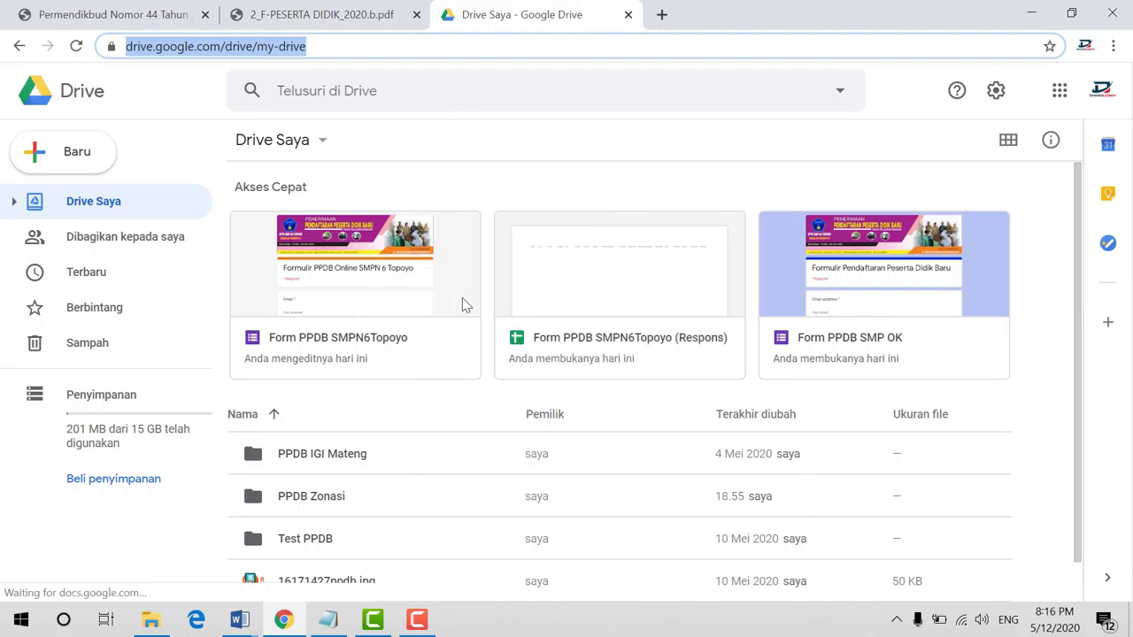
Scroll My Drive and open the PPDB Zonasi folder
scroll(524, 301, "down", 1)
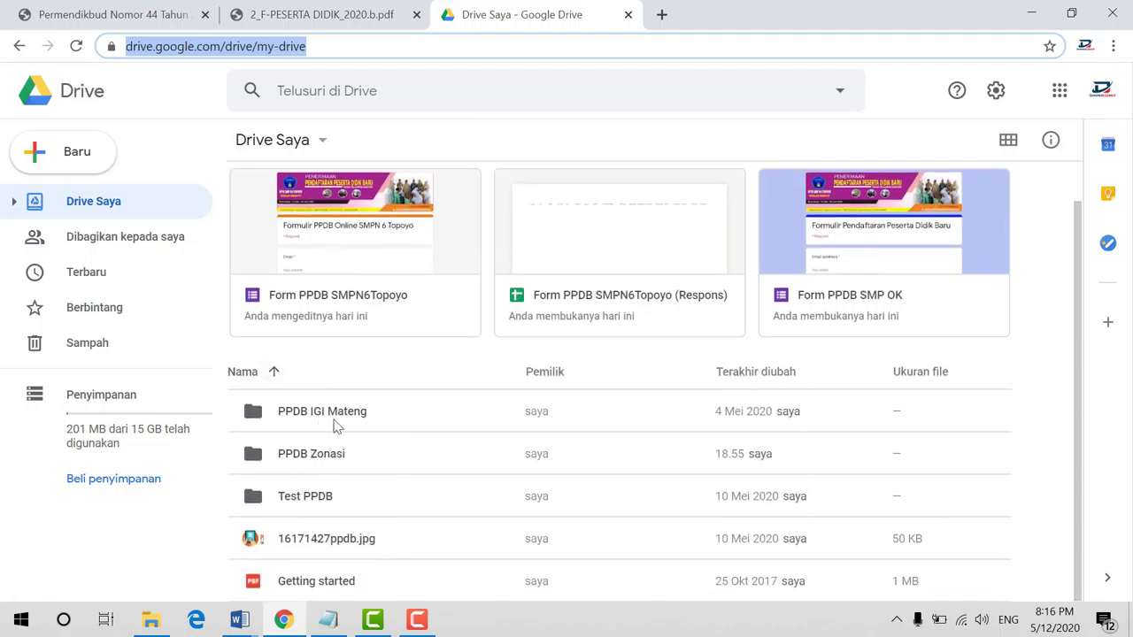
double_click(295, 459)
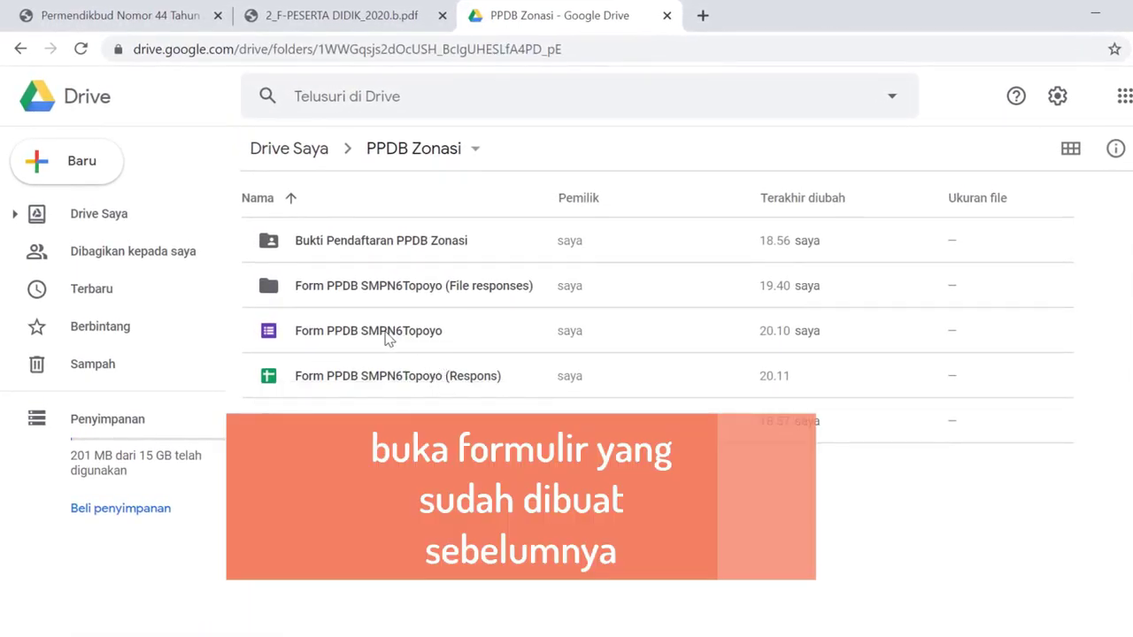
Open Form PPDB SMPN6Topoyo, skim its questions, then return to the PPDB Zonasi Drive tab
double_click(386, 332)
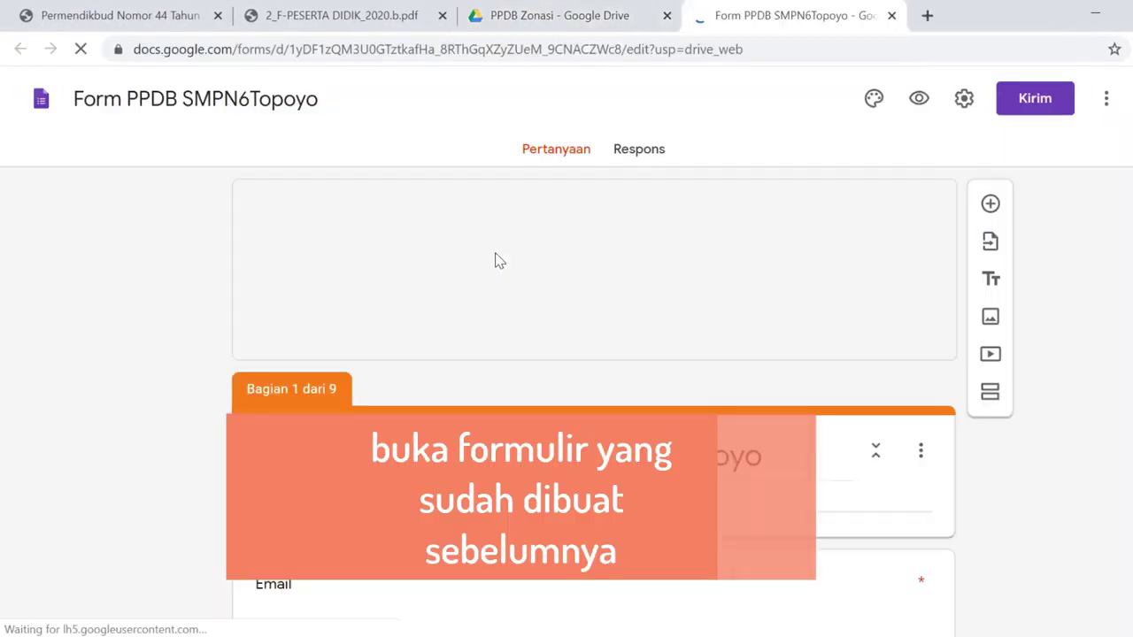
scroll(495, 256, "down", 15)
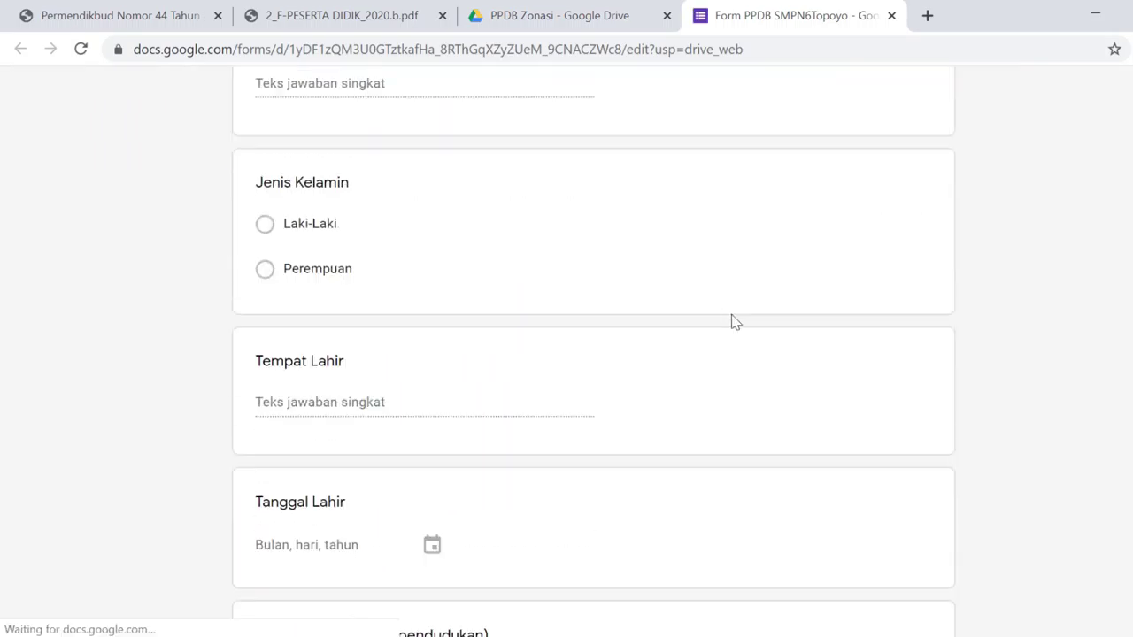
scroll(805, 326, "down", 20)
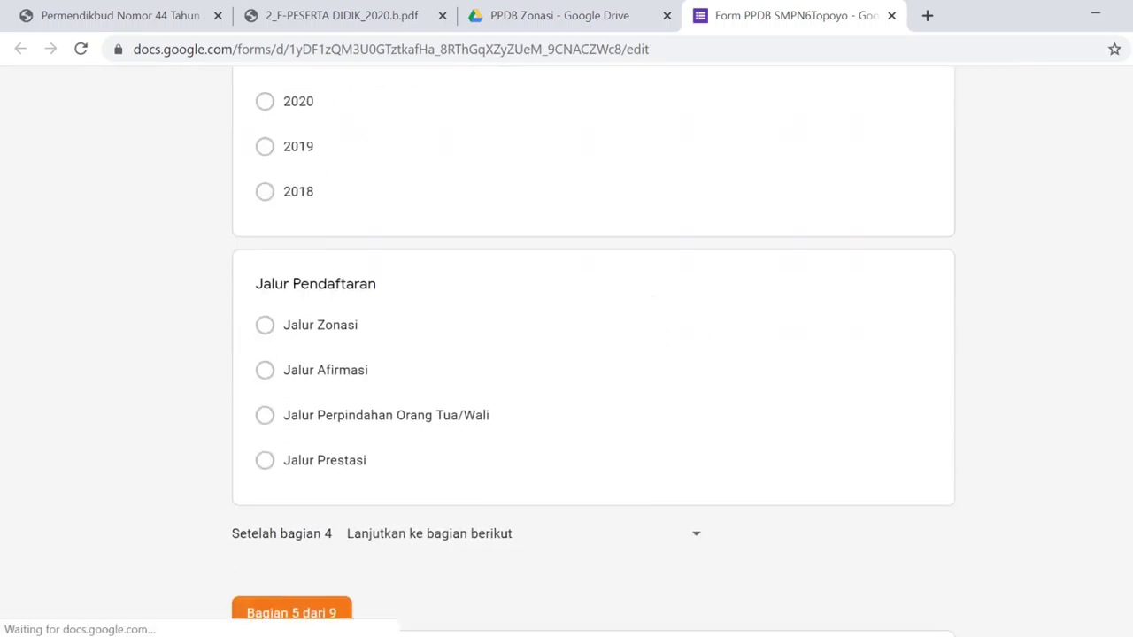
scroll(593, 354, "up", 20)
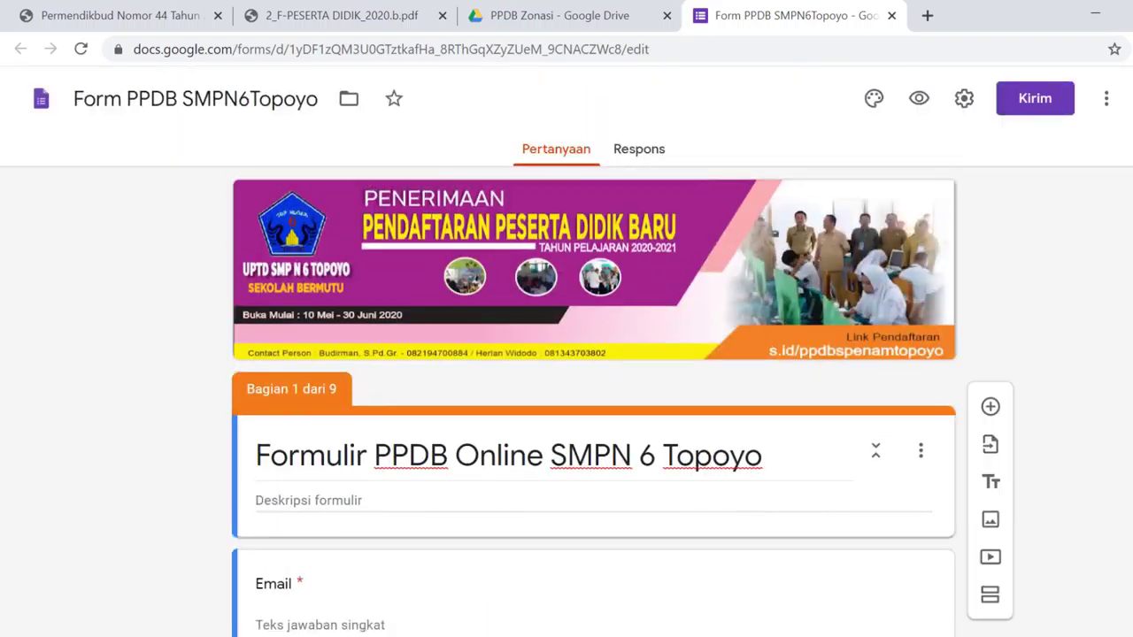
left_click(540, 9)
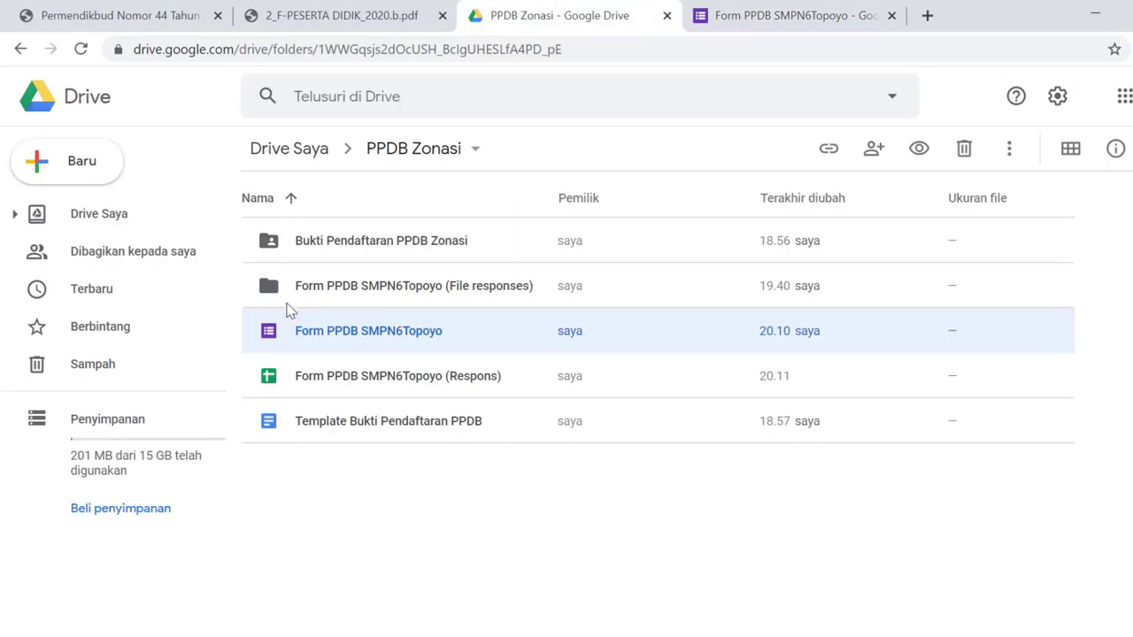
Open the Respons spreadsheet and compare its Email header with the form's Email question
double_click(467, 387)
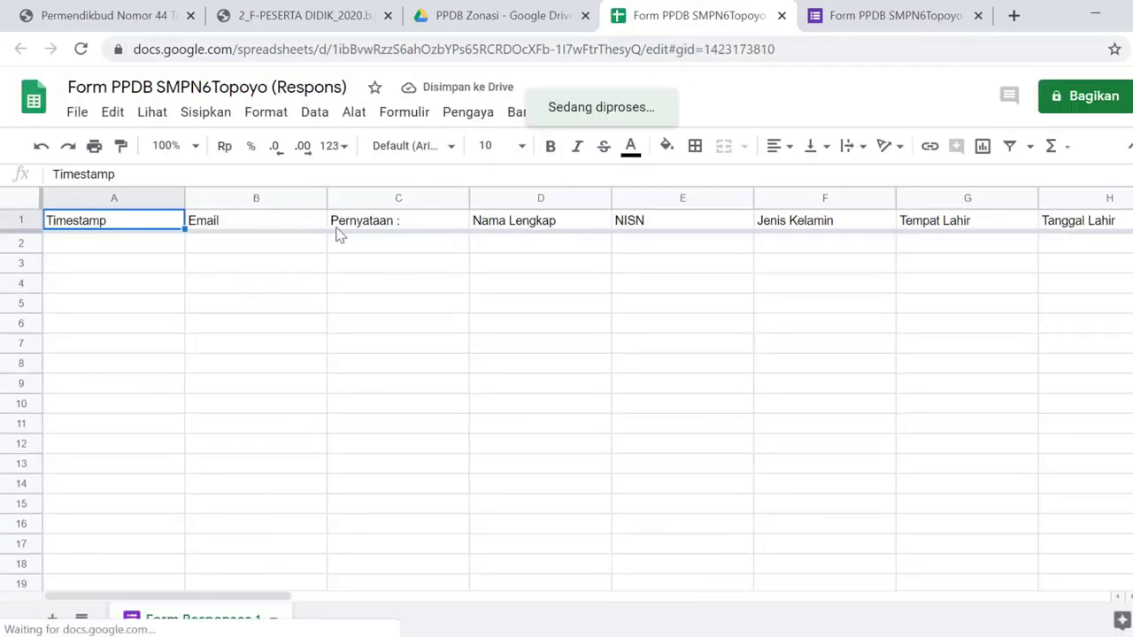
left_click(246, 268)
left_click(248, 226)
left_click(880, 15)
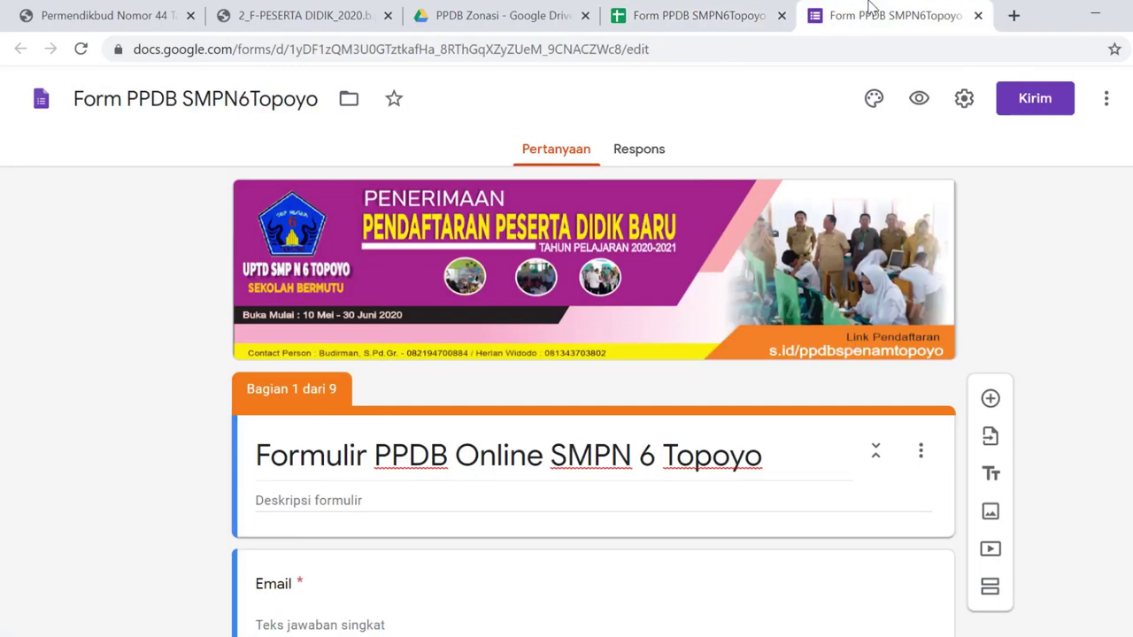
scroll(297, 454, "down", 2)
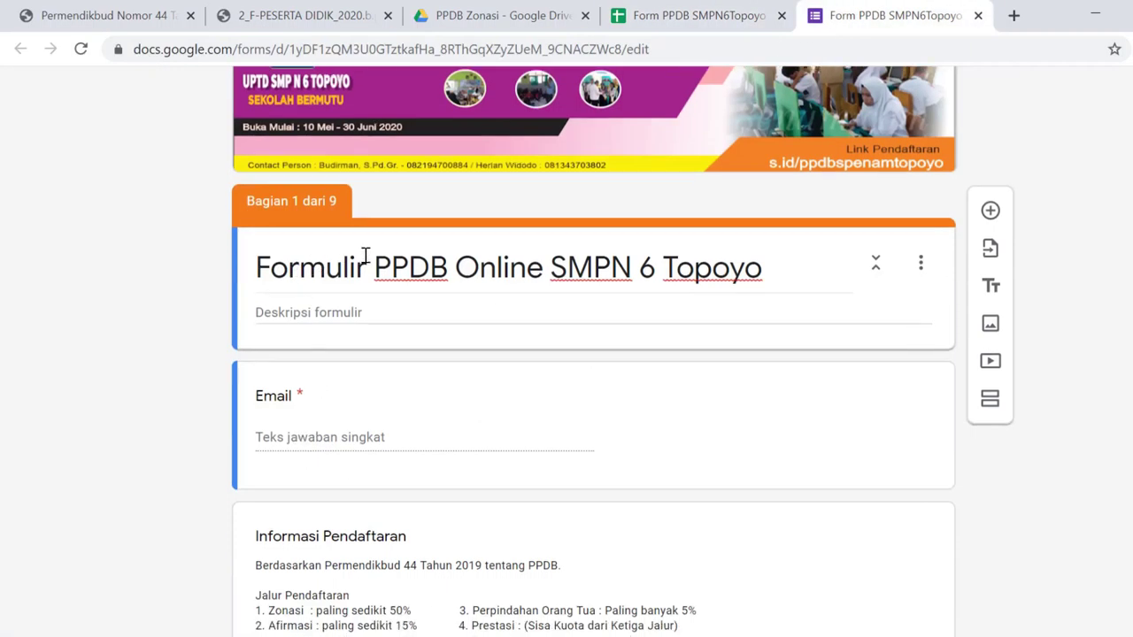
scroll(310, 310, "down", 2)
left_click(271, 206)
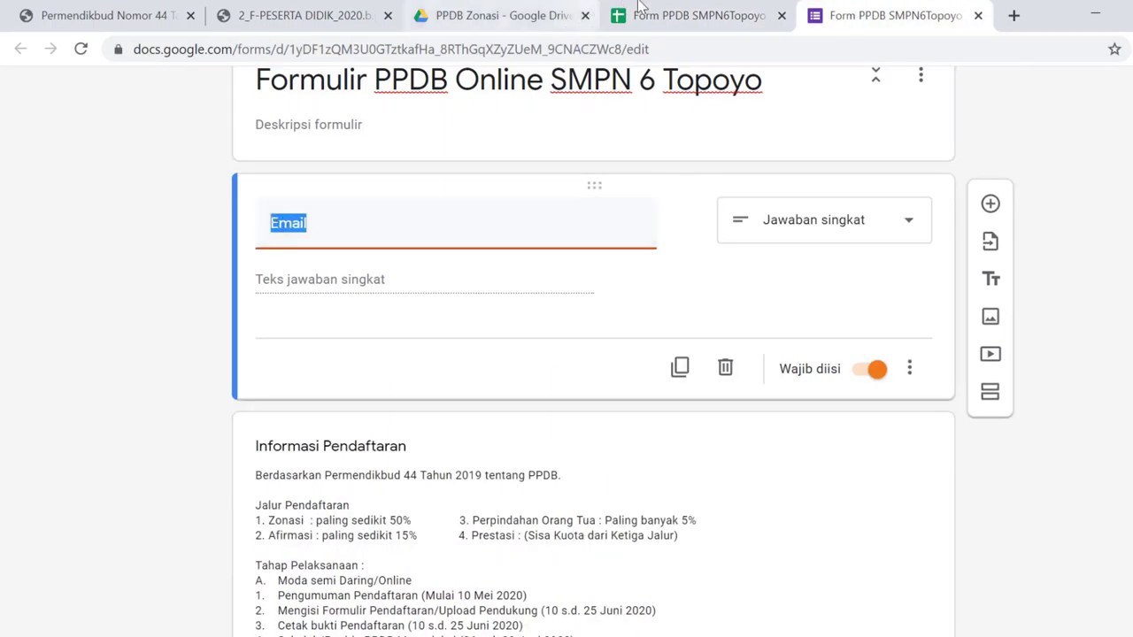
left_click(643, 11)
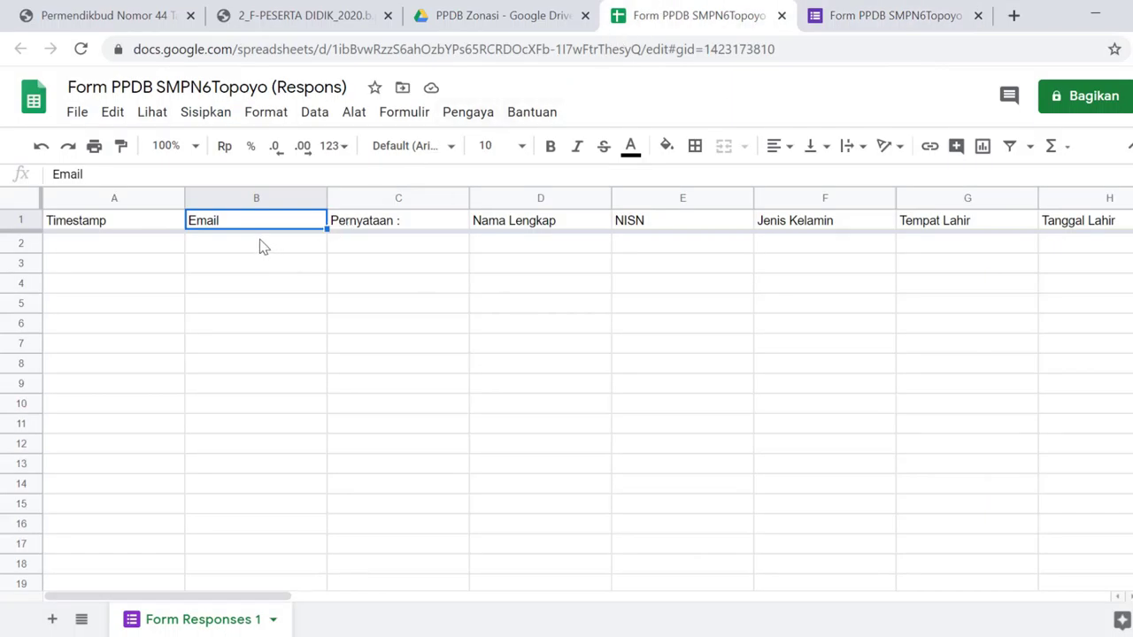
Review headers C1–H1: Pernyataan, Nama Lengkap, NISN, Jenis Kelamin, Tempat Lahir, Tanggal Lahir
left_click(423, 227)
left_click(566, 225)
left_click(674, 225)
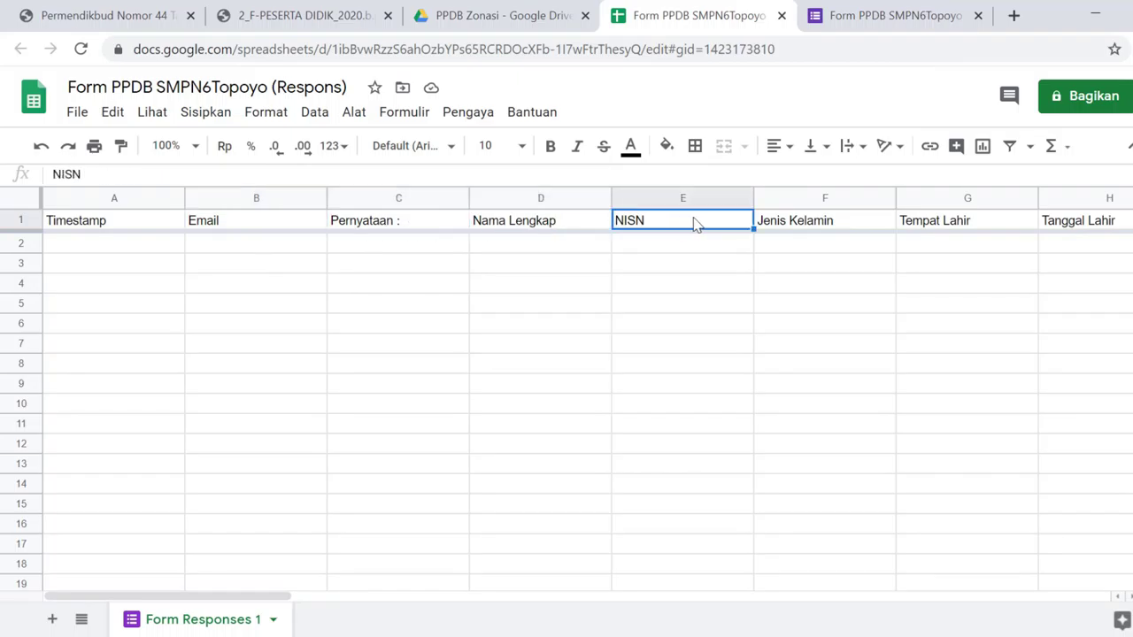
left_click(801, 225)
left_click(944, 226)
left_click(1081, 229)
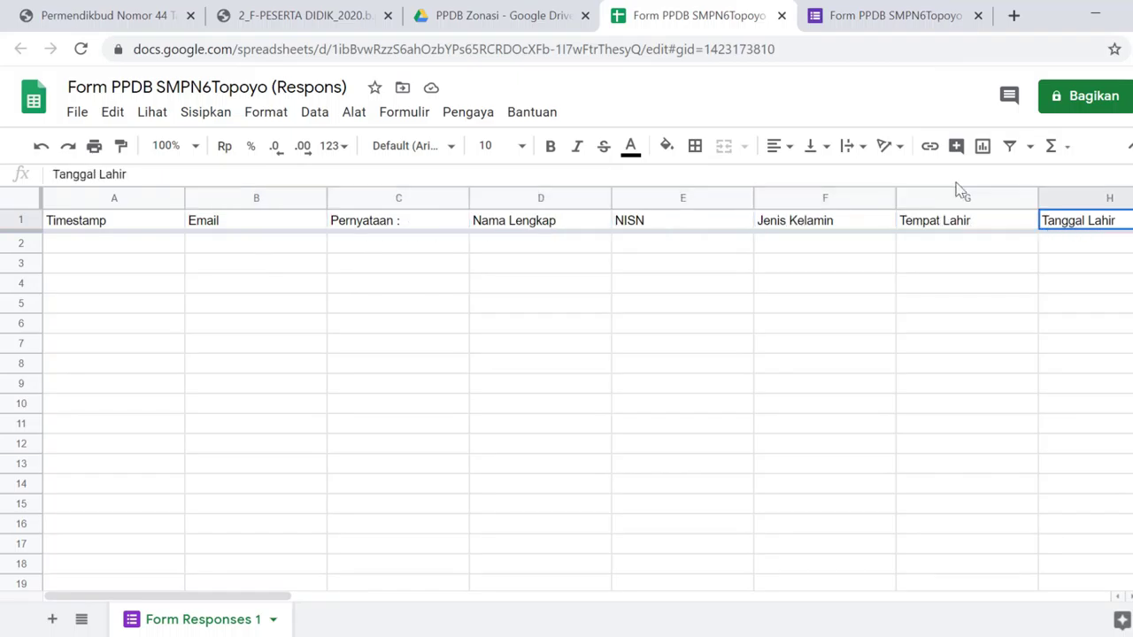
Cross-check the Email header against the Drive folder and form, ending in PPDB Zonasi
left_click(447, 15)
left_click(359, 428)
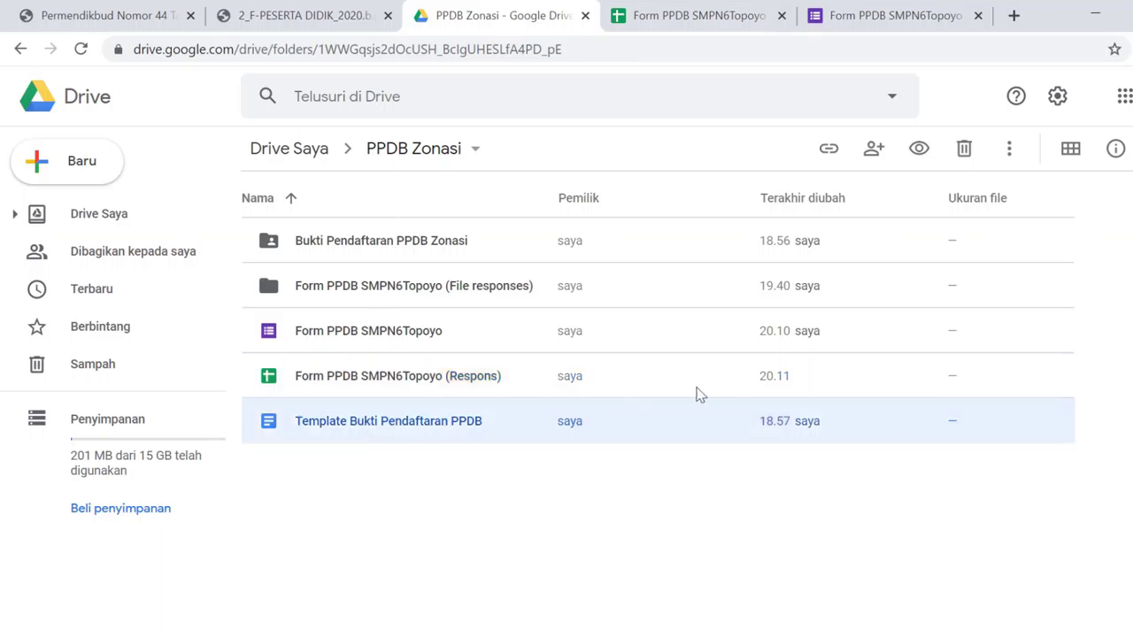
left_click(925, 19)
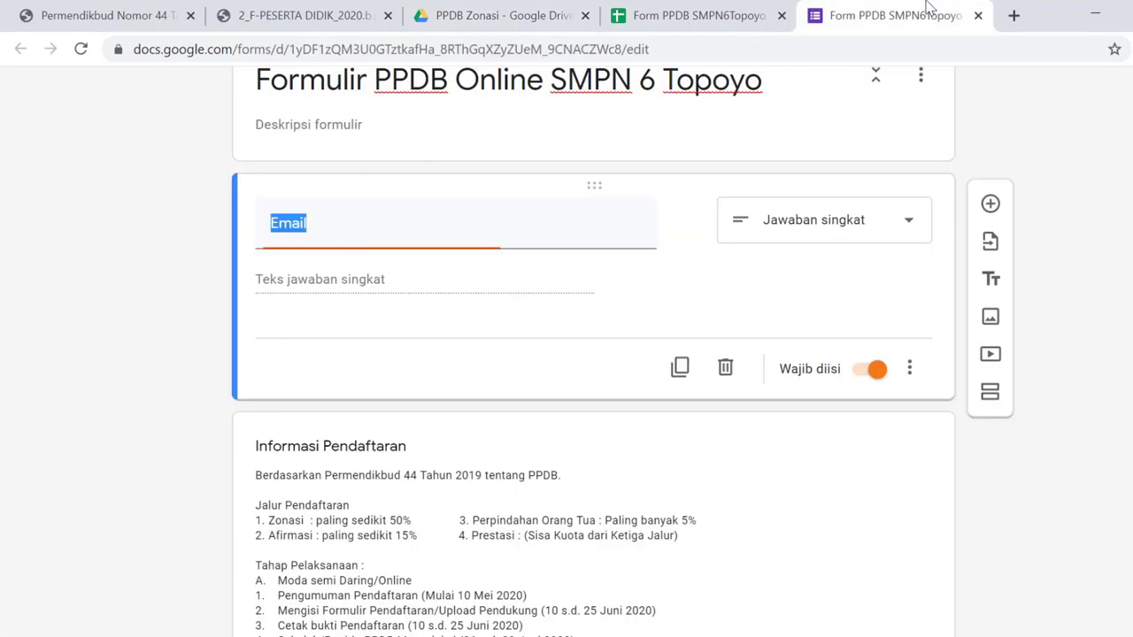
left_click(677, 11)
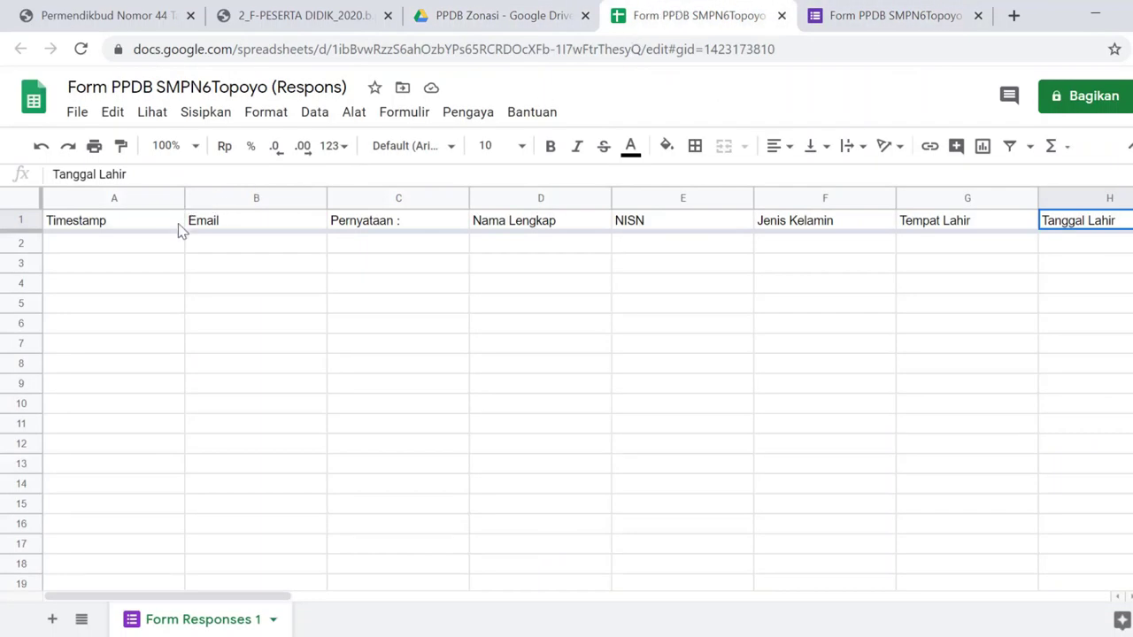
left_click(241, 228)
left_click(507, 10)
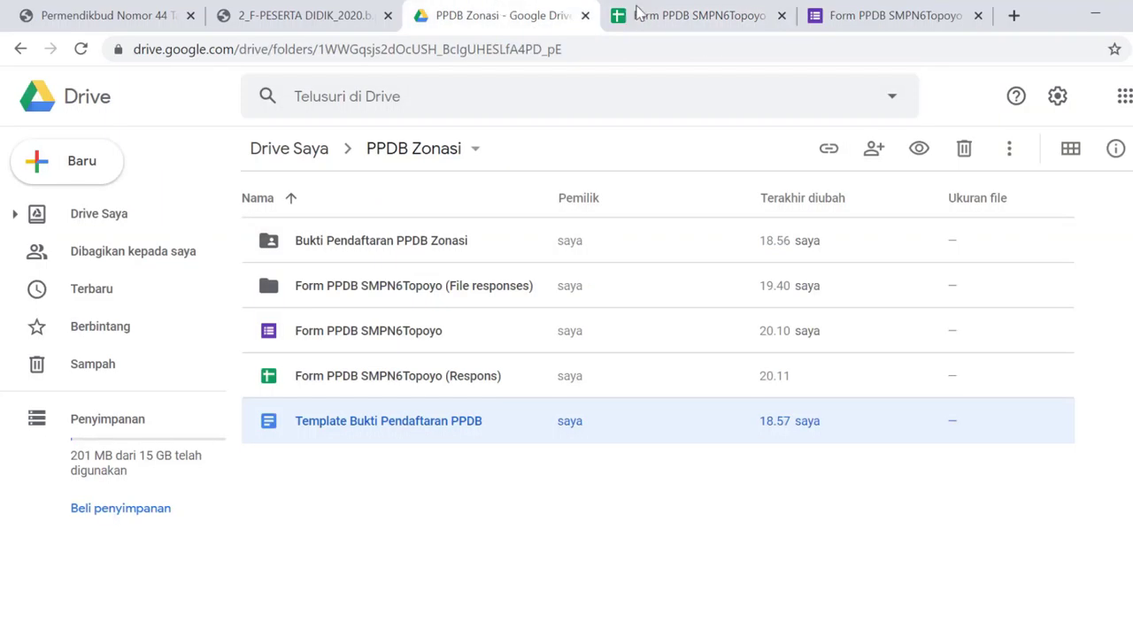
left_click(731, 11)
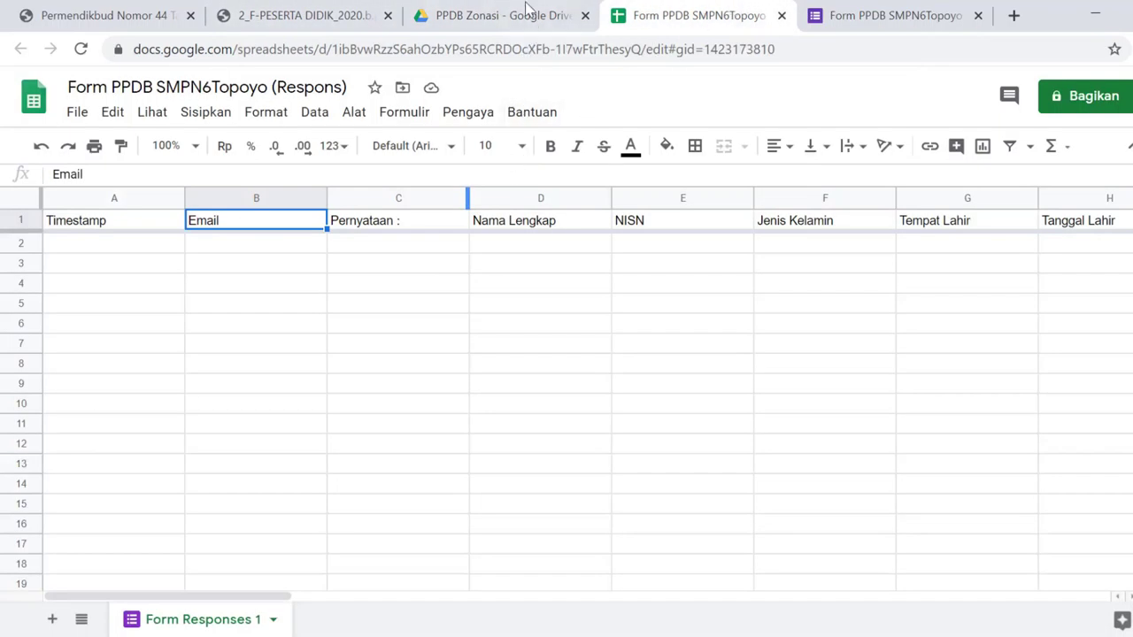
left_click(529, 12)
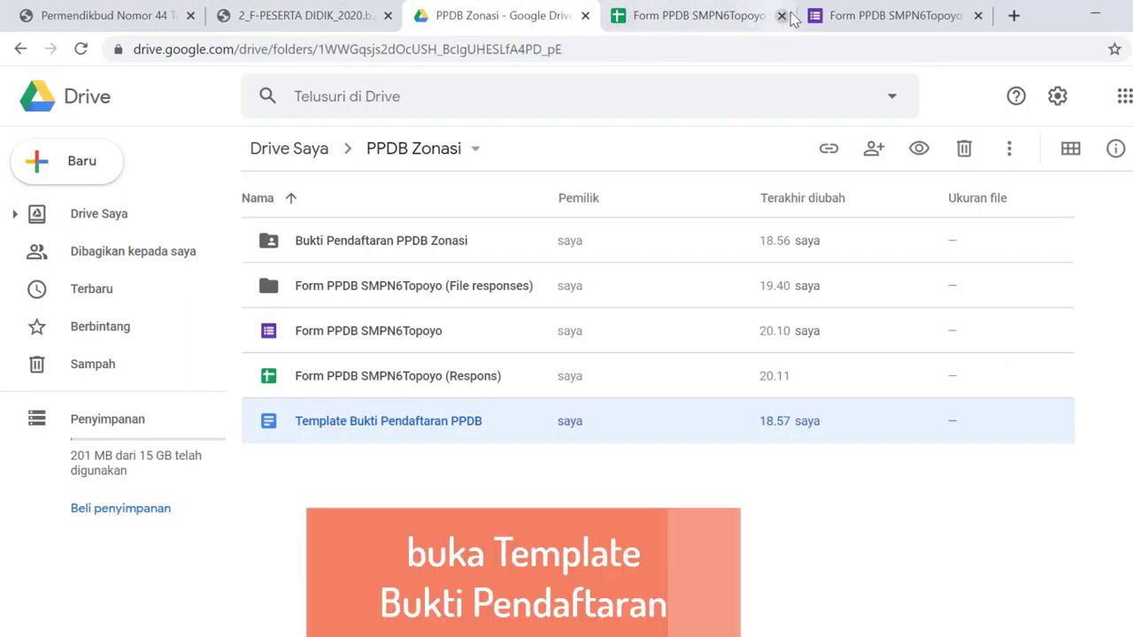
Close the reopened form tab and open Template Bukti Pendaftaran PPDB in Docs
double_click(368, 343)
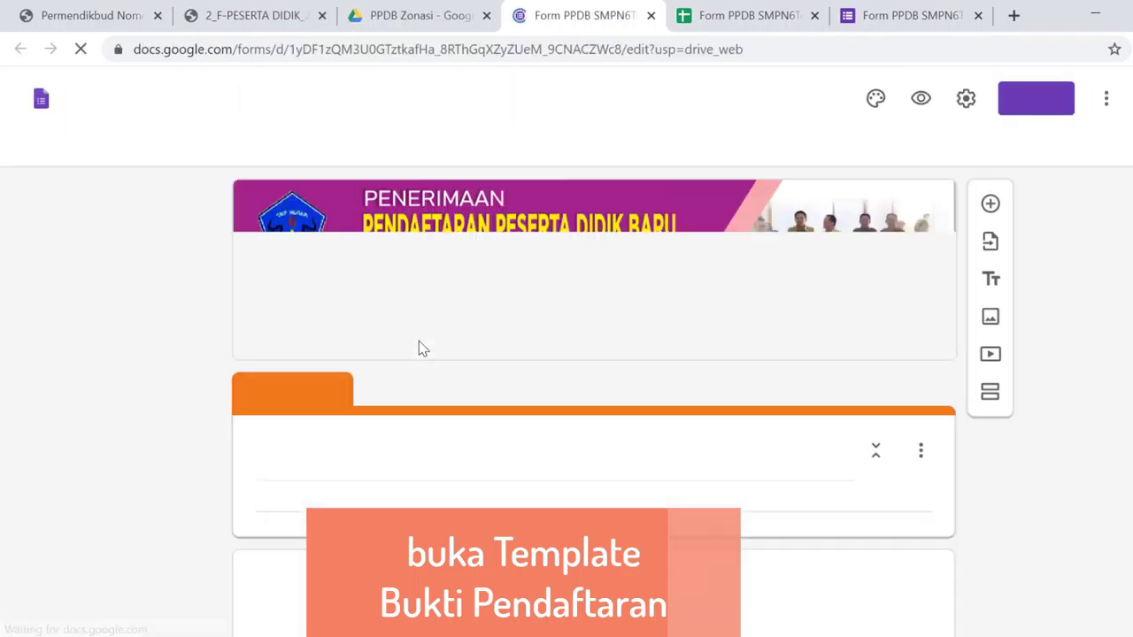
left_click(651, 16)
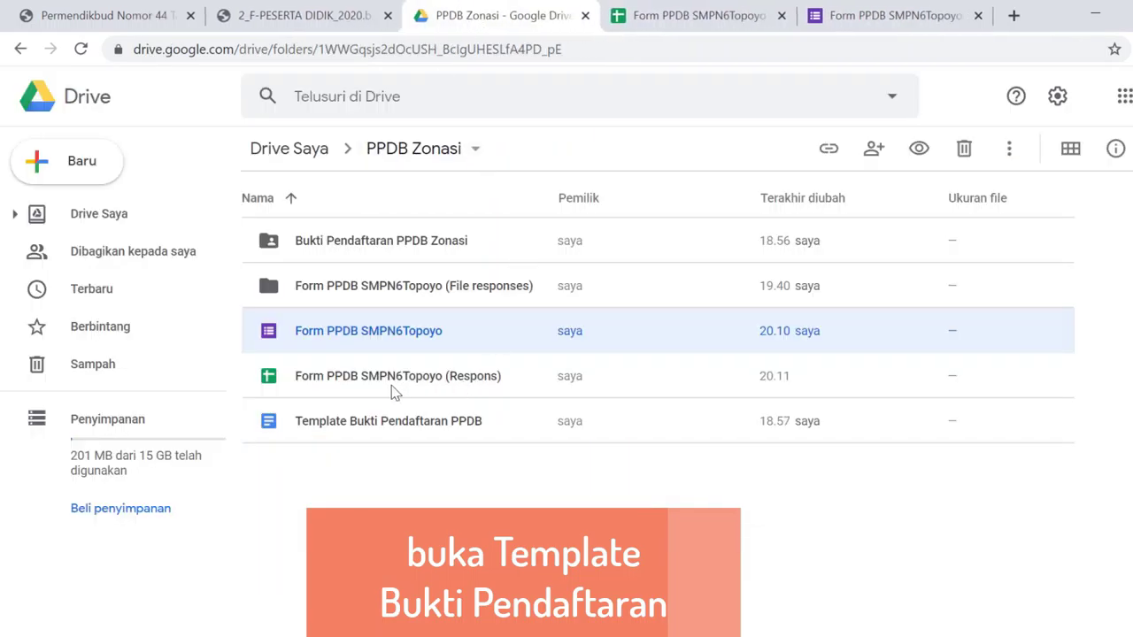
double_click(353, 420)
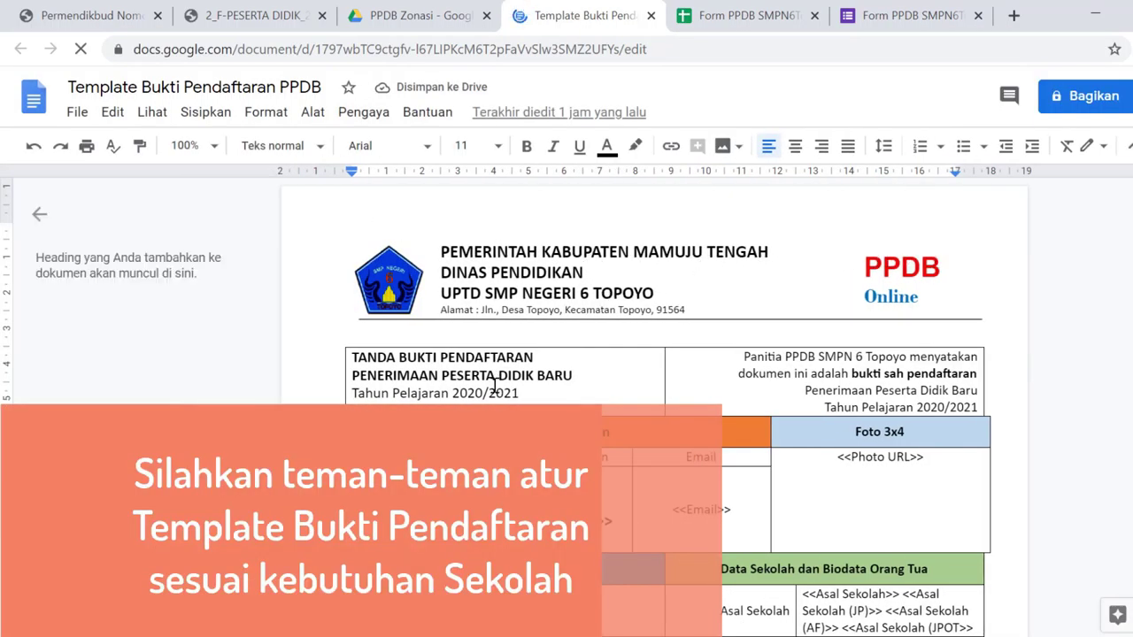
Inspect placeholders like <<no pendaftaran>>, <<Jalur Pendaftaran>>, <<Email>>, <<No HP>>, then return to the spreadsheet
scroll(494, 387, "down", 3)
left_click(420, 311)
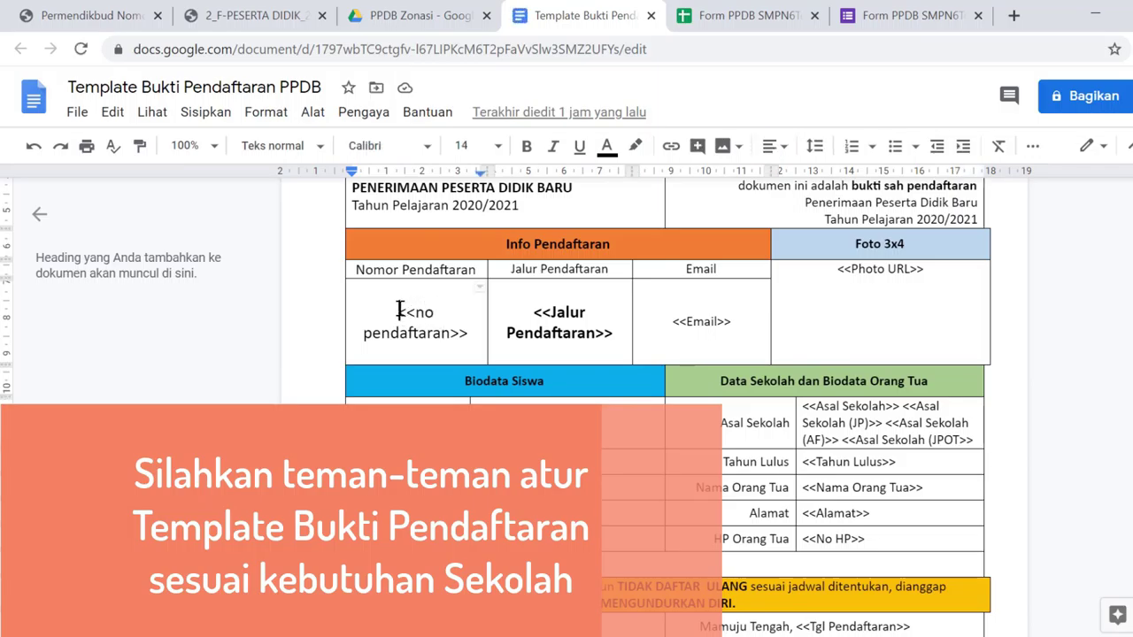
left_click(559, 323)
left_click(738, 326)
scroll(783, 396, "down", 3)
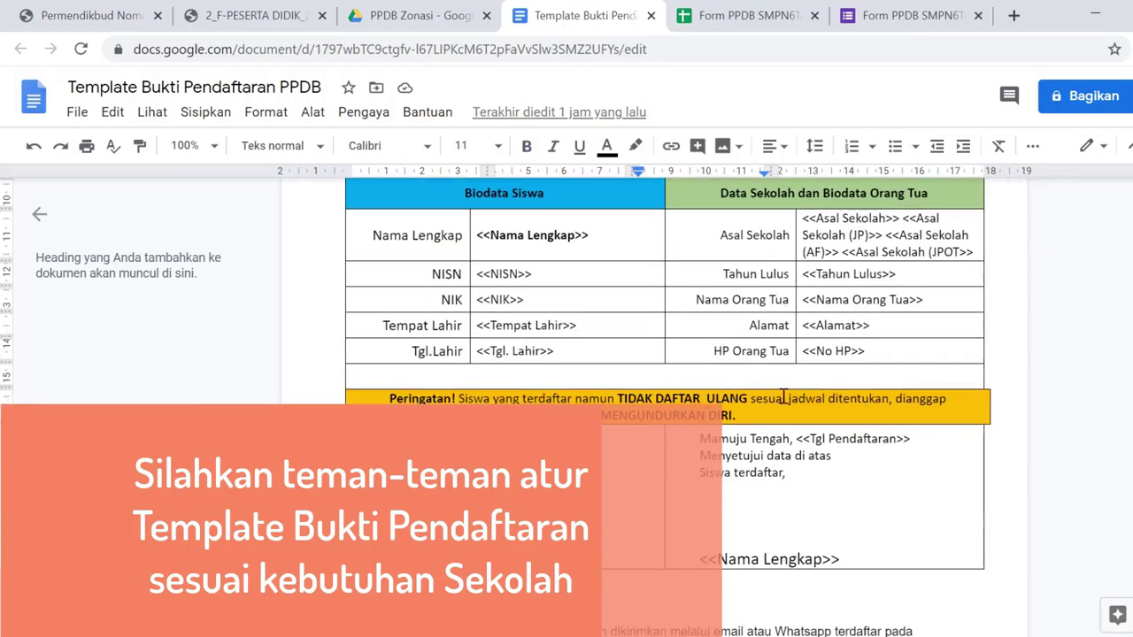
left_click(868, 353)
scroll(931, 234, "up", 3)
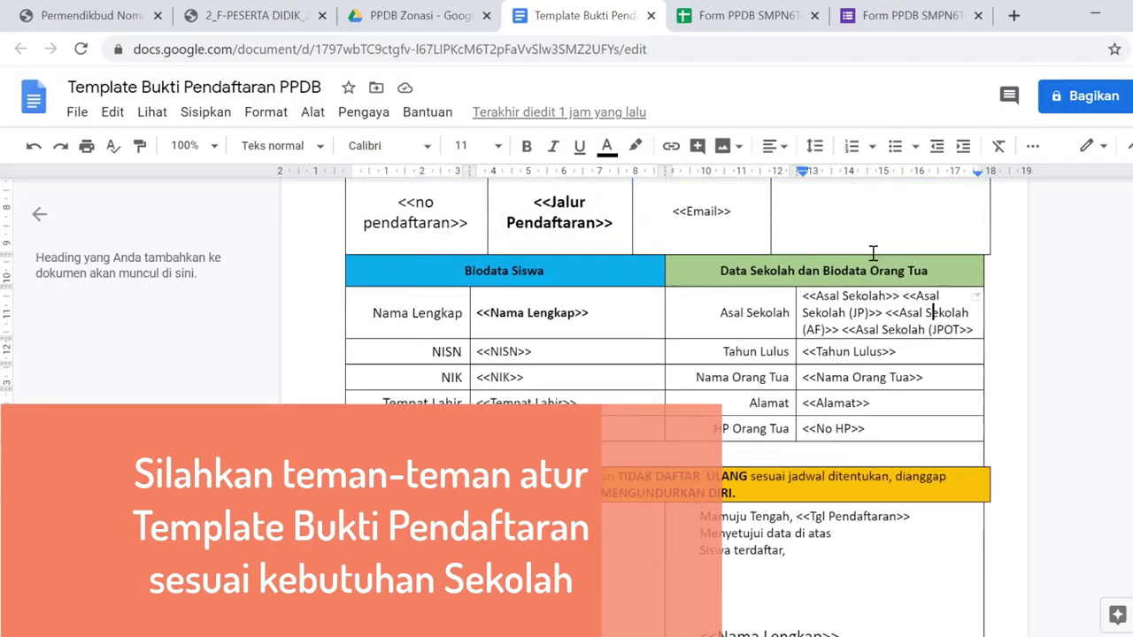
scroll(814, 305, "up", 3)
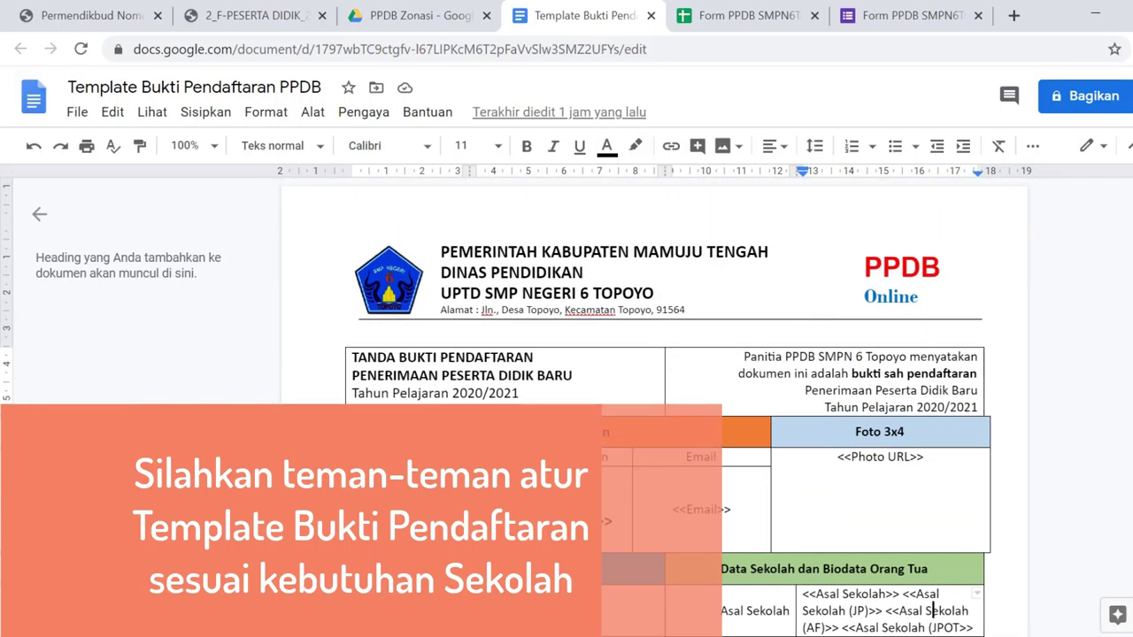
left_click(408, 509)
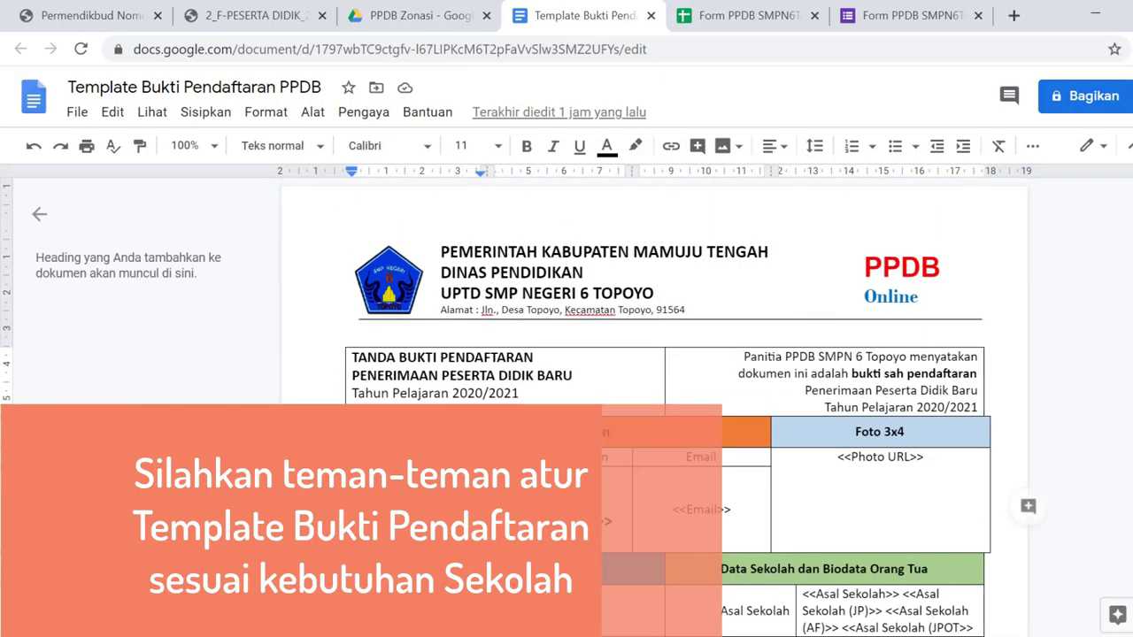
left_click(735, 15)
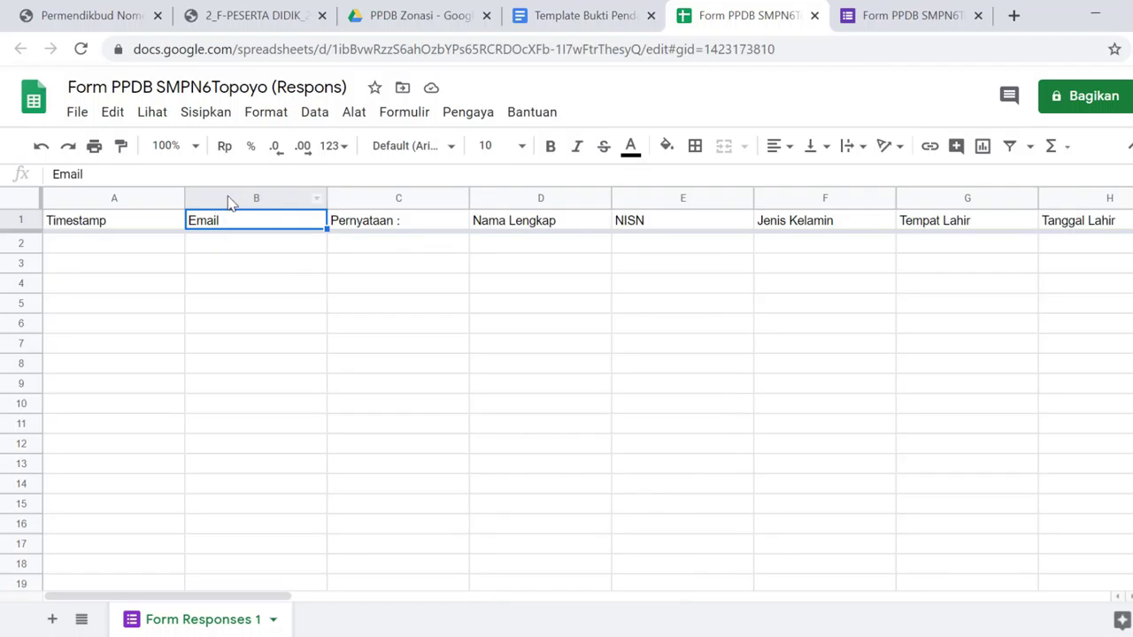
Insert two empty columns left of Email, pushing Email to column D, and select B1
left_click(228, 202)
right_click(228, 202)
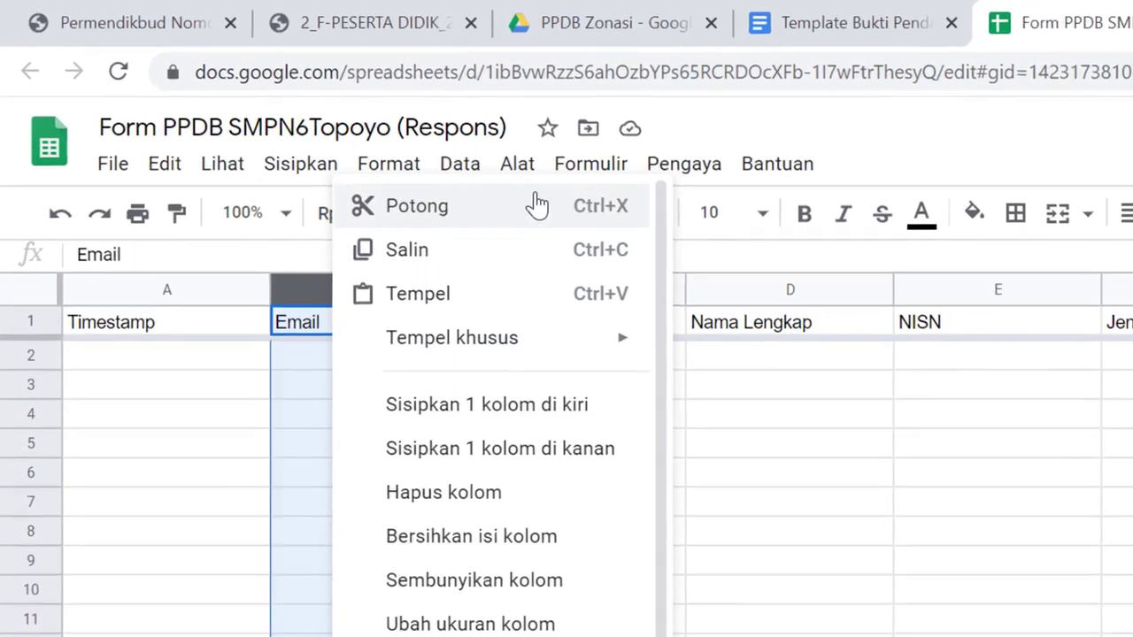
left_click(598, 425)
left_click(518, 290)
right_click(519, 290)
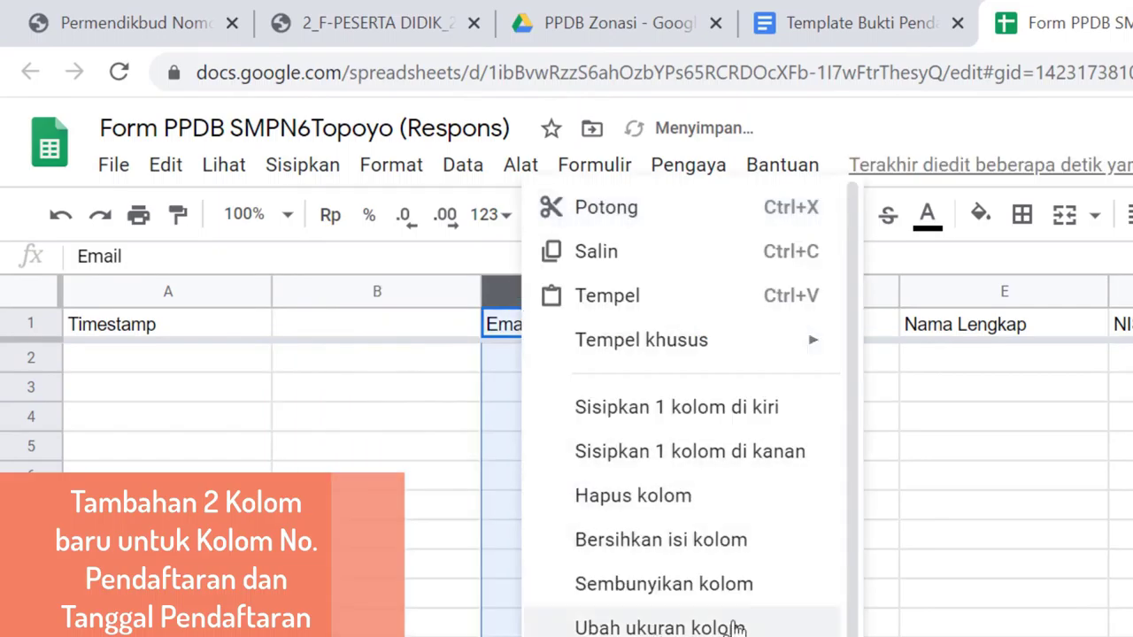
left_click(689, 409)
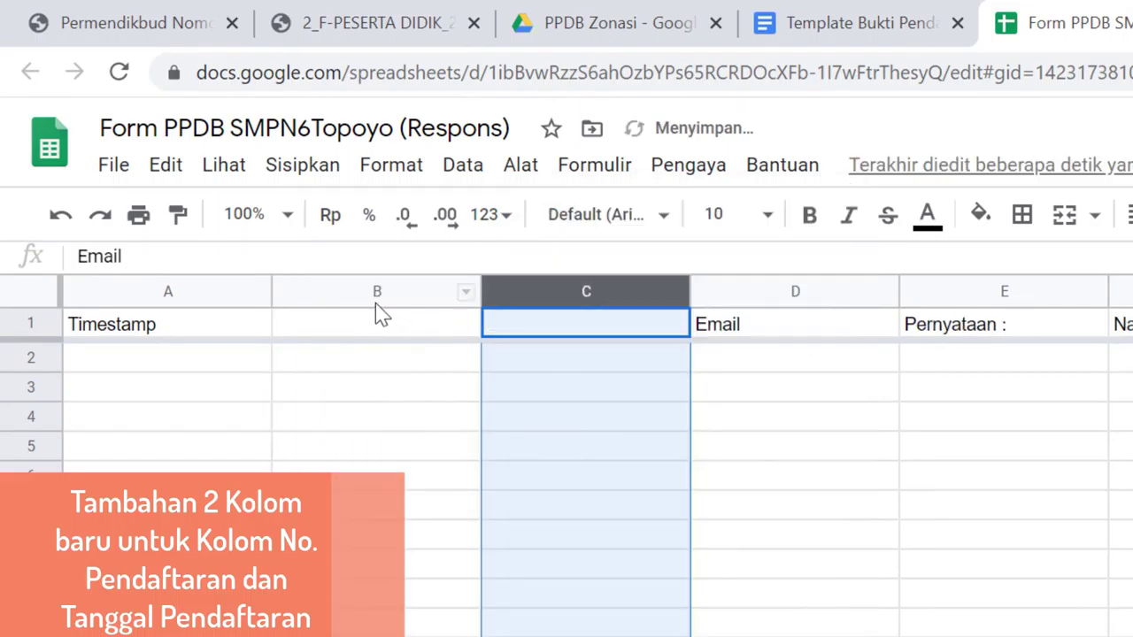
left_click(375, 299)
left_click(359, 335)
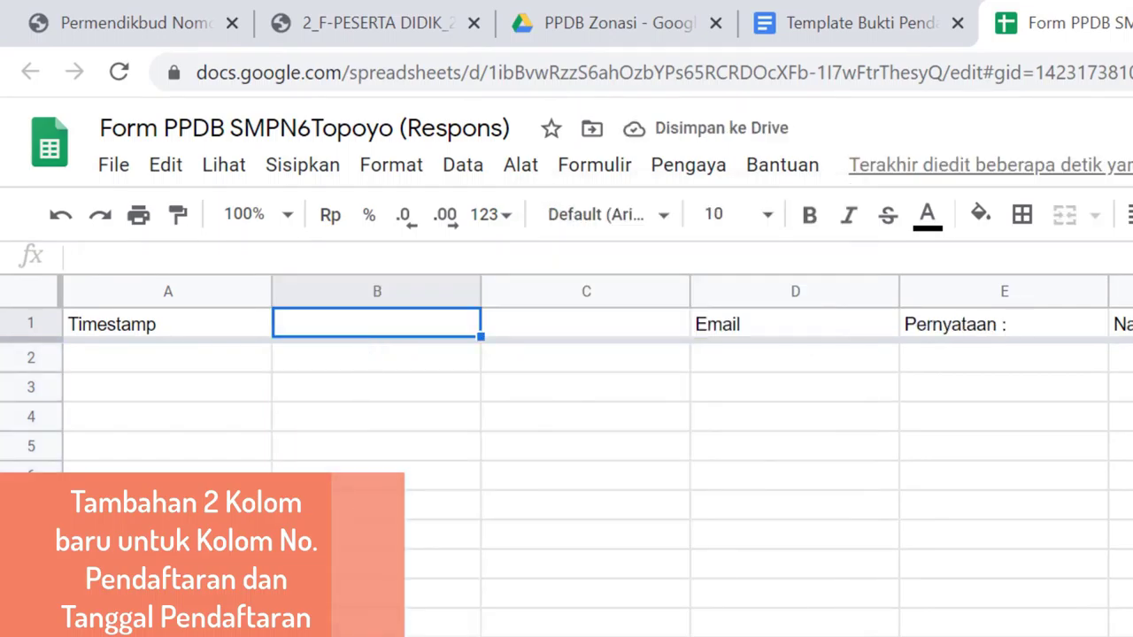
key("alt+Tab")
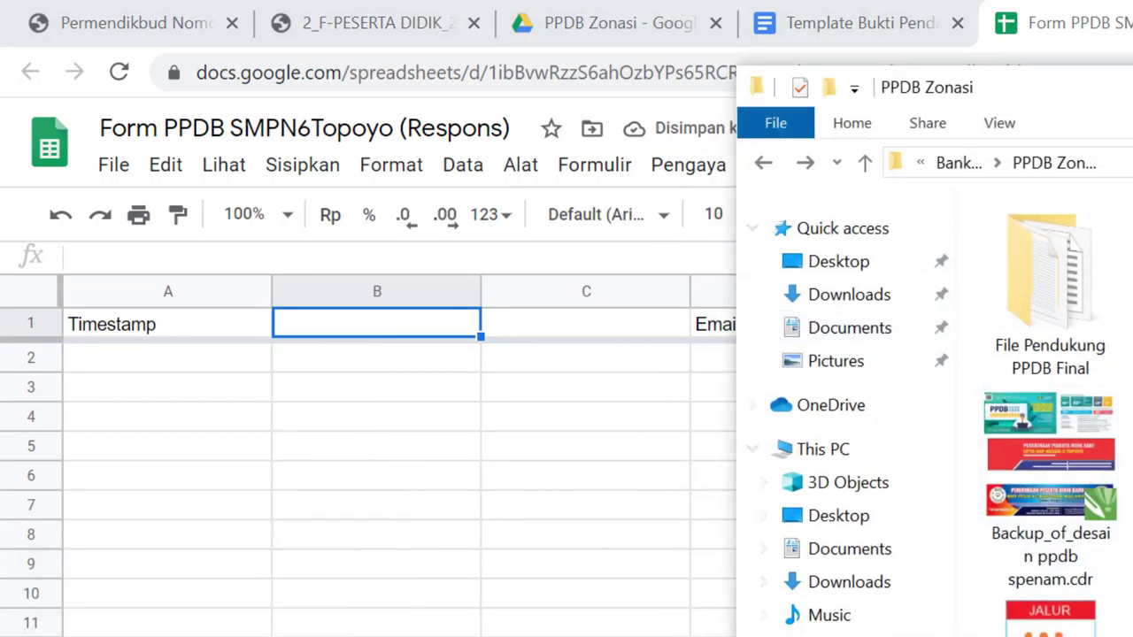
Copy the No Pendaftaran ARRAYFORMULA line from Formula.txt in Notepad
key("alt+Tab")
left_click_drag(405, 404, 666, 482)
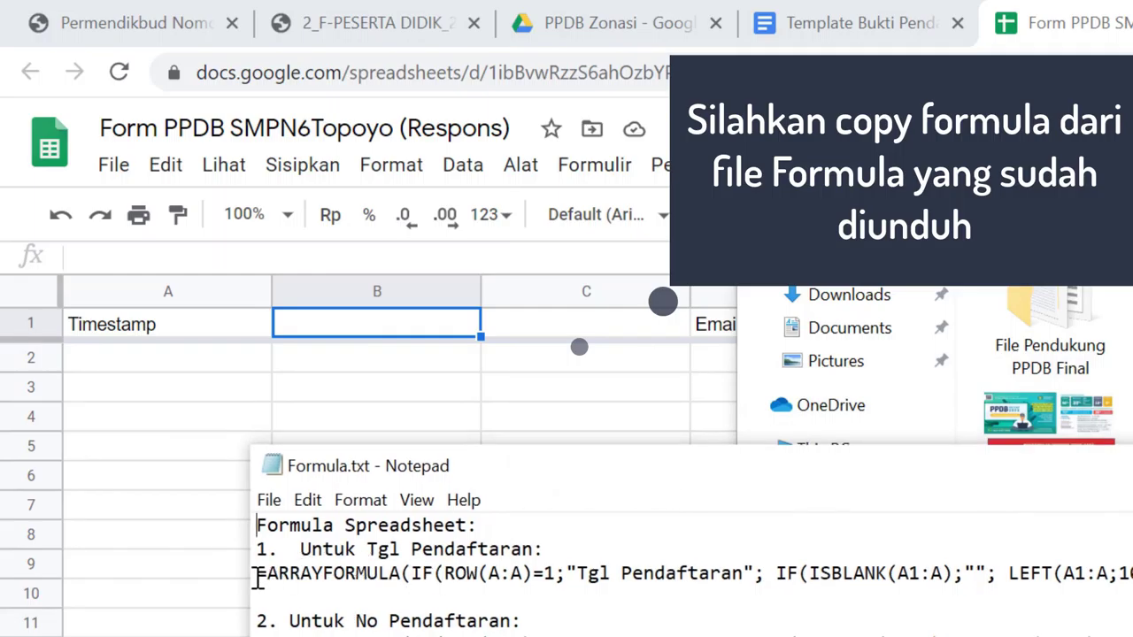
left_click_drag(256, 574, 452, 573)
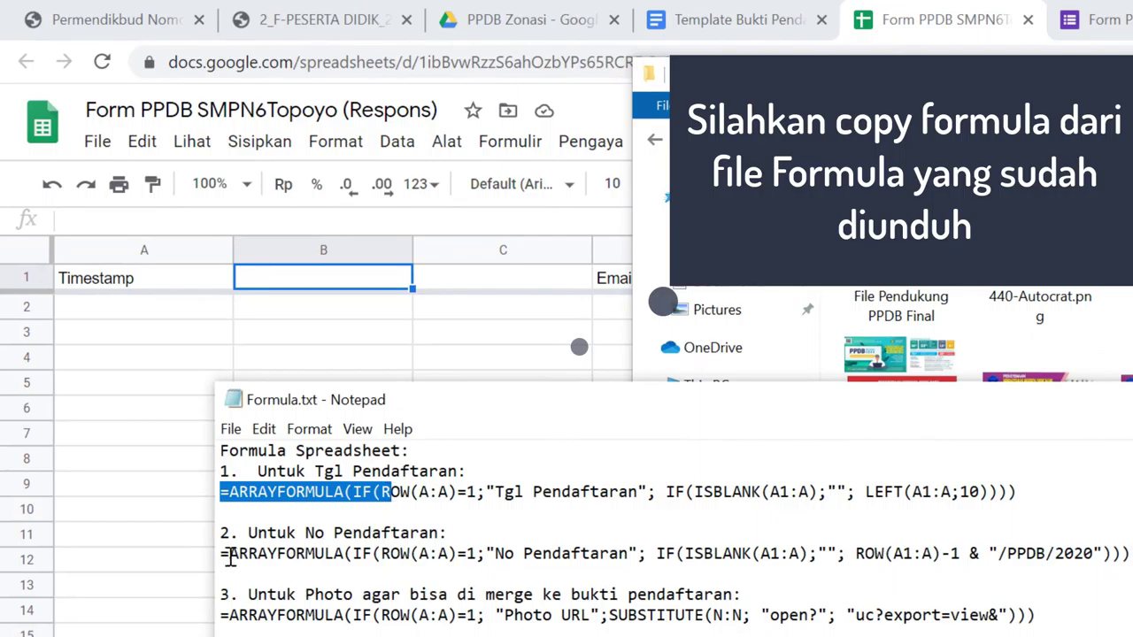
left_click(227, 555)
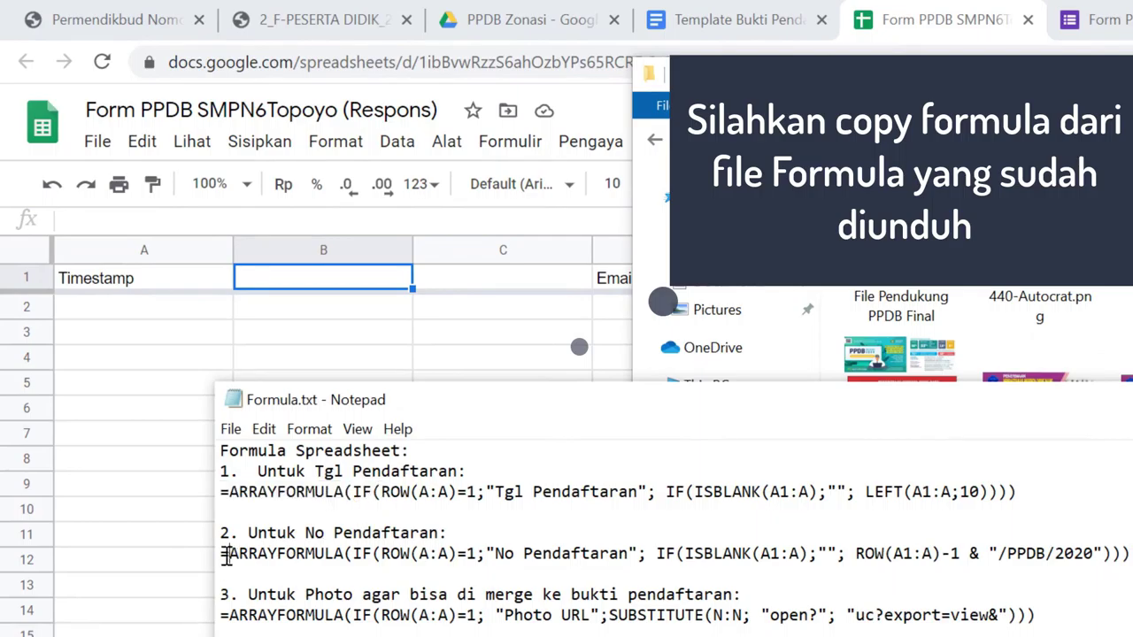
key("shift+Down")
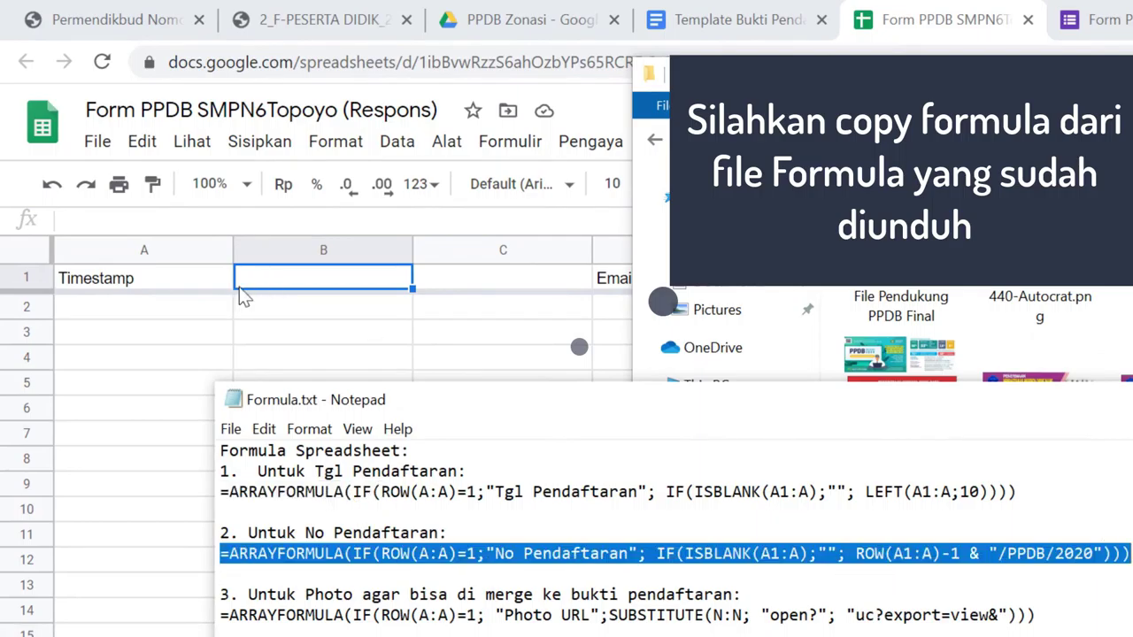
left_click(292, 288)
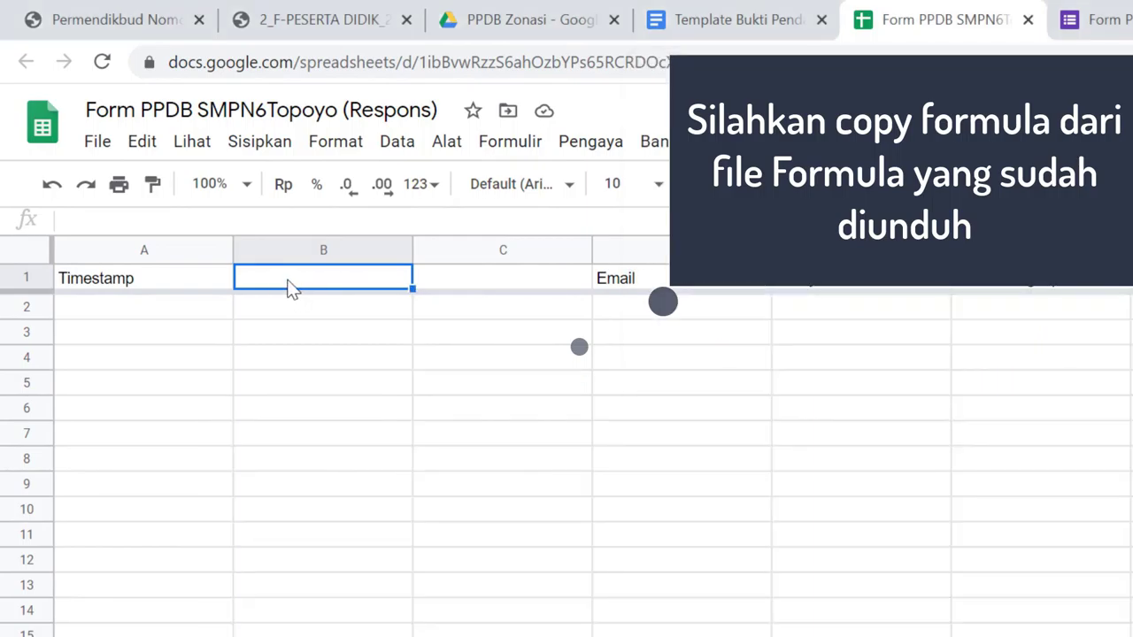
Paste the No Pendaftaran ARRAYFORMULA into cell B1
left_click(213, 229)
key("ctrl+v")
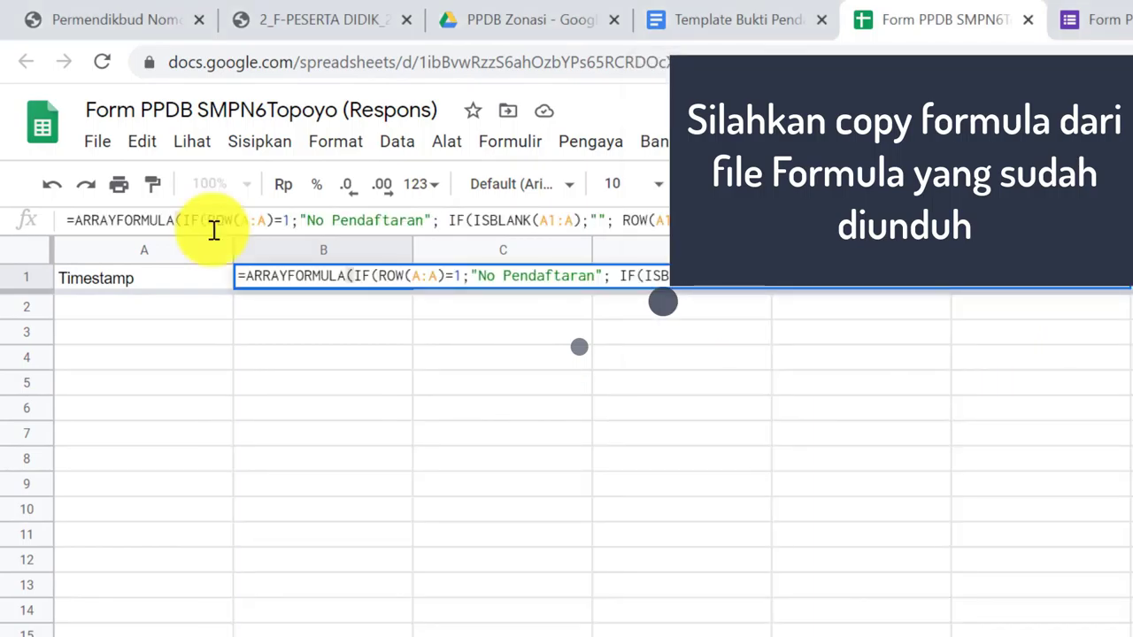
key("Return")
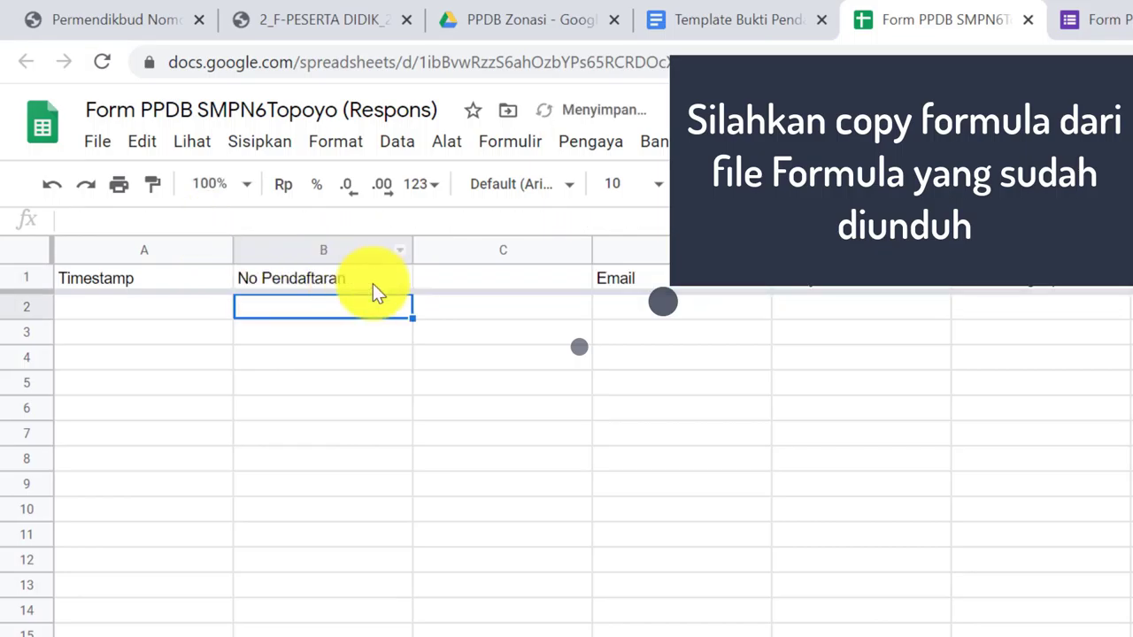
left_click(341, 280)
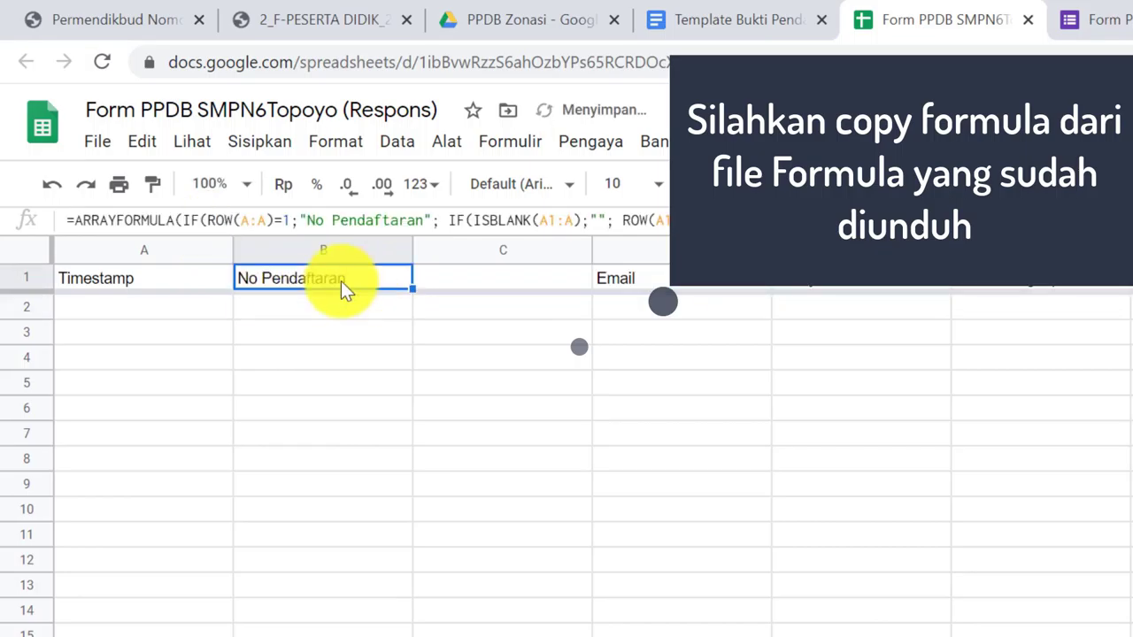
Edit B1's formula suffix from /PPDB/2020 to /PPDB-Spenam/2020
left_click(79, 223)
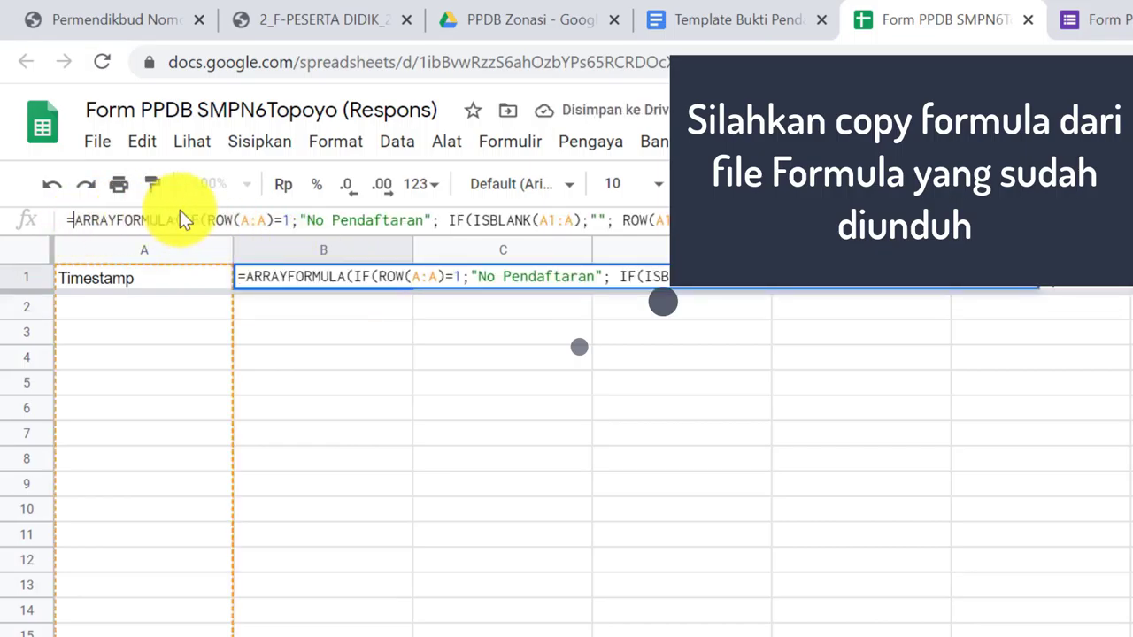
left_click(312, 219)
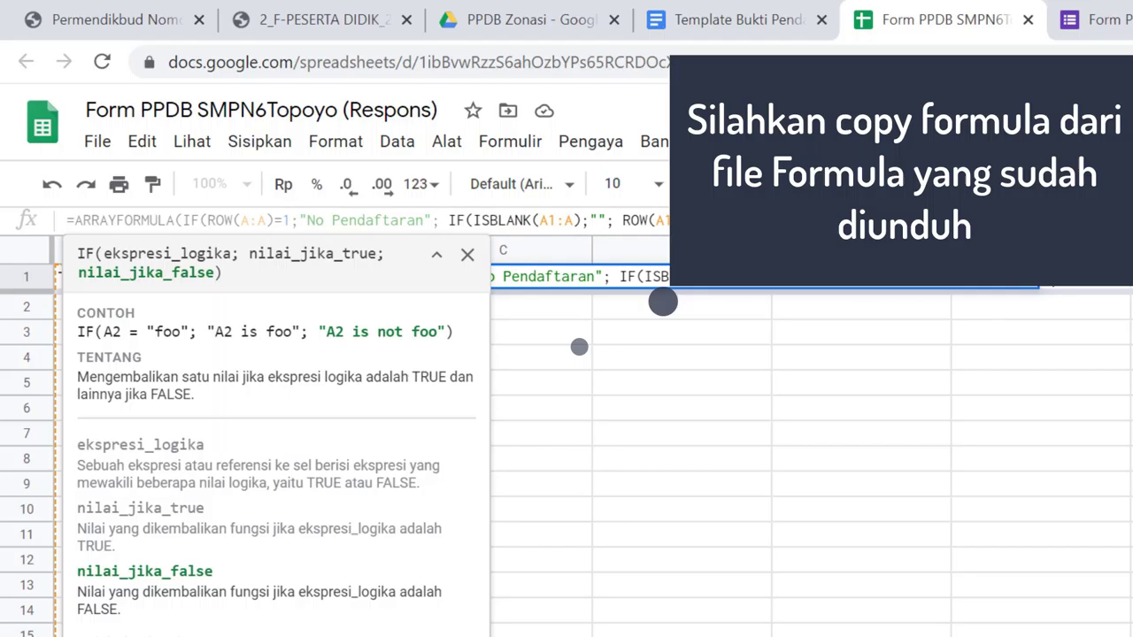
left_click_drag(746, 220, 836, 220)
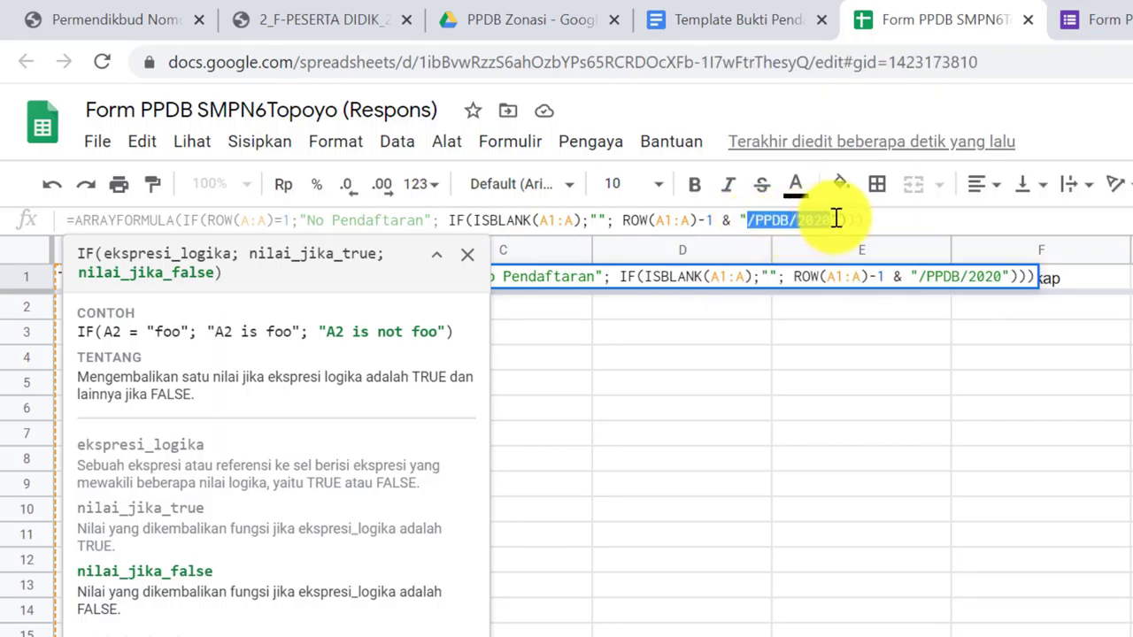
left_click(760, 219)
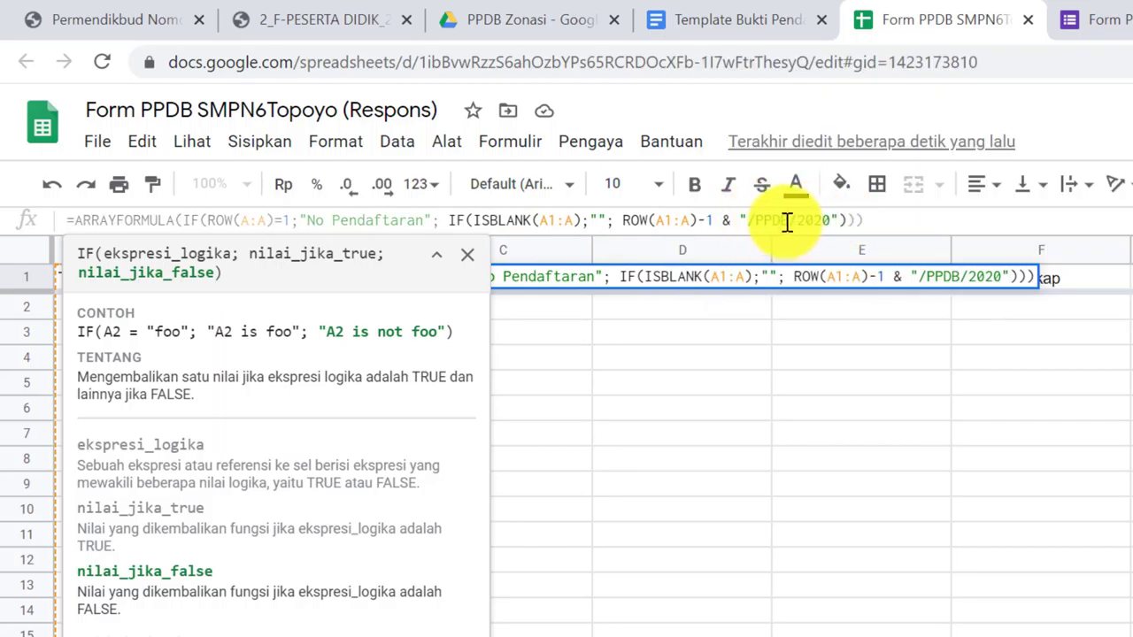
left_click(788, 221)
type("-Spen")
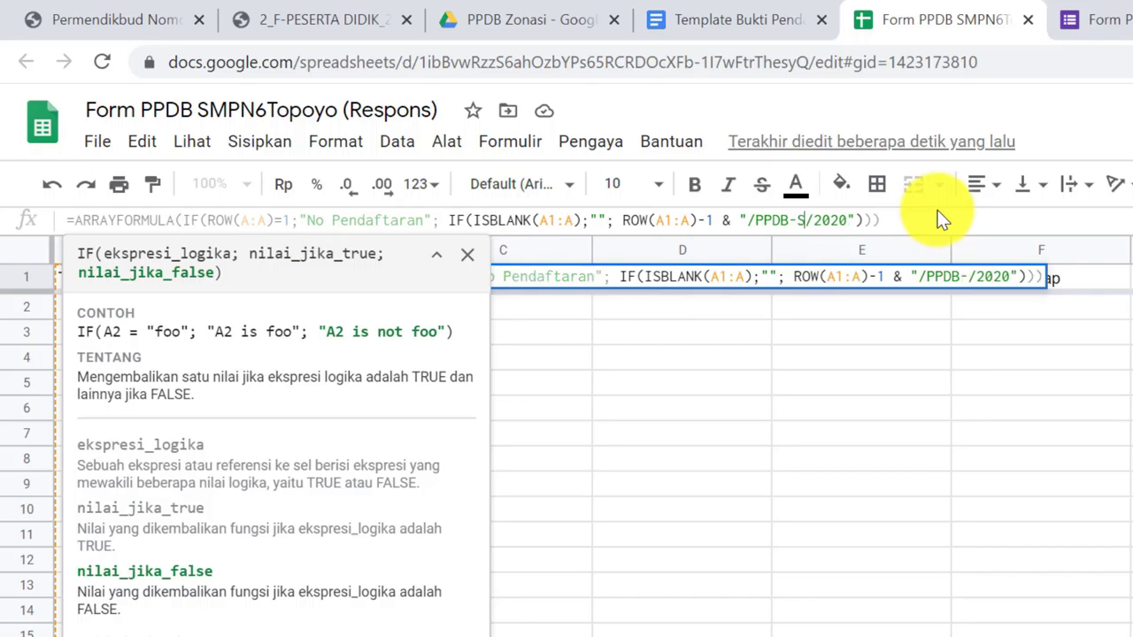
type("am")
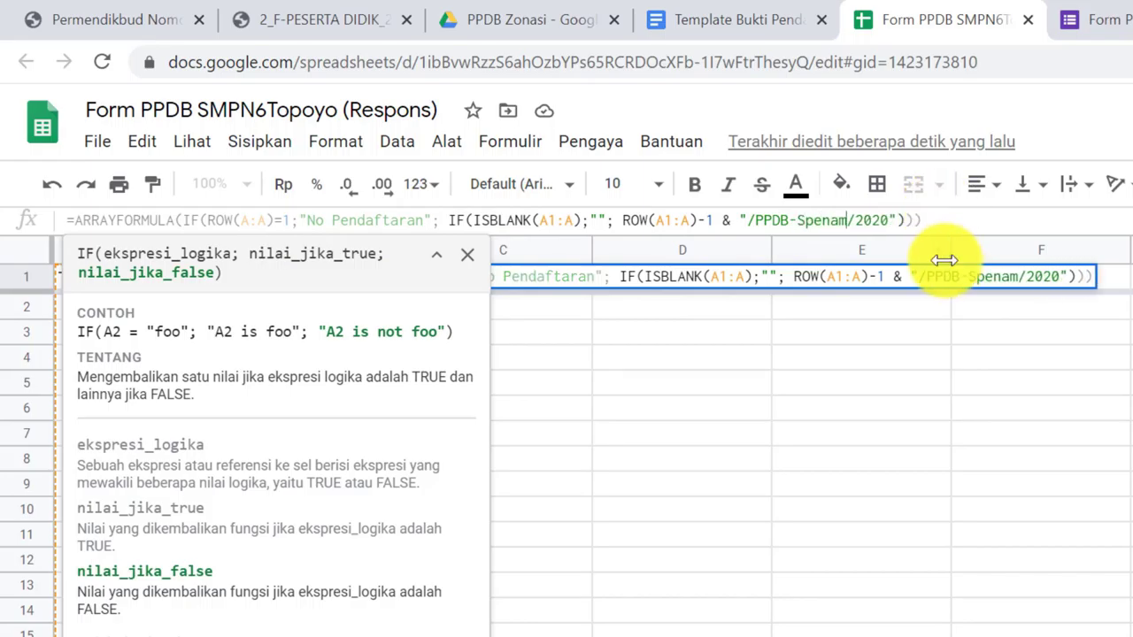
key("Return")
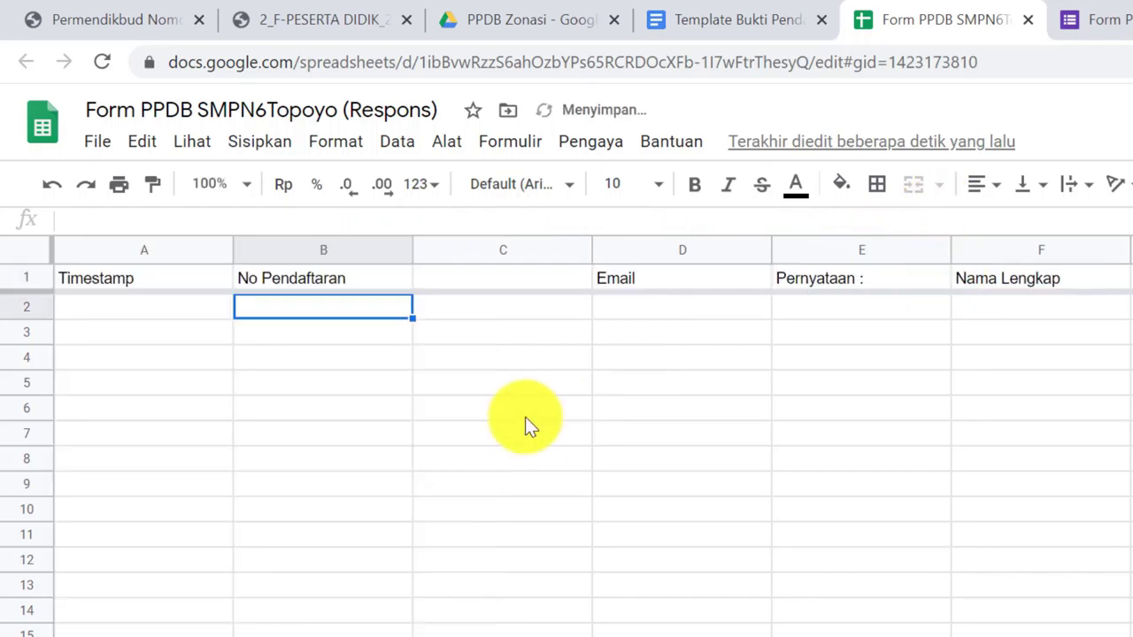
left_click(301, 286)
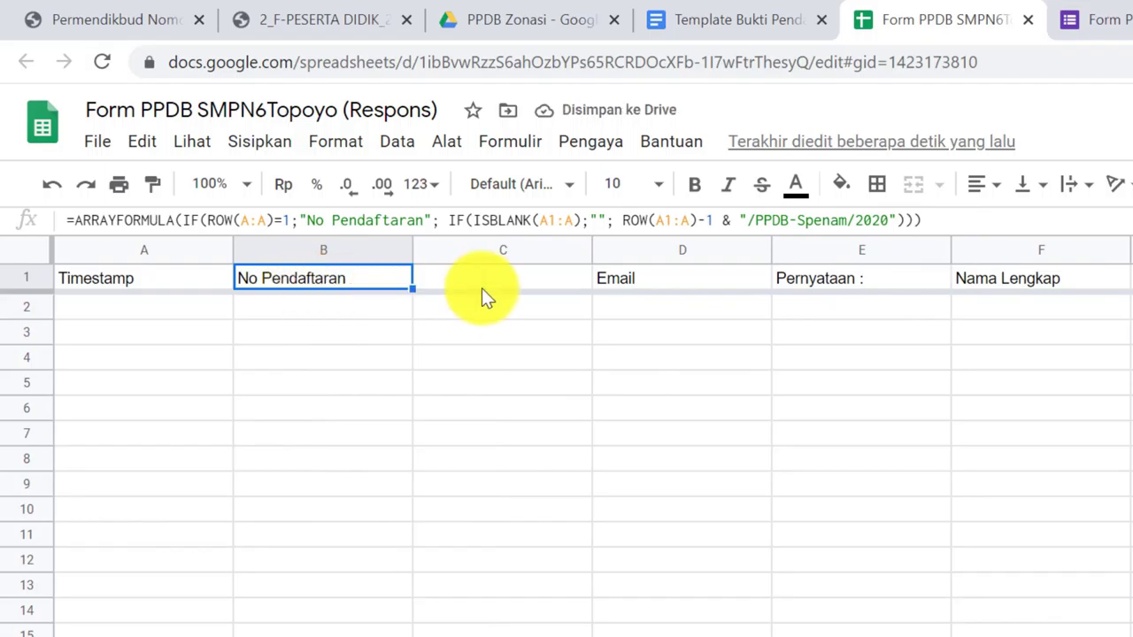
left_click(512, 274)
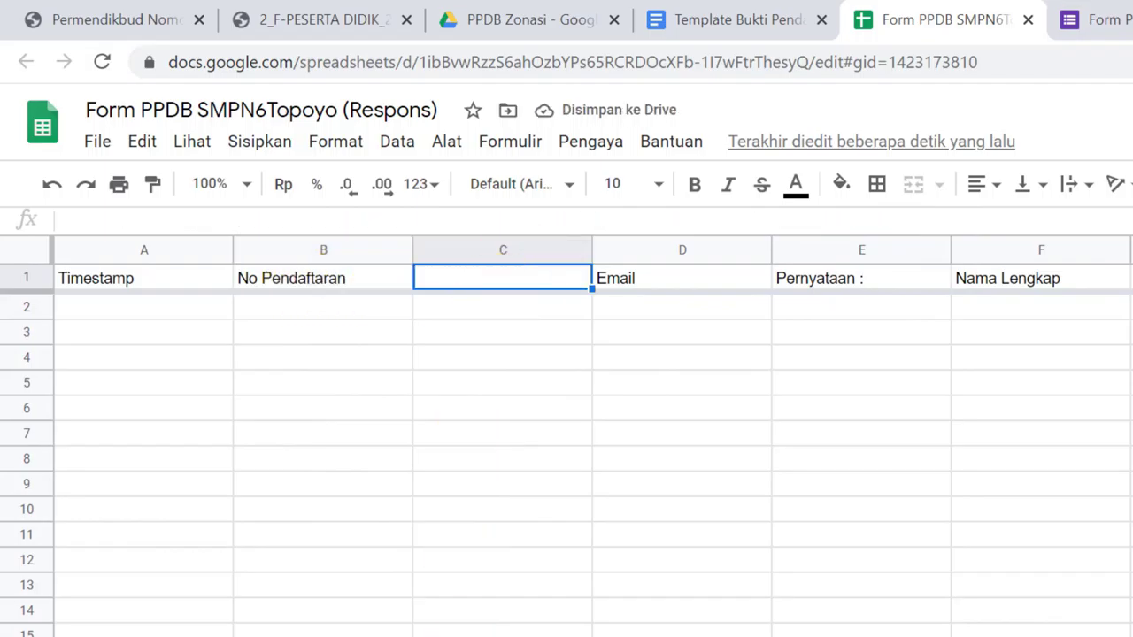
Copy the Tgl Pendaftaran ARRAYFORMULA from Formula.txt and paste it into cell C1
key("alt+Tab")
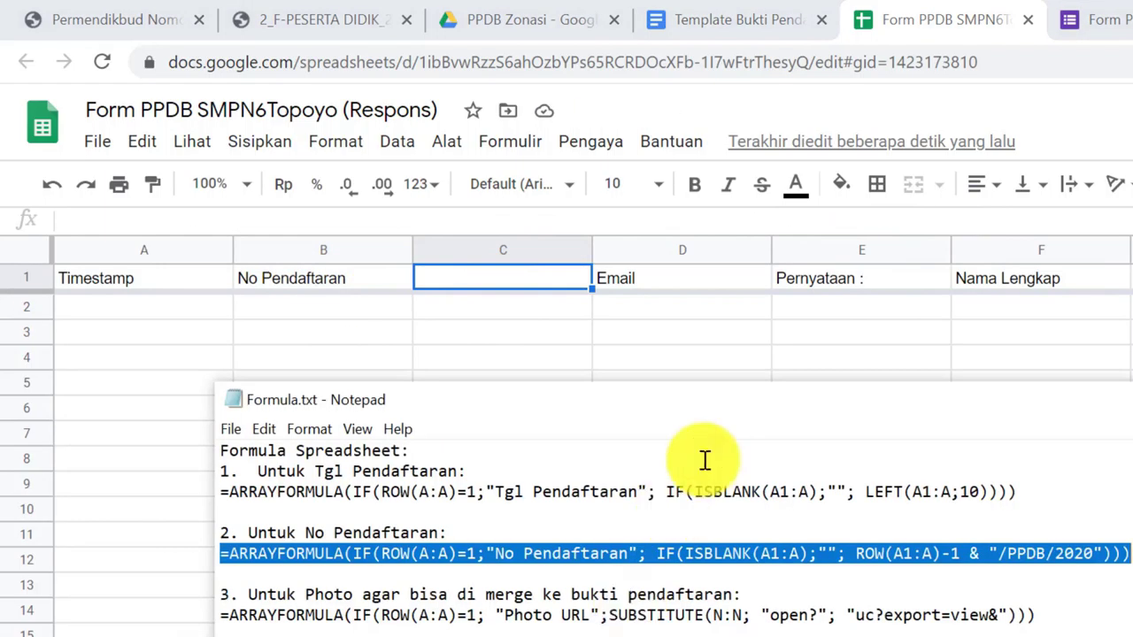
left_click_drag(223, 492, 1023, 513)
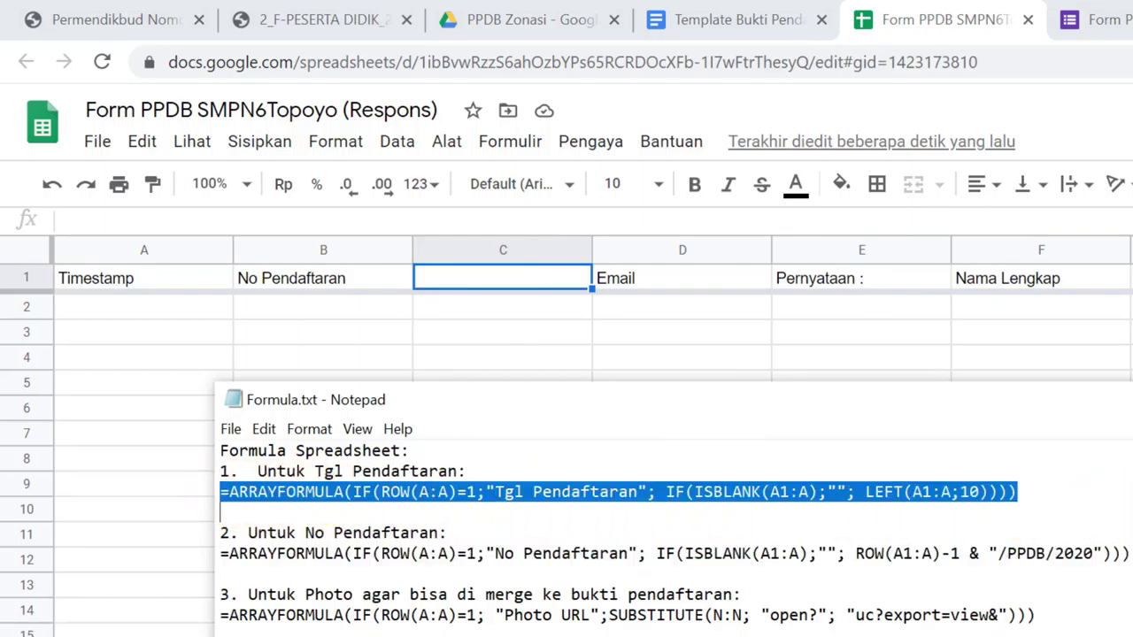
left_click(469, 289)
left_click(347, 221)
type("=ARRAYFORMULA(IF(ROW(A1:A)=1;\"Tgl Pendaftaran\"; IF(ISBLANK(A1:A);\"\"; LEFT(A1:A;10))))")
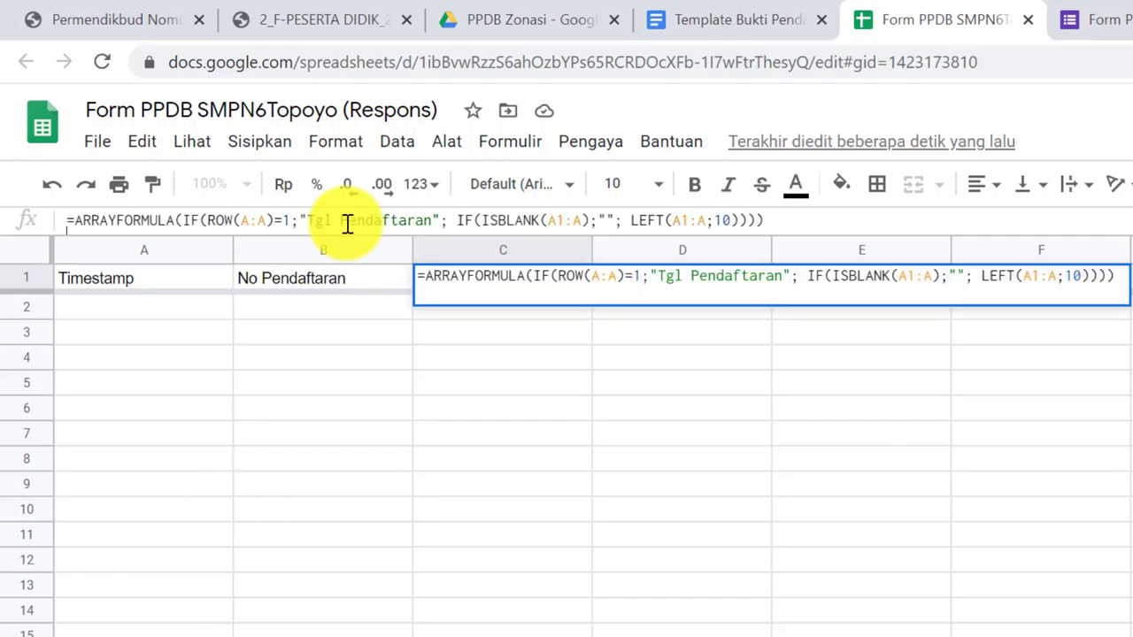
key("Return")
left_click(515, 282)
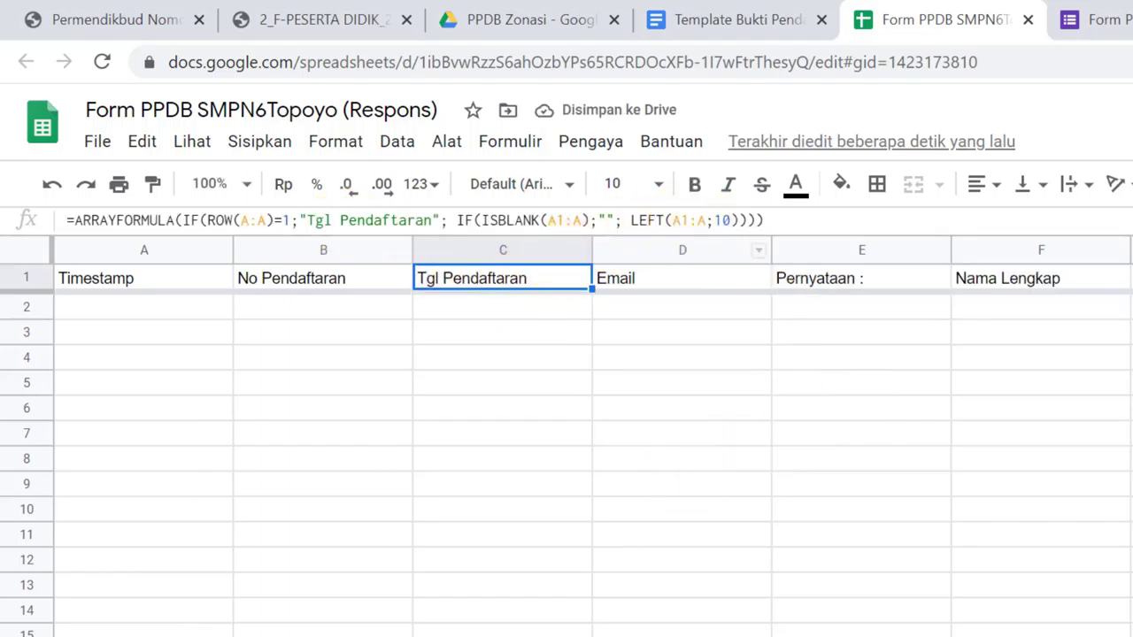
scroll(566, 443, "right", 15)
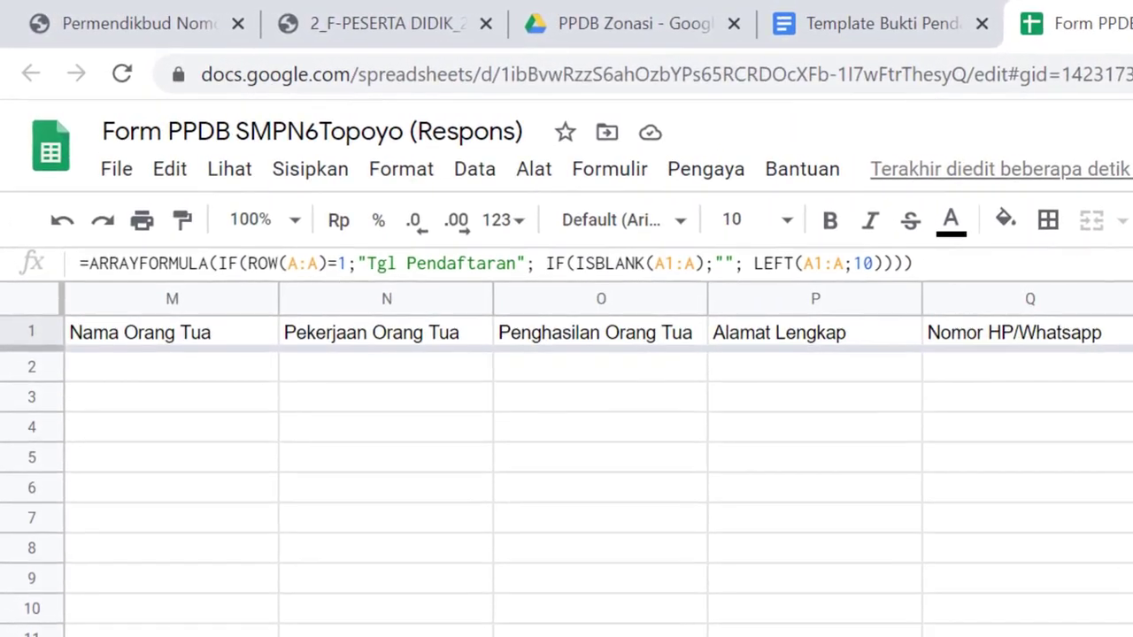
Paste the Photo URL formula from Formula.txt into empty cell AD1
scroll(567, 442, "right", 11)
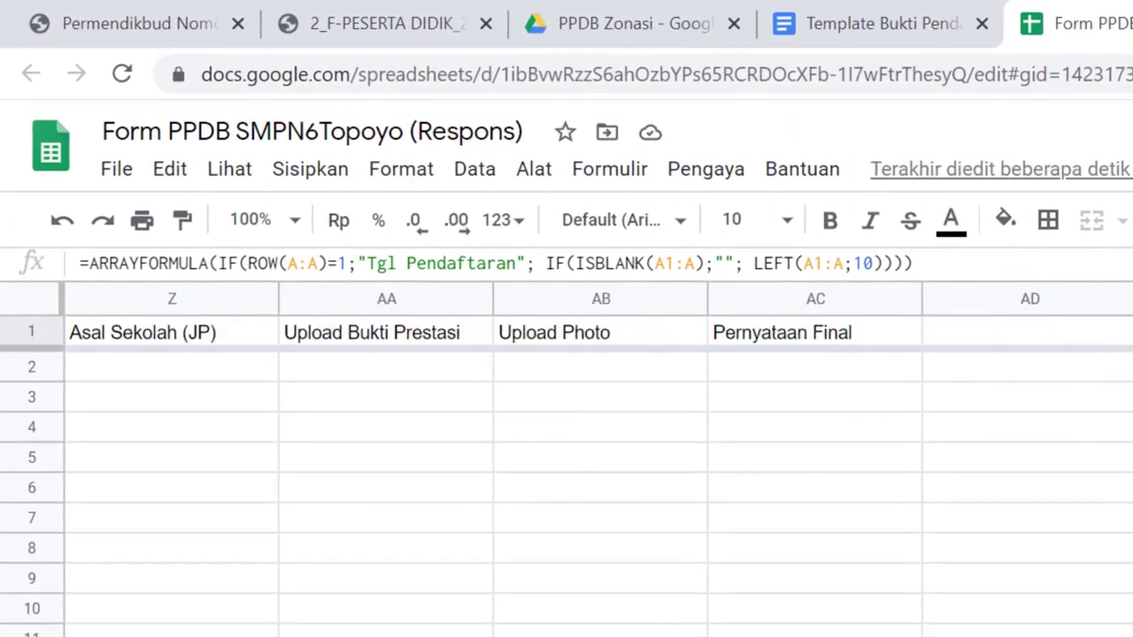
left_click(591, 334)
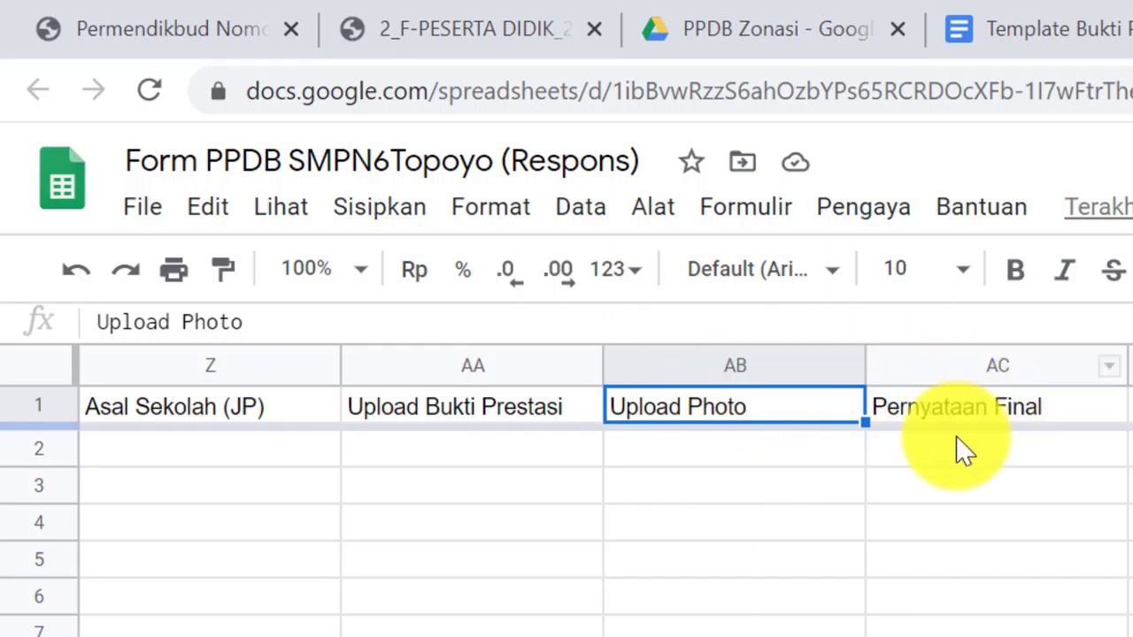
left_click(1131, 406)
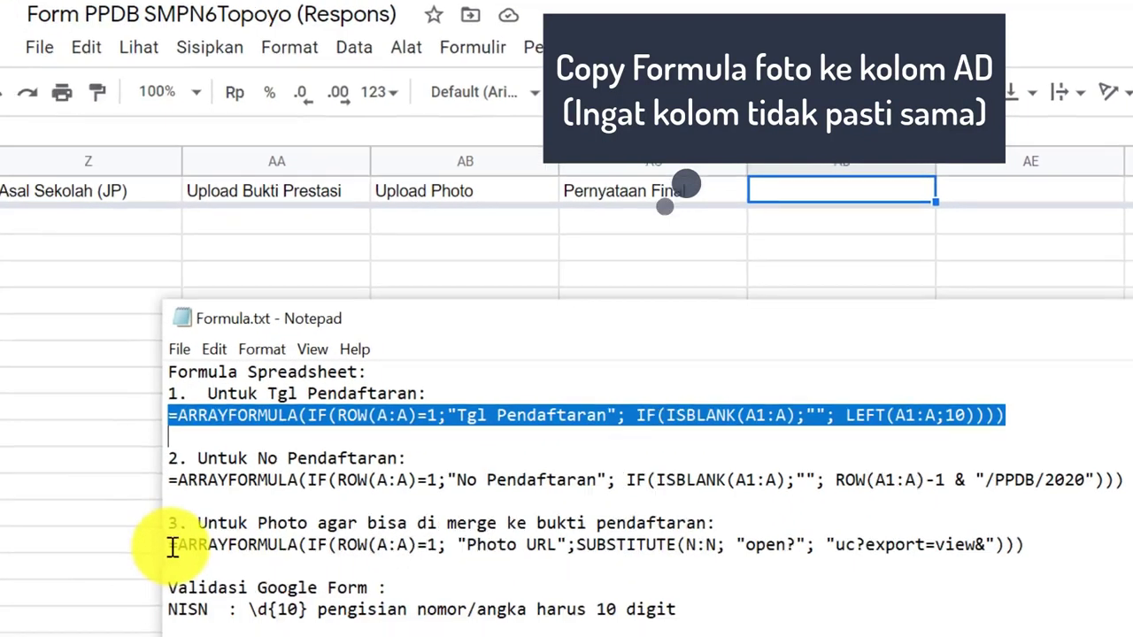
left_click_drag(233, 509, 1126, 522)
key("ctrl+c")
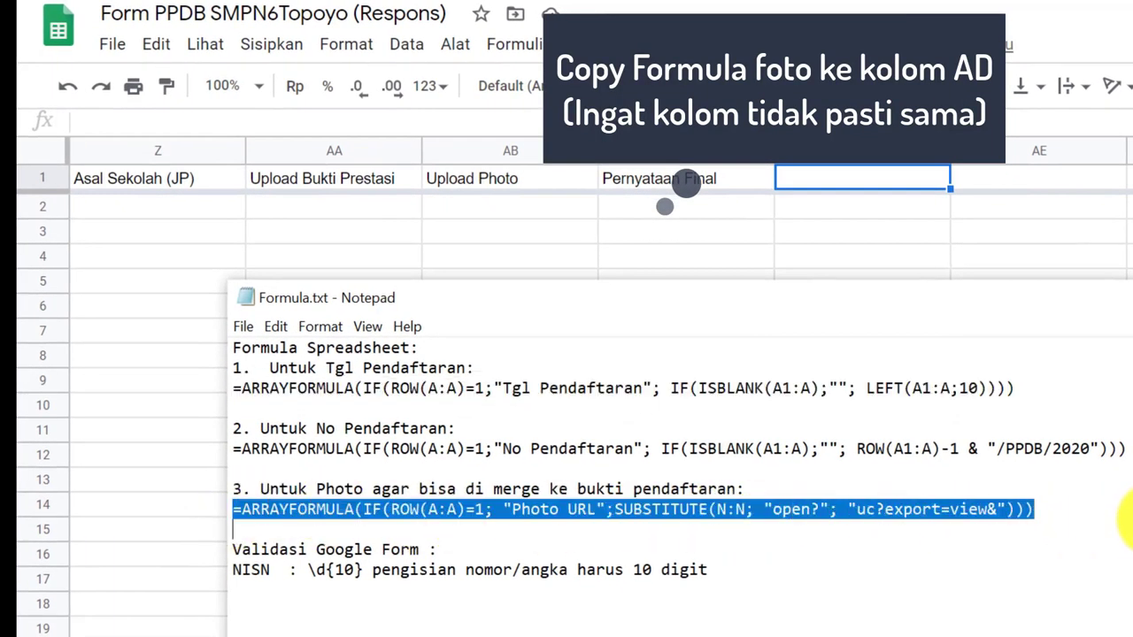
left_click(843, 186)
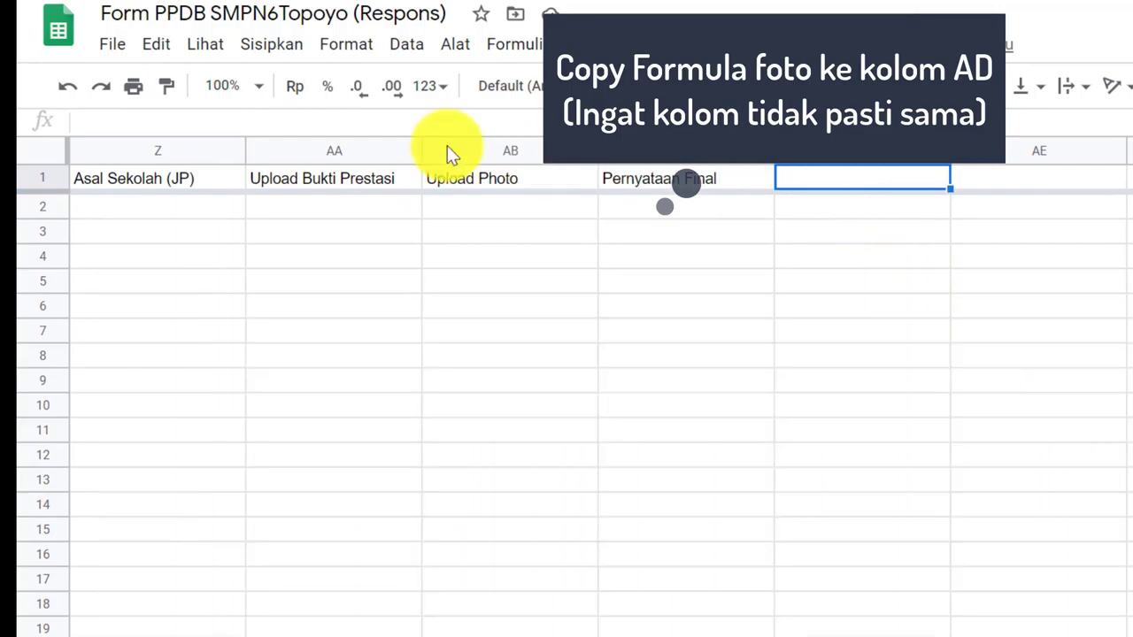
key("ctrl+v")
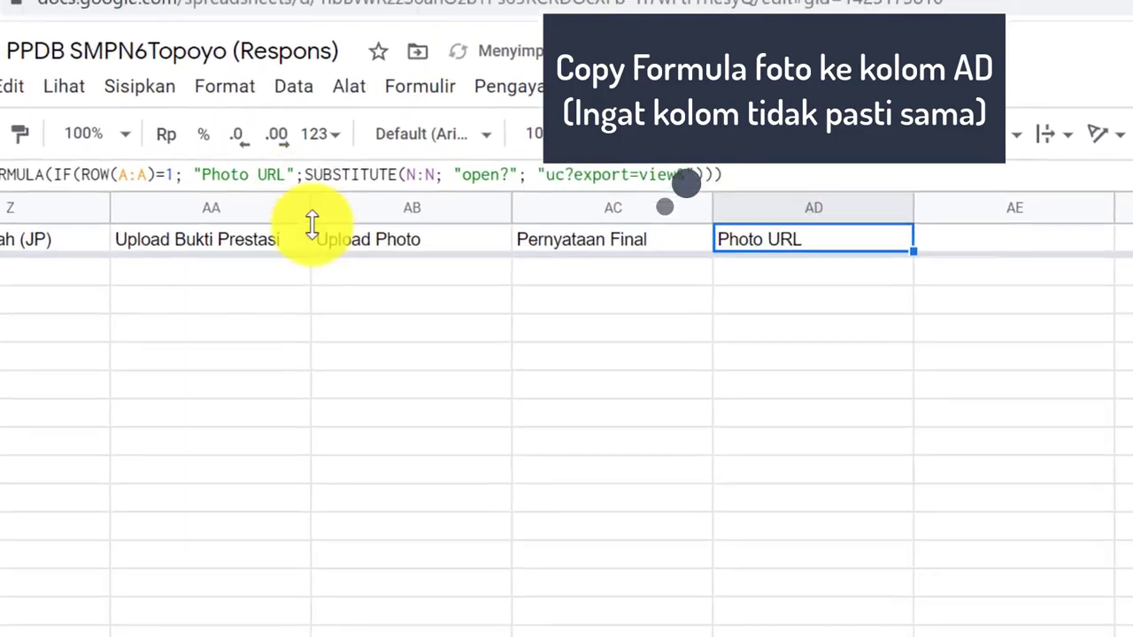
Change the formula's SUBSTITUTE range from N:N to AB:AB
left_click(363, 198)
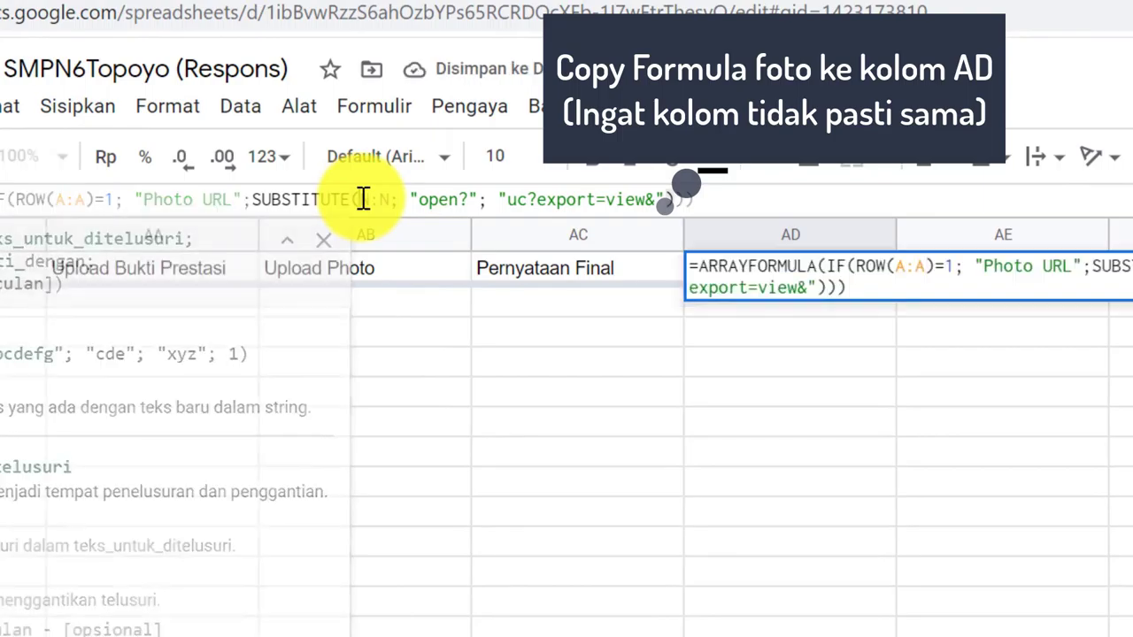
double_click(366, 198)
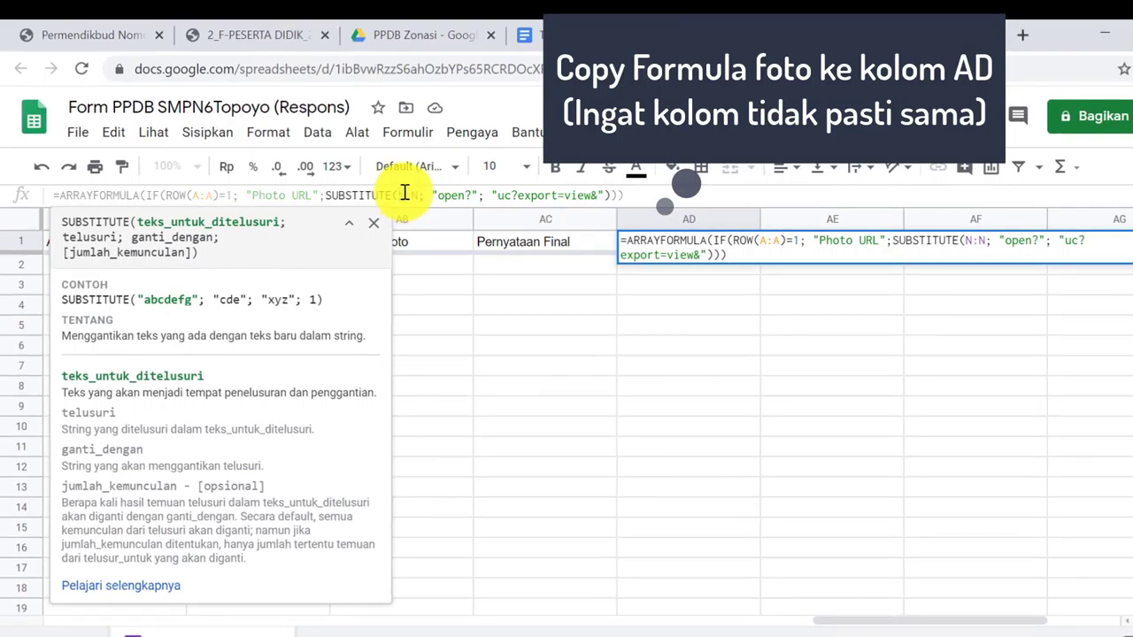
left_click(404, 195)
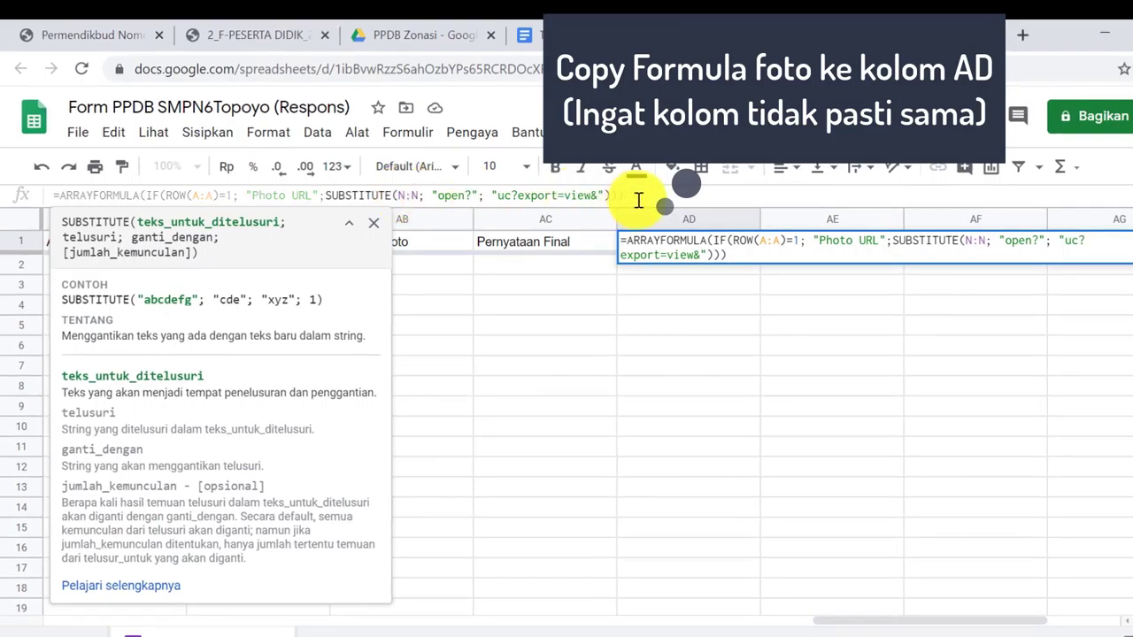
key("BackSpace")
type("AB:")
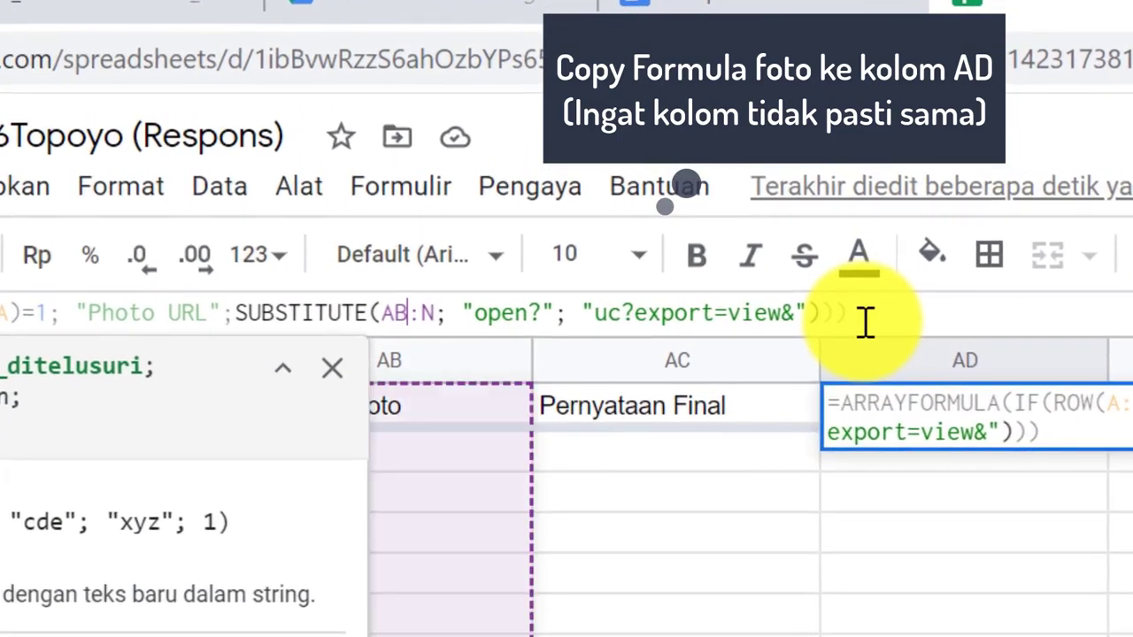
type("AB")
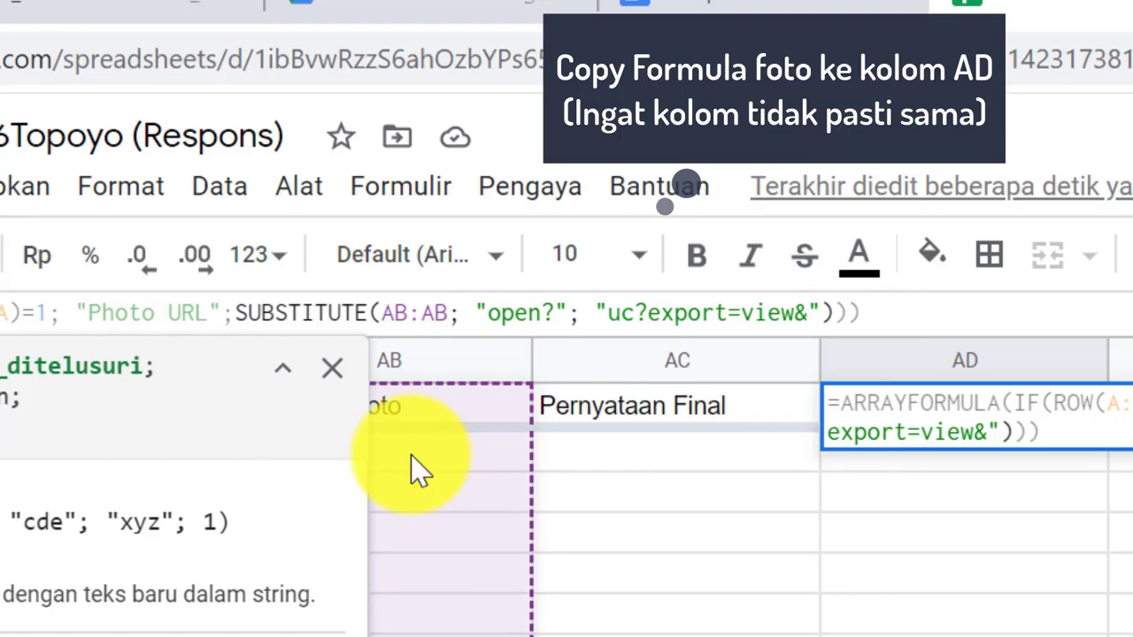
key("Return")
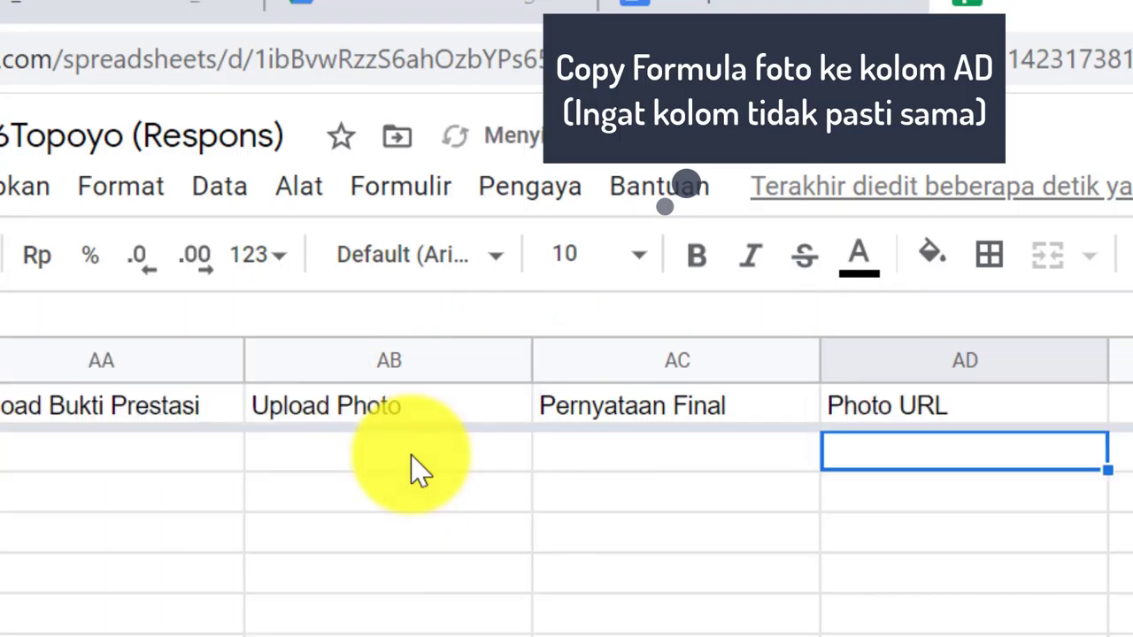
left_click(894, 406)
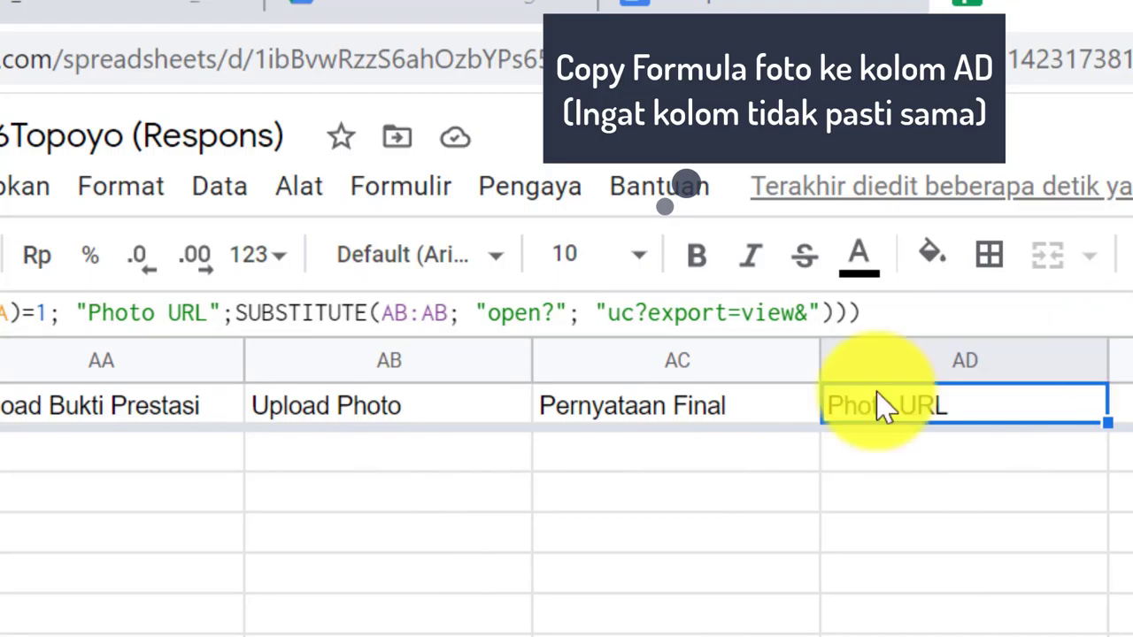
scroll(566, 487, "left", 15)
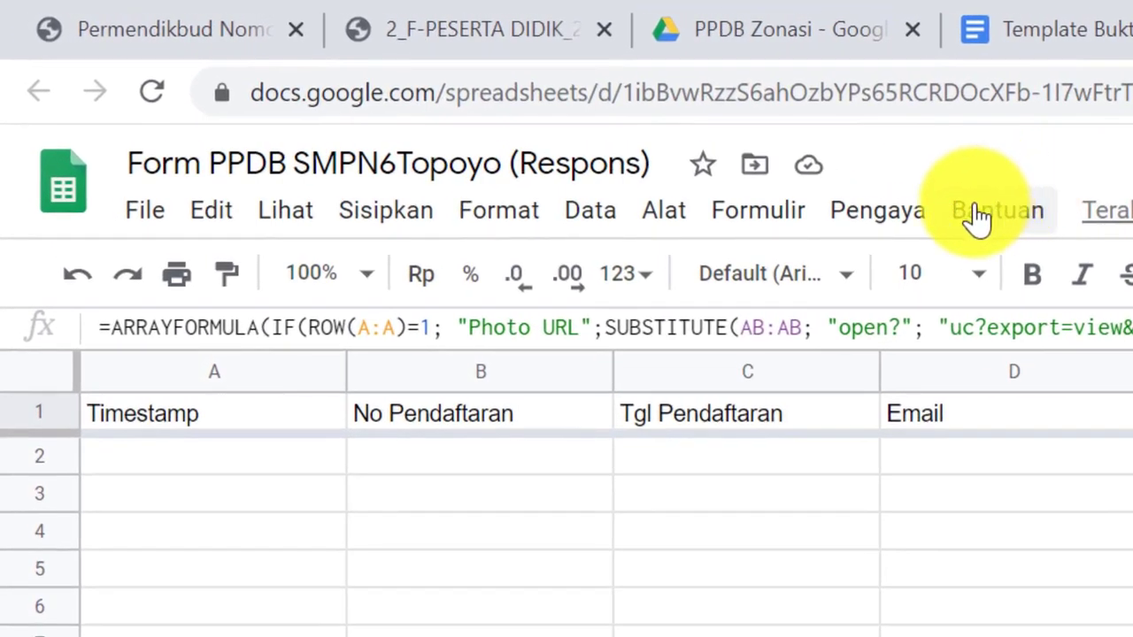
Open the add-on marketplace from the Pengaya (Add-ons) menu to confirm Autocrat is installed
left_click(887, 215)
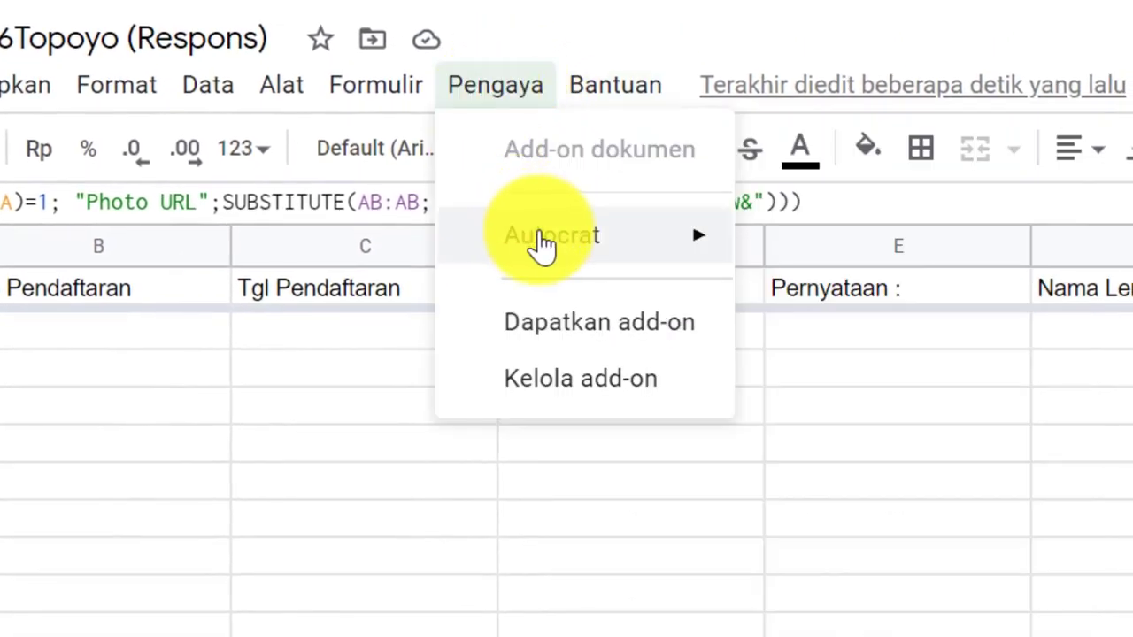
mouse_move(541, 245)
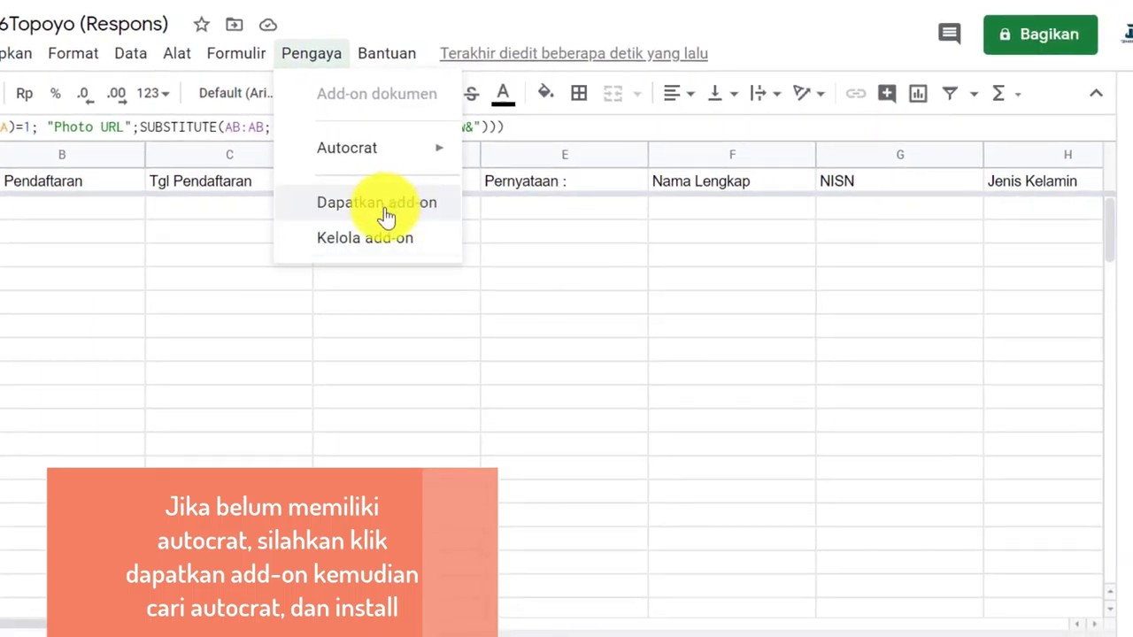
left_click(387, 217)
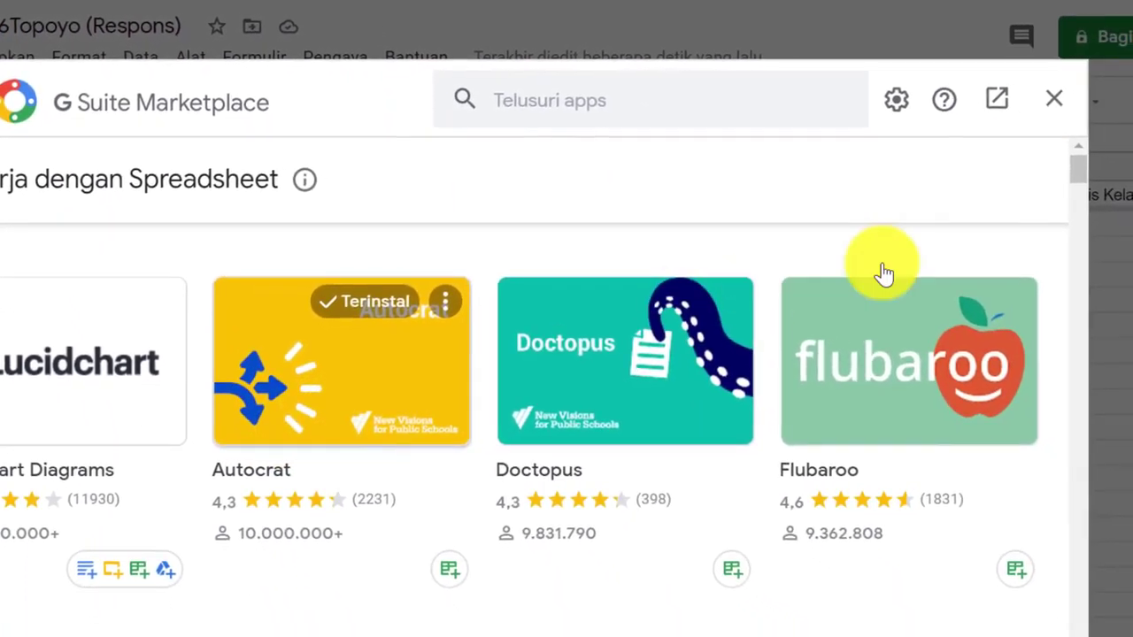
Close the marketplace and launch Autocrat from the Pengaya (Add-ons) menu
left_click(1062, 100)
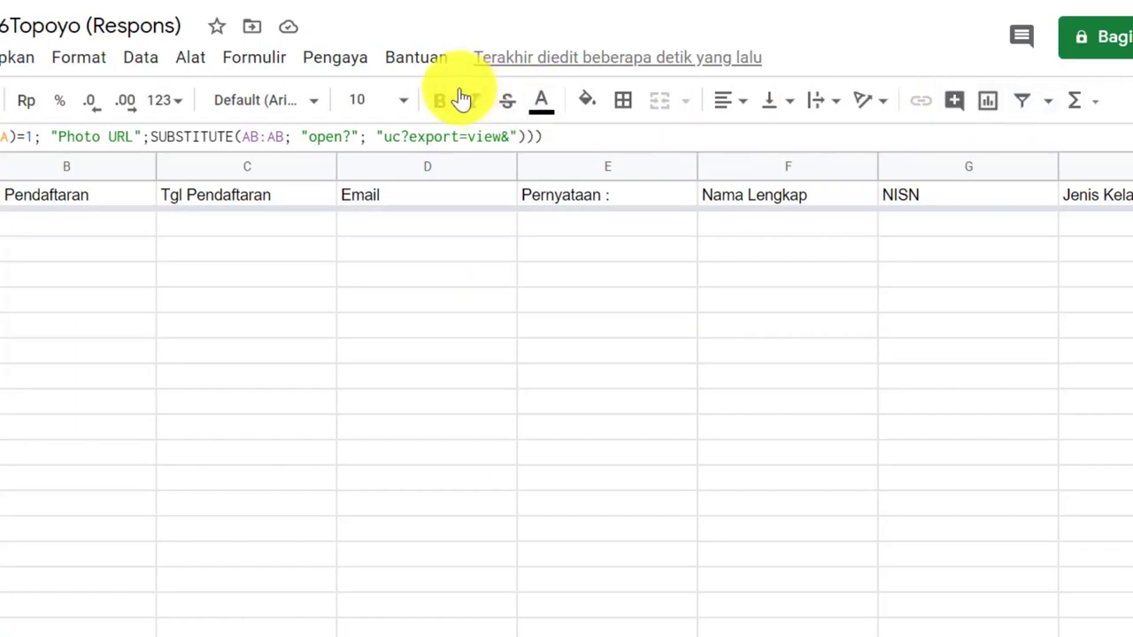
left_click(350, 61)
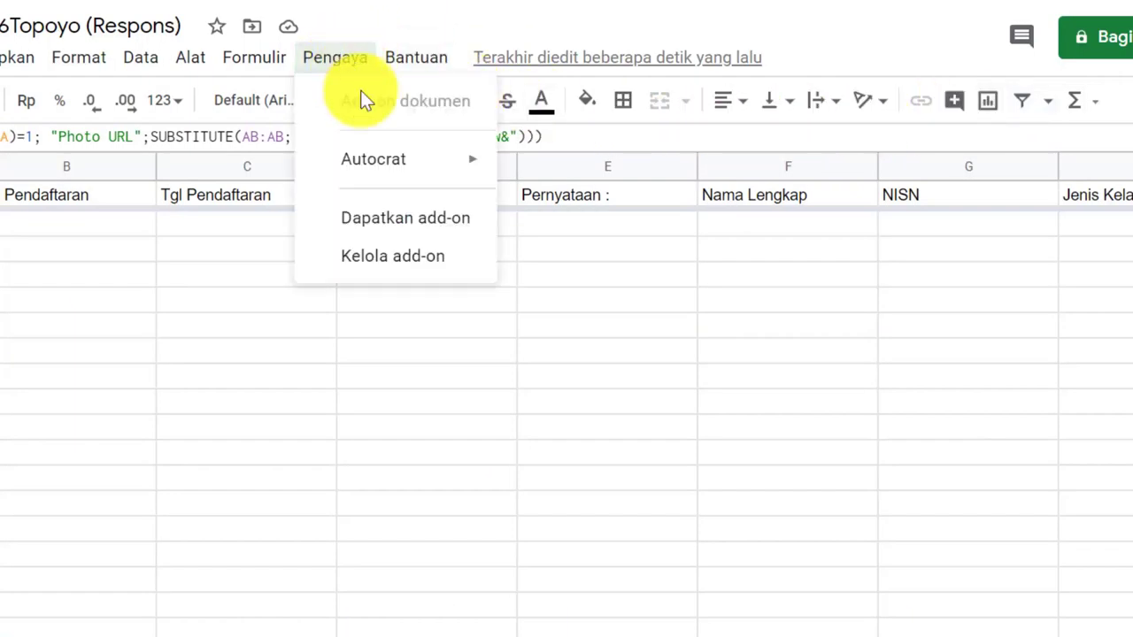
left_click(342, 60)
left_click(342, 60)
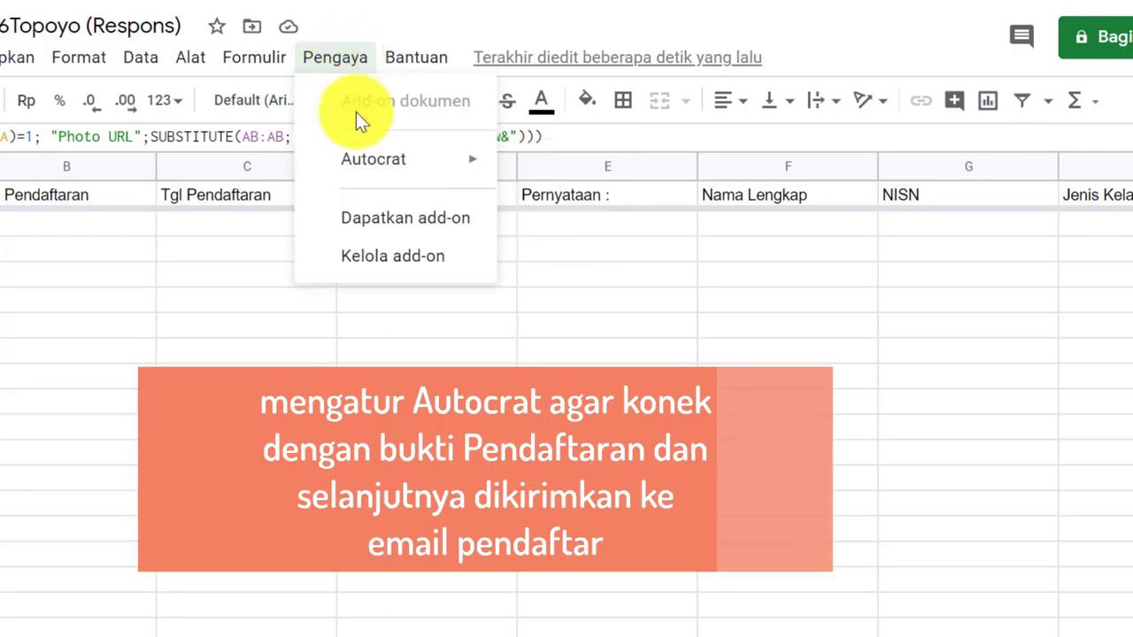
mouse_move(405, 164)
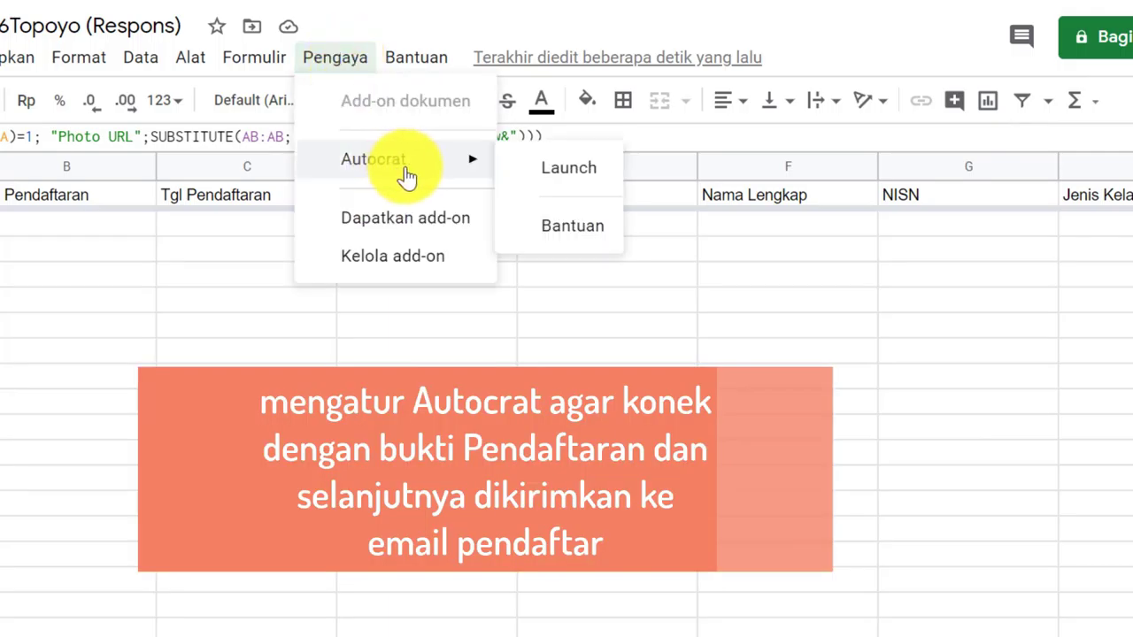
left_click(571, 171)
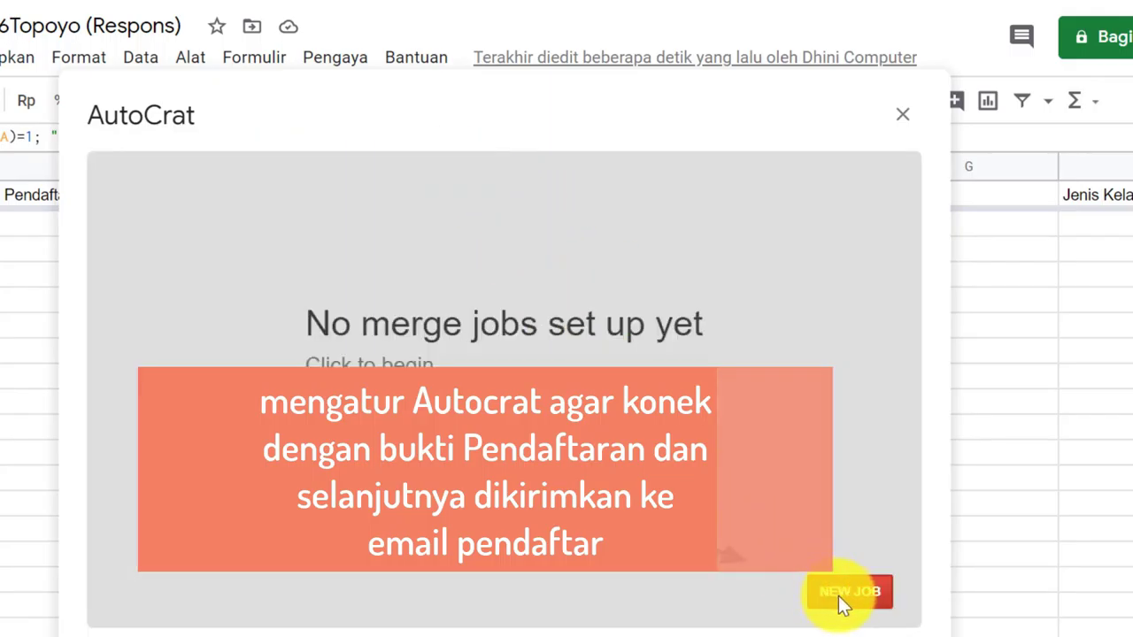
Start a new merge job and begin typing its name, ppdbZonasi
left_click(838, 598)
left_click(198, 275)
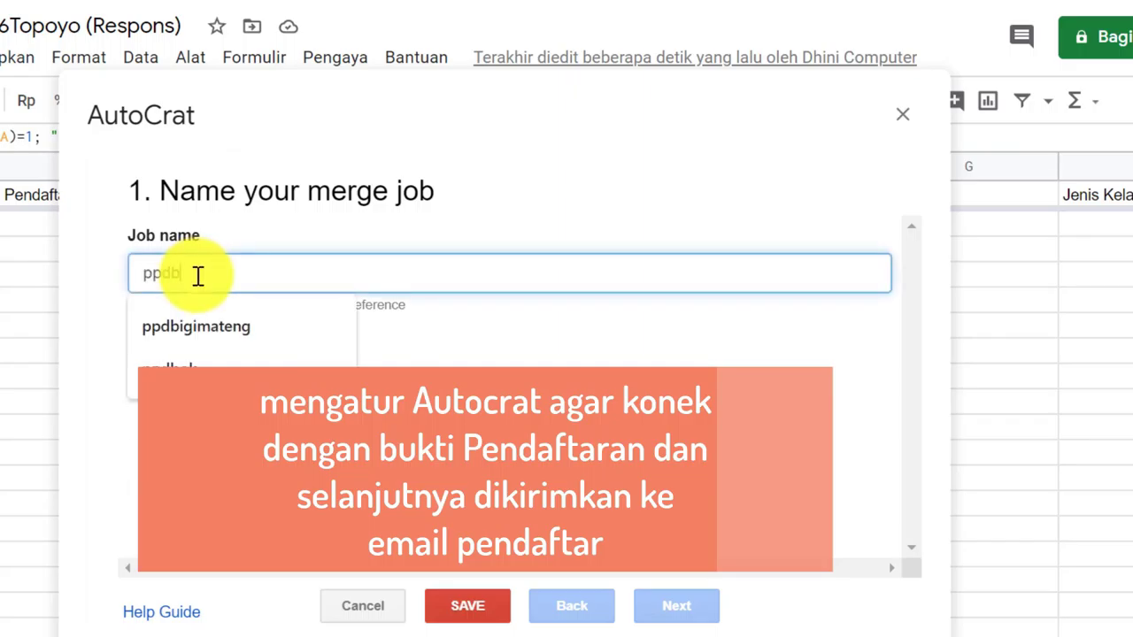
type("ppdbZ")
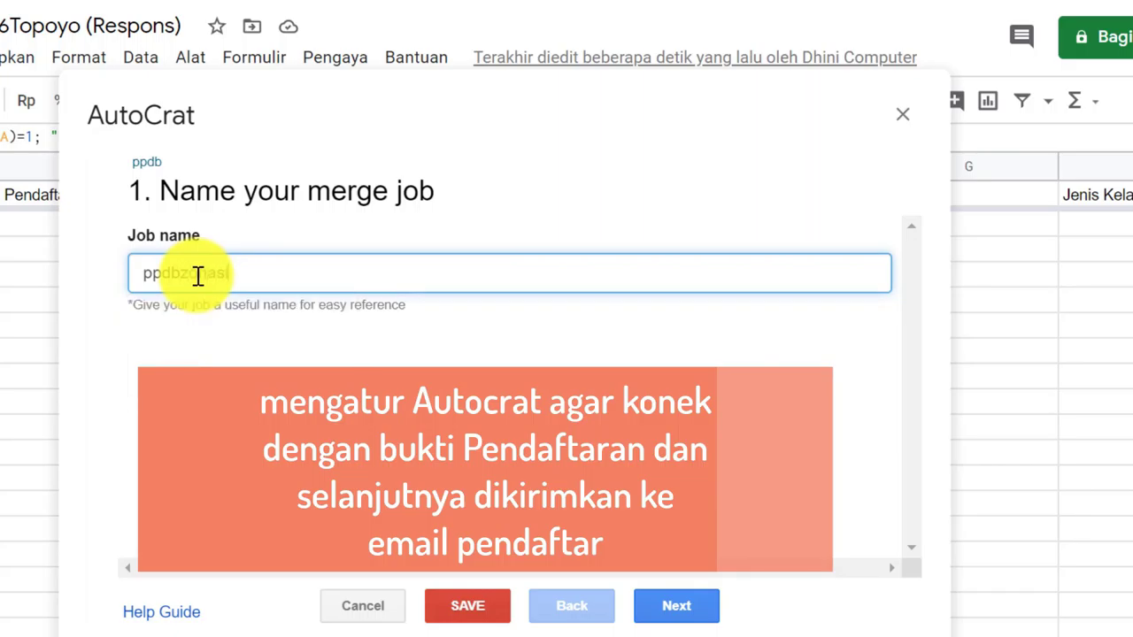
Advance the job to '2. Choose template' and highlight that step's heading
left_click(673, 609)
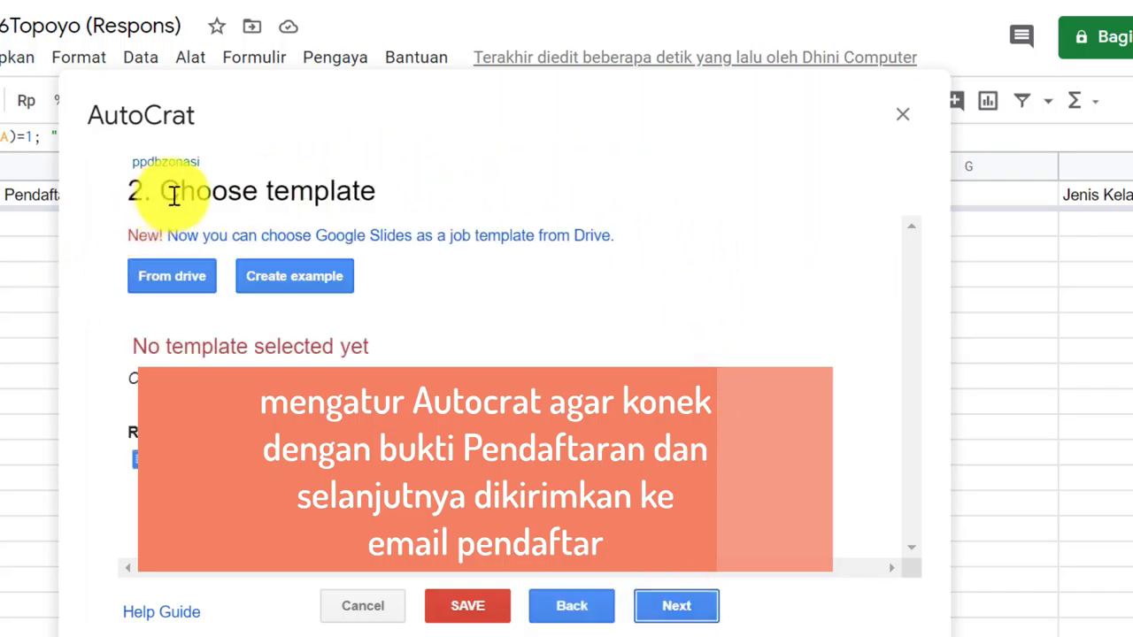
left_click_drag(175, 196, 379, 195)
left_click(236, 183)
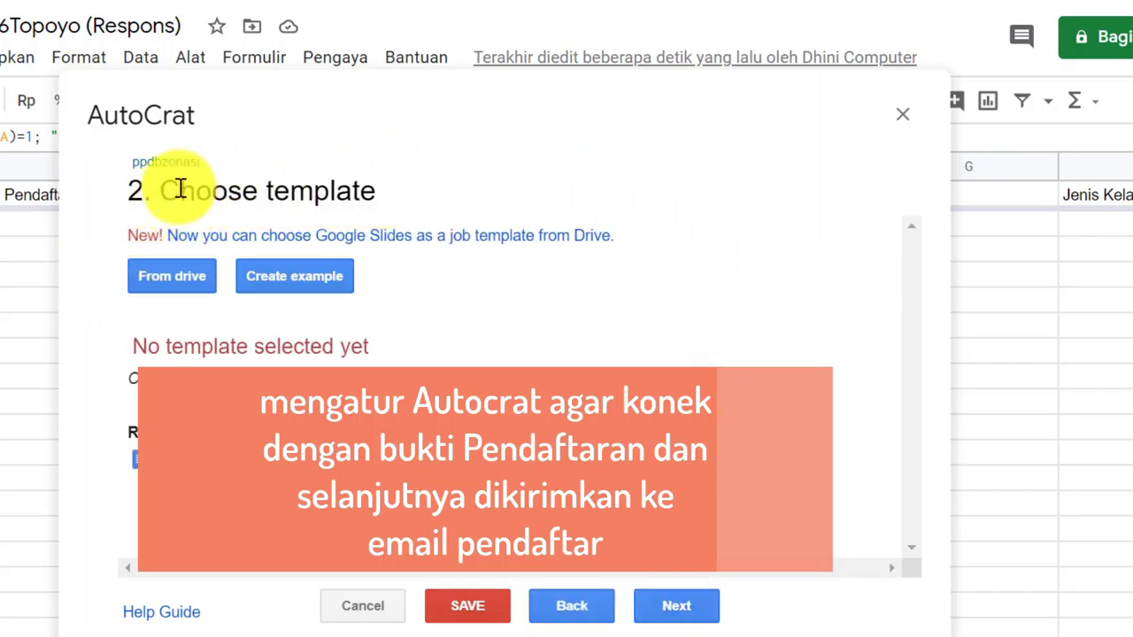
left_click_drag(177, 185, 368, 191)
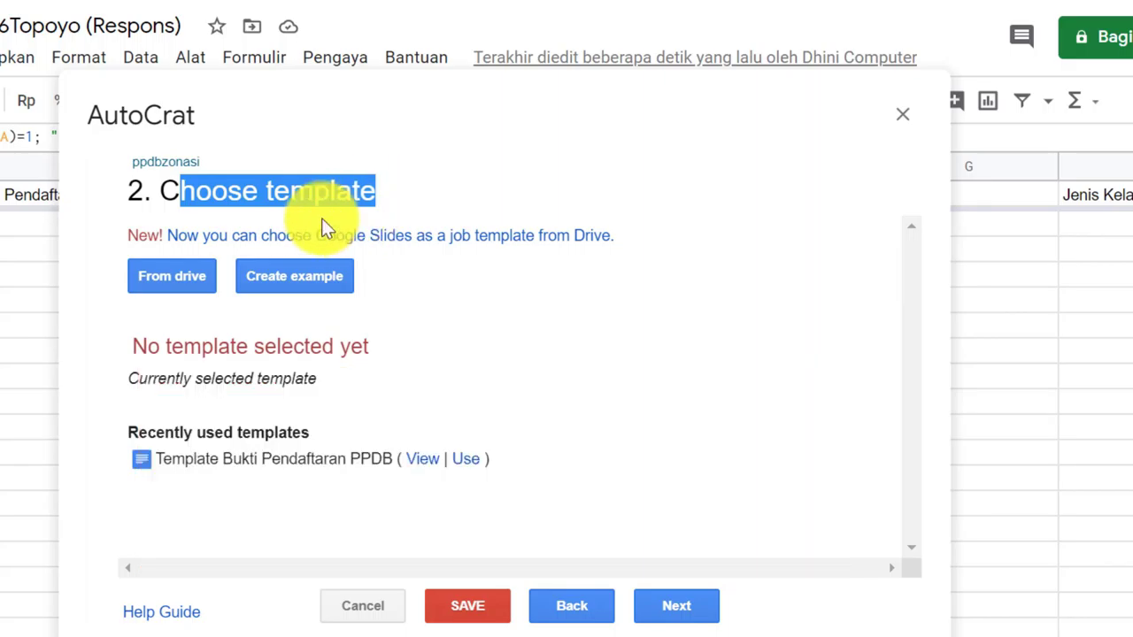
left_click_drag(170, 190, 361, 193)
left_click(394, 193)
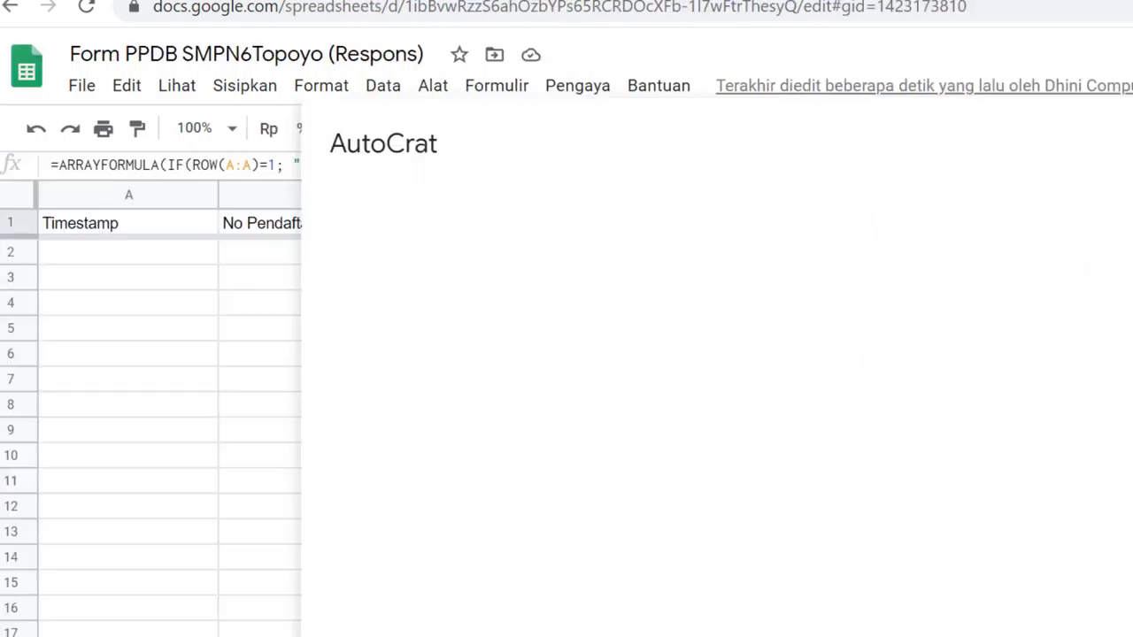
left_click(247, 225)
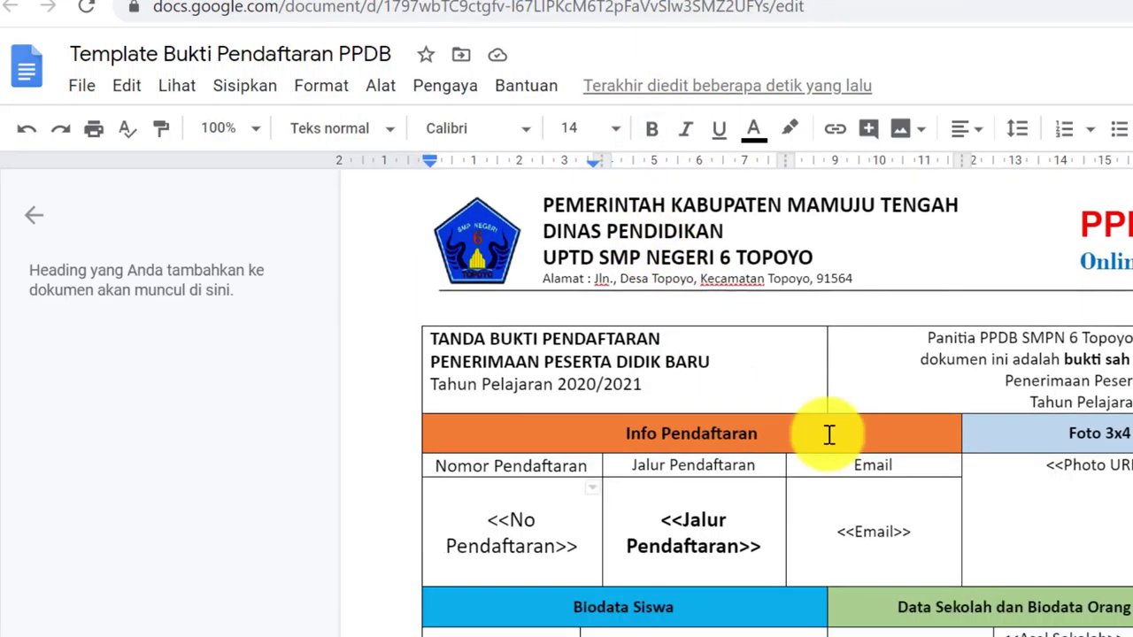
scroll(829, 433, "down", 2)
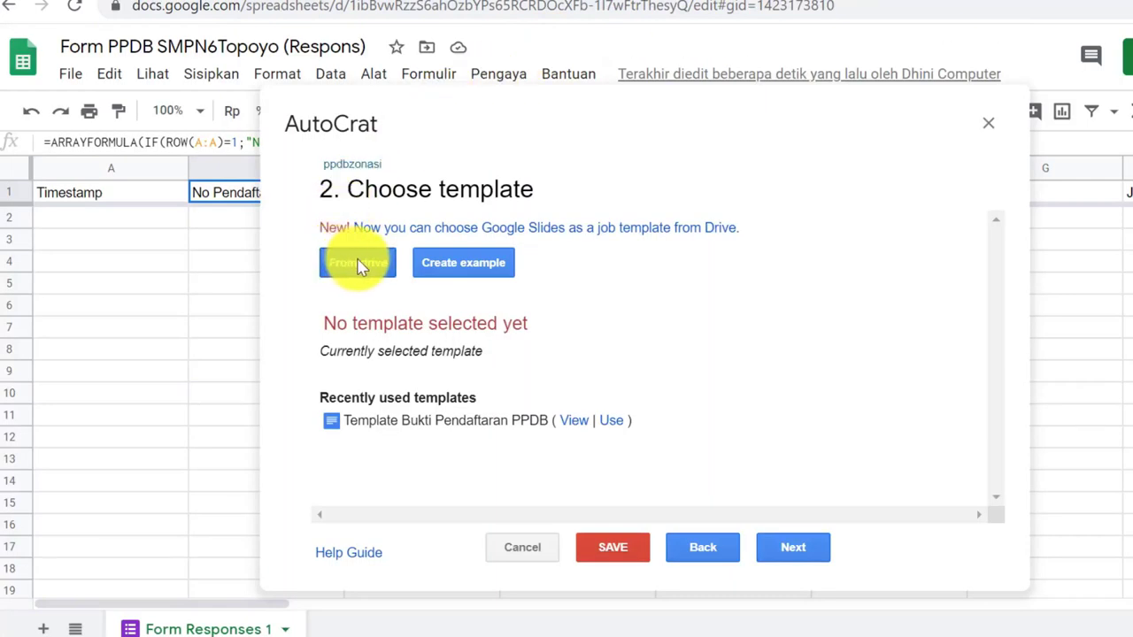
Pick the Template Bukti Pendaftaran PPDB document from Drive and continue to source-data mapping
left_click(358, 263)
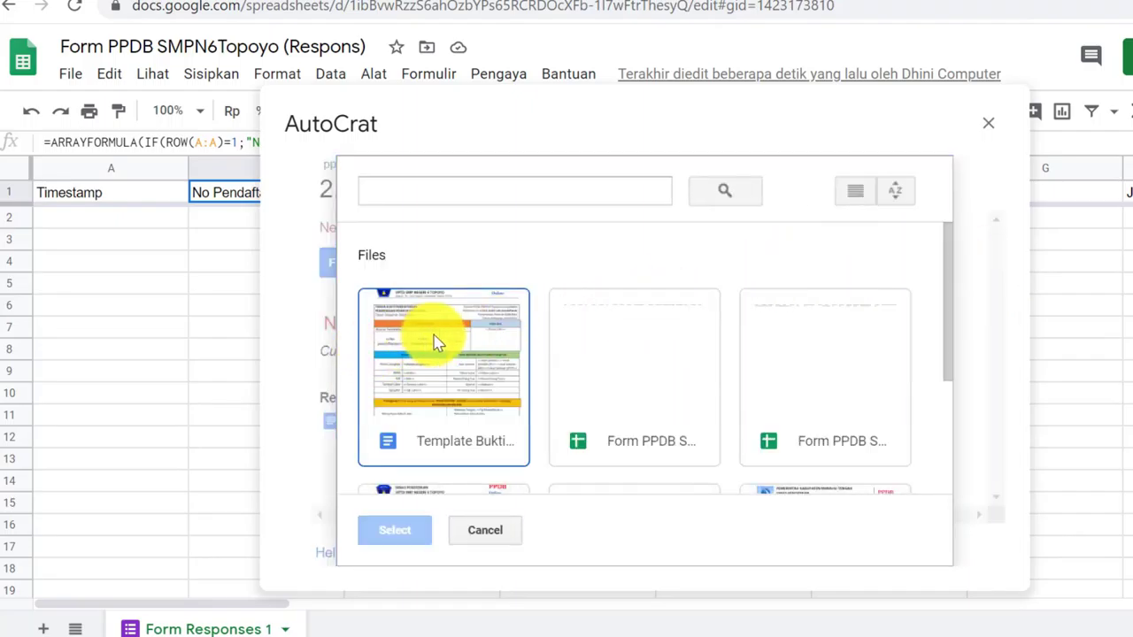
scroll(438, 340, "down", 2)
scroll(456, 306, "up", 2)
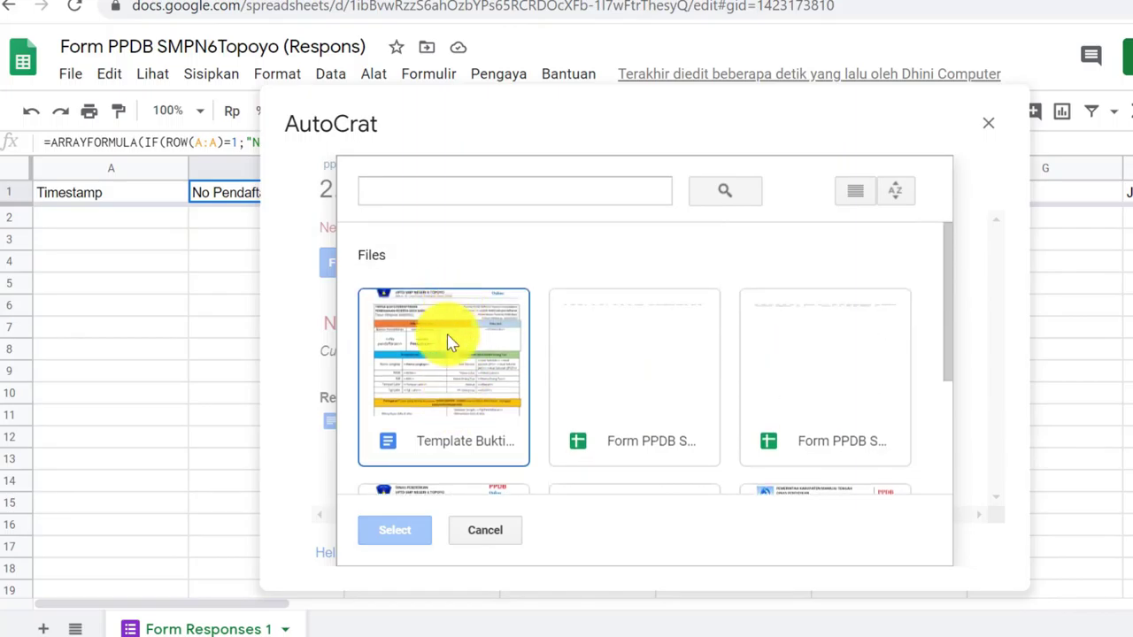
left_click(447, 369)
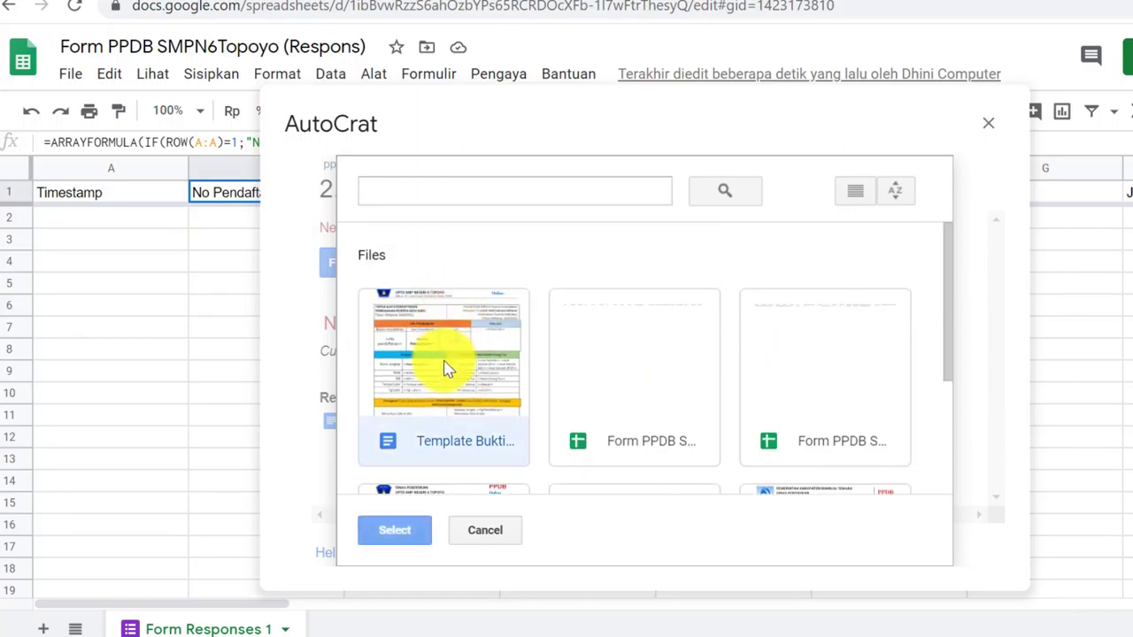
left_click(396, 530)
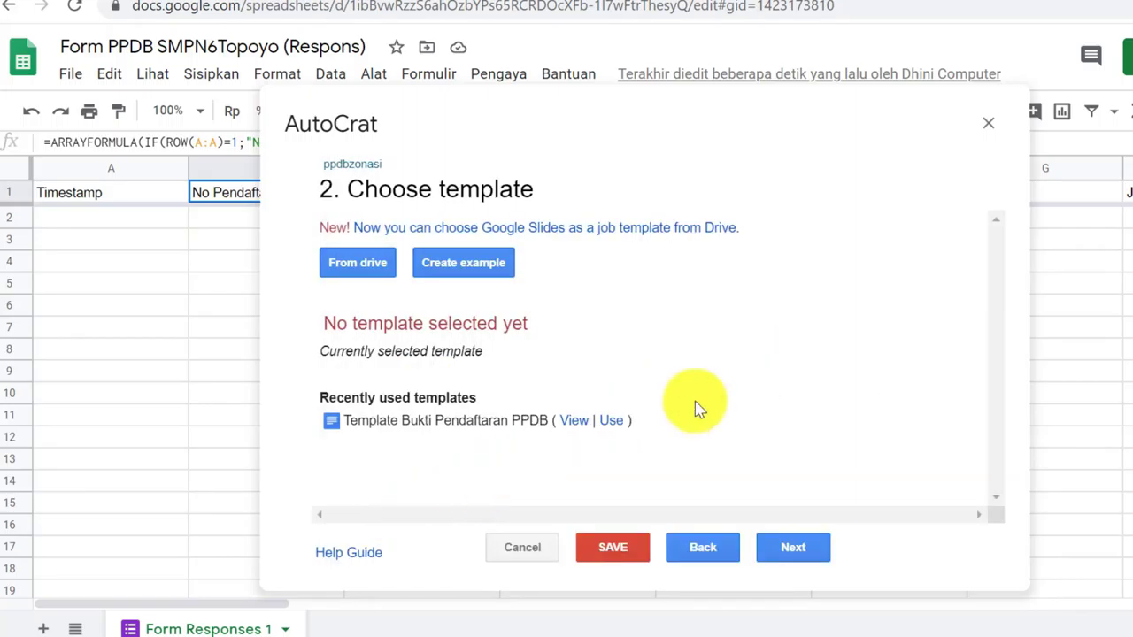
left_click(795, 551)
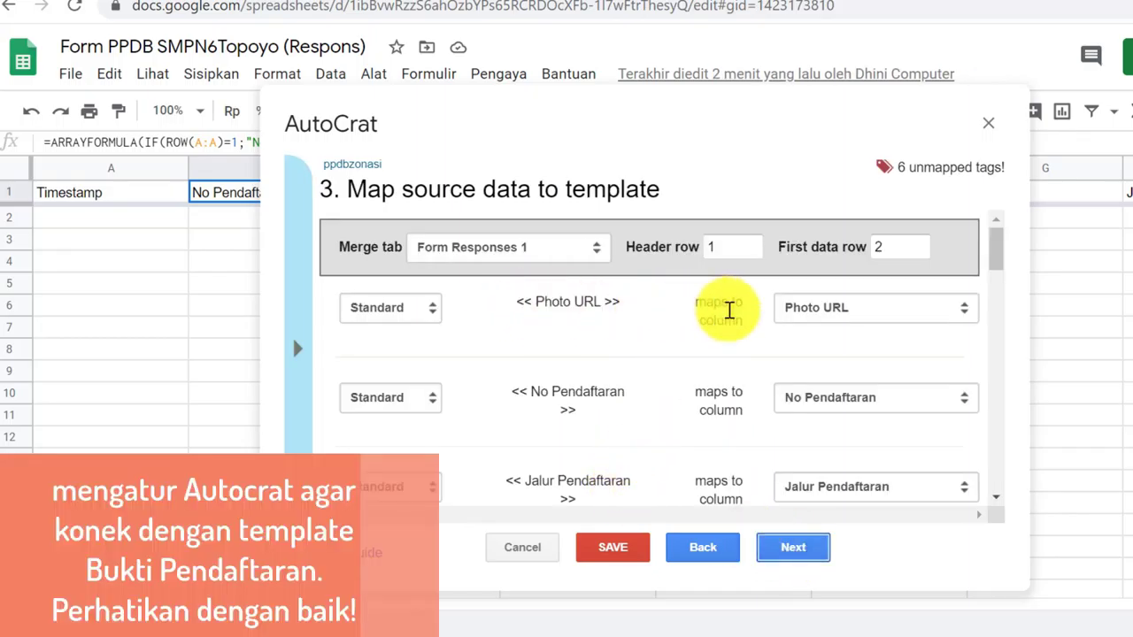
Merge the Photo URL tag as an image with width 1, then check the No Pendaftaran and Jalur Pendaftaran mappings
left_click(389, 308)
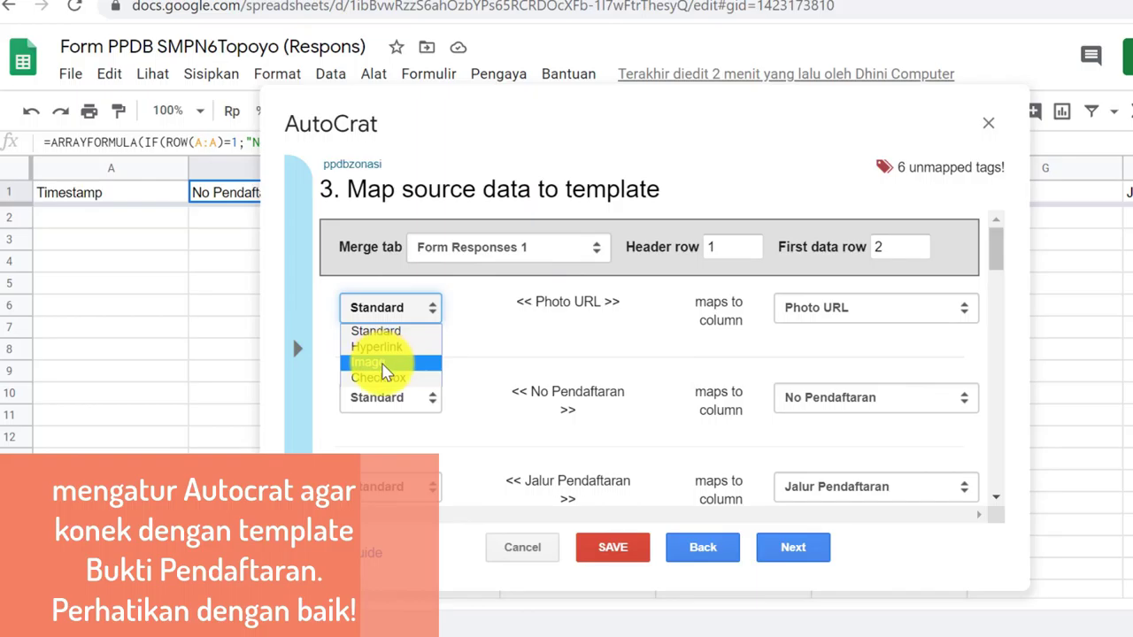
left_click(387, 369)
scroll(752, 354, "down", 1)
left_click(816, 303)
type("100")
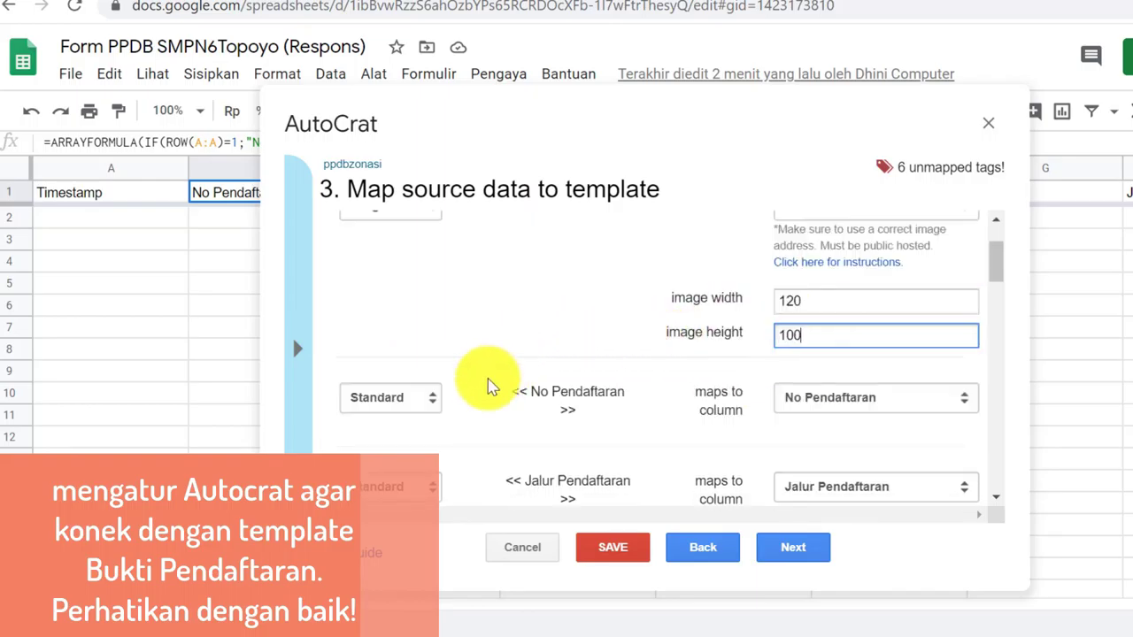
left_click_drag(544, 397, 730, 408)
left_click(766, 400)
left_click(767, 400)
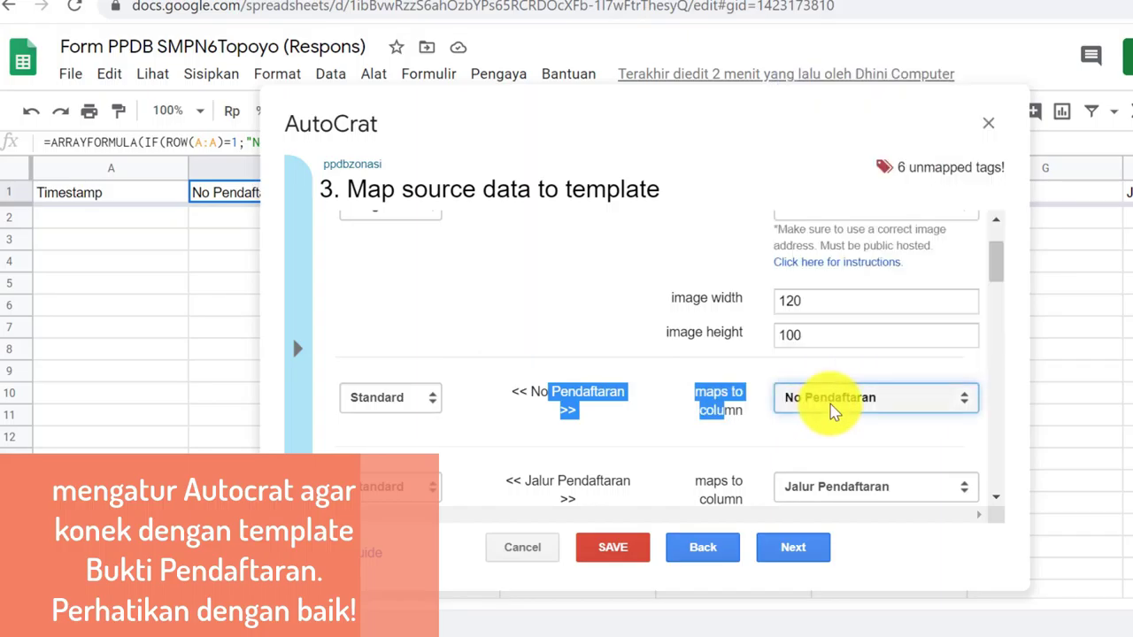
scroll(752, 425, "down", 3)
left_click(814, 281)
left_click(814, 281)
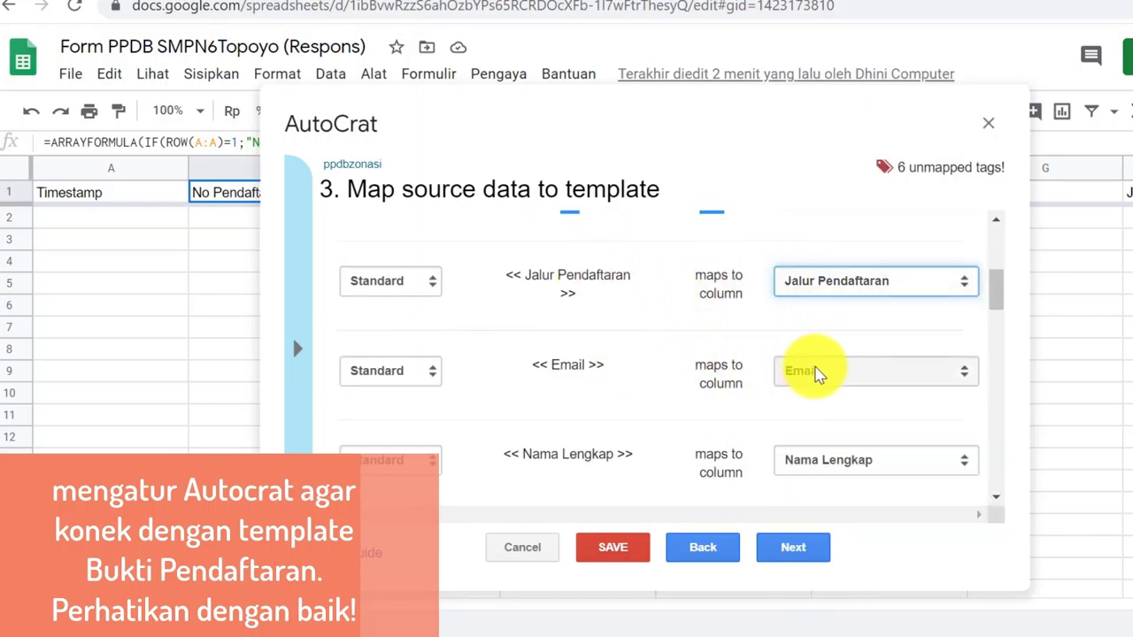
scroll(815, 372, "down", 2)
scroll(857, 374, "down", 3)
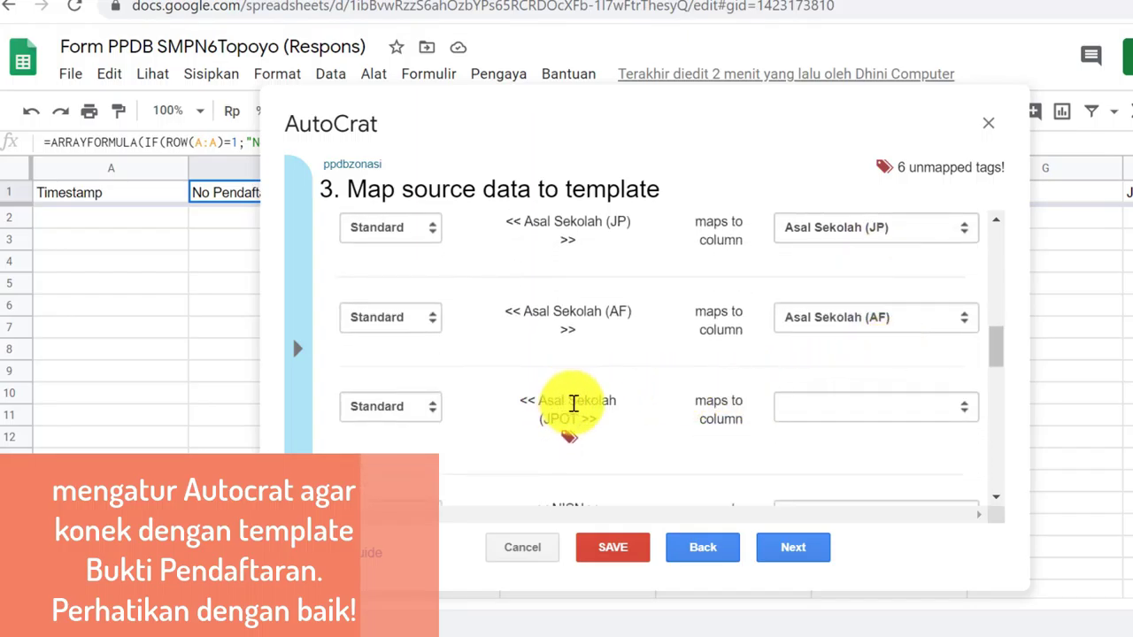
Map JPOT to Asal Sekolah (JPOT), NIK to NIK (Nomor Induk Kependudukan), and Alamat to Alamat Lengkap
left_click(906, 420)
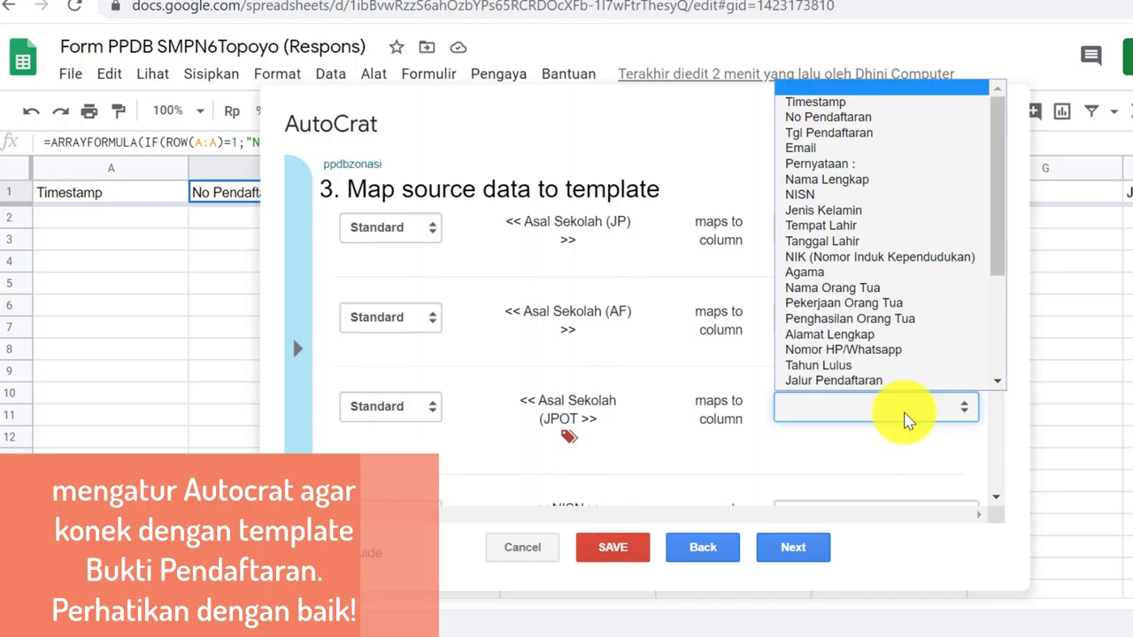
scroll(912, 327, "down", 3)
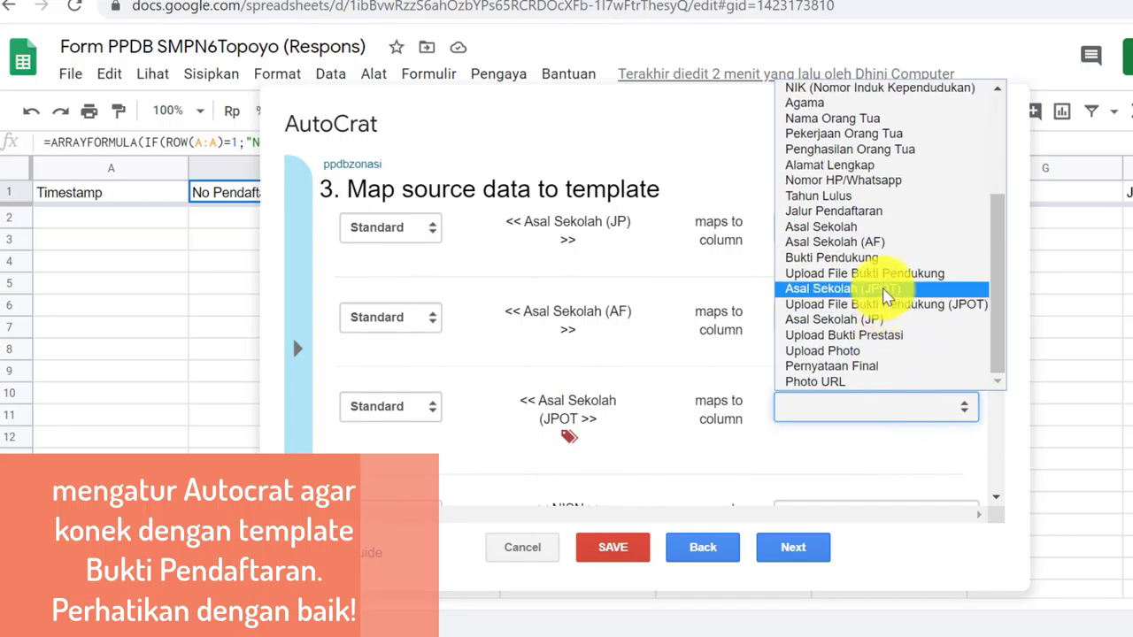
left_click(885, 296)
scroll(827, 350, "down", 3)
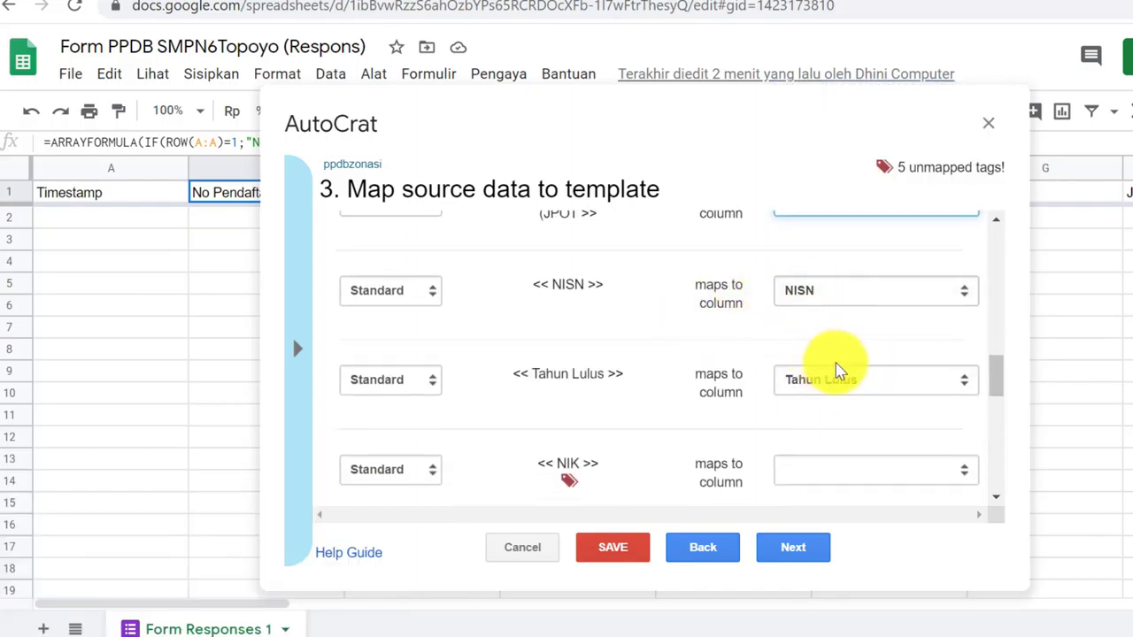
scroll(863, 368, "down", 2)
left_click(876, 367)
scroll(863, 336, "down", 1)
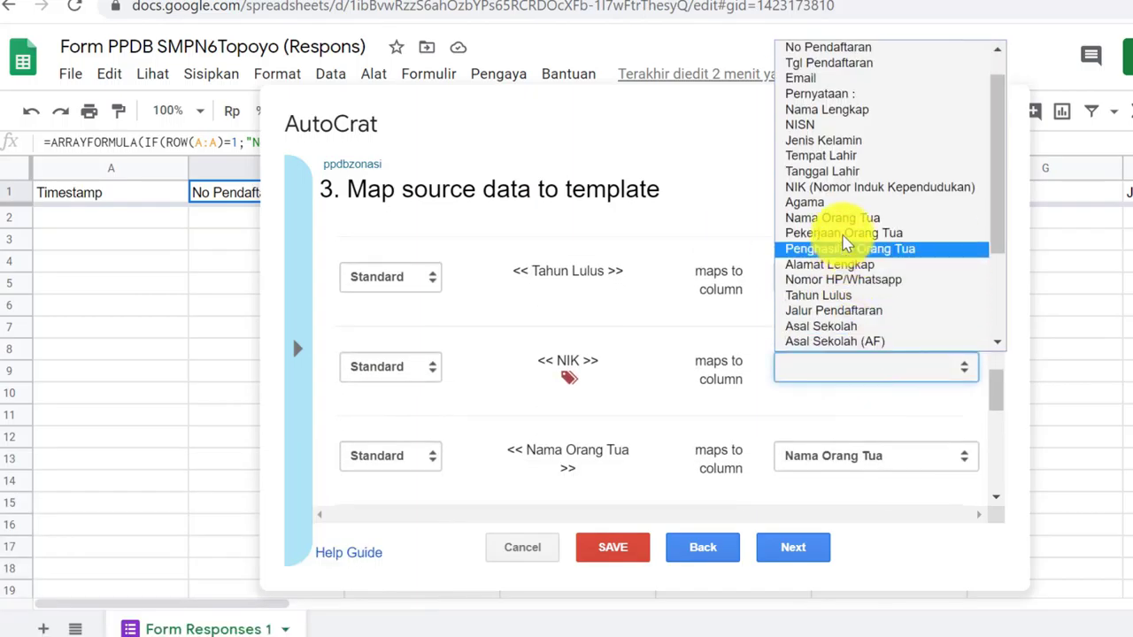
left_click(845, 187)
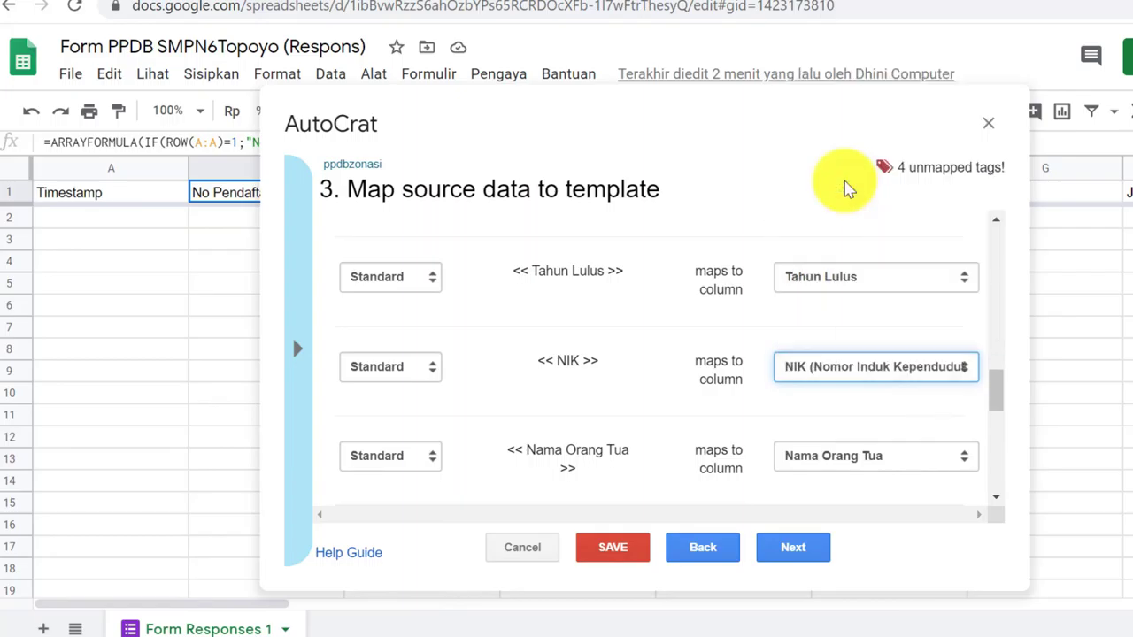
scroll(699, 230, "down", 3)
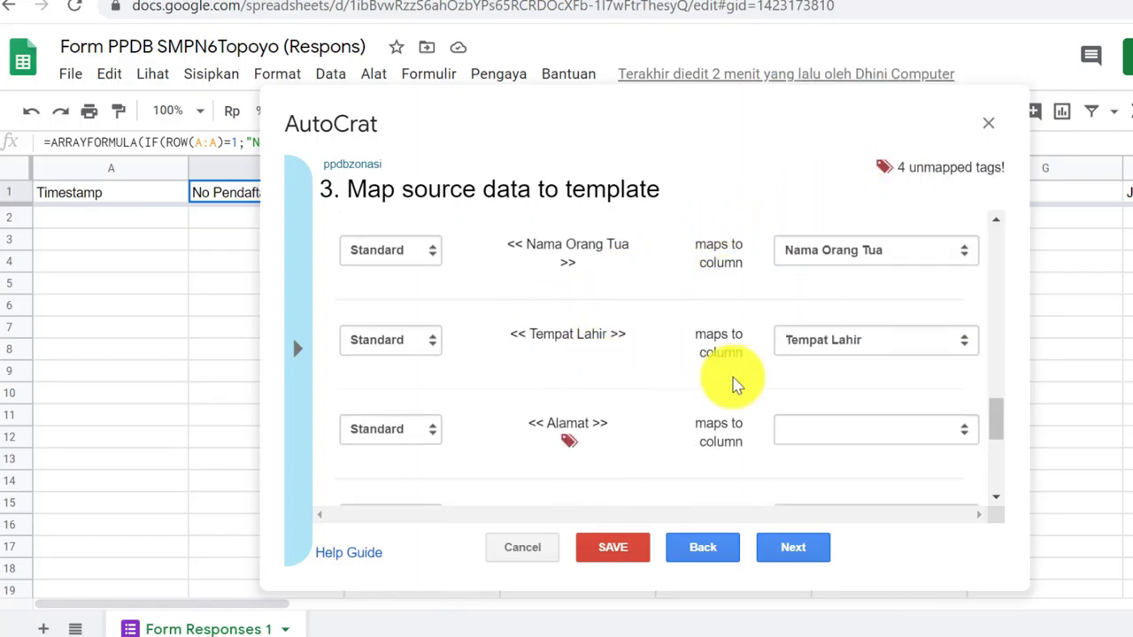
left_click(863, 431)
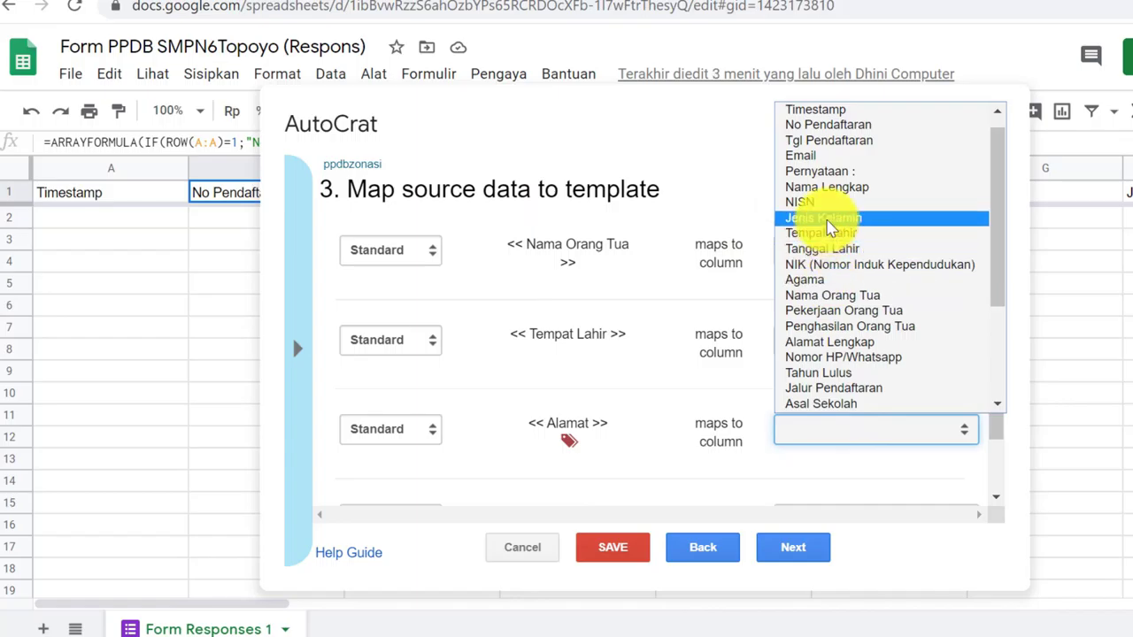
scroll(797, 219, "down", 3)
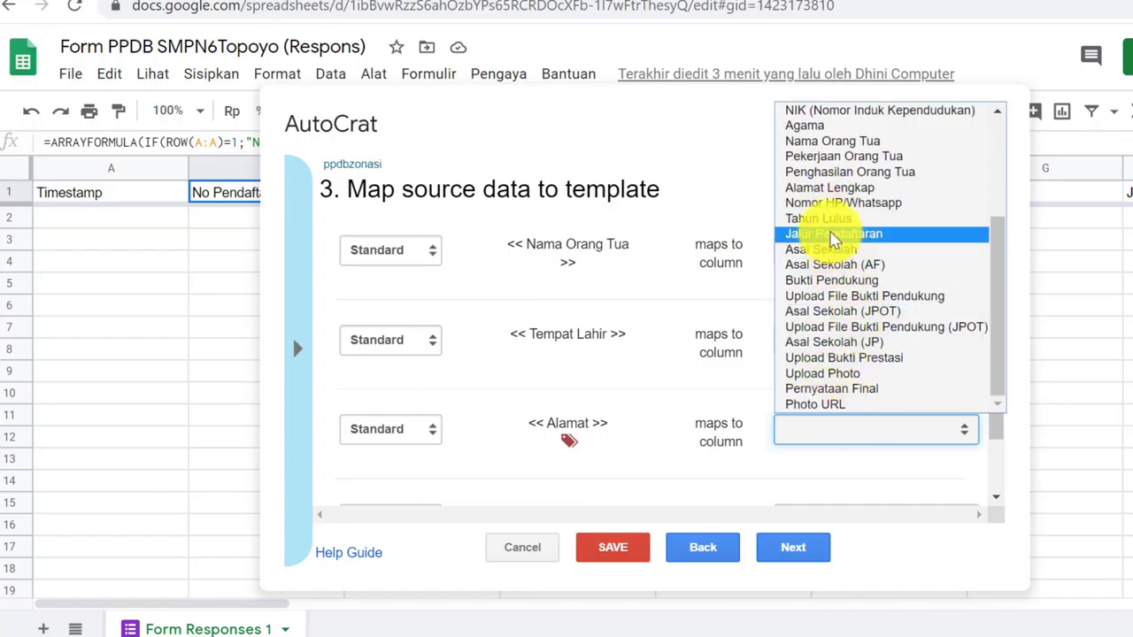
scroll(832, 239, "up", 3)
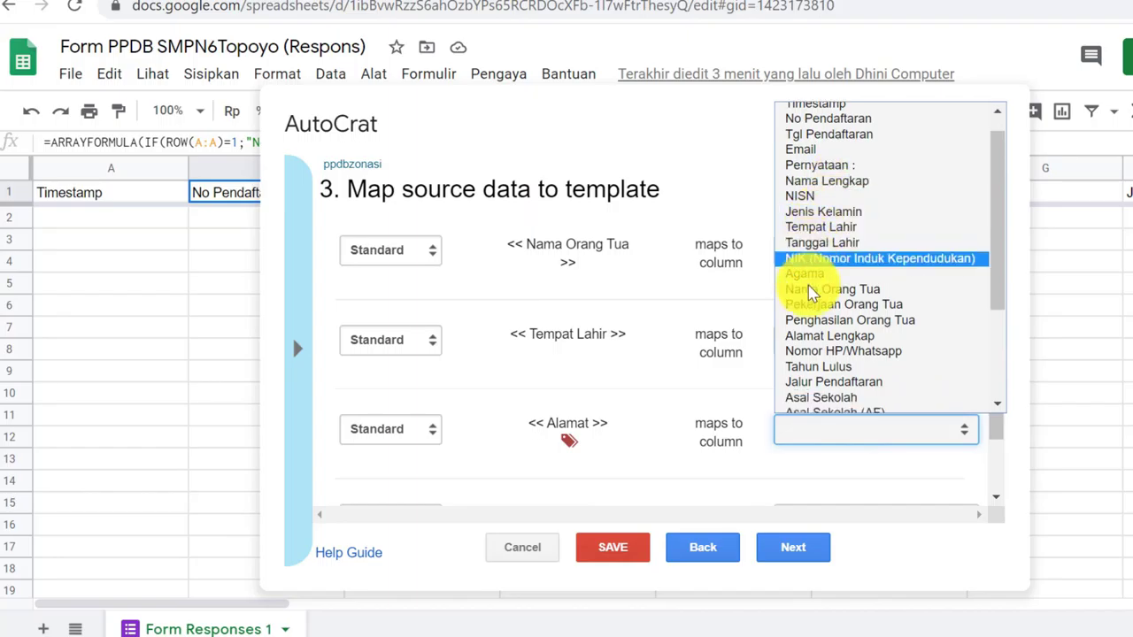
scroll(810, 292, "down", 3)
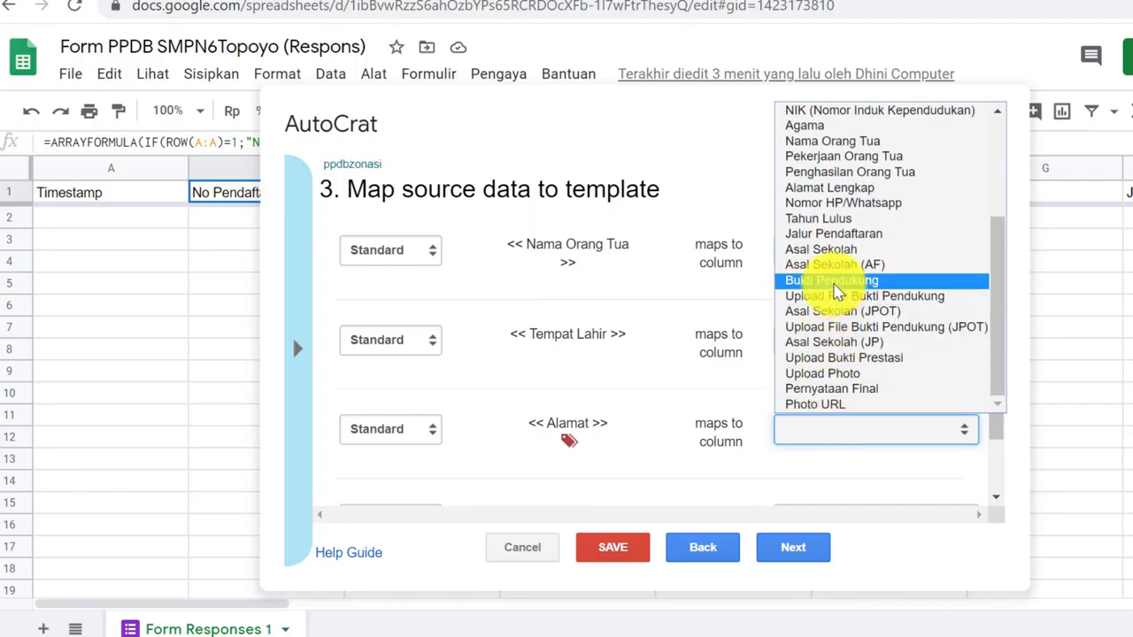
left_click(836, 188)
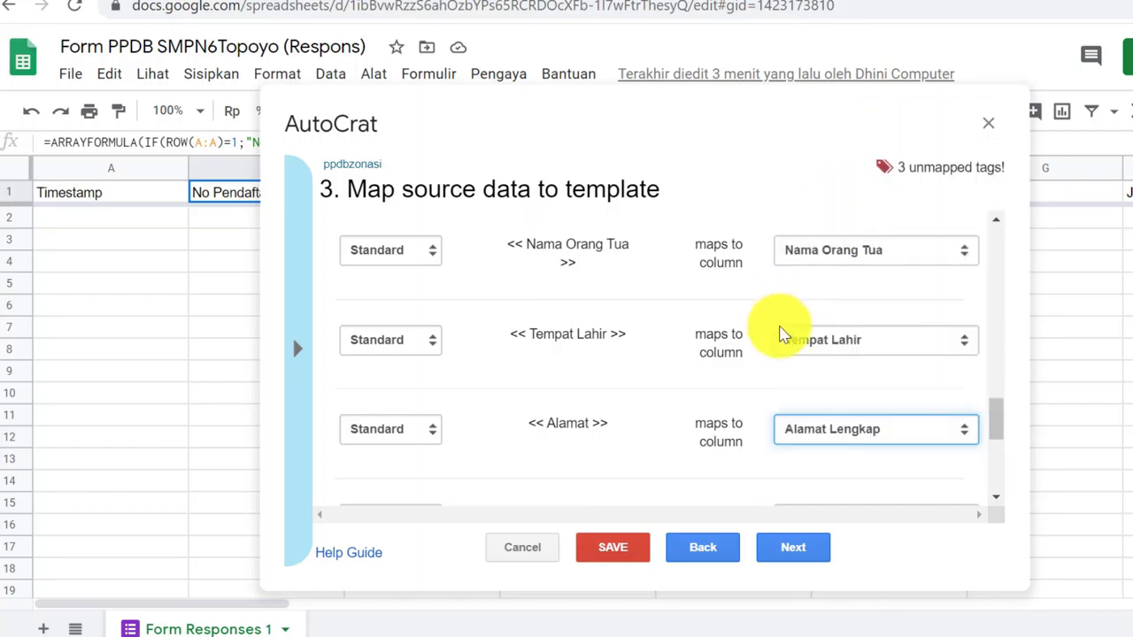
Map Tgl. Lahir to Tanggal Lahir, No HP to Nomor HP/Whatsapp, Nama Orang tua to Nama Orang Tua, then advance to File settings
scroll(770, 345, "down", 1)
left_click(827, 431)
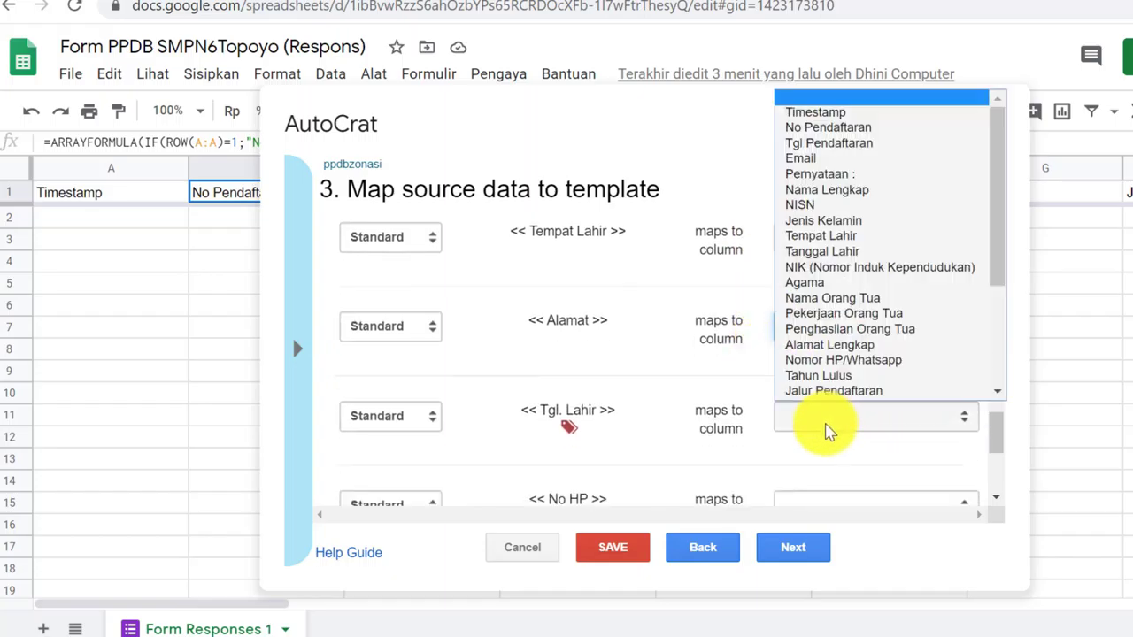
left_click(850, 253)
scroll(885, 341, "down", 2)
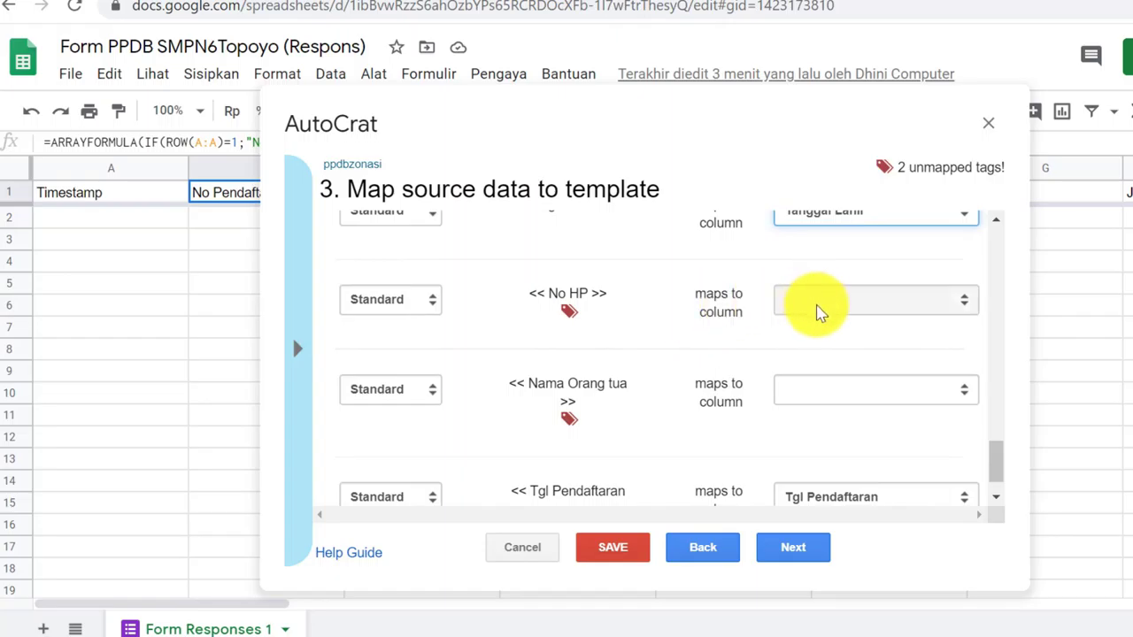
left_click(814, 300)
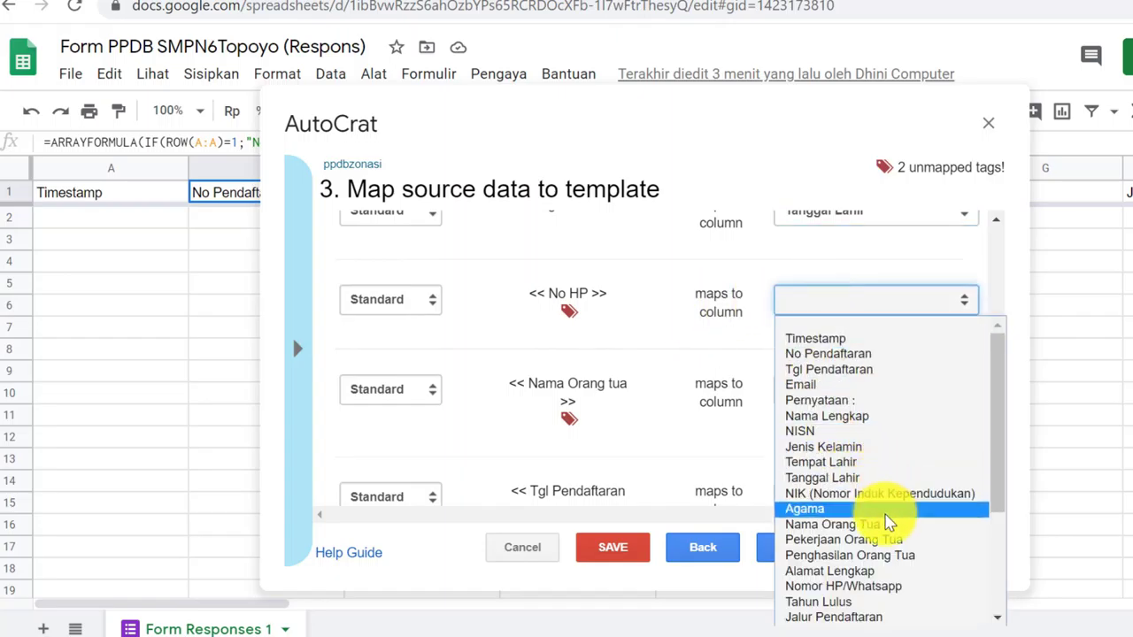
scroll(876, 522, "down", 3)
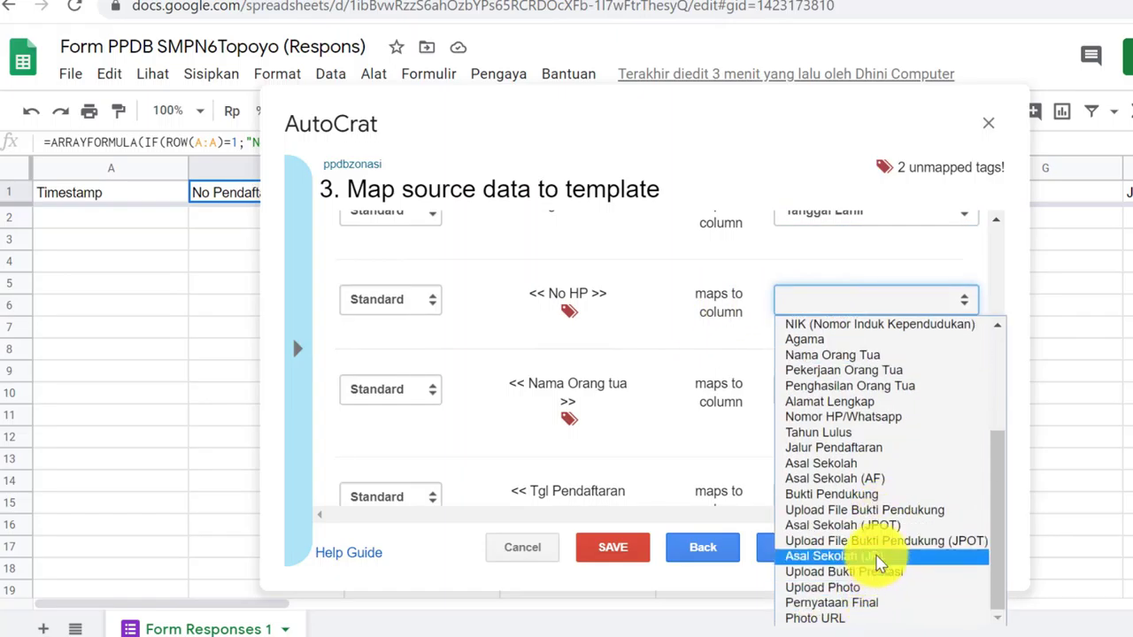
left_click(832, 416)
left_click(832, 395)
scroll(854, 327, "down", 1)
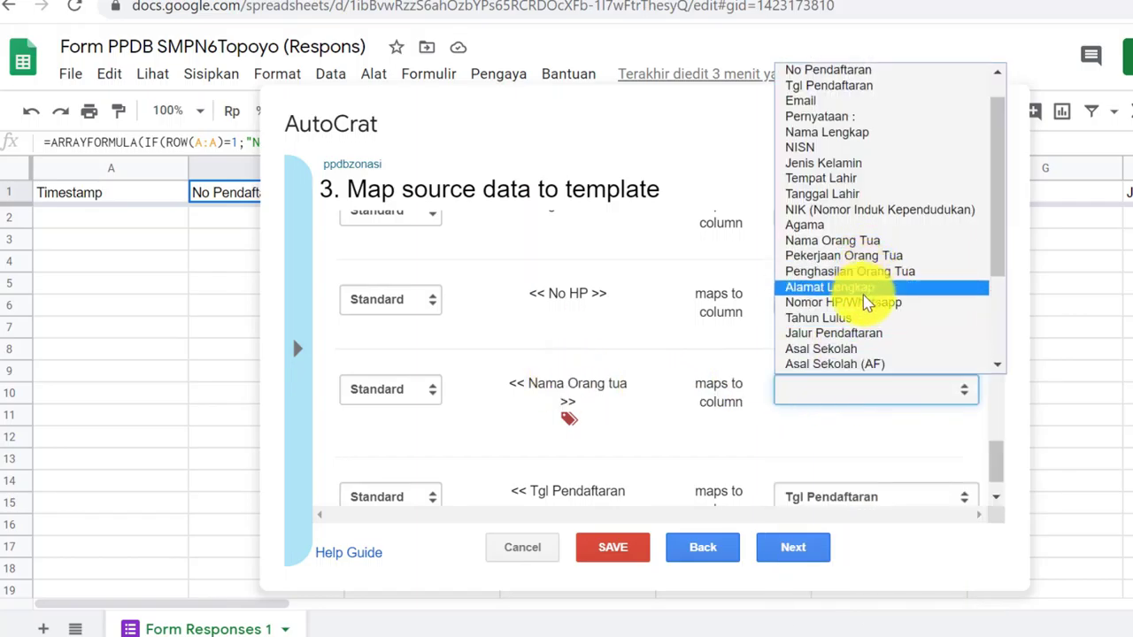
left_click(823, 240)
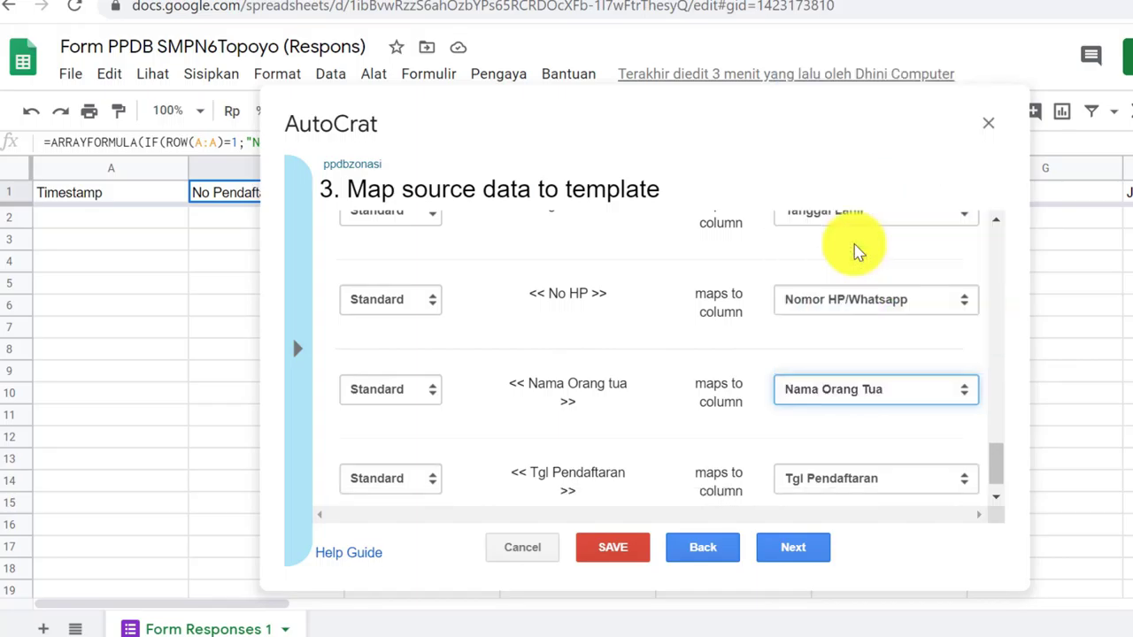
scroll(734, 351, "down", 1)
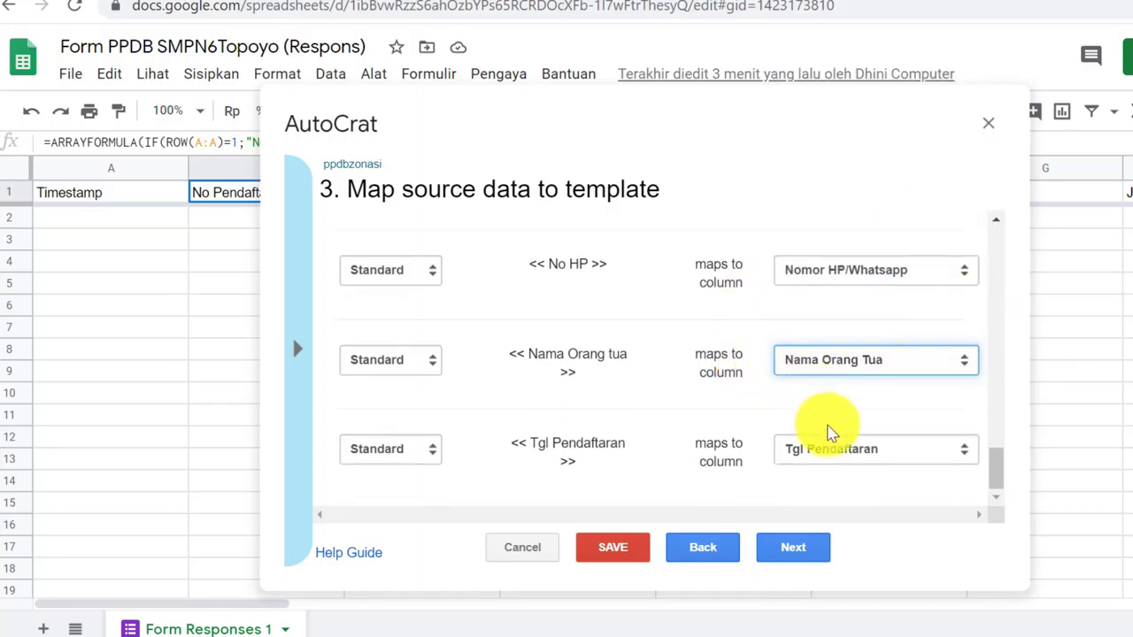
scroll(867, 421, "up", 6)
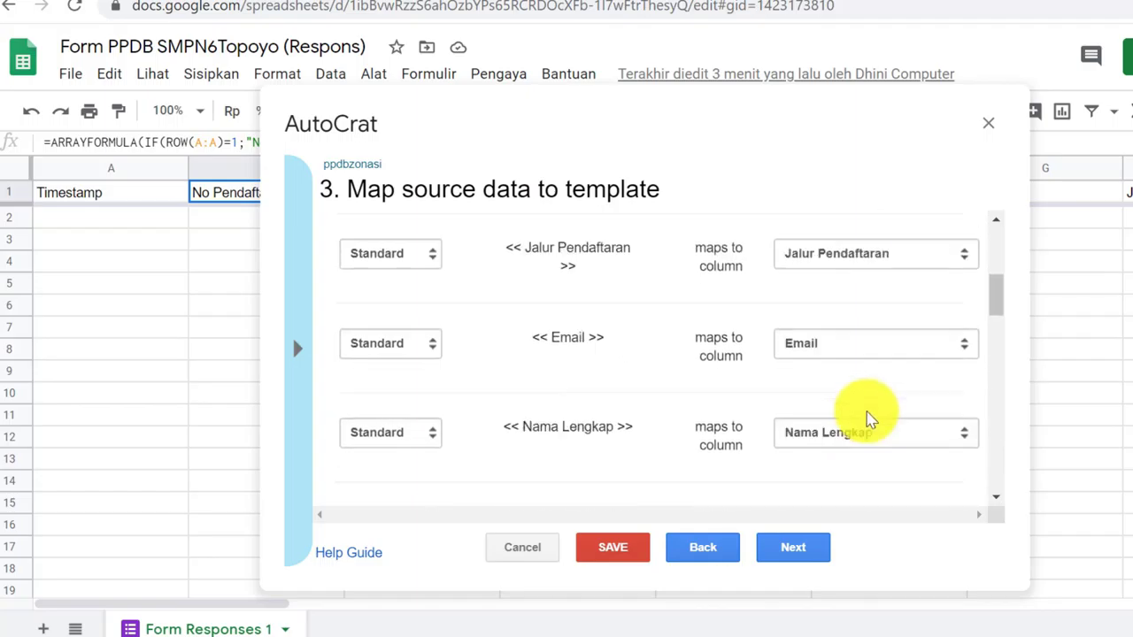
scroll(854, 407, "down", 3)
scroll(850, 403, "down", 10)
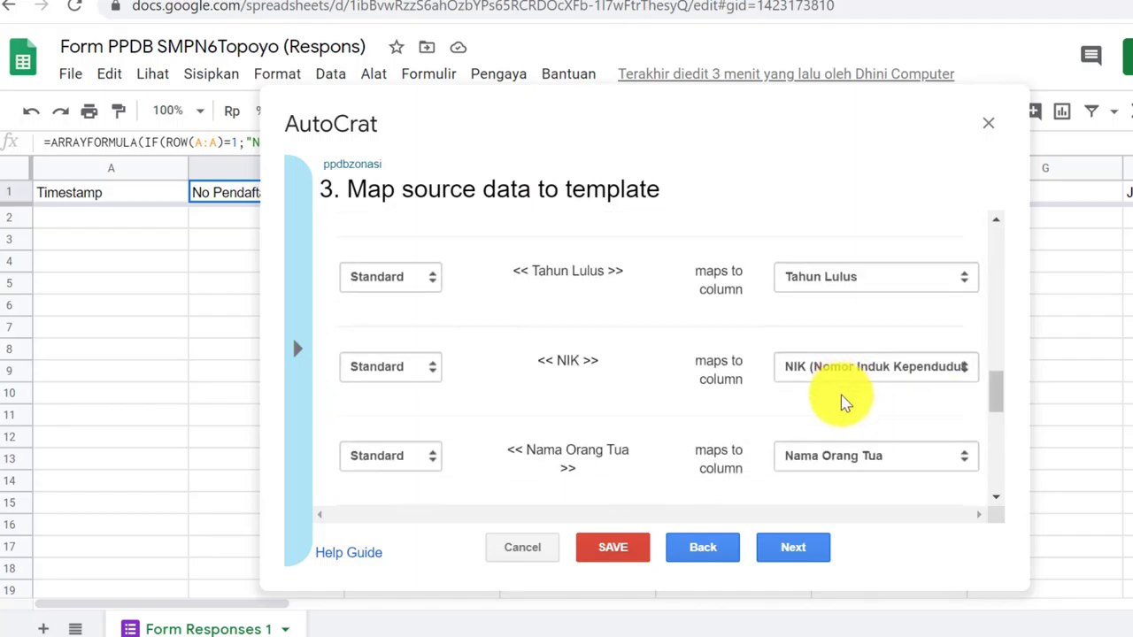
left_click(794, 548)
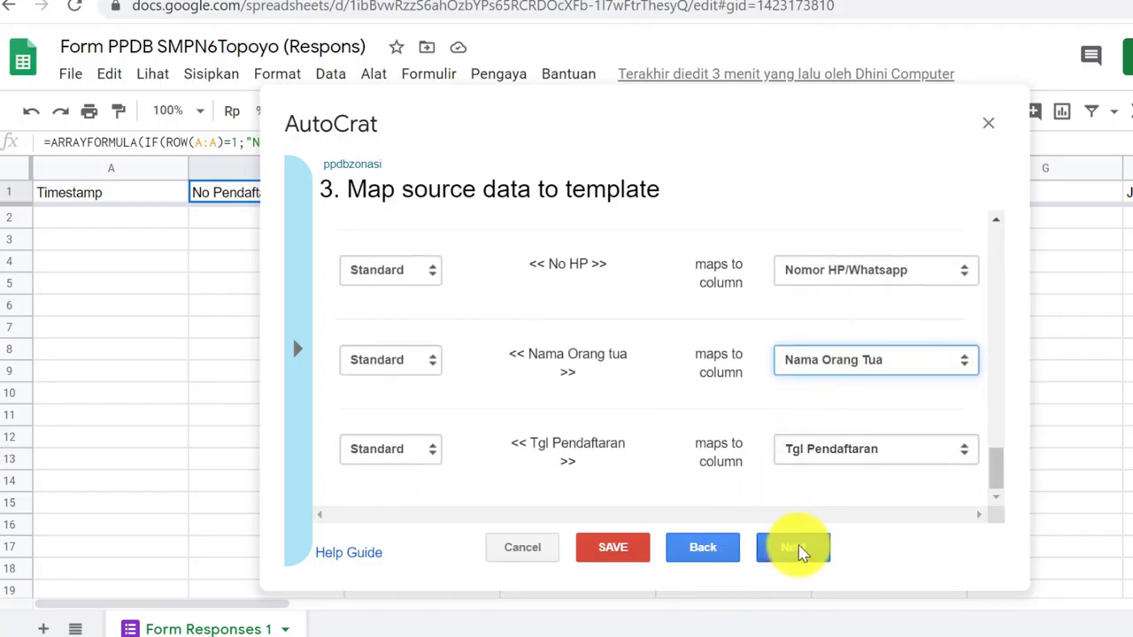
left_click(356, 255)
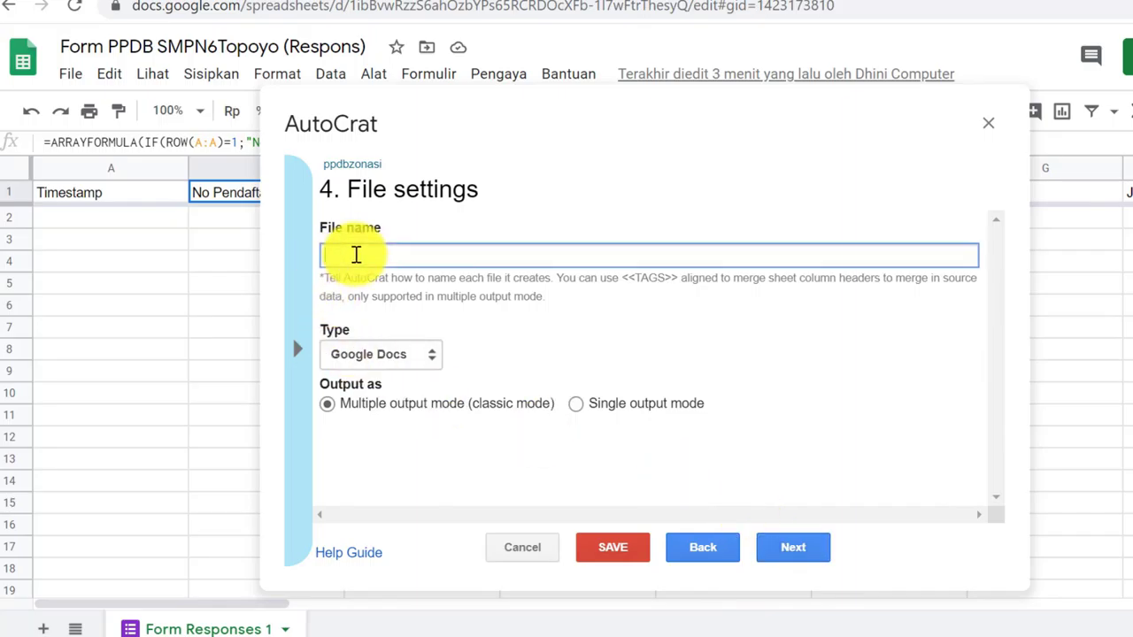
Name output files 'Bukti Pendaftaran PPDB Online SMPN 6 Topoyo' with <<No Pendaftaran>> and <<Nama Lengkap>> tags
left_click_drag(354, 188, 381, 257)
left_click(382, 256)
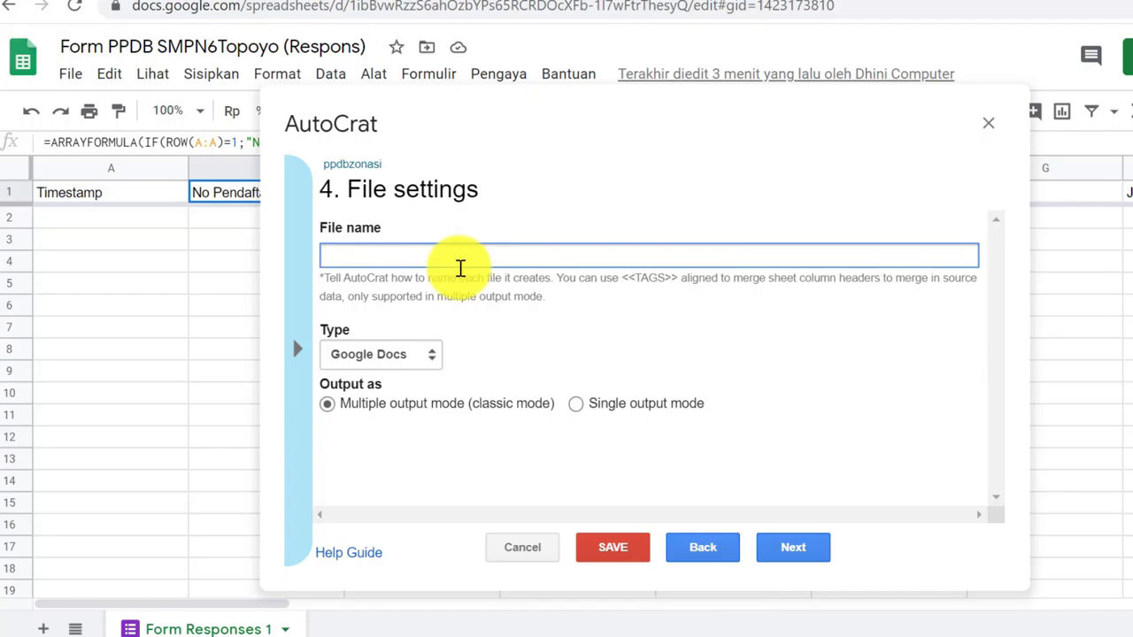
type("Bukti pend")
key("BackSpace")
key("BackSpace")
key("BackSpace")
key("BackSpace")
type("Pendaf")
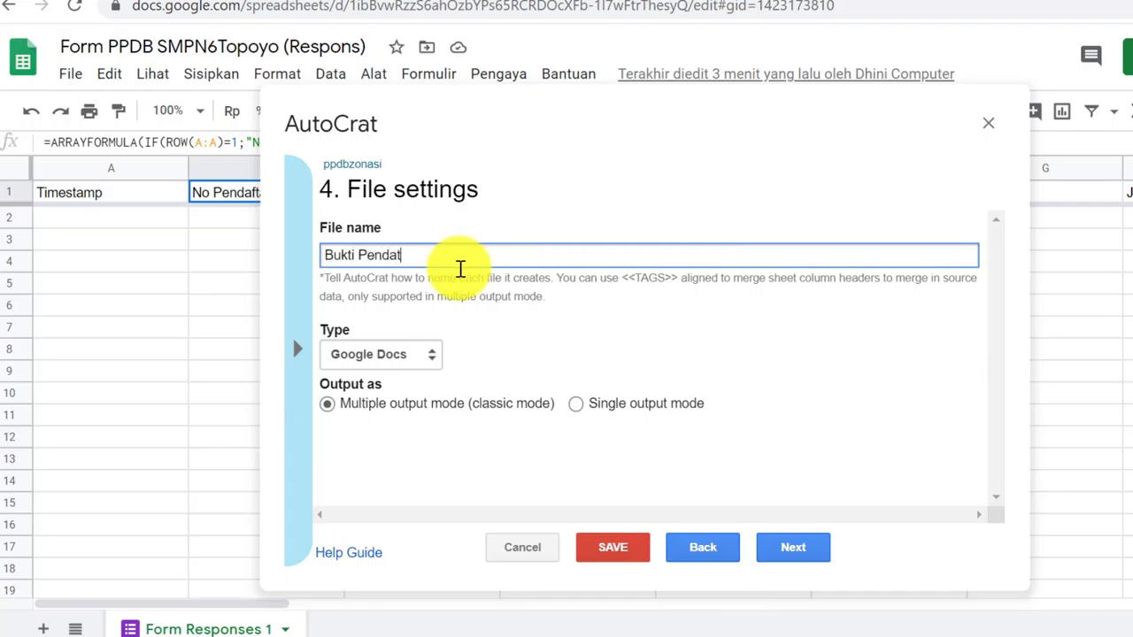
key("BackSpace")
type("ftara PPDB Onloione")
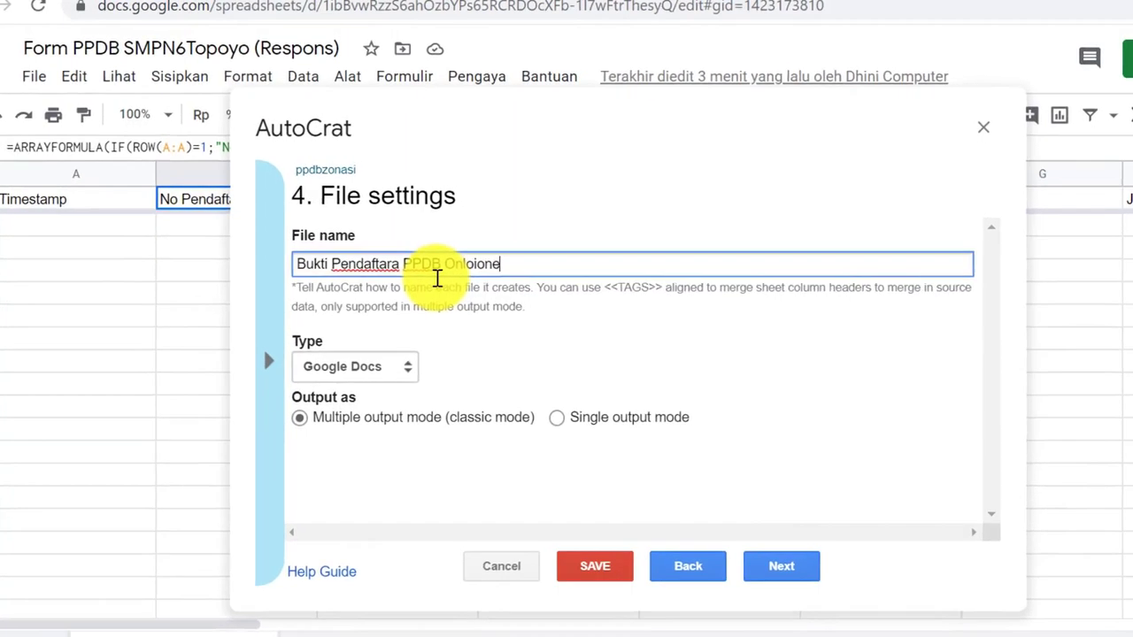
type("in")
key("BackSpace")
key("BackSpace")
key("BackSpace")
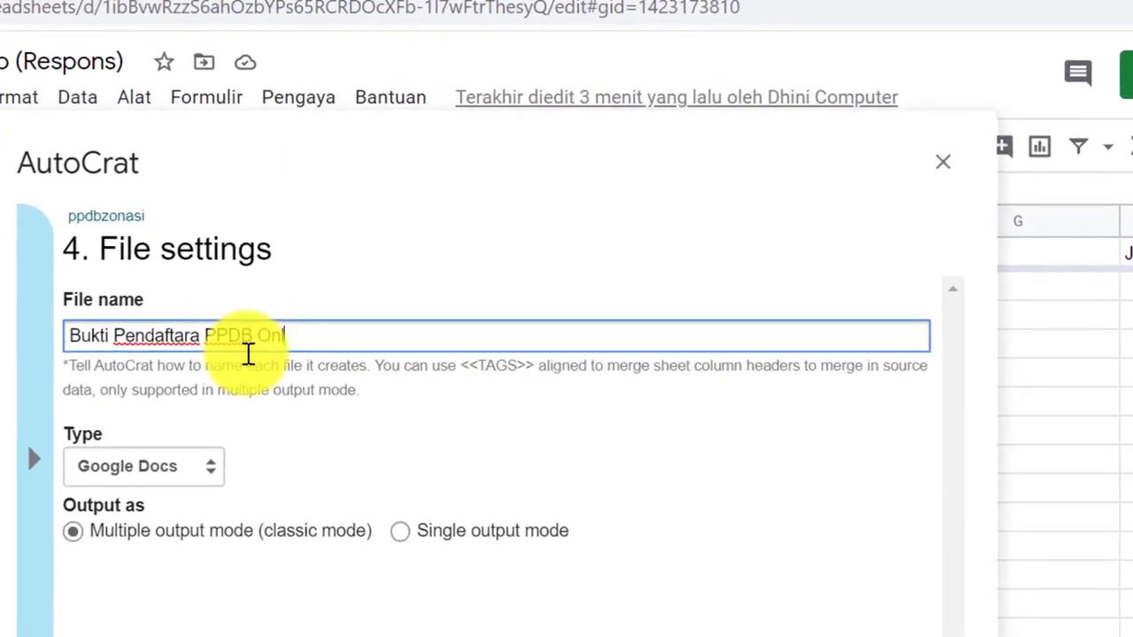
type("ine SMPN 6 Topoyo <<")
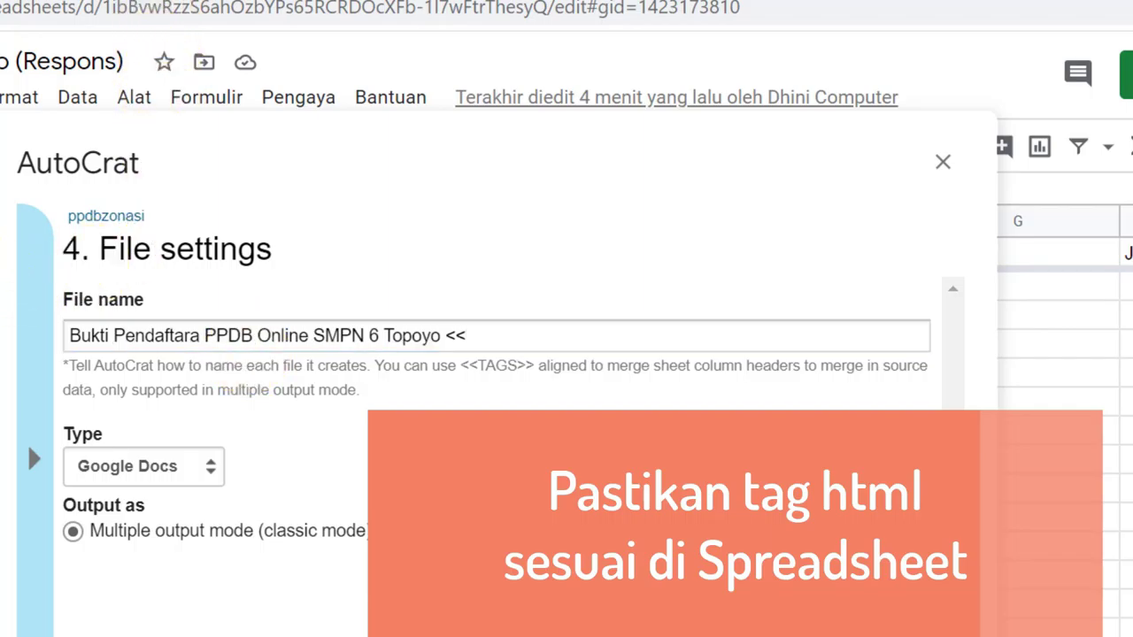
double_click(169, 146)
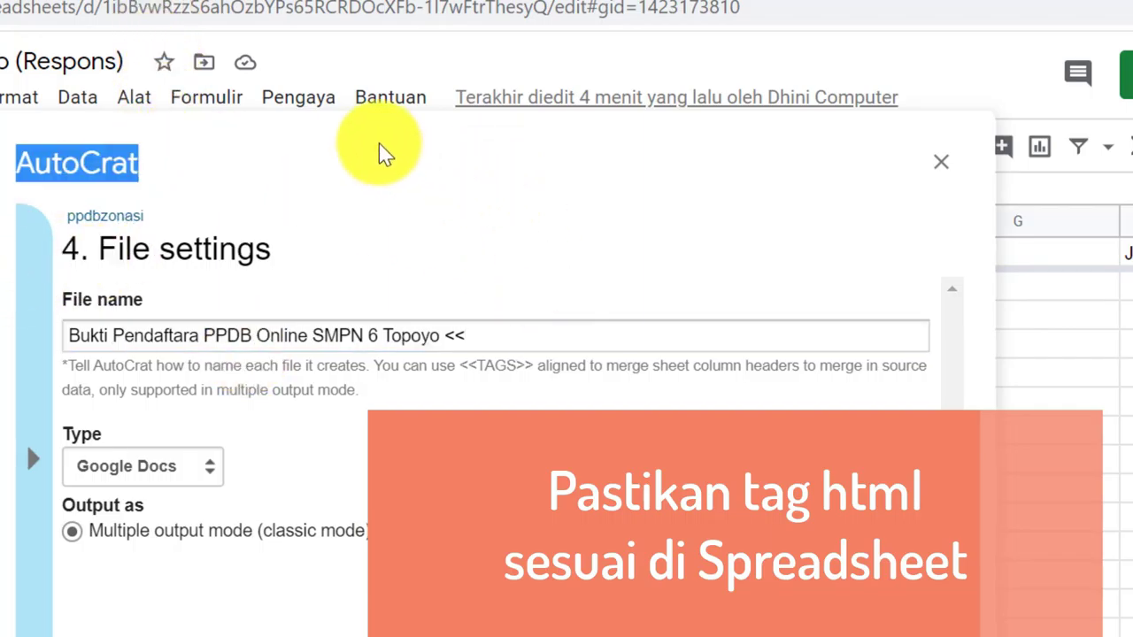
left_click_drag(379, 155, 219, 131)
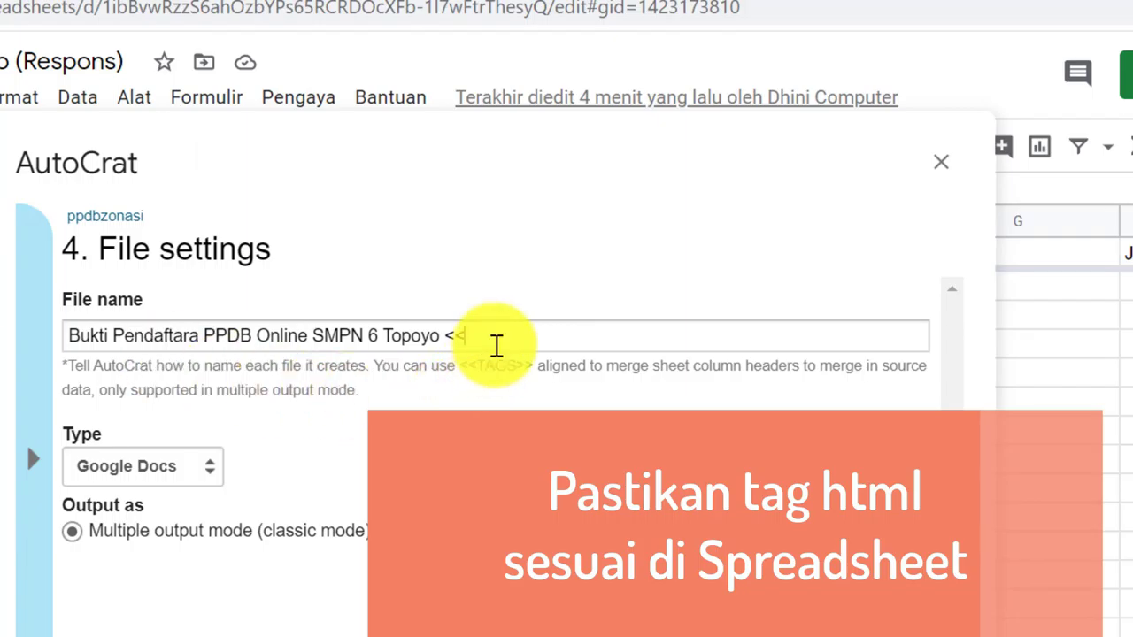
left_click(498, 345)
type("No Pendaftaran>> - <<")
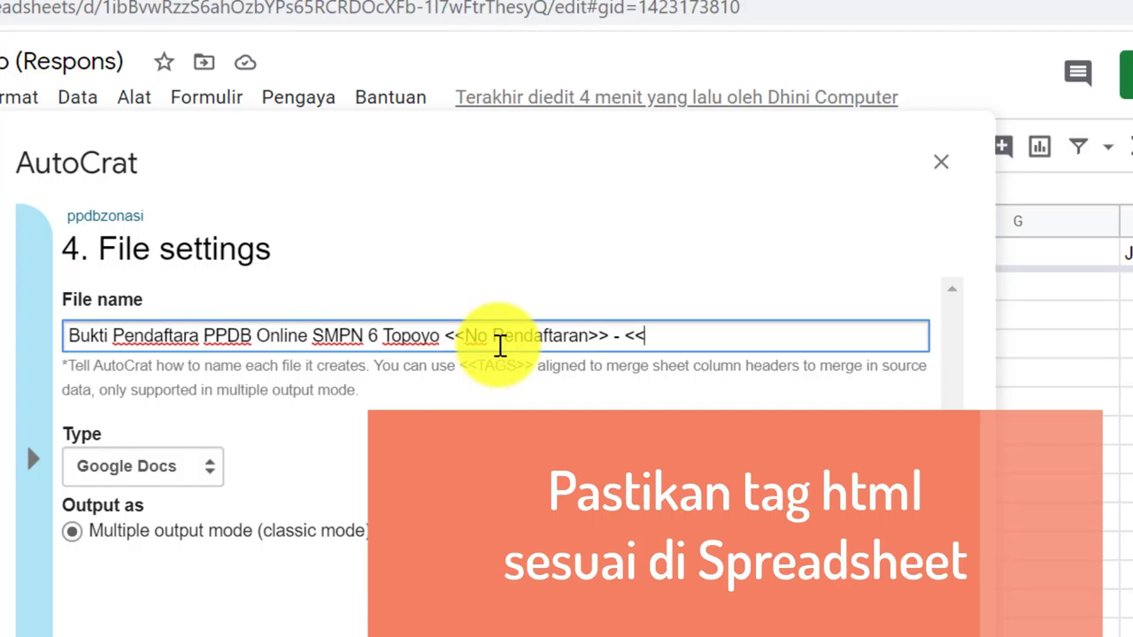
type("Nama Lengkap>>")
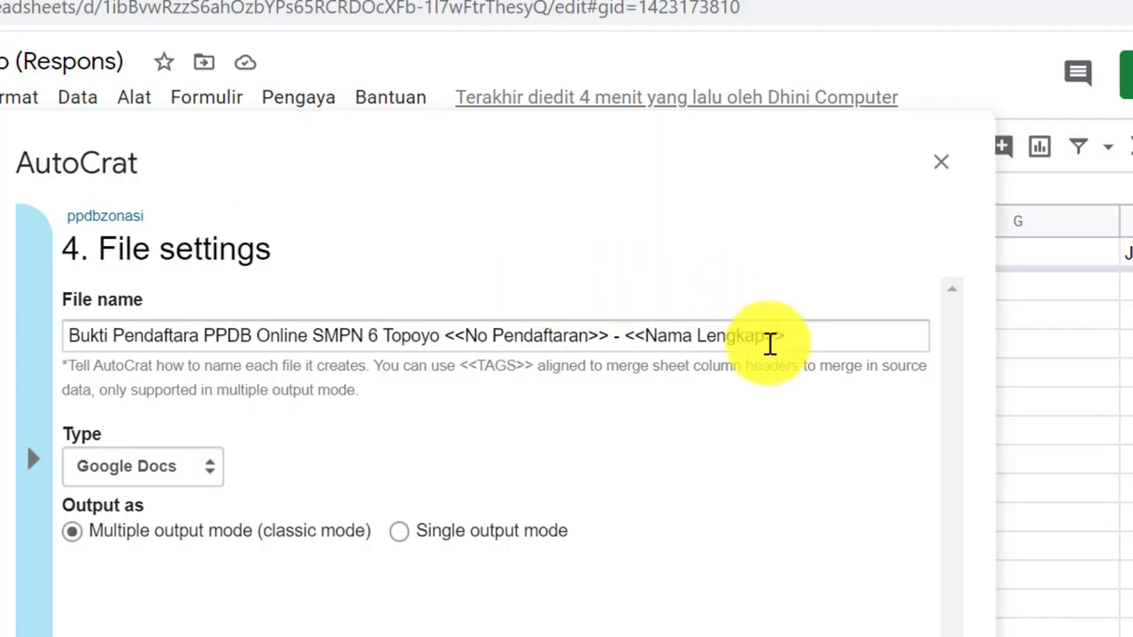
left_click_drag(769, 344, 643, 345)
key("Right")
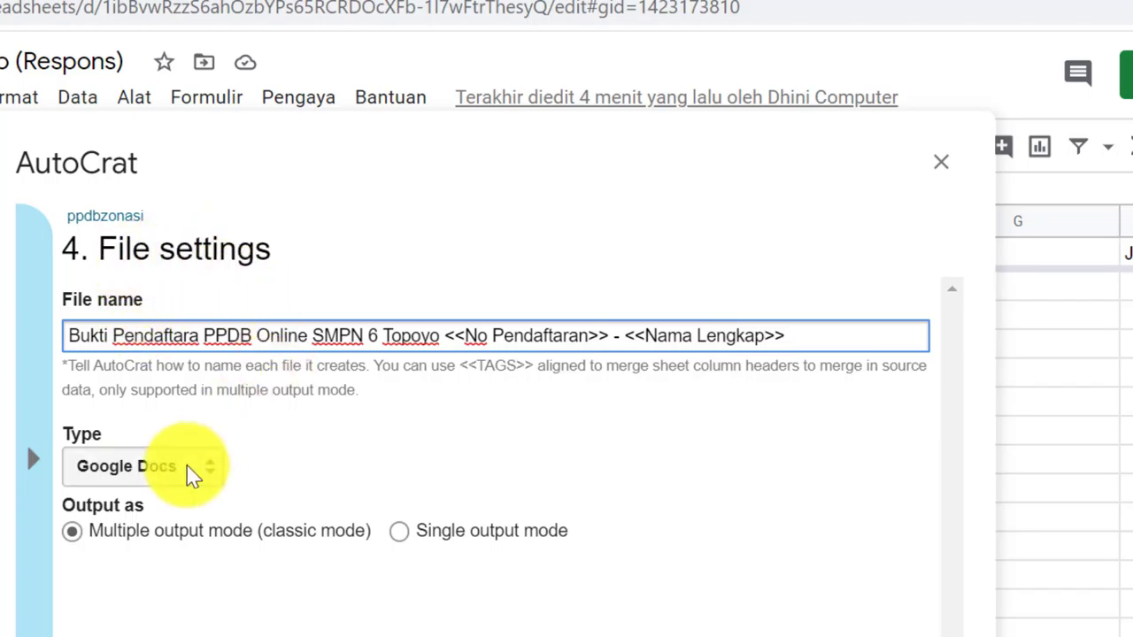
Set the output file type to PDF and continue to the destination folder step
left_click(149, 478)
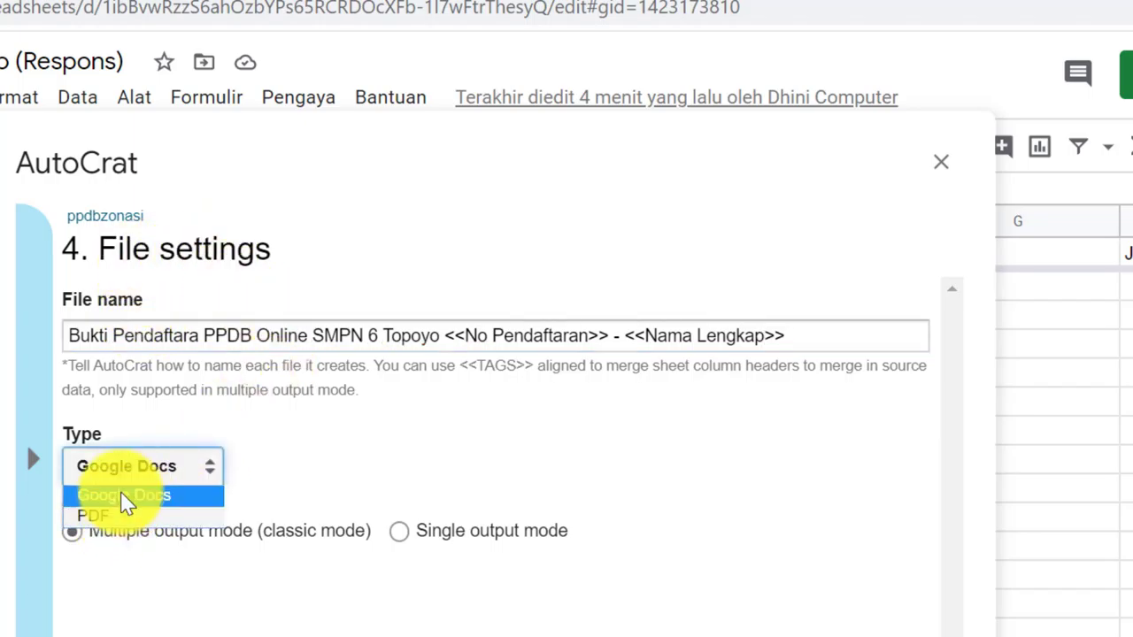
left_click(113, 528)
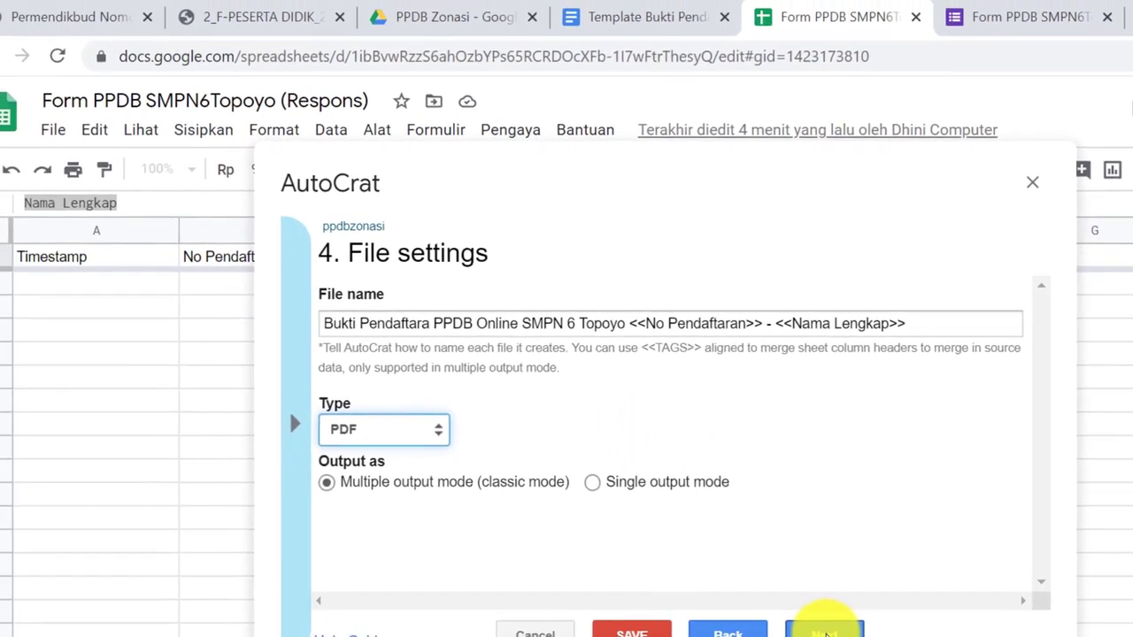
left_click(825, 630)
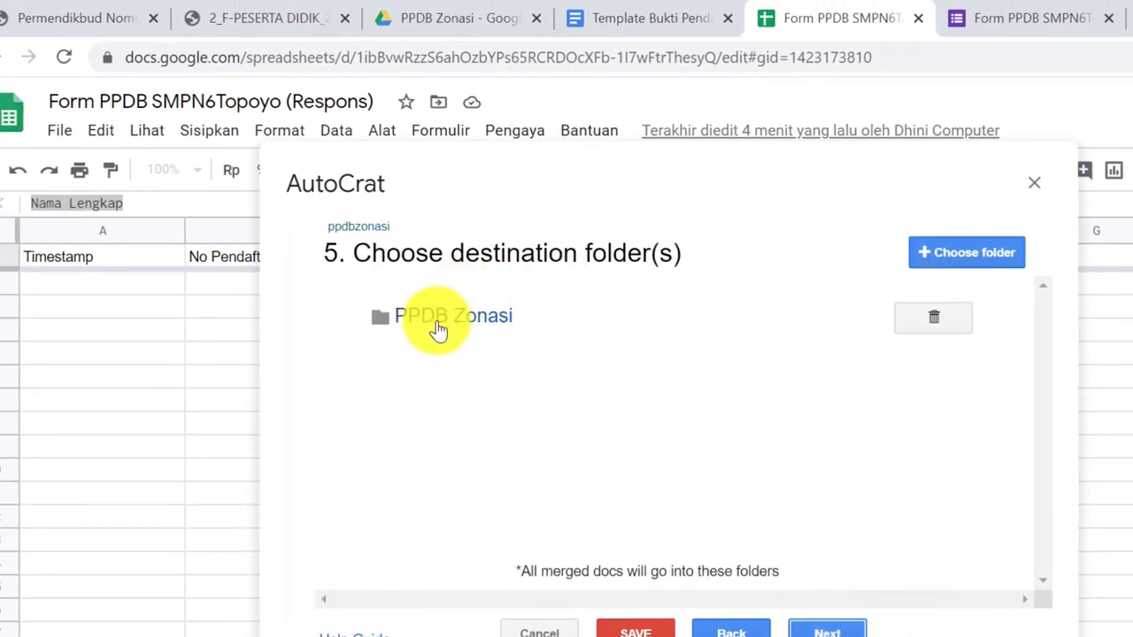
Add the Bukti Pendaftaran PPDB Zonasi subfolder inside PPDB Zonasi as a destination folder
left_click(966, 252)
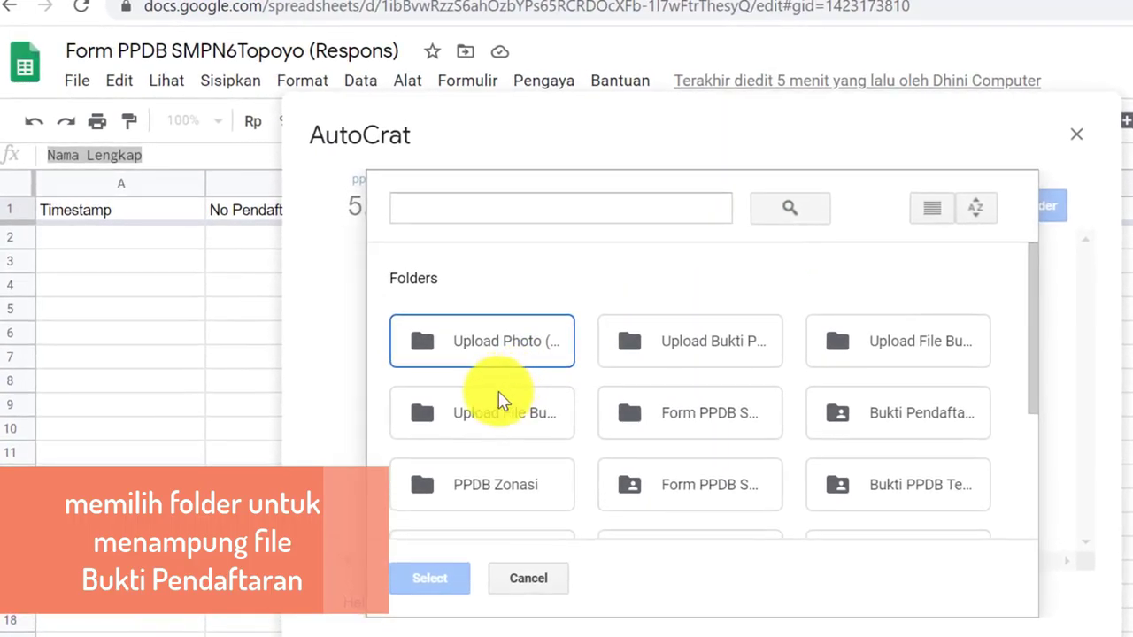
double_click(470, 486)
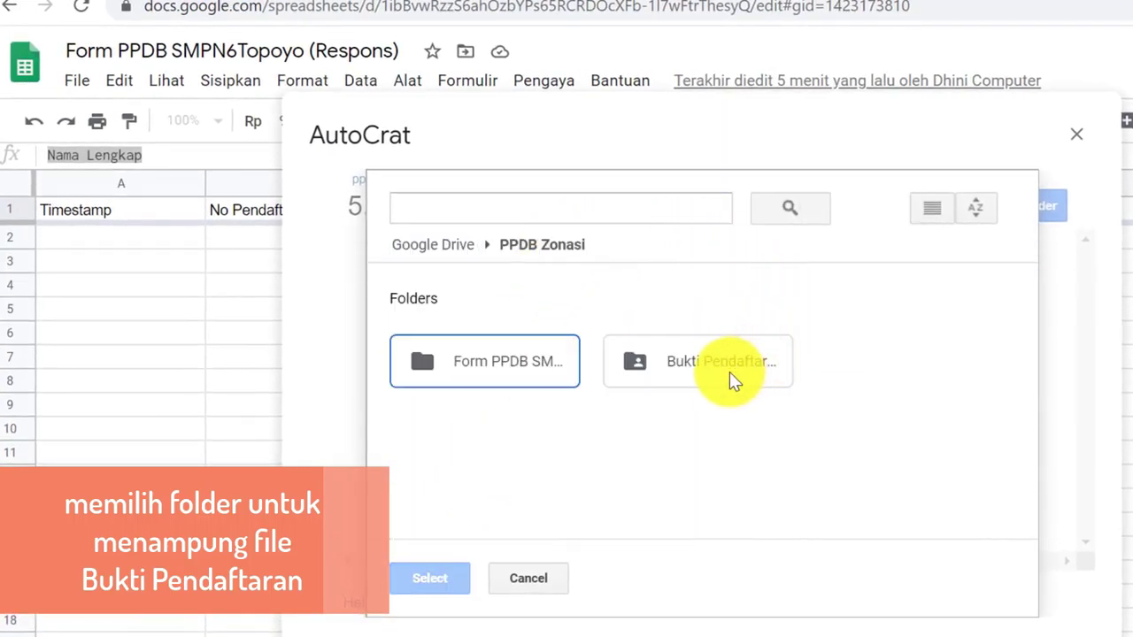
left_click(732, 378)
left_click(429, 579)
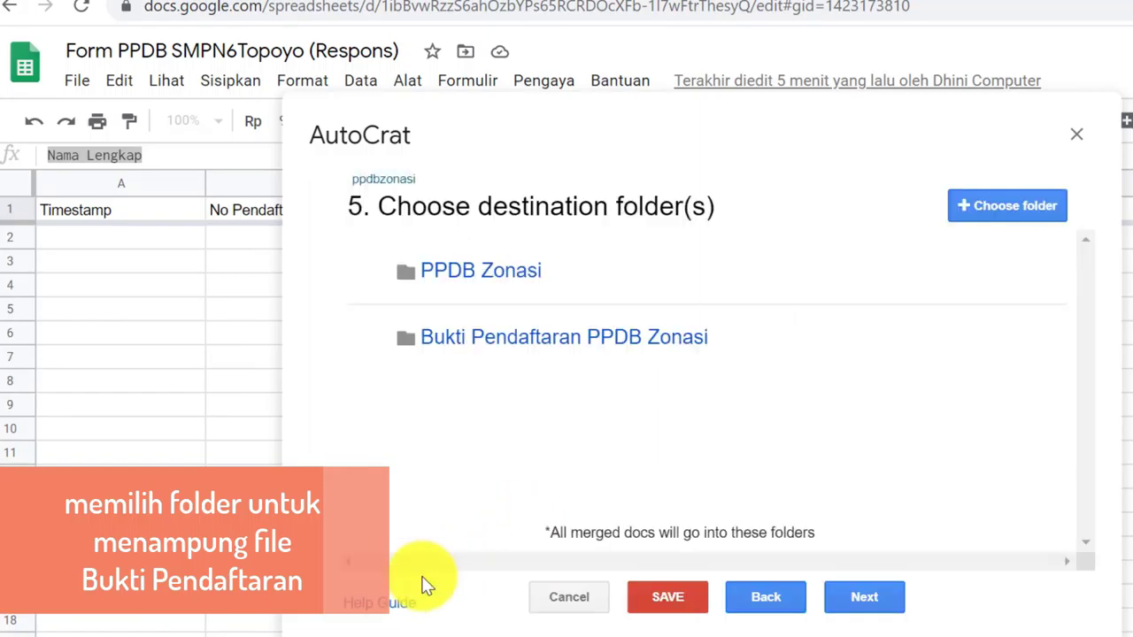
Remove the PPDB Zonasi folder from the destinations and continue to the dynamic folder reference step
left_click(1005, 281)
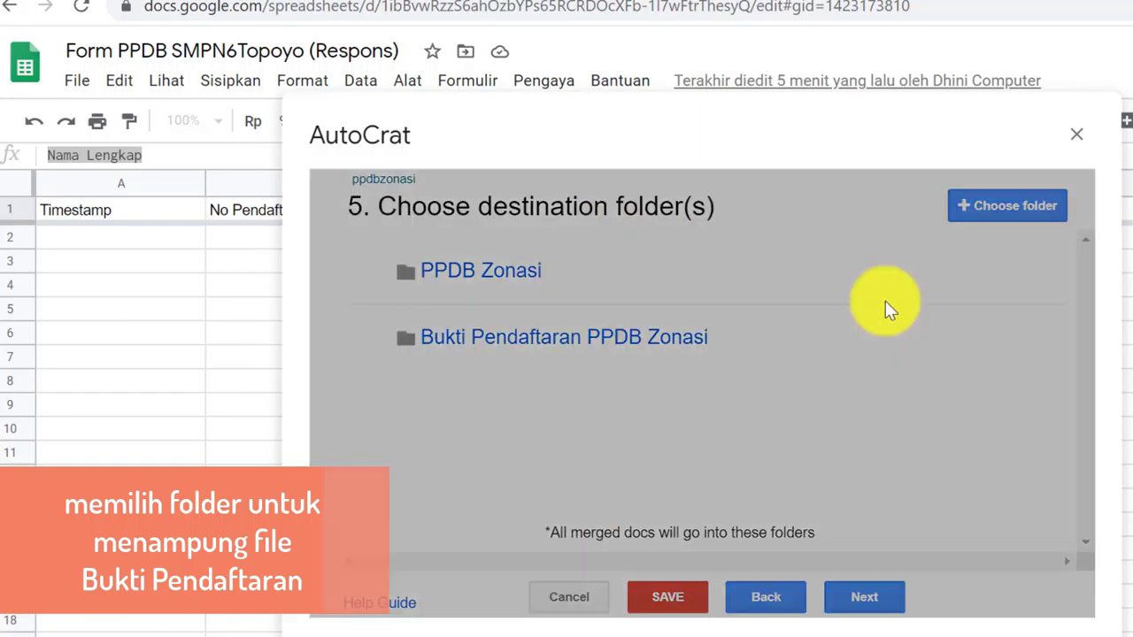
left_click(1023, 358)
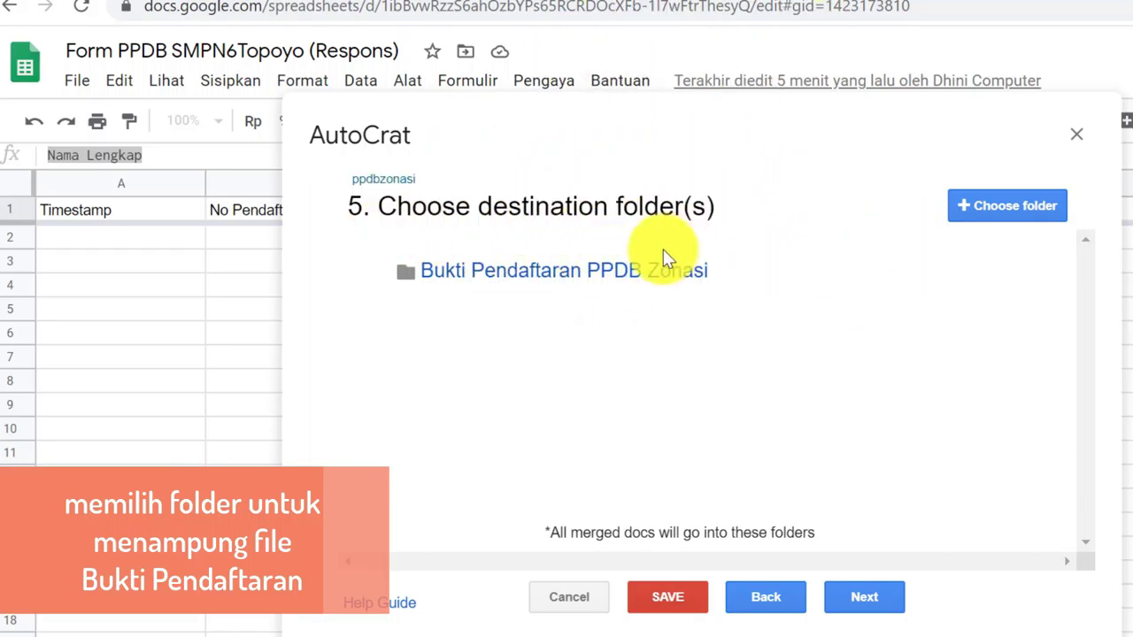
mouse_move(596, 283)
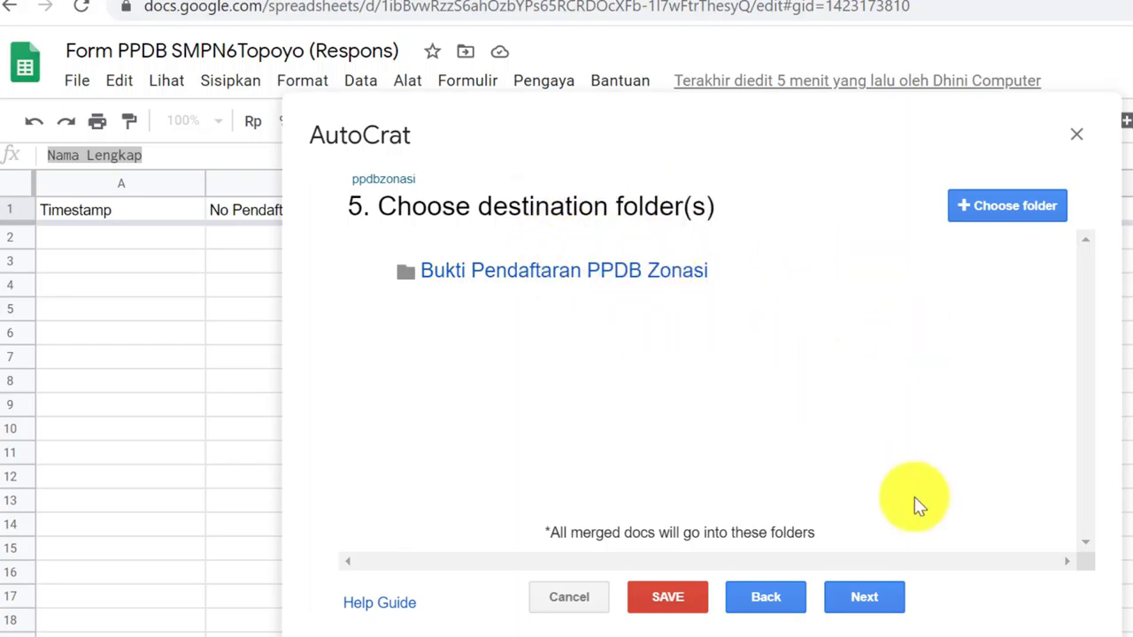
left_click(877, 607)
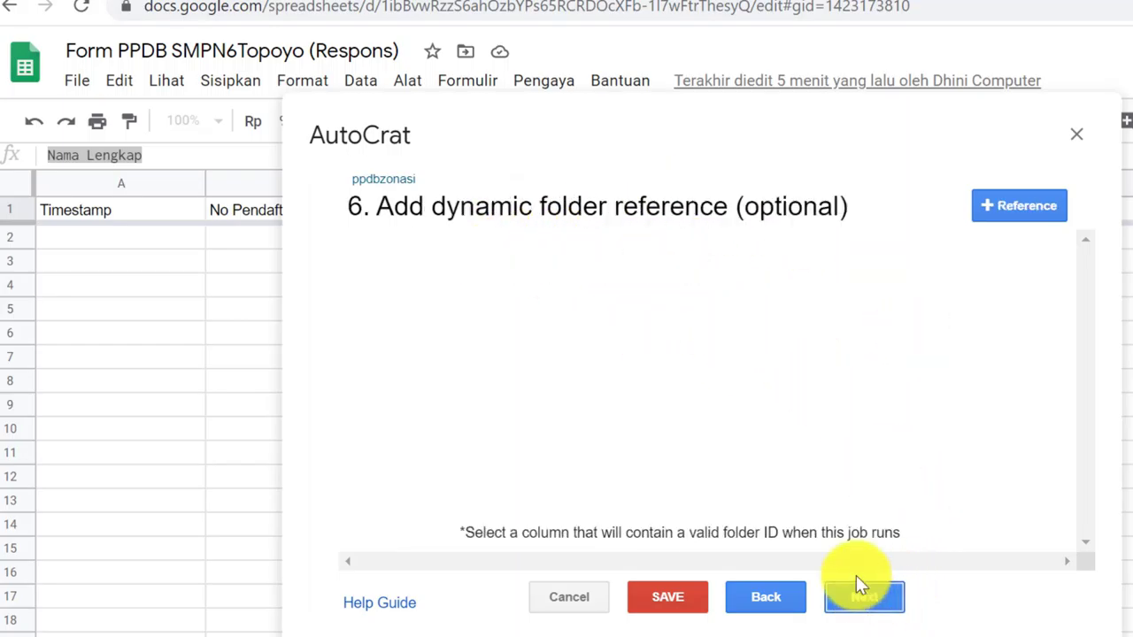
Skip the dynamic folder reference and merge condition steps to reach step 8, Share docs & send emails
left_click(853, 604)
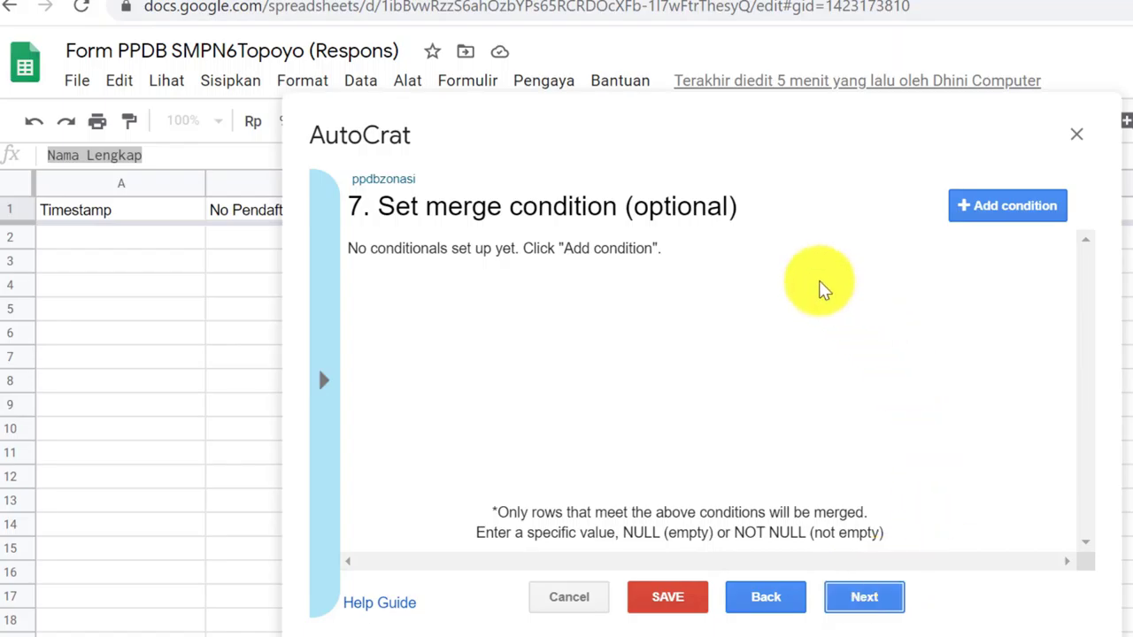
left_click(856, 601)
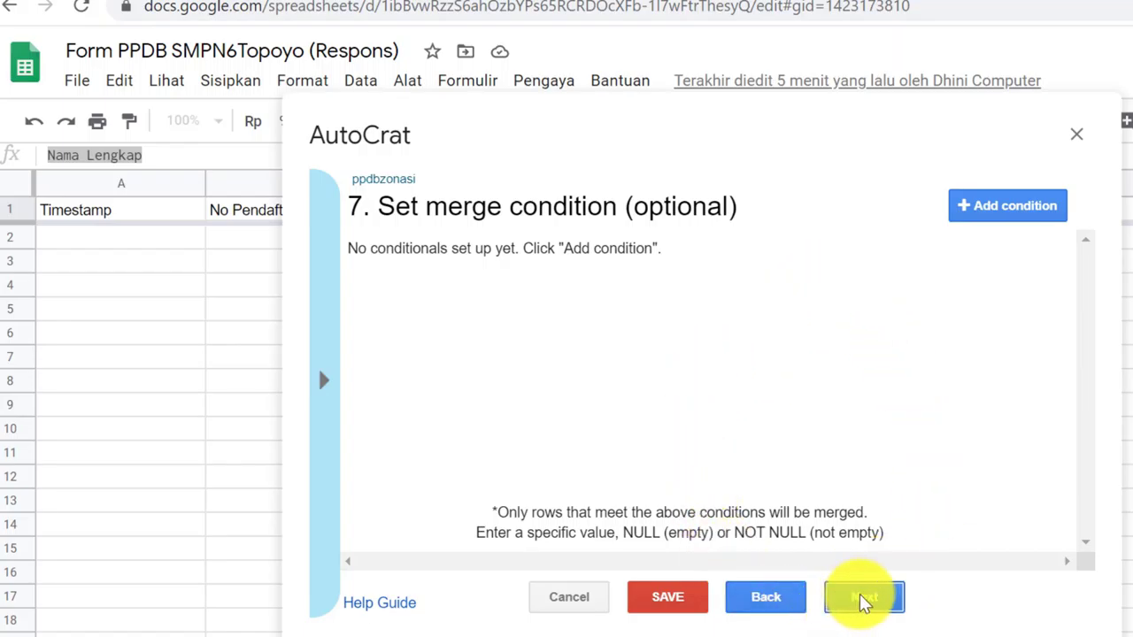
left_click(767, 599)
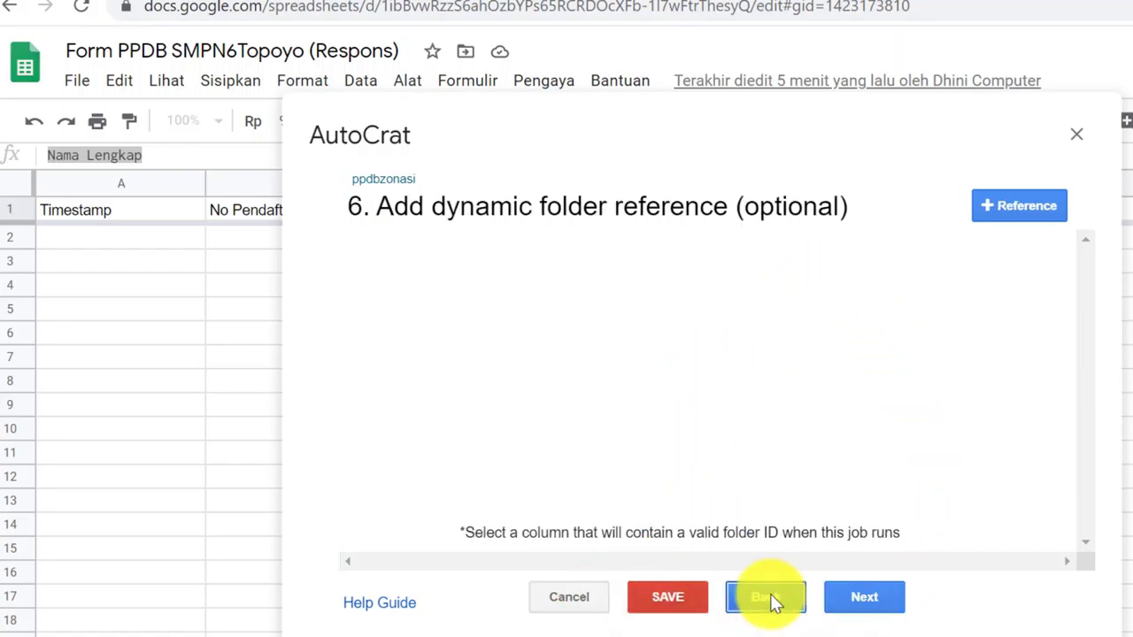
left_click(858, 599)
left_click(859, 599)
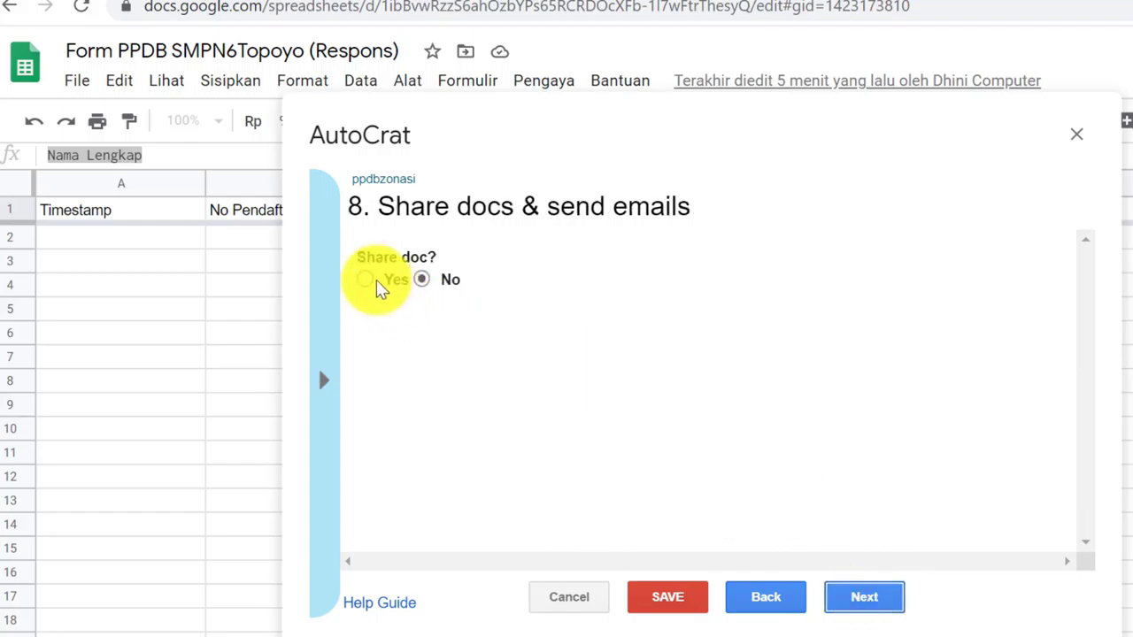
Turn on sharing of merged documents and set the email recipient to <<Email>>
left_click(366, 281)
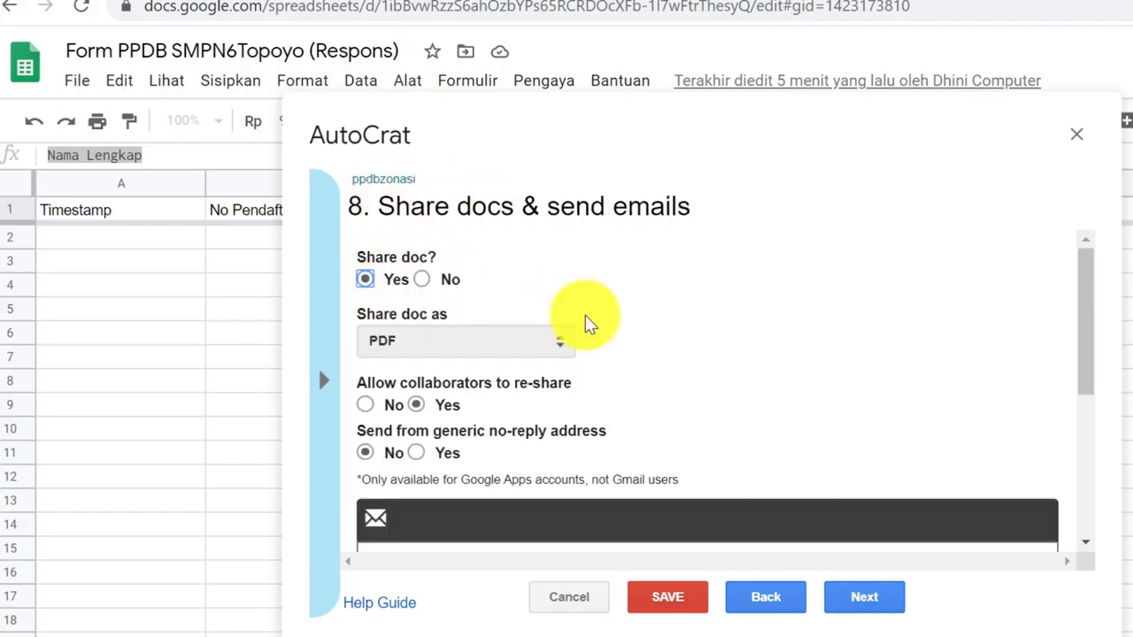
scroll(637, 346, "down", 2)
scroll(602, 298, "up", 2)
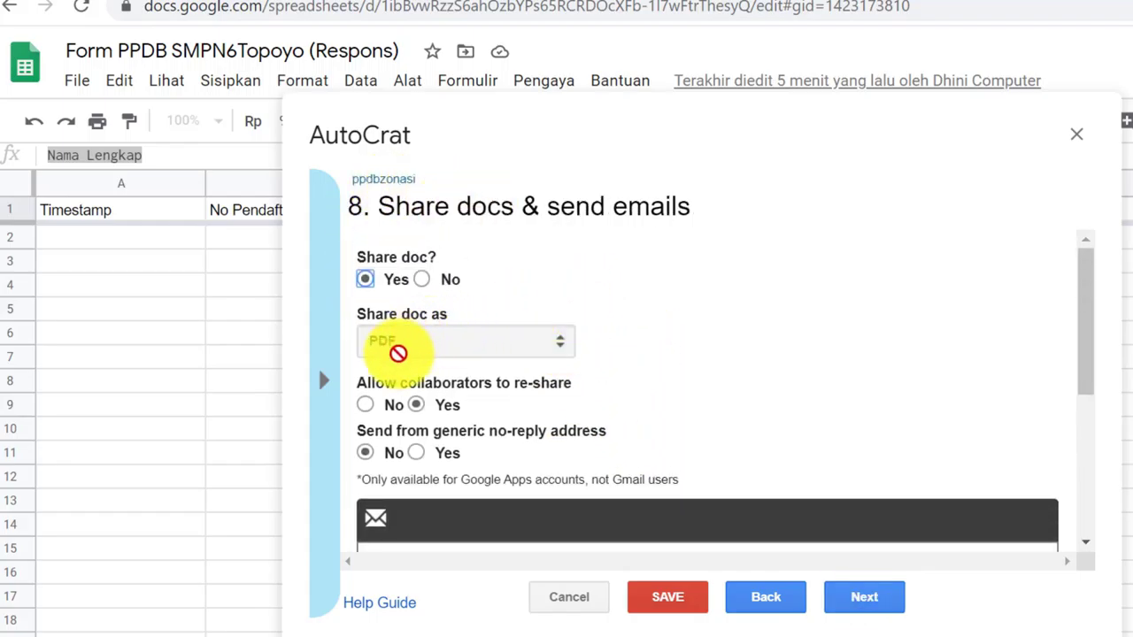
scroll(602, 358, "down", 3)
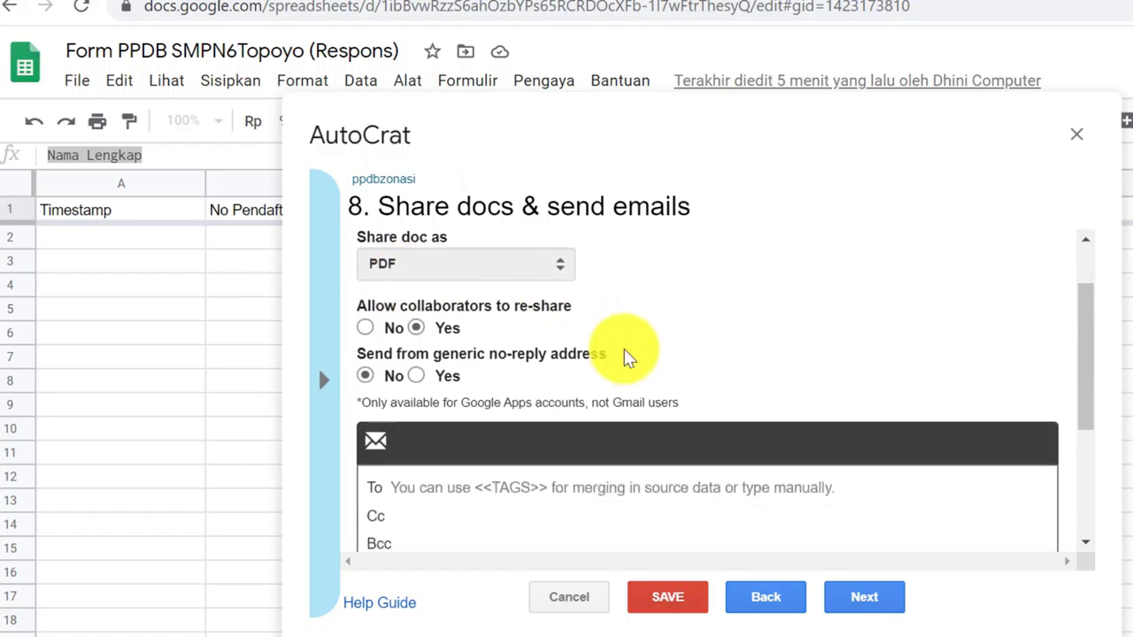
scroll(396, 332, "down", 3)
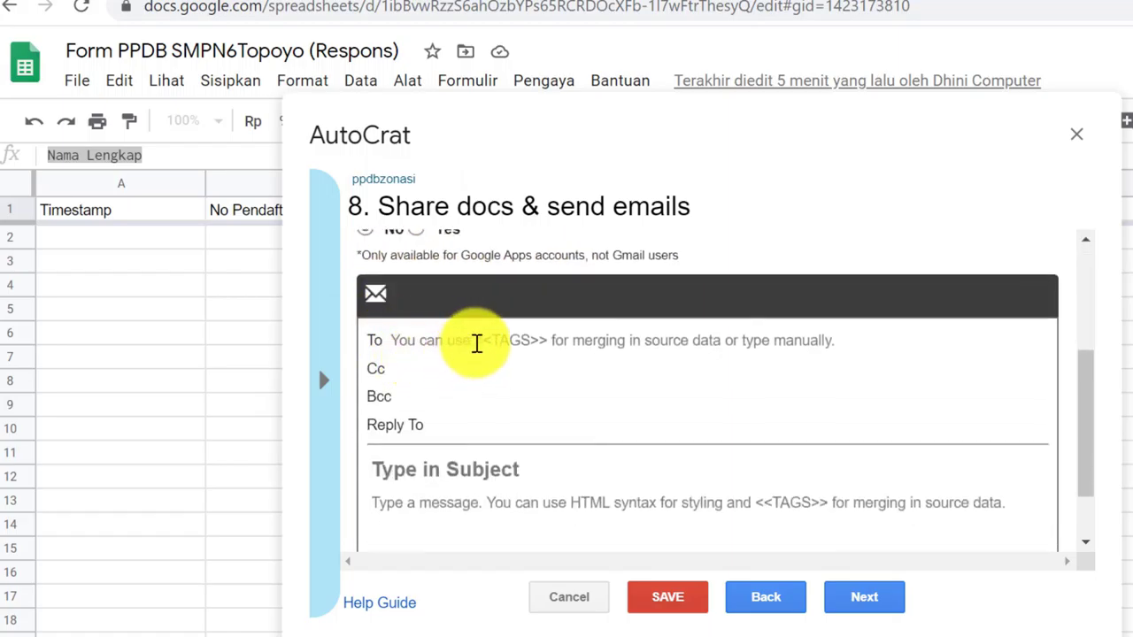
left_click(478, 341)
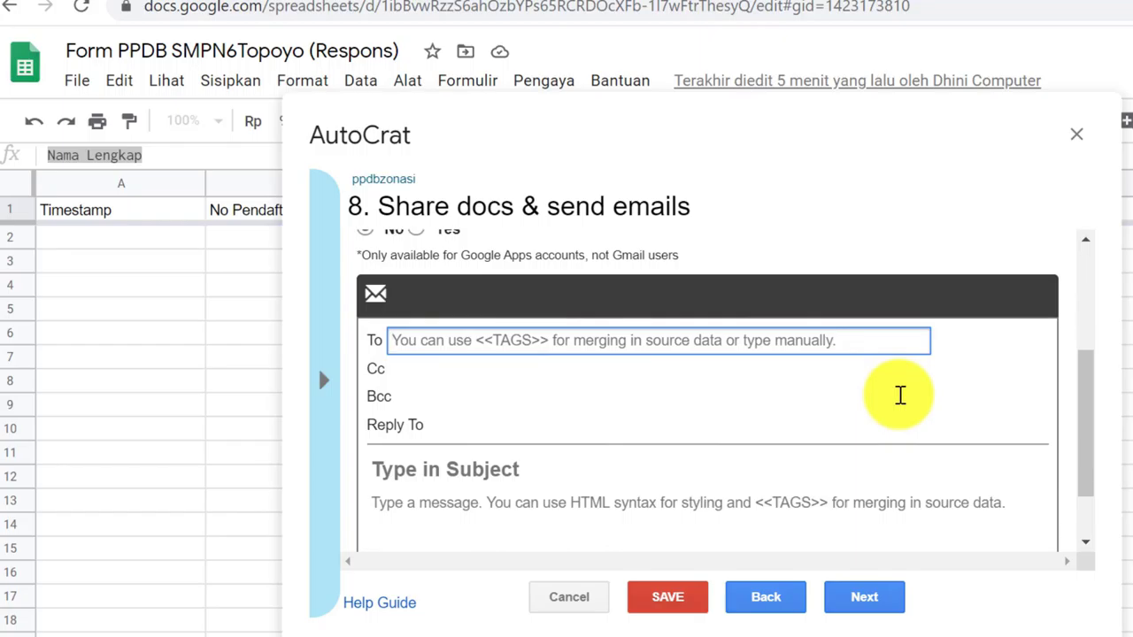
type("<<Email>>")
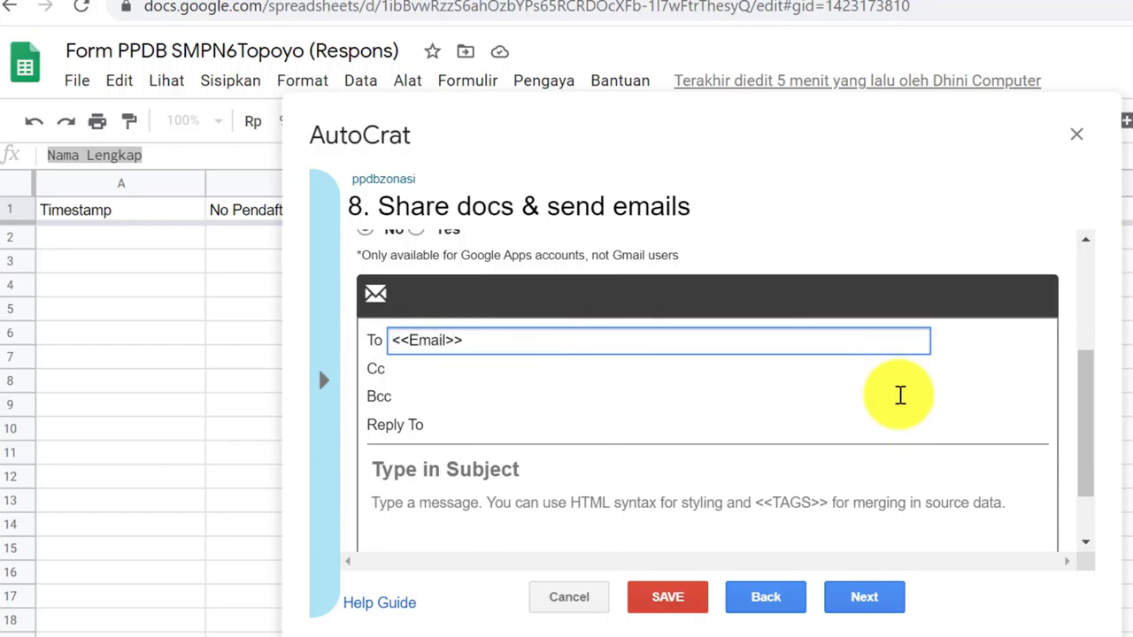
Set the email subject to 'Terima kasih telah mendaftar di SMPN 6 Topoyo.'
scroll(850, 385, "down", 1)
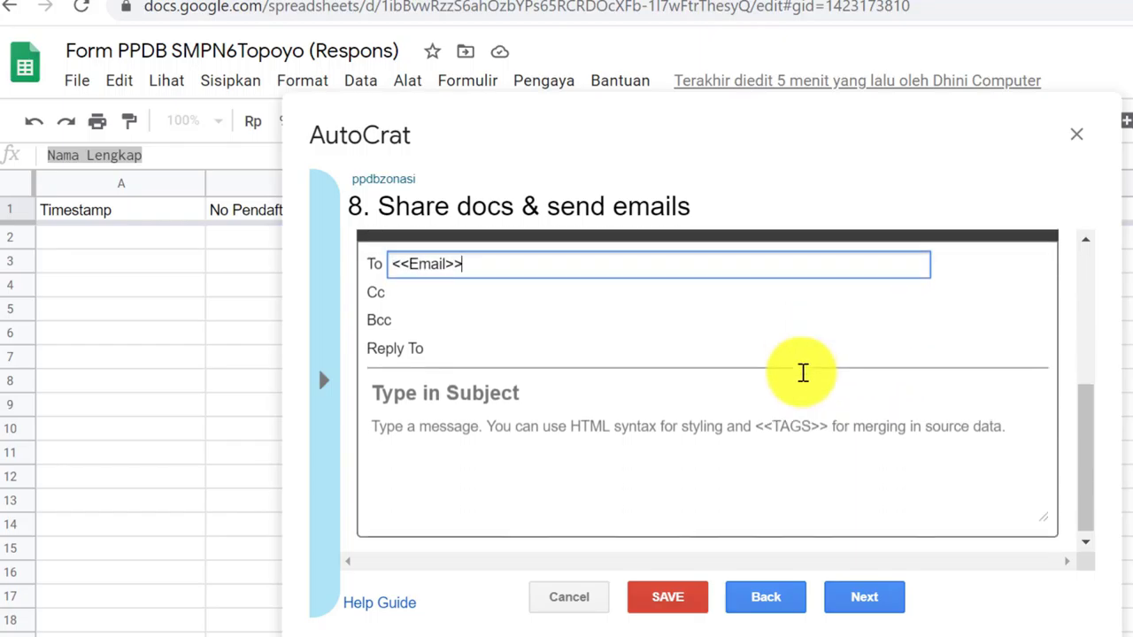
left_click(426, 391)
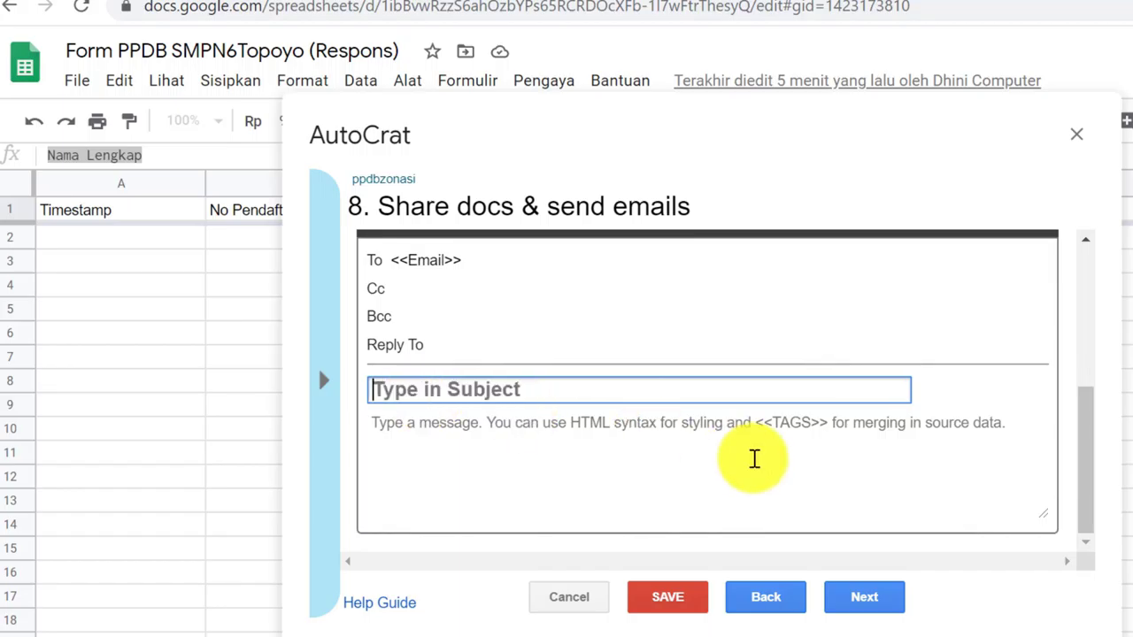
type("Terima Kasi")
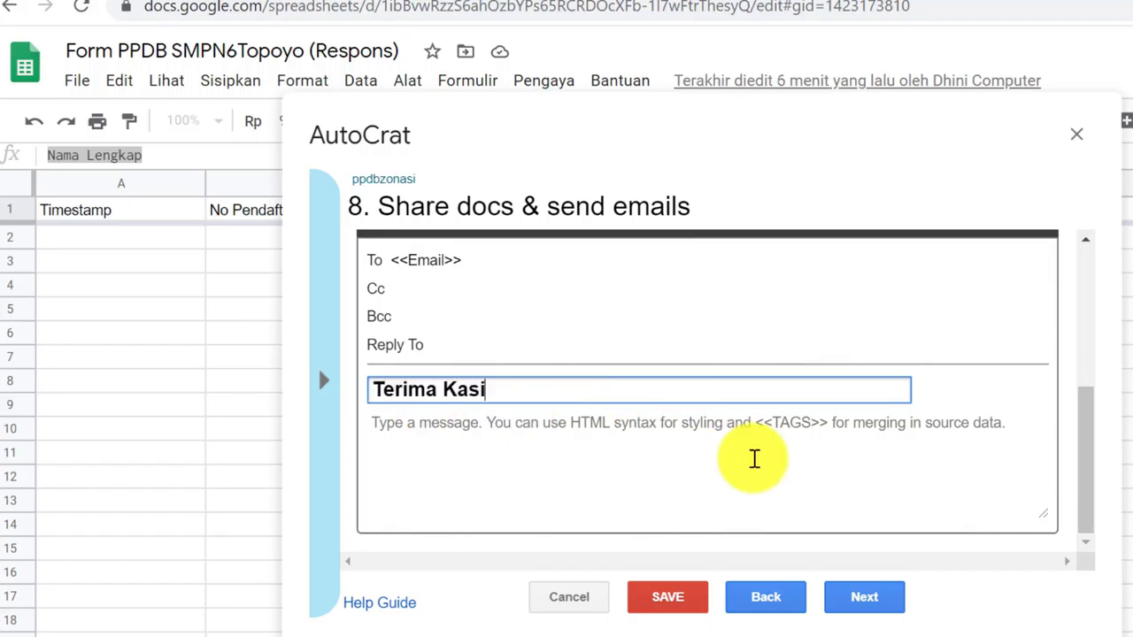
type("h tela")
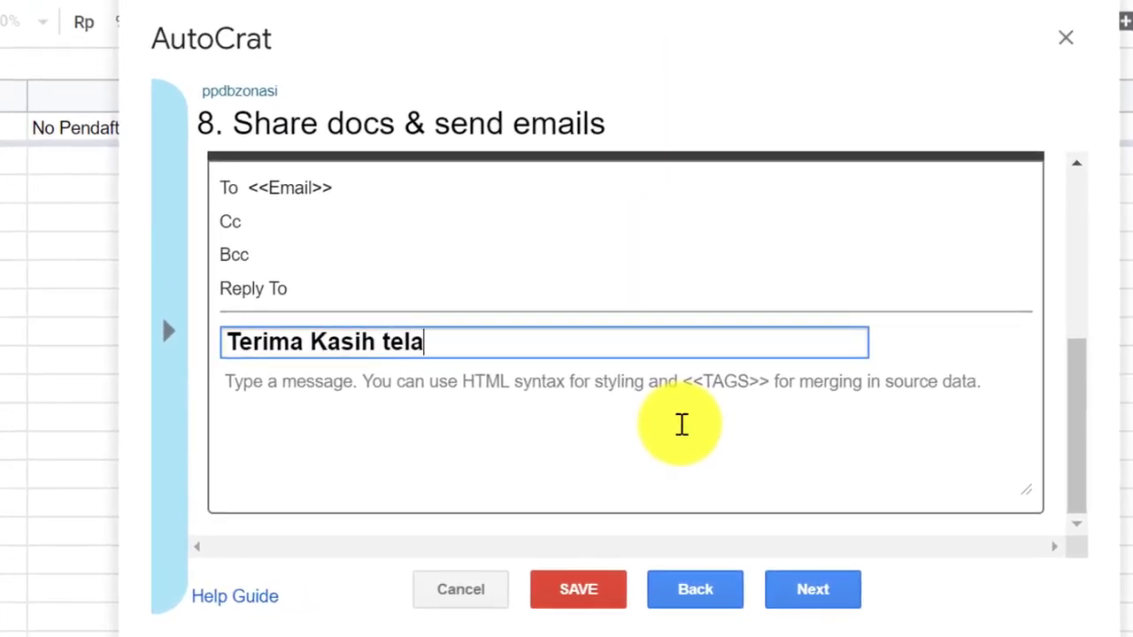
type("h mendaftar")
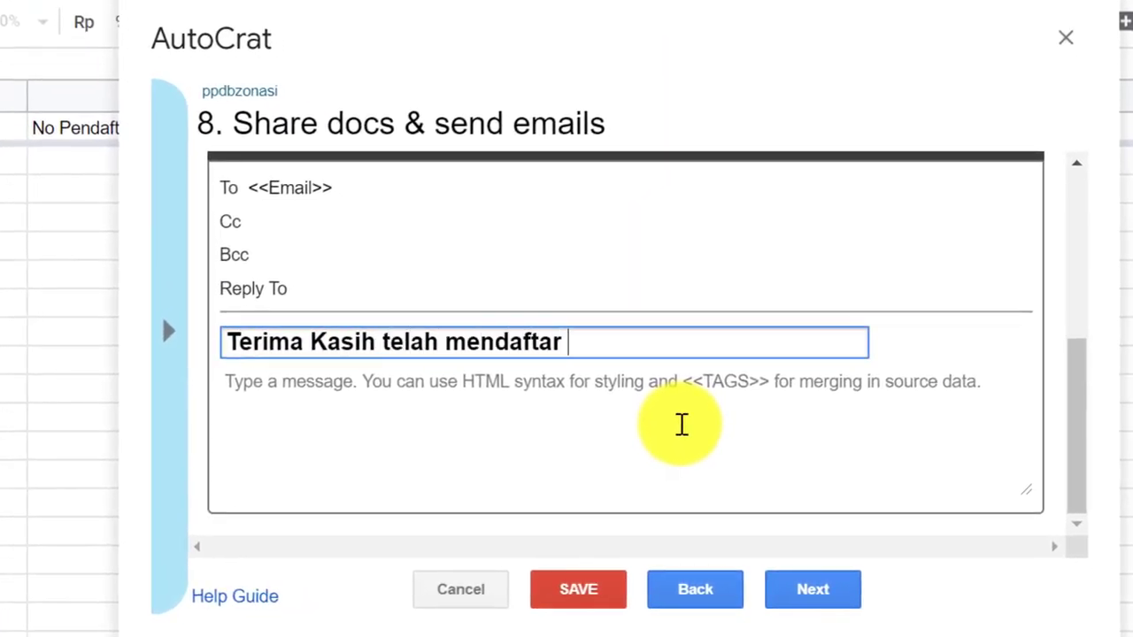
type(" Di")
key("BackSpace")
key("BackSpace")
type("diu")
key("BackSpace")
type("SMPN 6 Topoy")
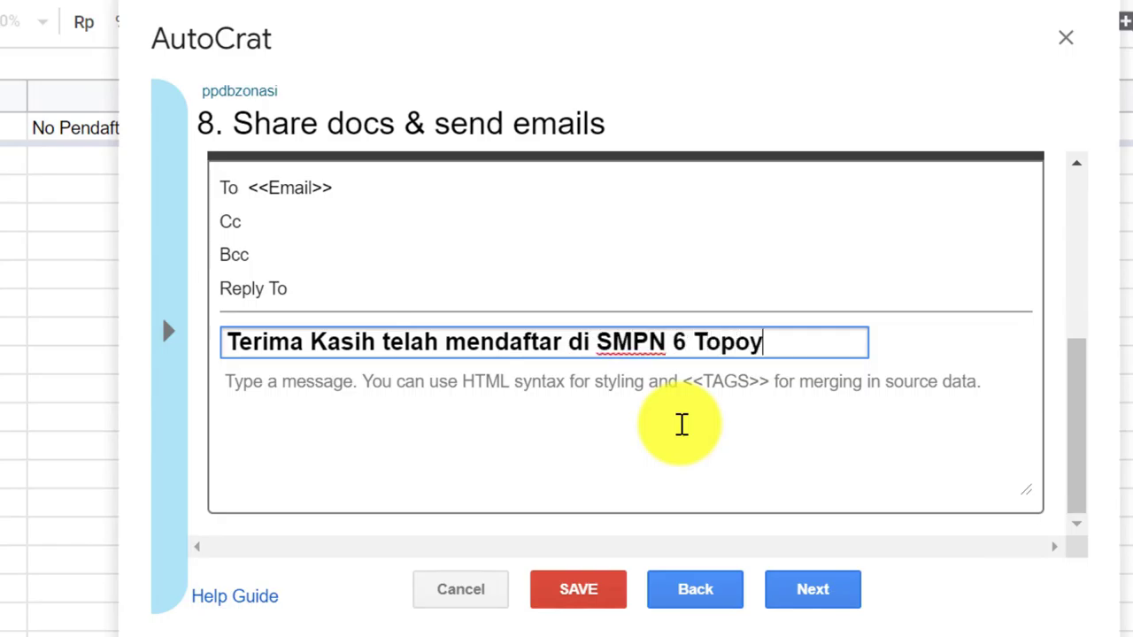
type("o. Sil")
key("BackSpace")
key("BackSpace")
key("BackSpace")
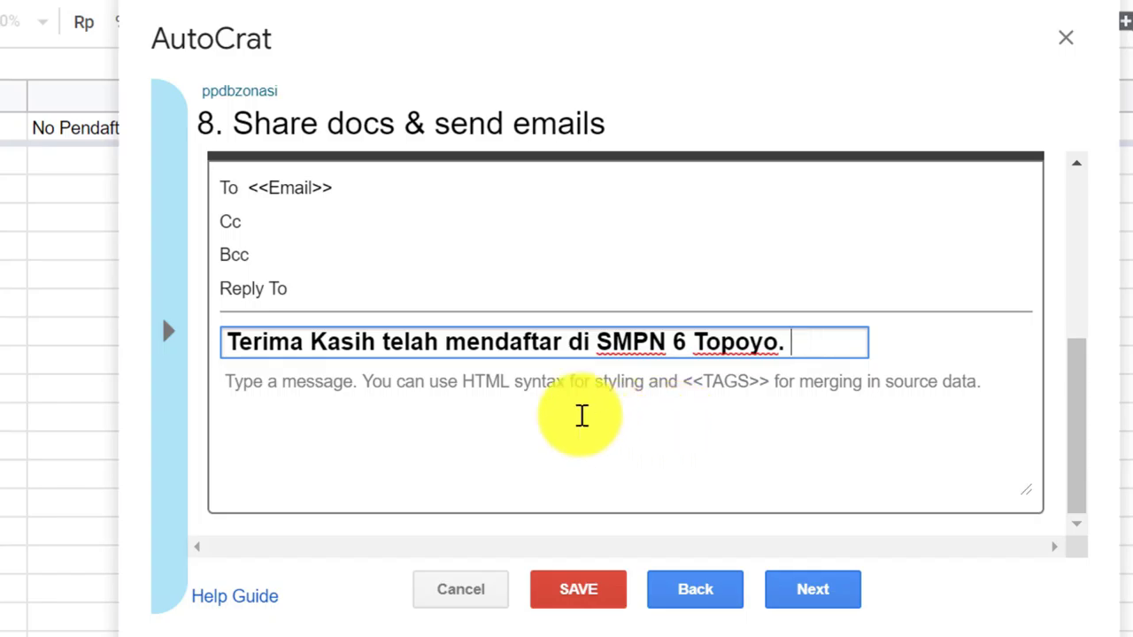
Write the message body asking registrants to print their registration proof for re-registration (pendaftaran ulang)
left_click(561, 392)
type("Silahkan ")
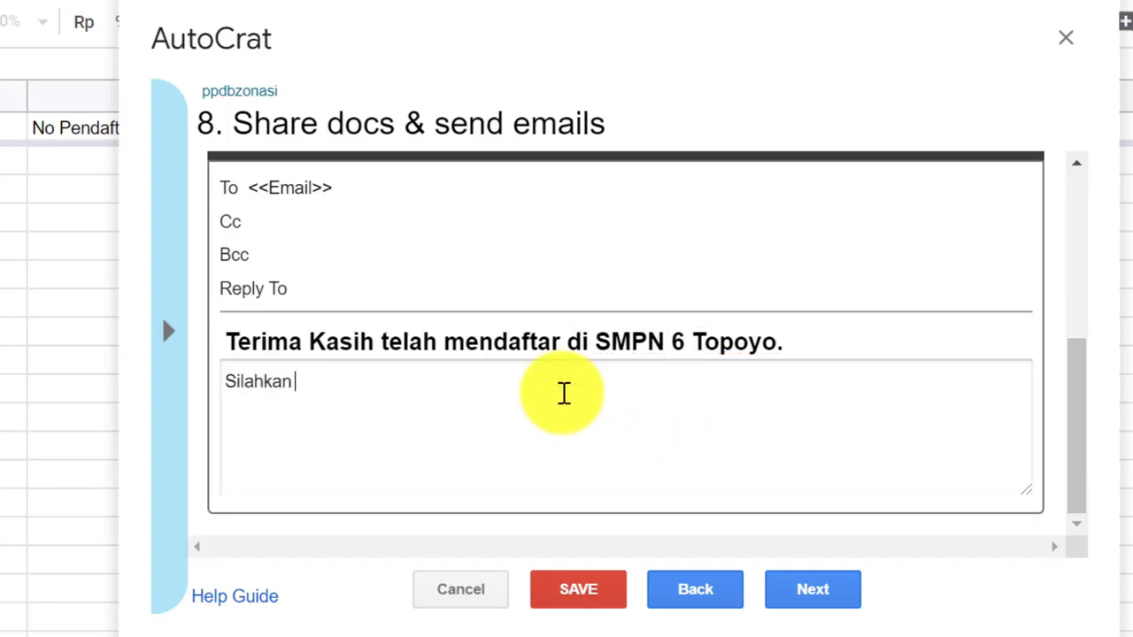
type("cetak")
key("BackSpace")
type("tak bukt")
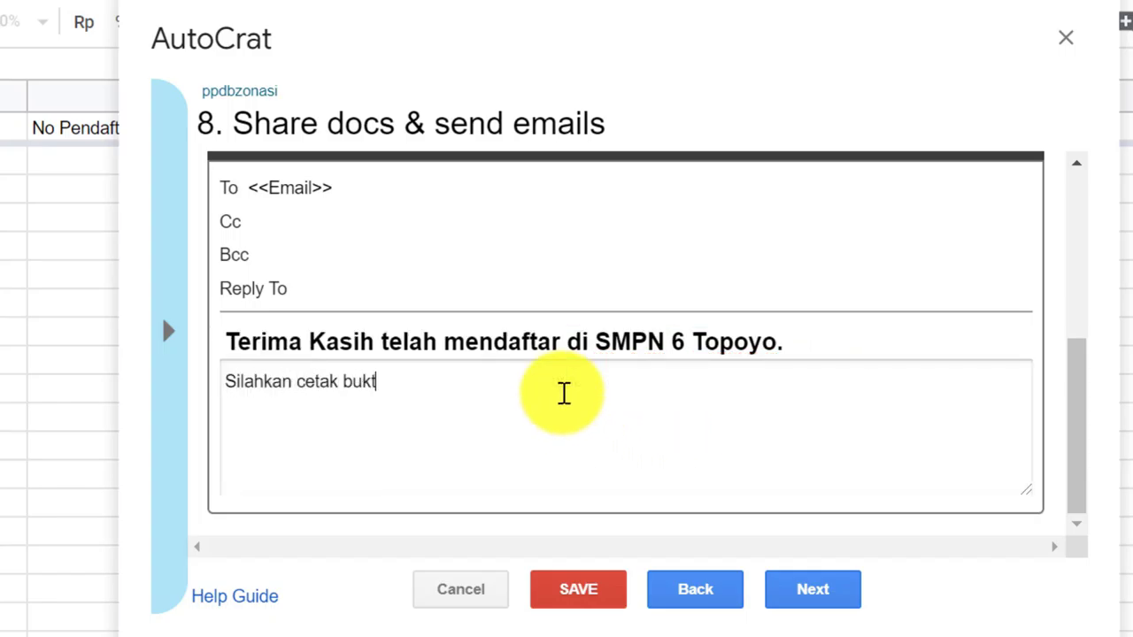
type("i Pendaftaran ini dan")
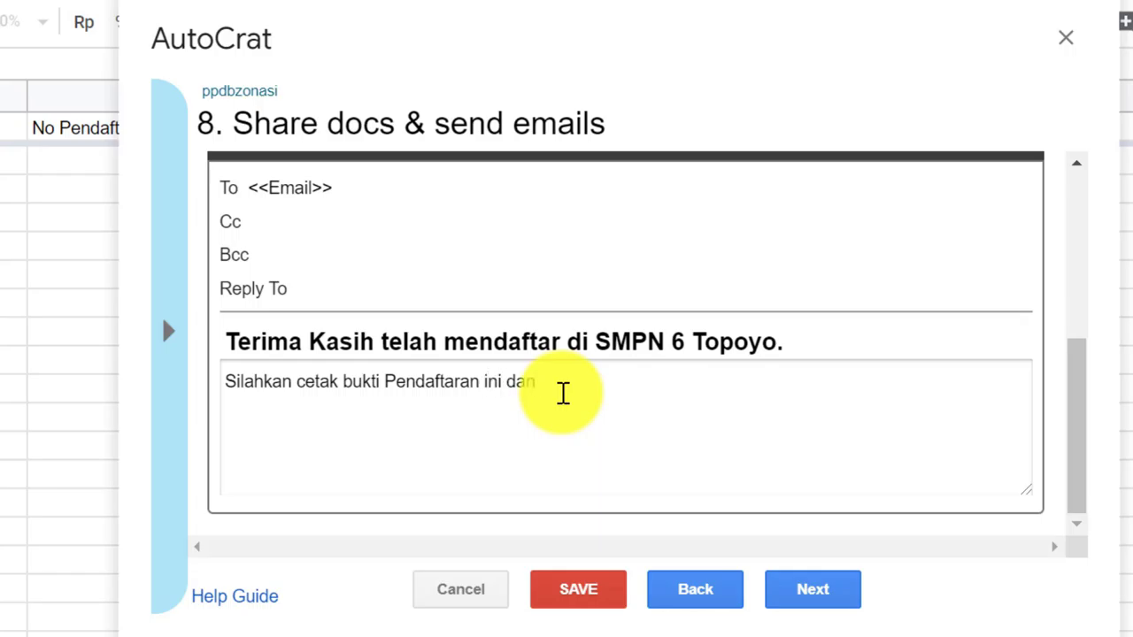
type("akan pada saat pend")
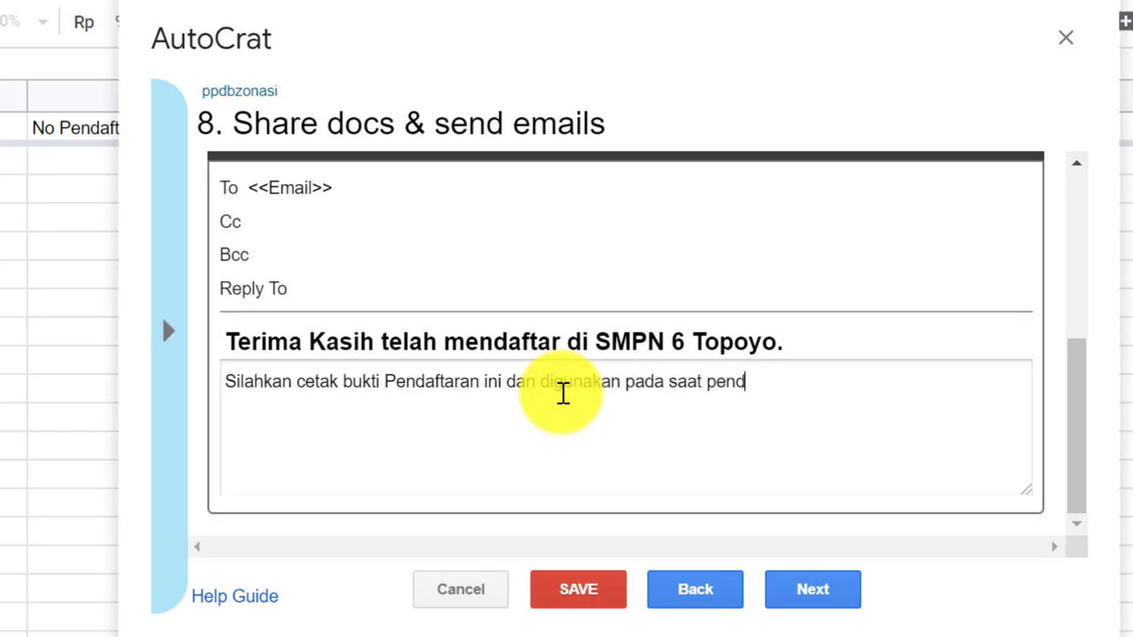
type("aftaran ulang.")
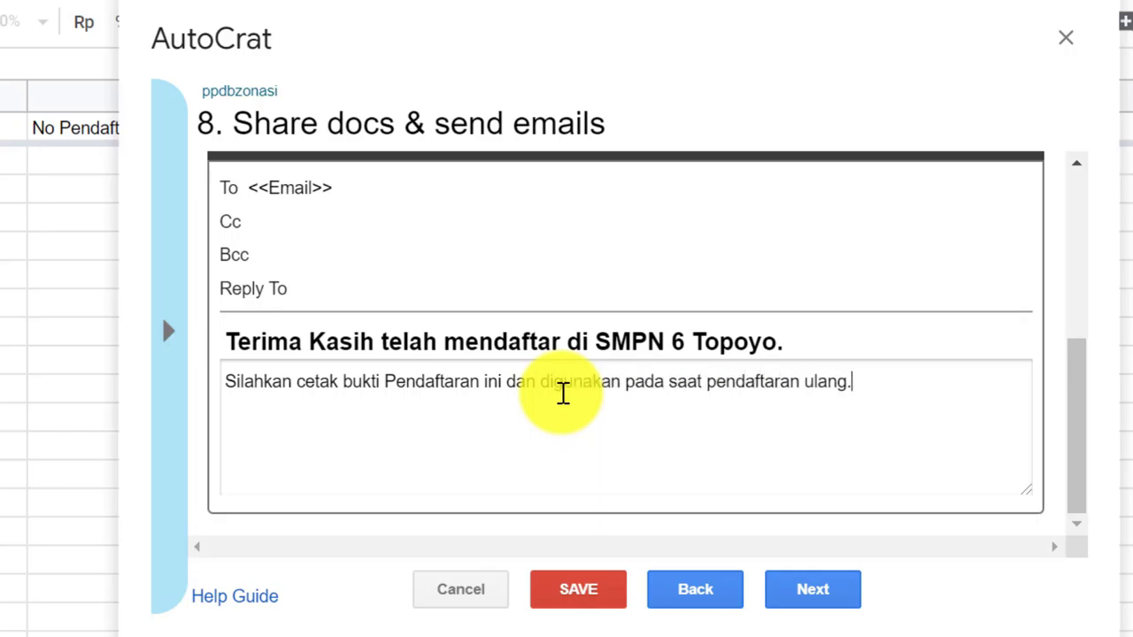
key("Return")
key("Return")
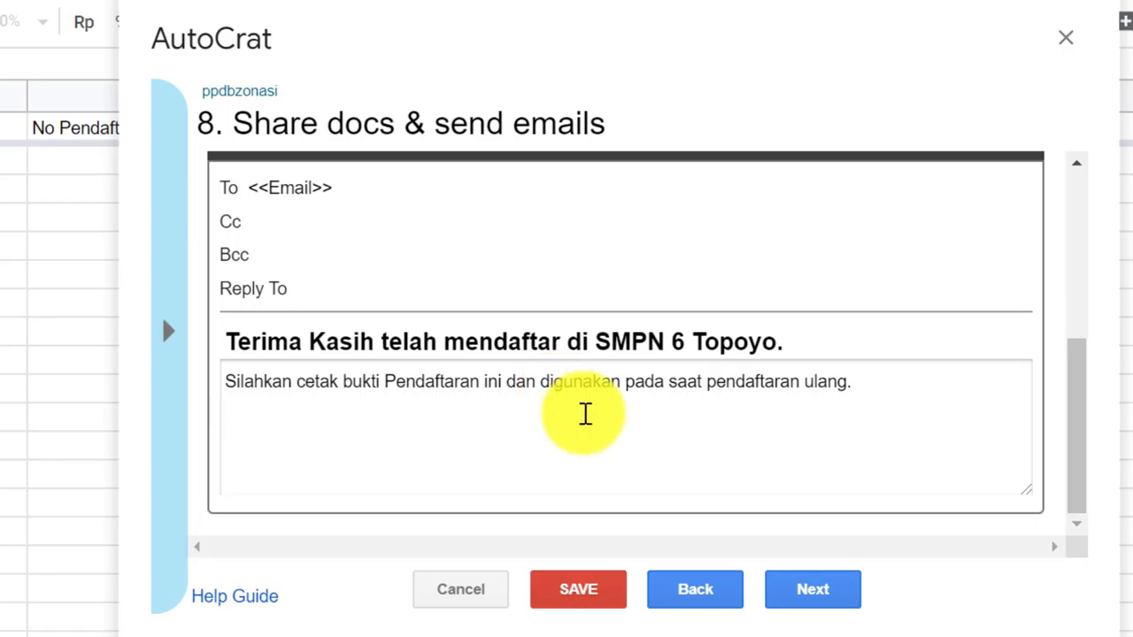
Set 'Run on form trigger' to Yes, confirm enabling triggers, and save the ppdbzonasi job
left_click(812, 595)
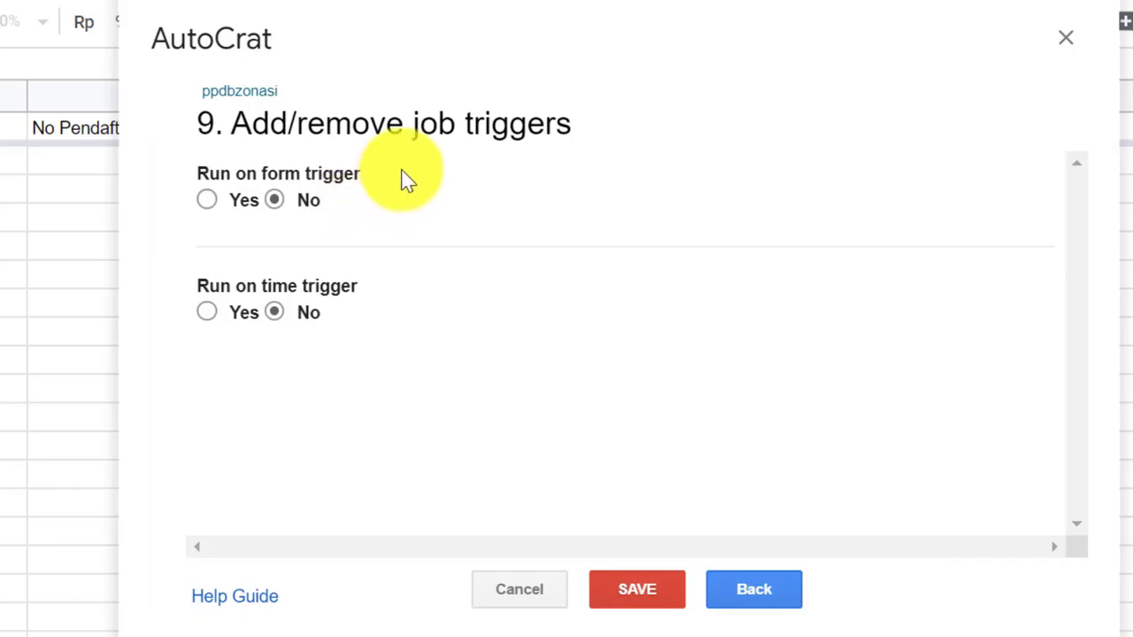
left_click(206, 201)
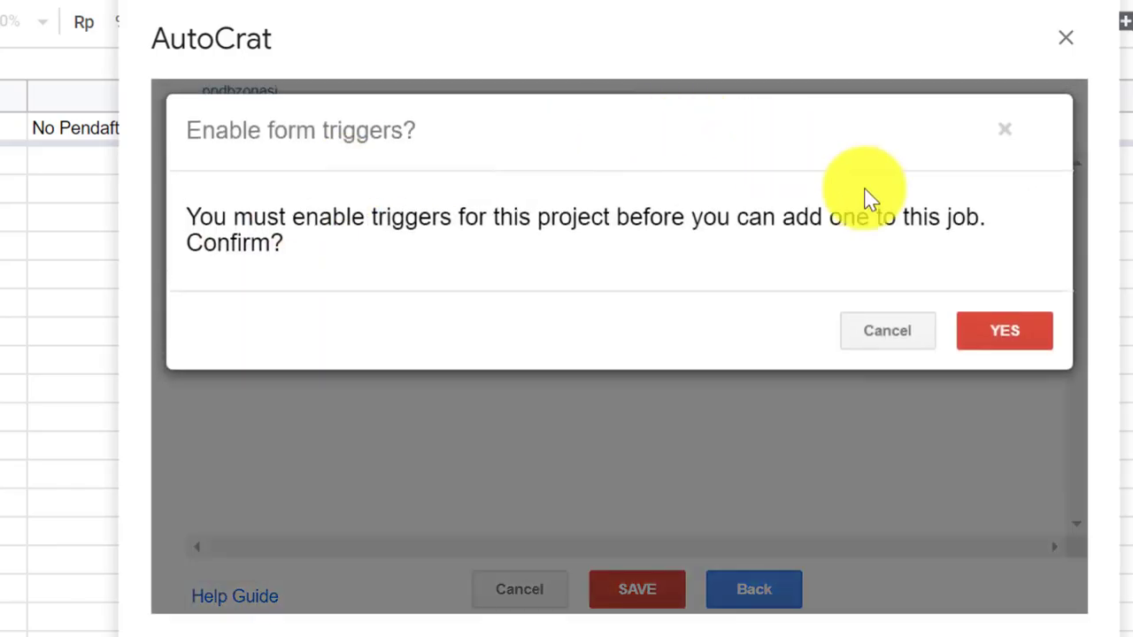
left_click(994, 327)
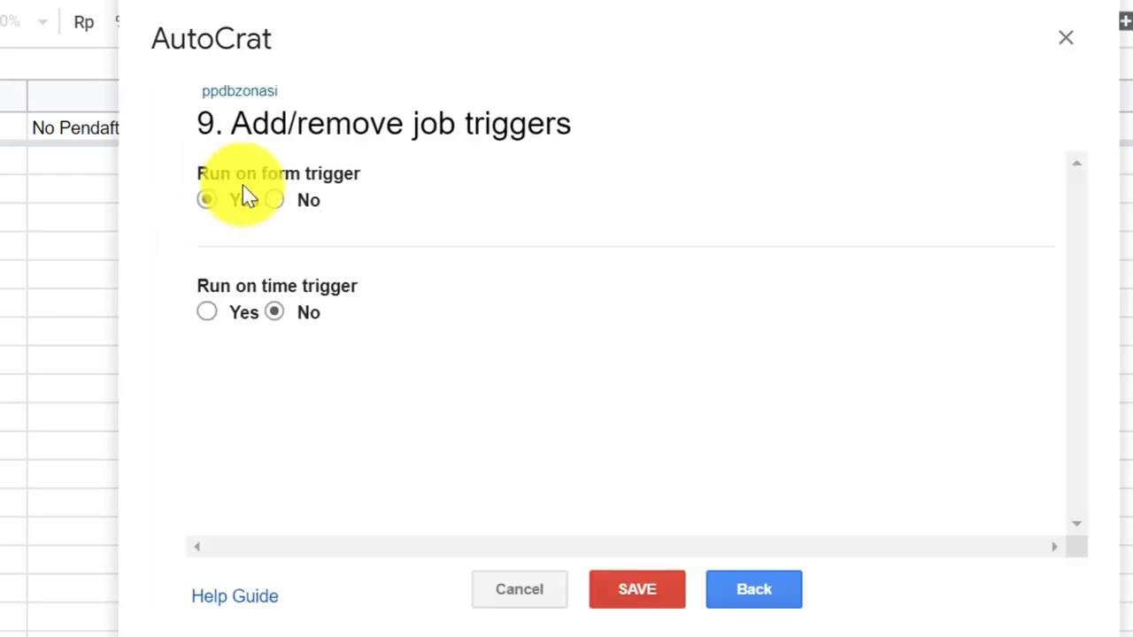
left_click(620, 597)
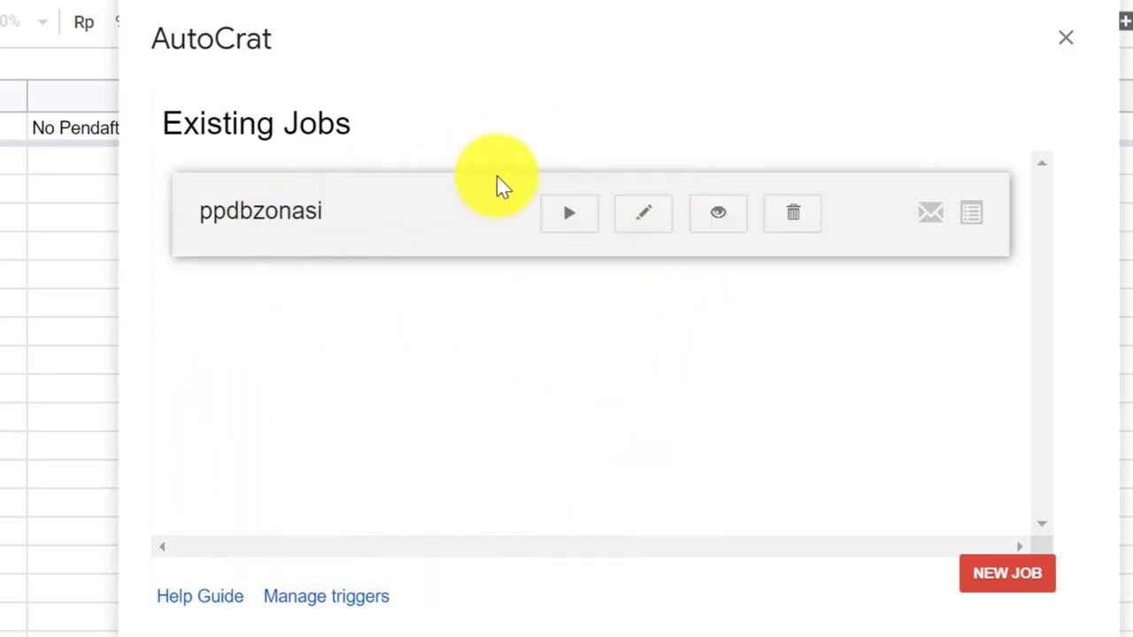
Run the ppdbzonasi merge job, then close AutoCrat once it finishes
left_click(574, 215)
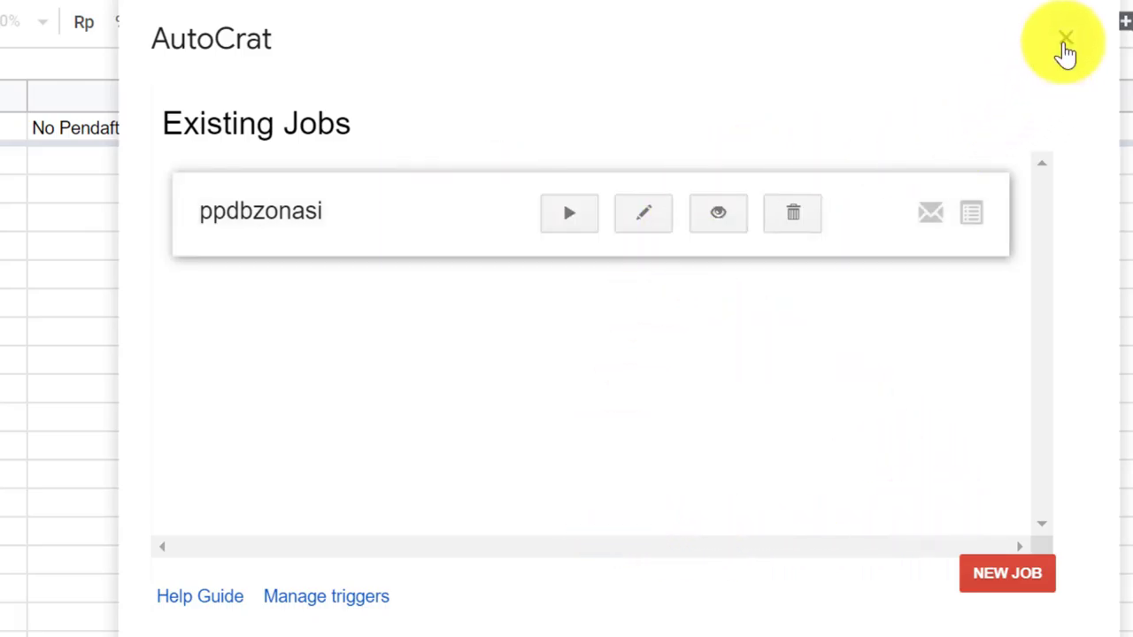
left_click(1065, 39)
Scroll right to columns AE–AI and inspect the Document Merge Status header
scroll(354, 619, "right", 15)
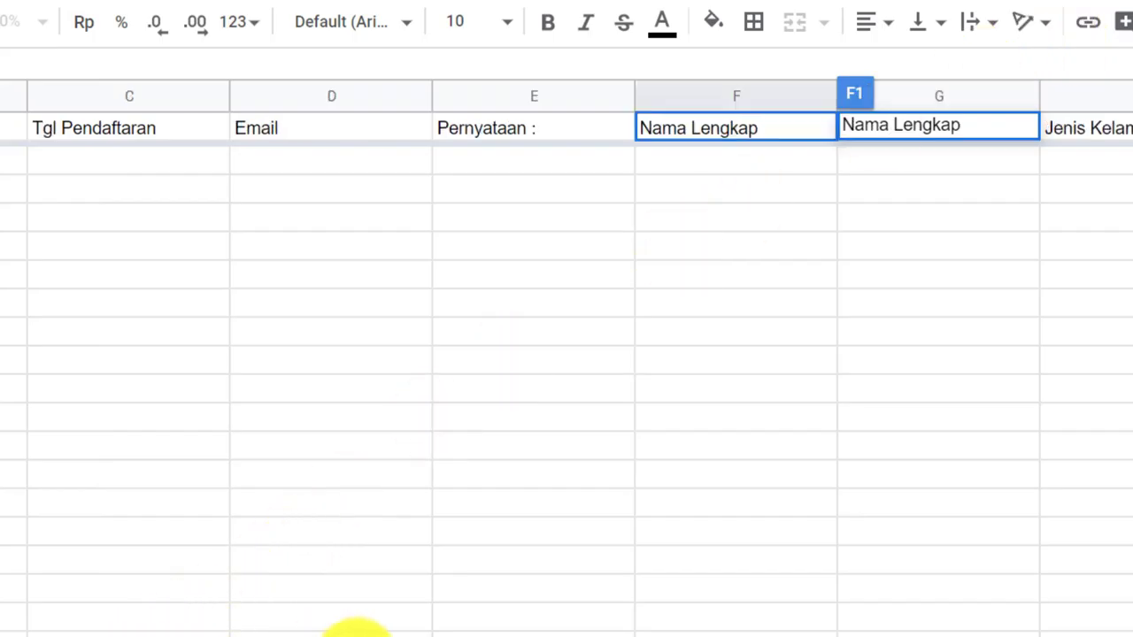
scroll(567, 354, "right", 8)
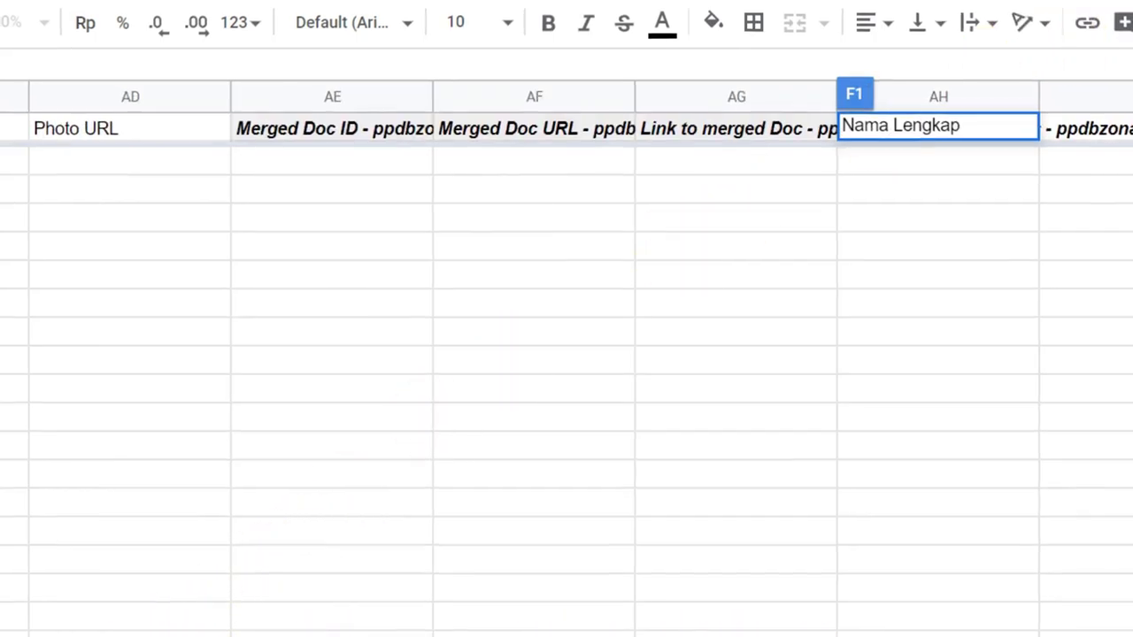
left_click(1015, 317)
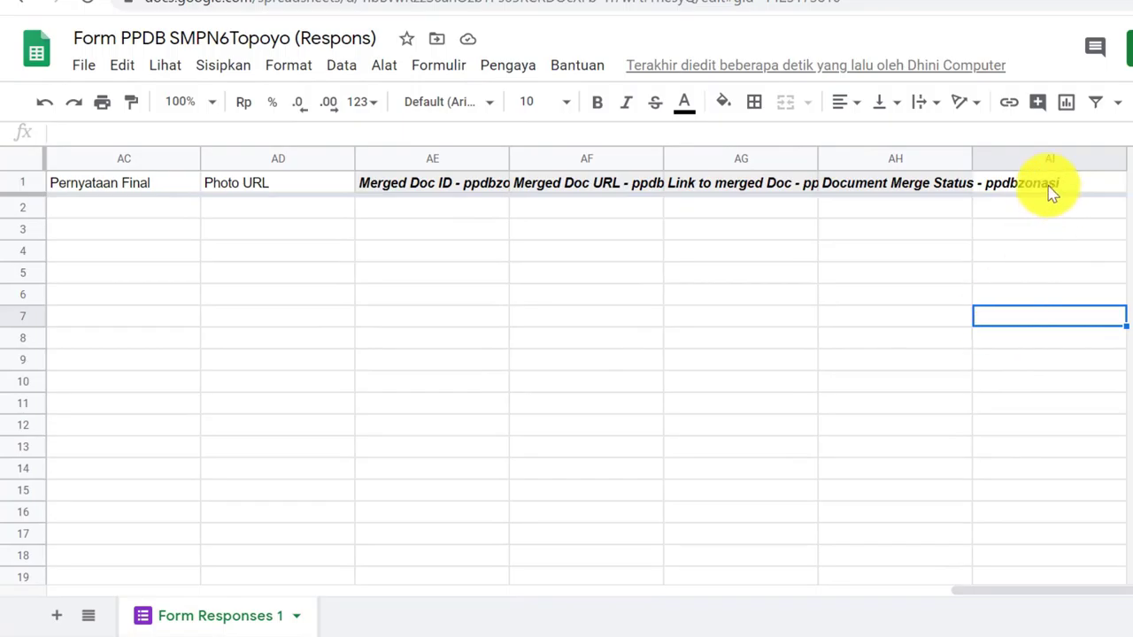
left_click(943, 186)
left_click(813, 184)
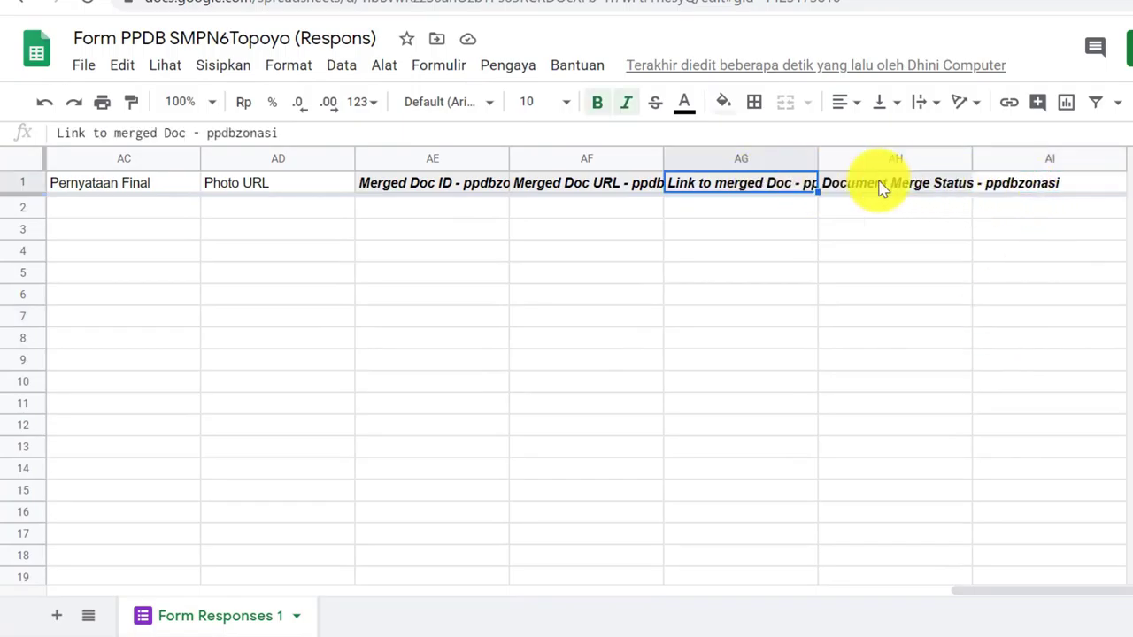
left_click(1009, 183)
Check the Link to merged Doc, Merged Doc URL and Photo URL column headers
left_click(824, 183)
left_click(652, 184)
left_click(567, 184)
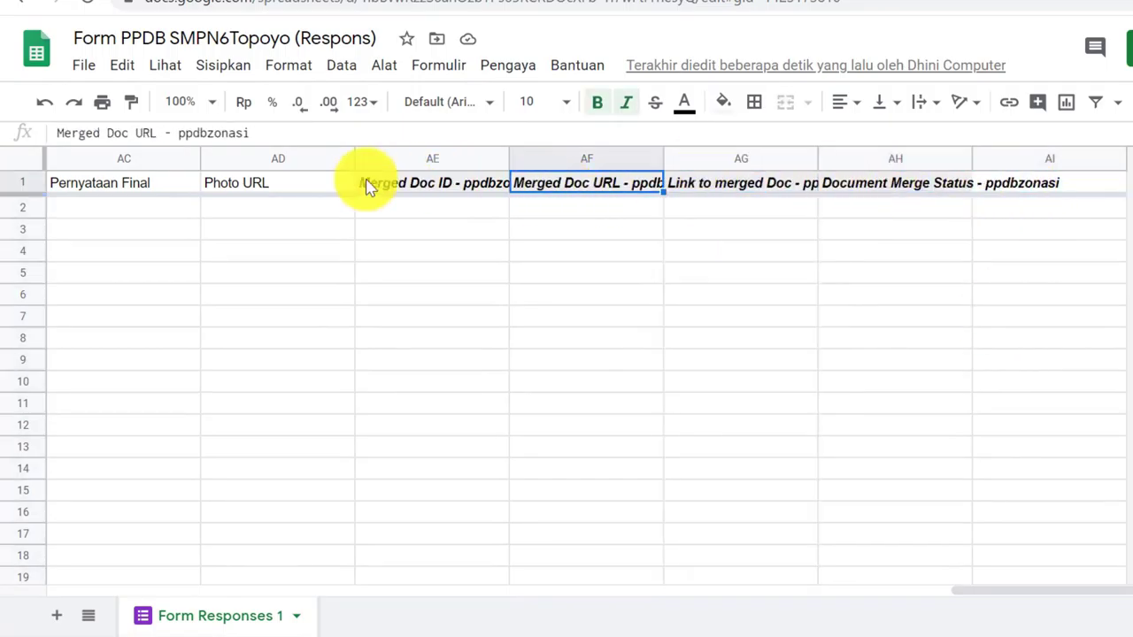
left_click(266, 182)
left_click(1062, 271)
left_click(1044, 207)
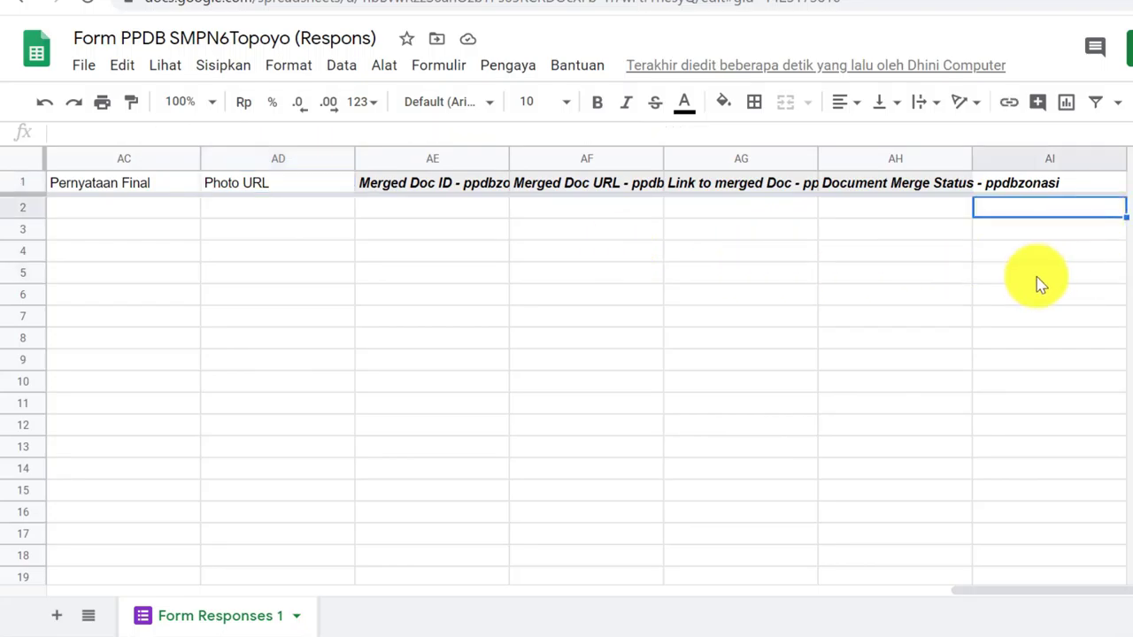
left_click(1050, 273)
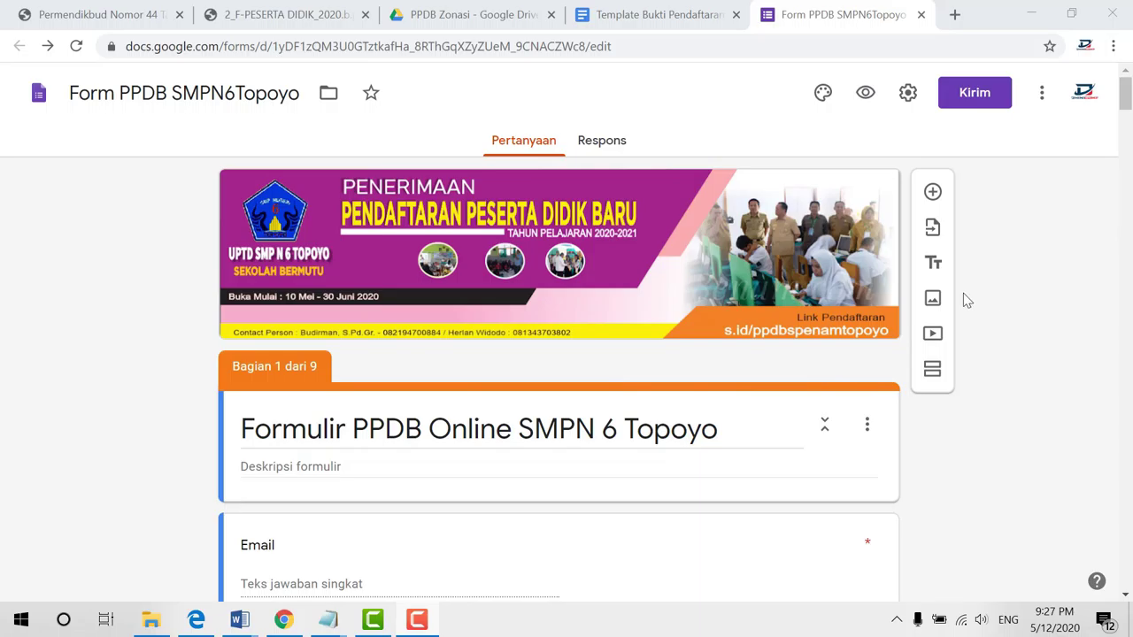
Scroll through the registration form's sections, then go to the PPDB Zonasi Drive folder
scroll(555, 212, "down", 6)
scroll(574, 215, "up", 6)
scroll(504, 159, "down", 14)
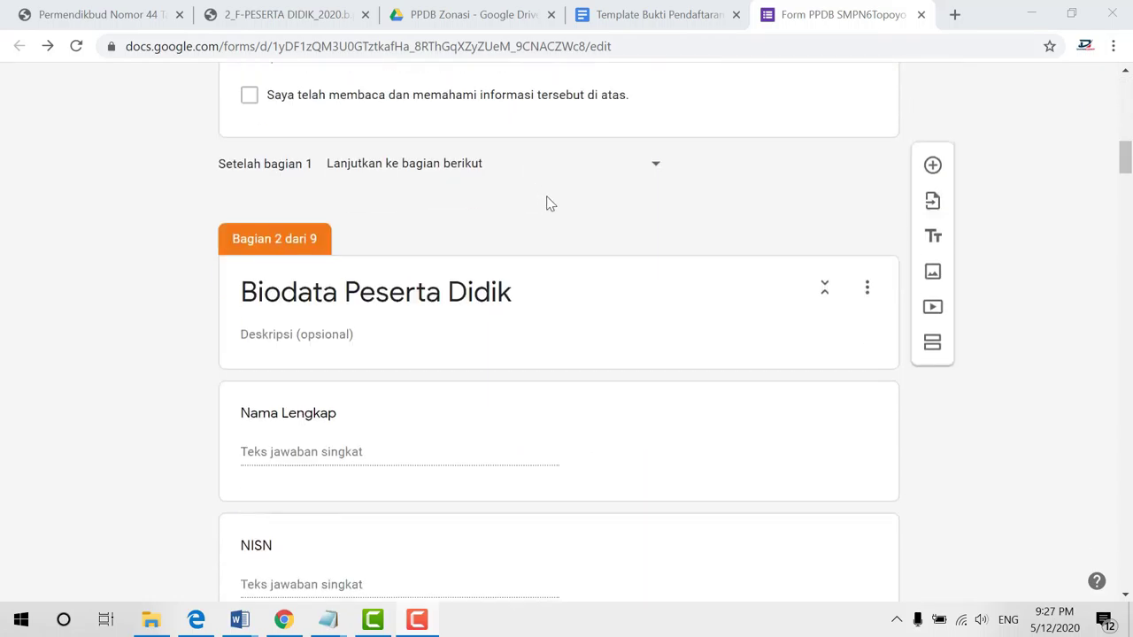
scroll(557, 205, "up", 10)
scroll(564, 211, "down", 10)
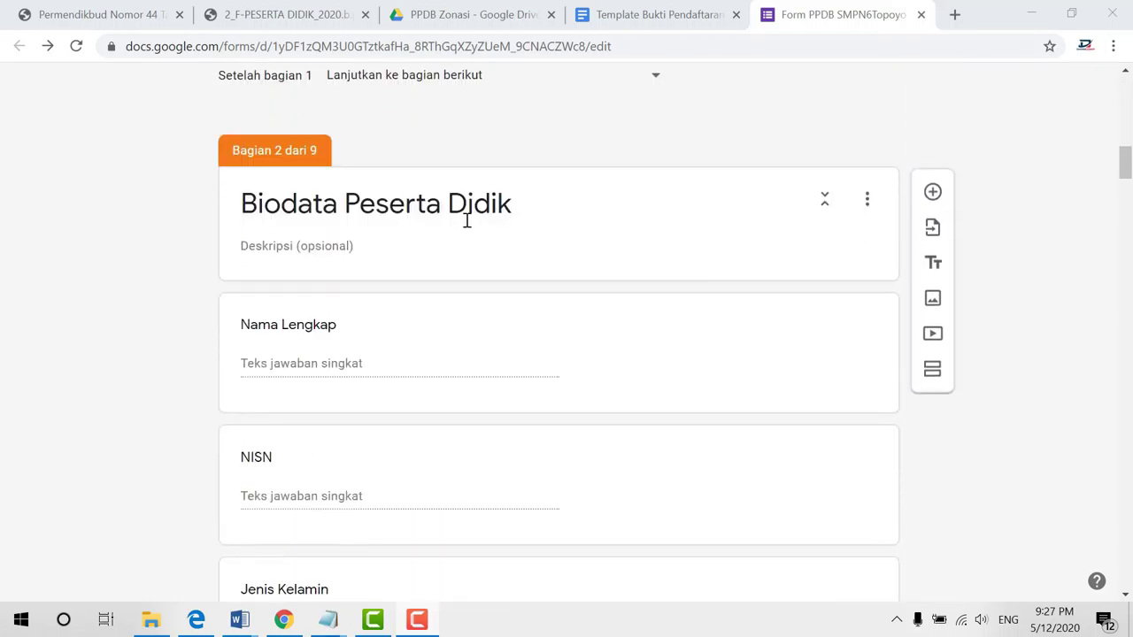
scroll(467, 230, "down", 15)
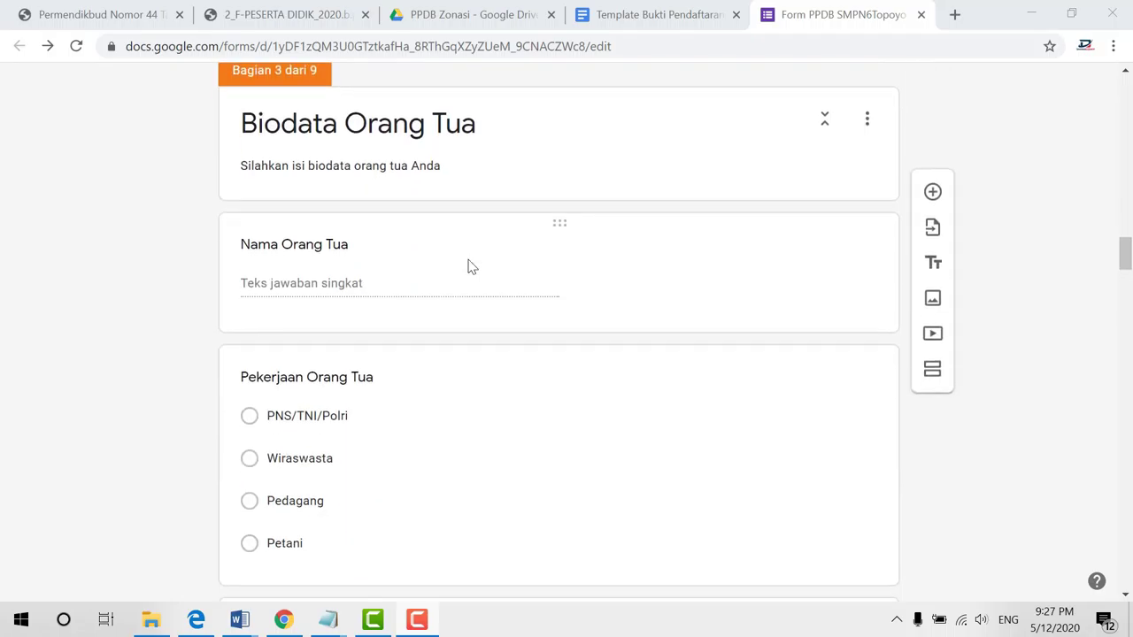
scroll(468, 264, "down", 5)
scroll(468, 260, "up", 10)
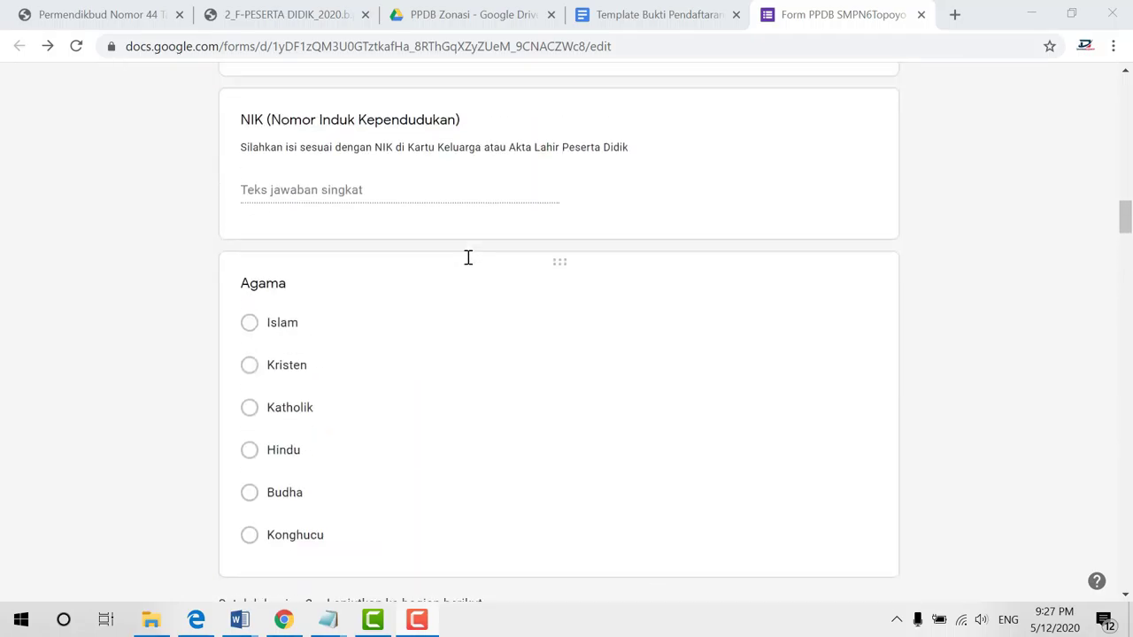
scroll(468, 260, "up", 15)
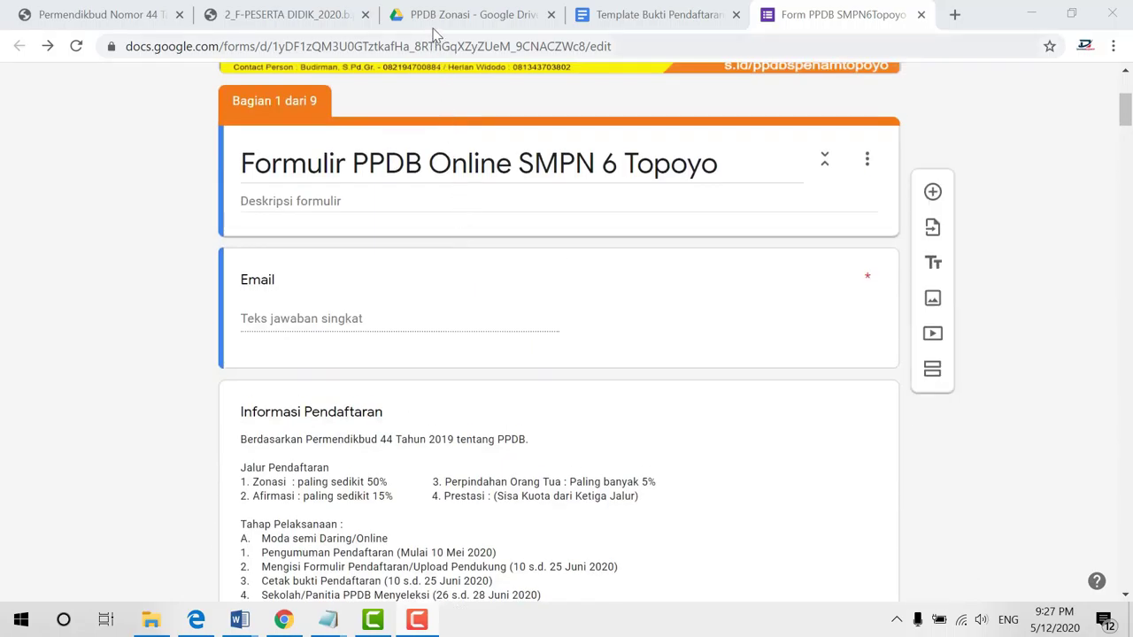
left_click(434, 20)
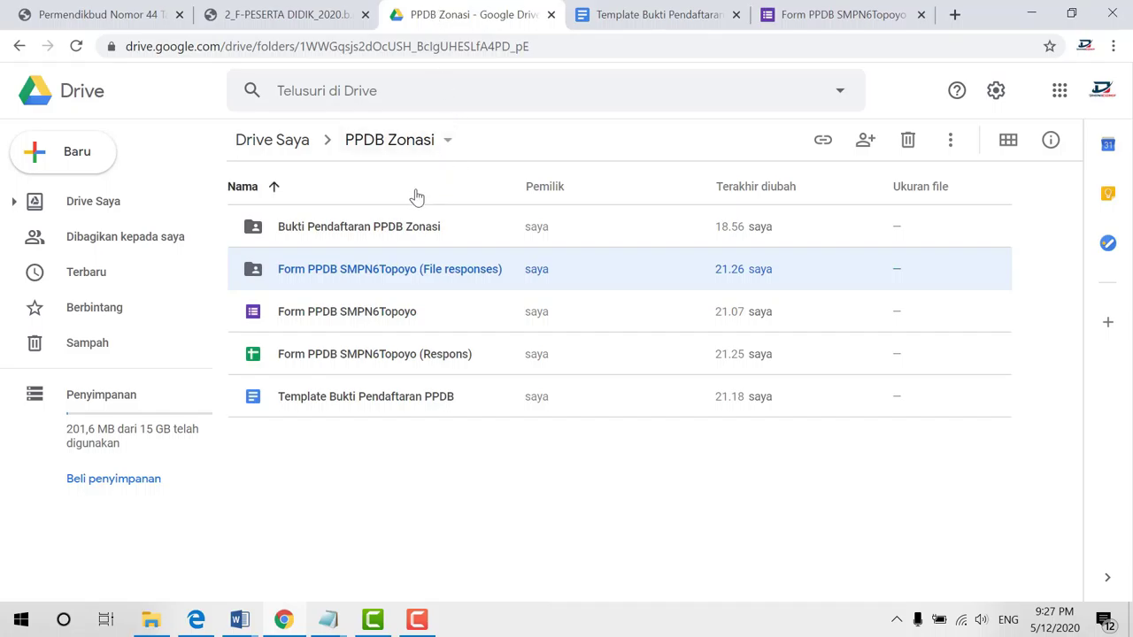
Update link-sharing for the Bukti Pendaftaran PPDB Zonasi folder
left_click(358, 230)
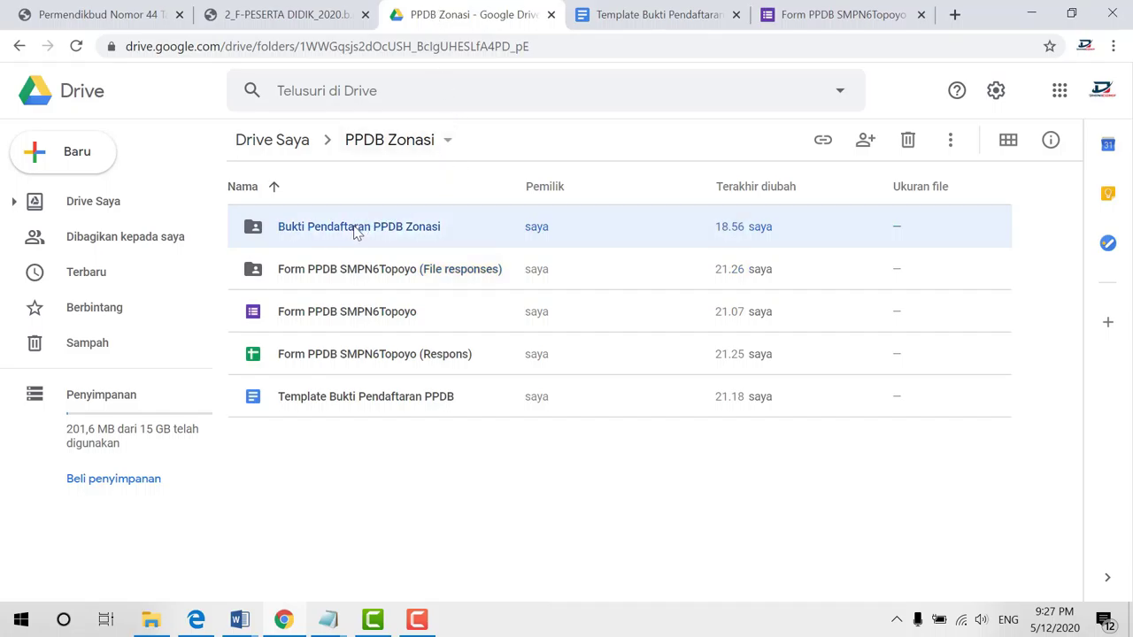
left_click(384, 272)
left_click(385, 237)
left_click(391, 265)
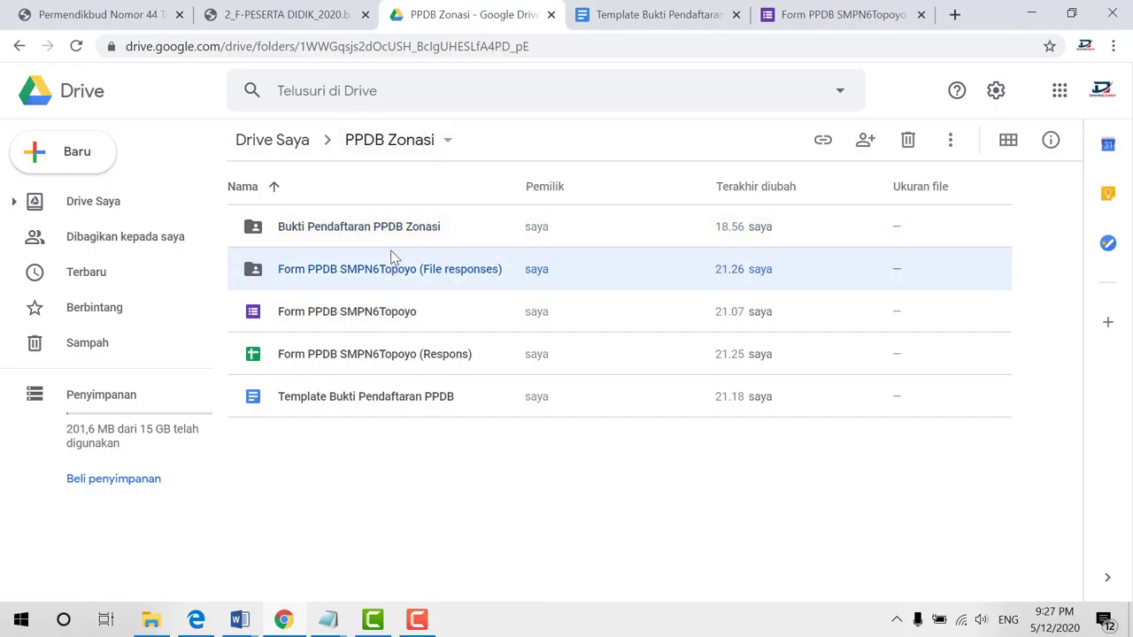
left_click(394, 235)
right_click(392, 237)
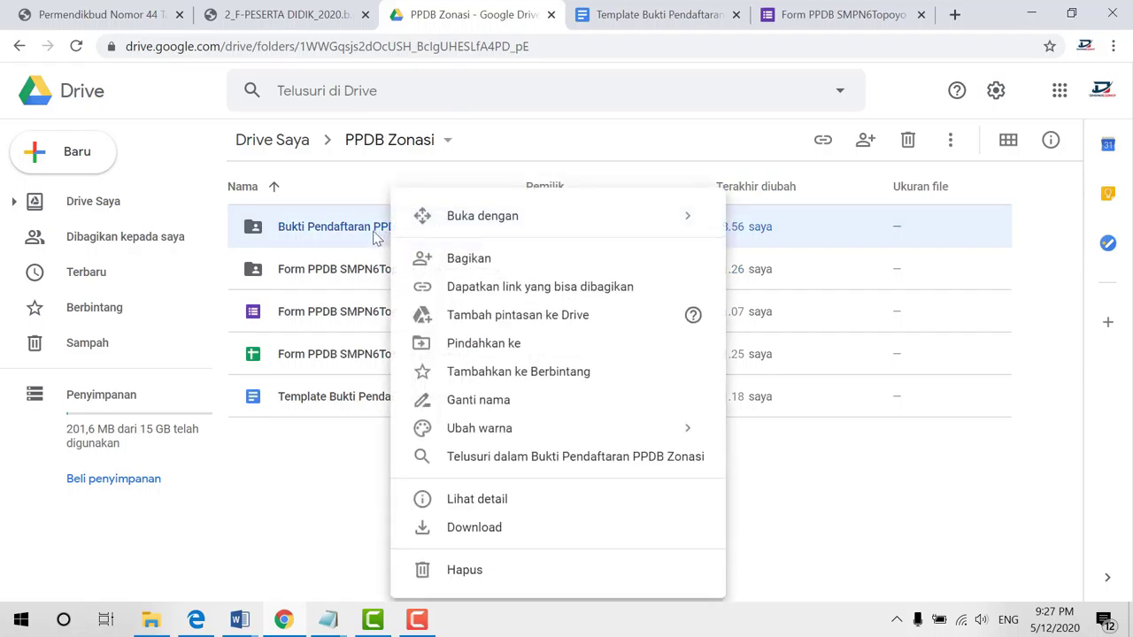
right_click(345, 229)
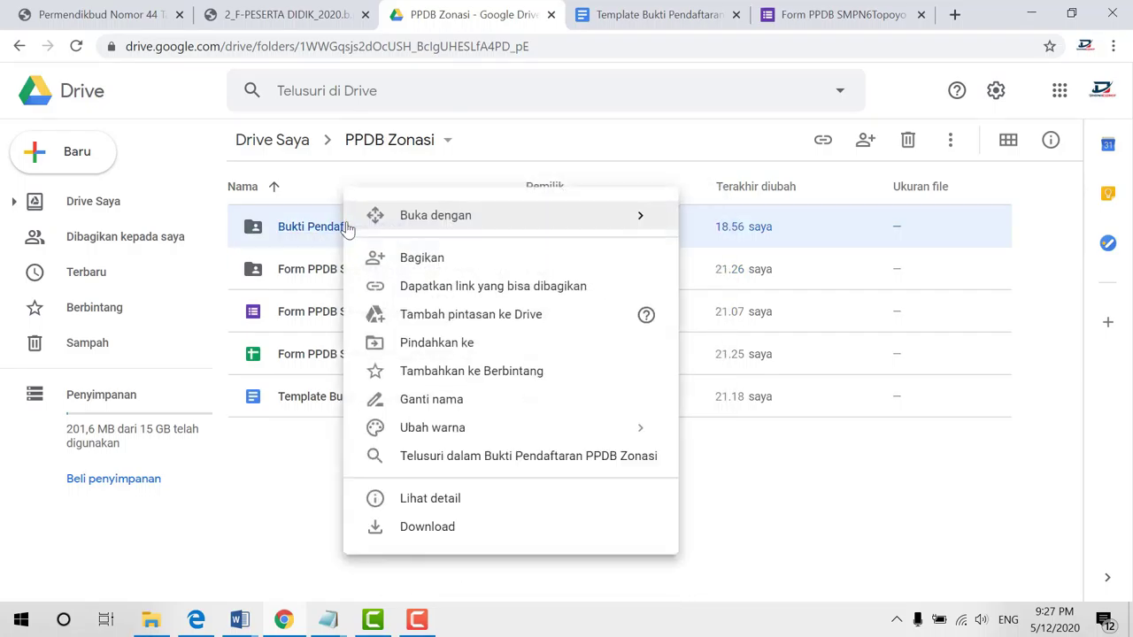
left_click(418, 258)
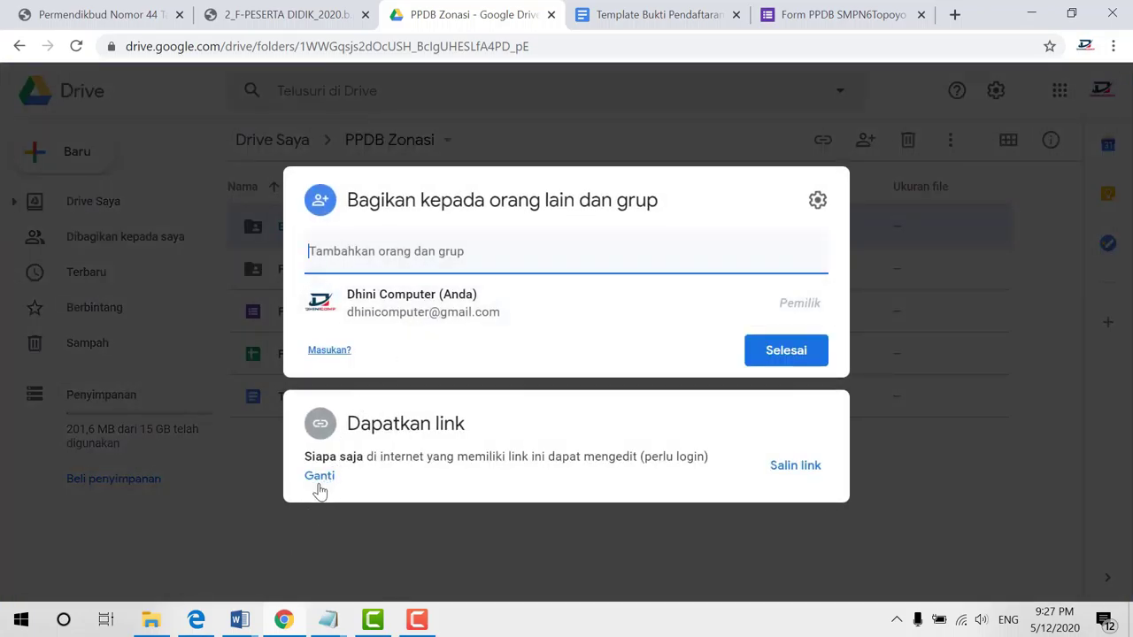
left_click(319, 477)
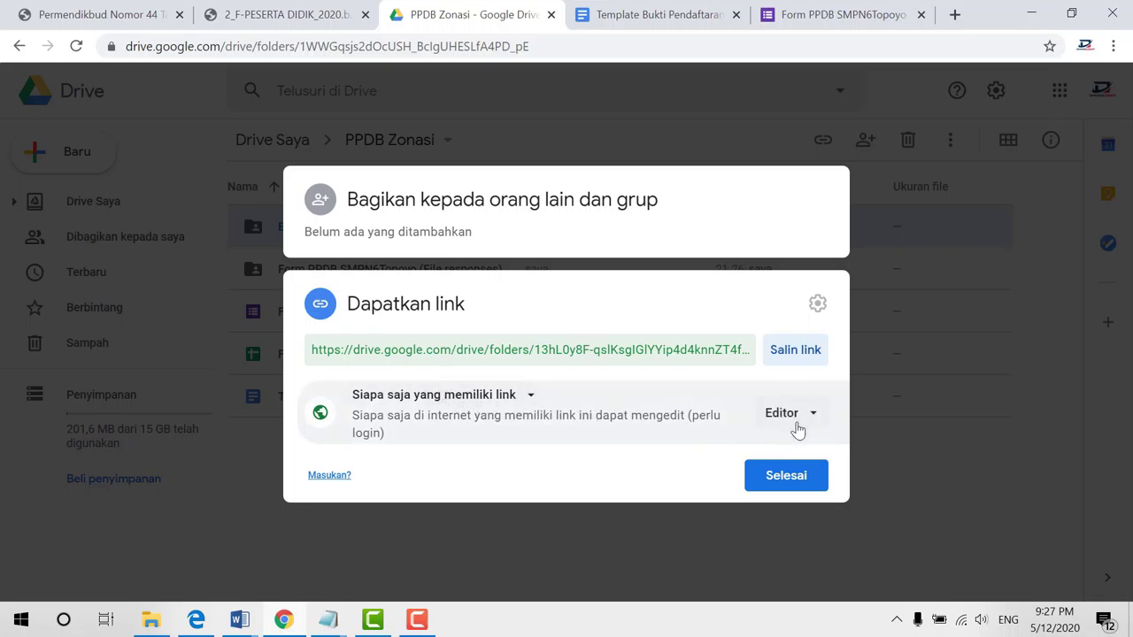
left_click(785, 478)
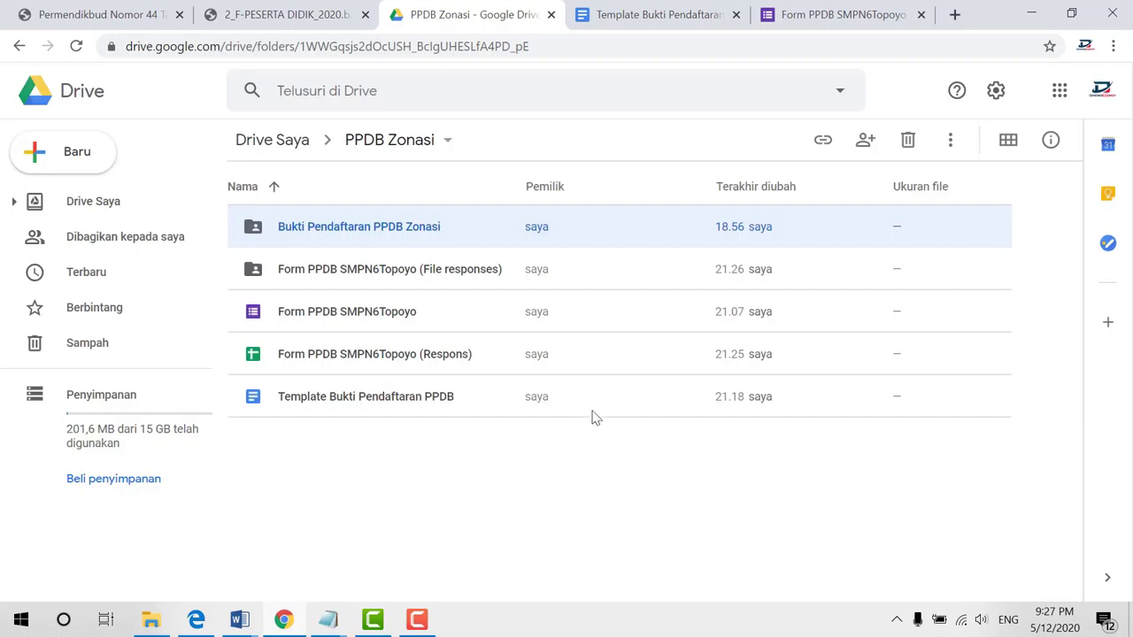
Let anyone with the link edit the File responses folder
left_click(461, 285)
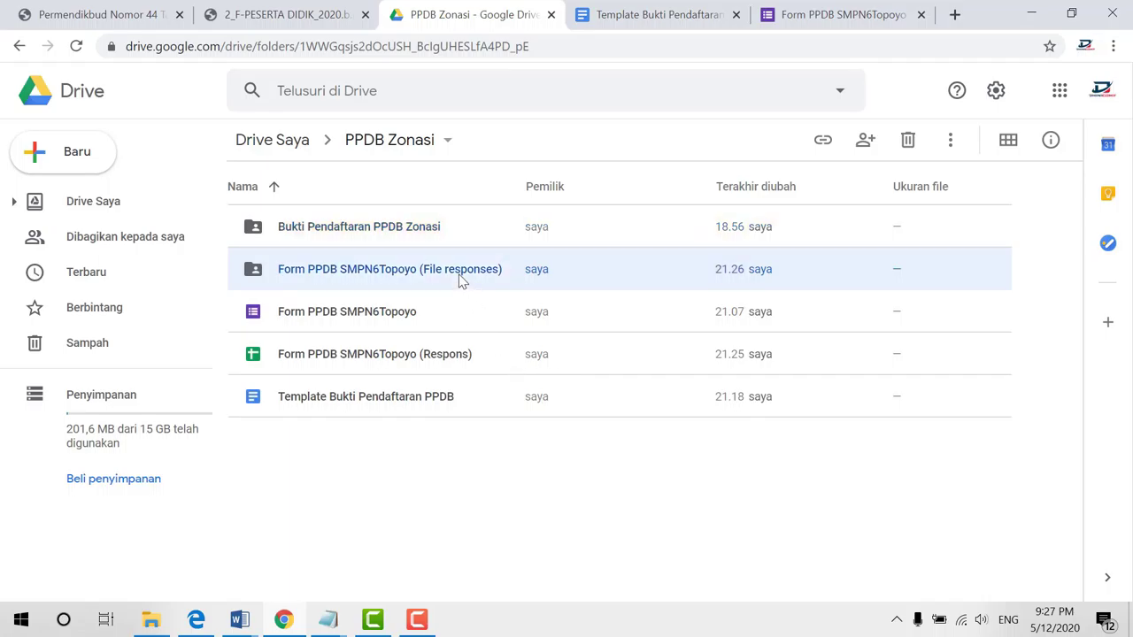
right_click(461, 280)
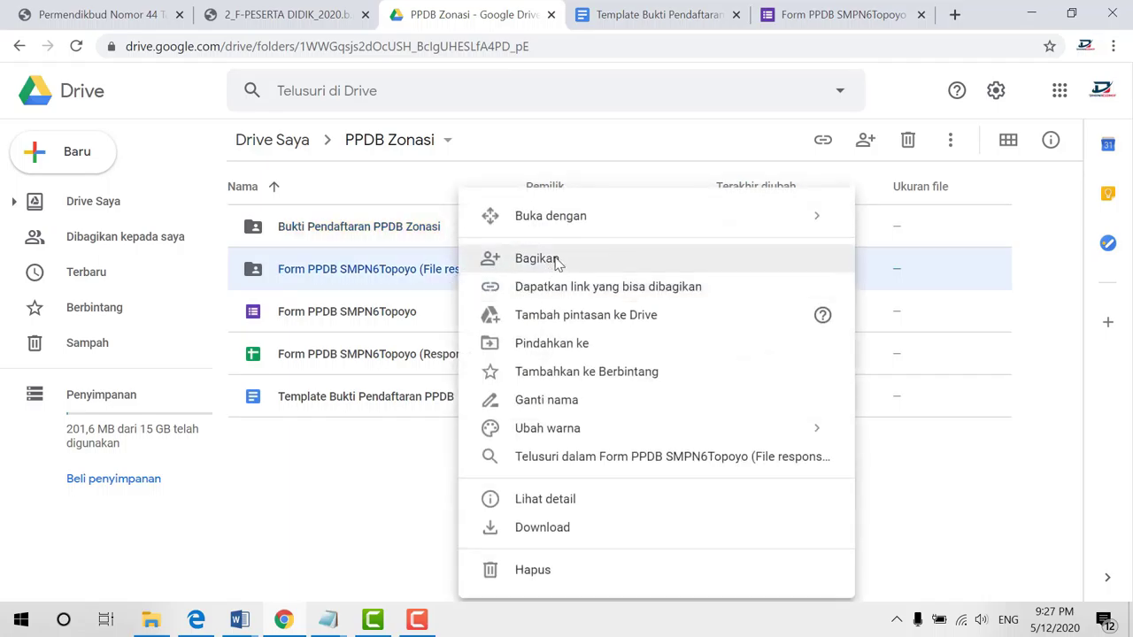
left_click(520, 258)
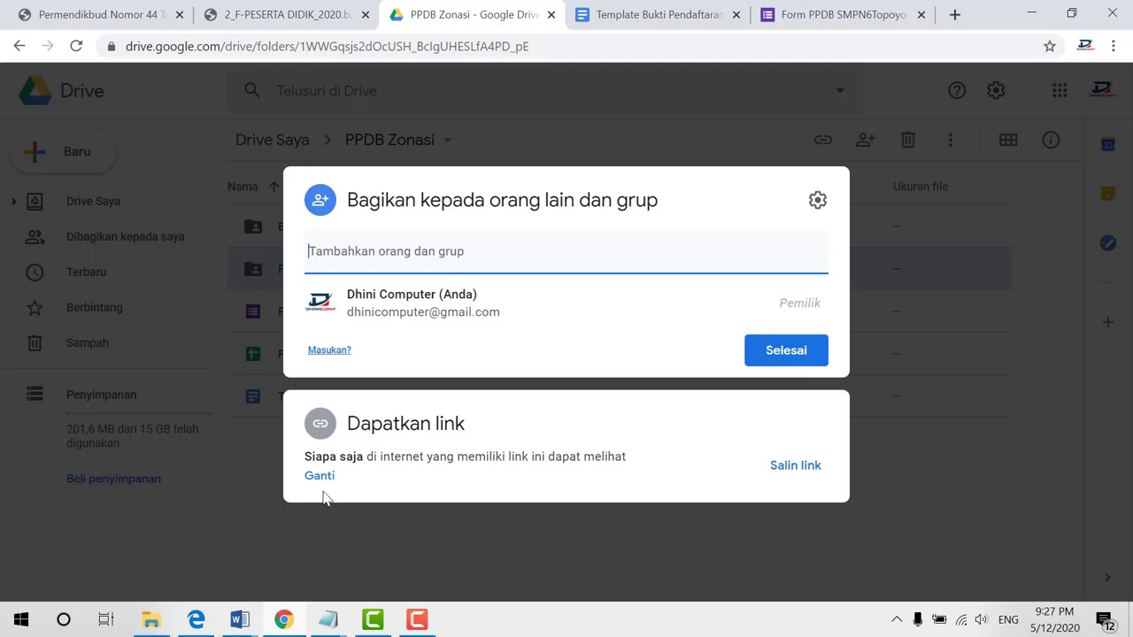
left_click(319, 477)
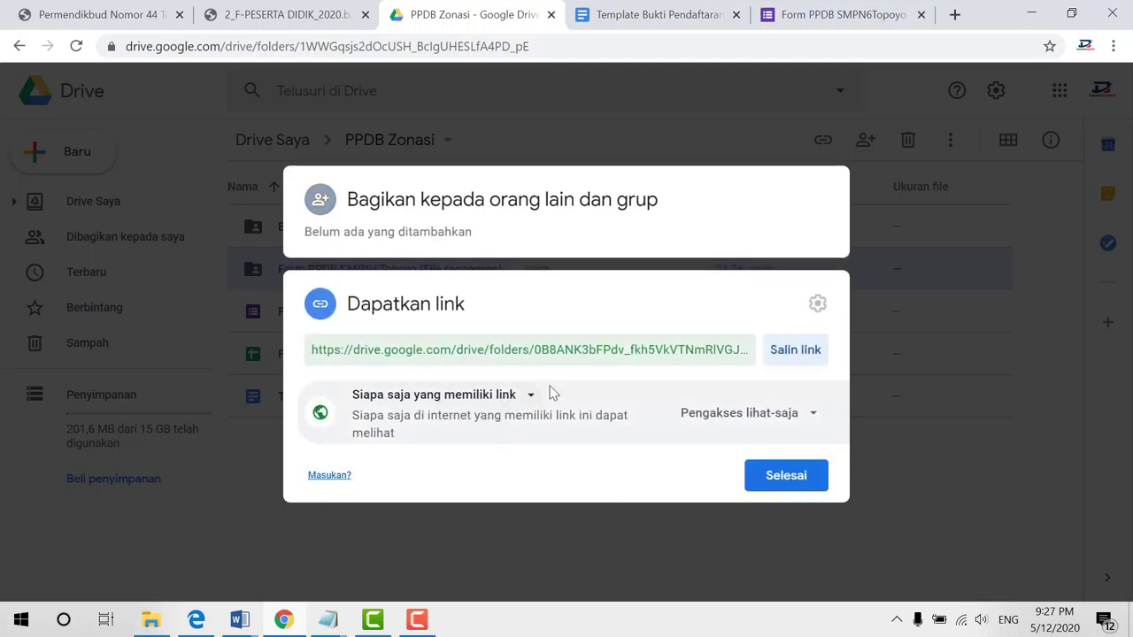
left_click(812, 419)
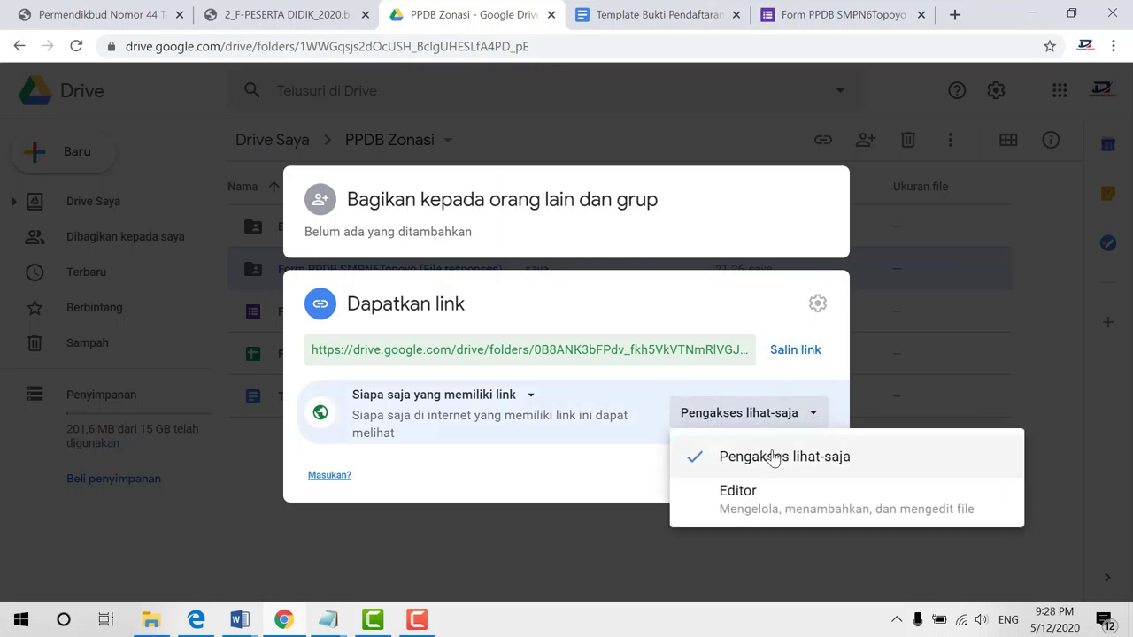
left_click(766, 496)
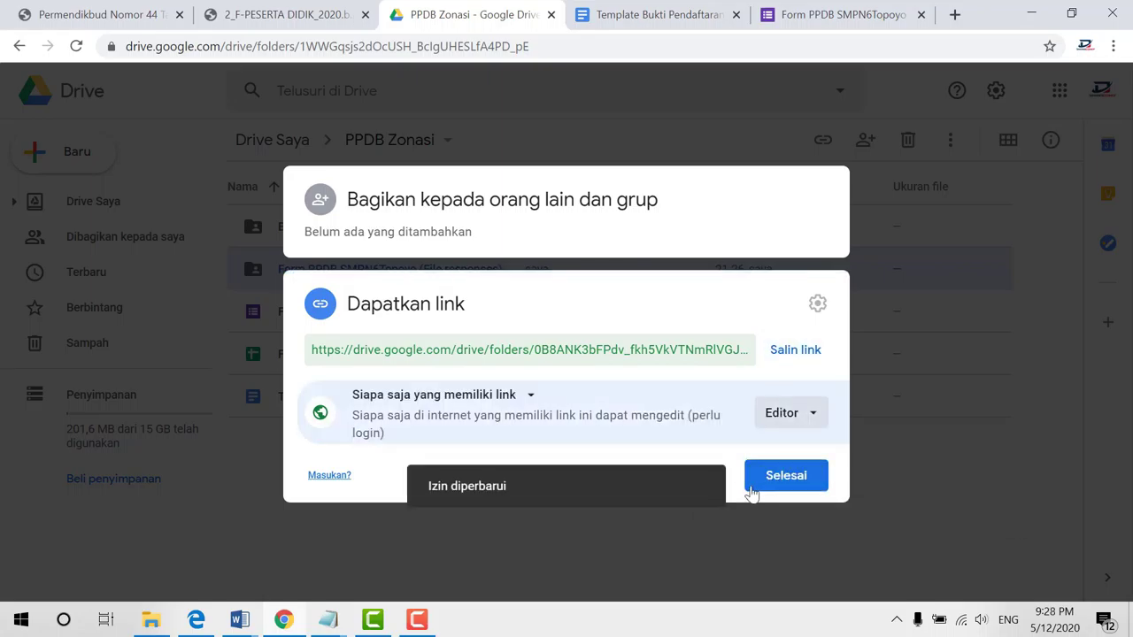
left_click(776, 489)
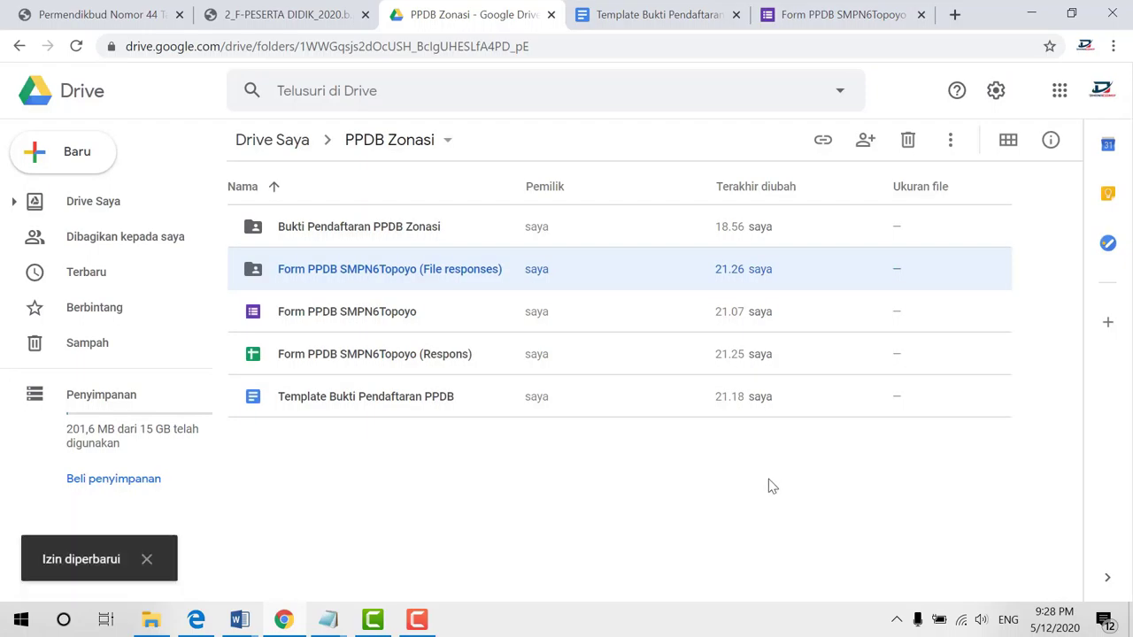
Select the Bukti Pendaftaran PPDB Zonasi folder and return to the Form PPDB SMPN6Topoyo editor
left_click(387, 228)
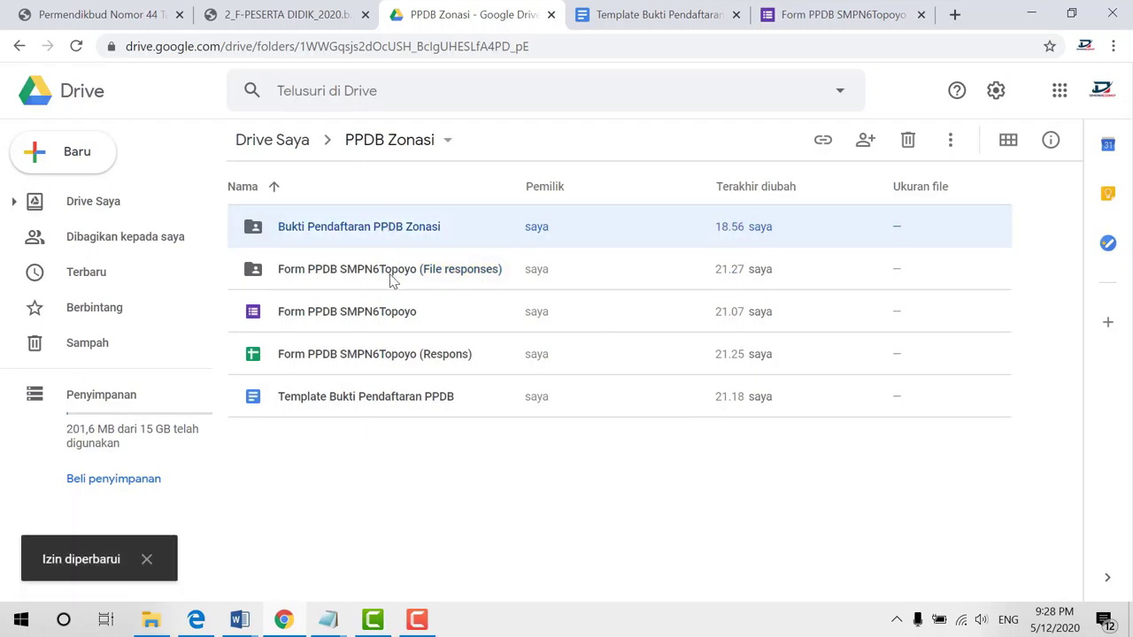
left_click(390, 276)
left_click(397, 228)
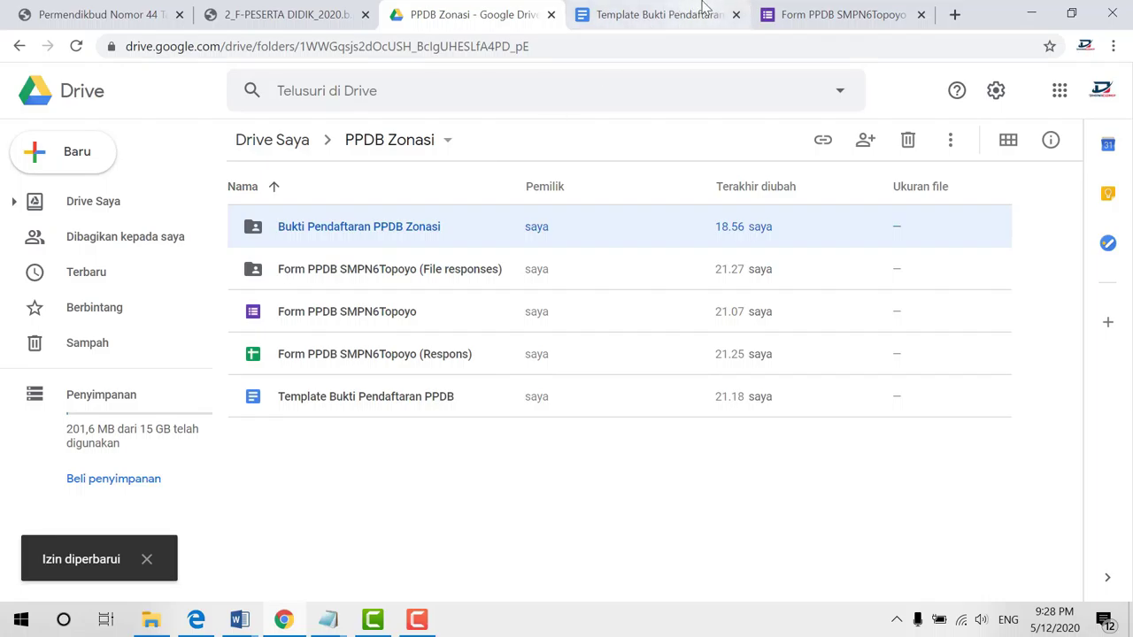
left_click(857, 7)
Preview the form, enter an email address and accept the page-one statement
scroll(787, 235, "up", 3)
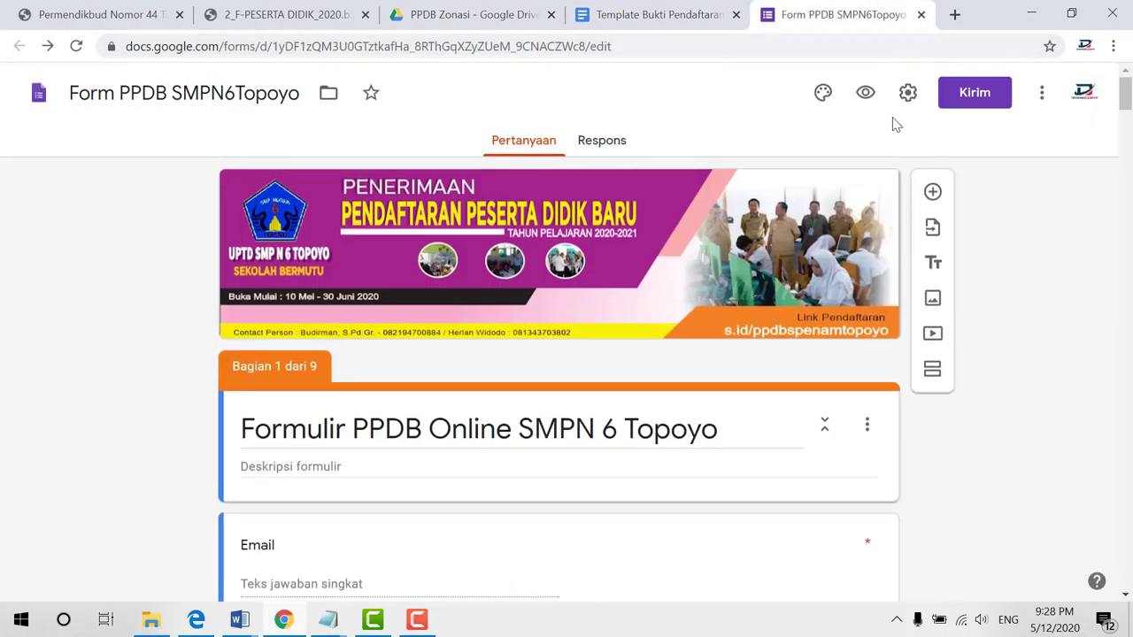
left_click(870, 99)
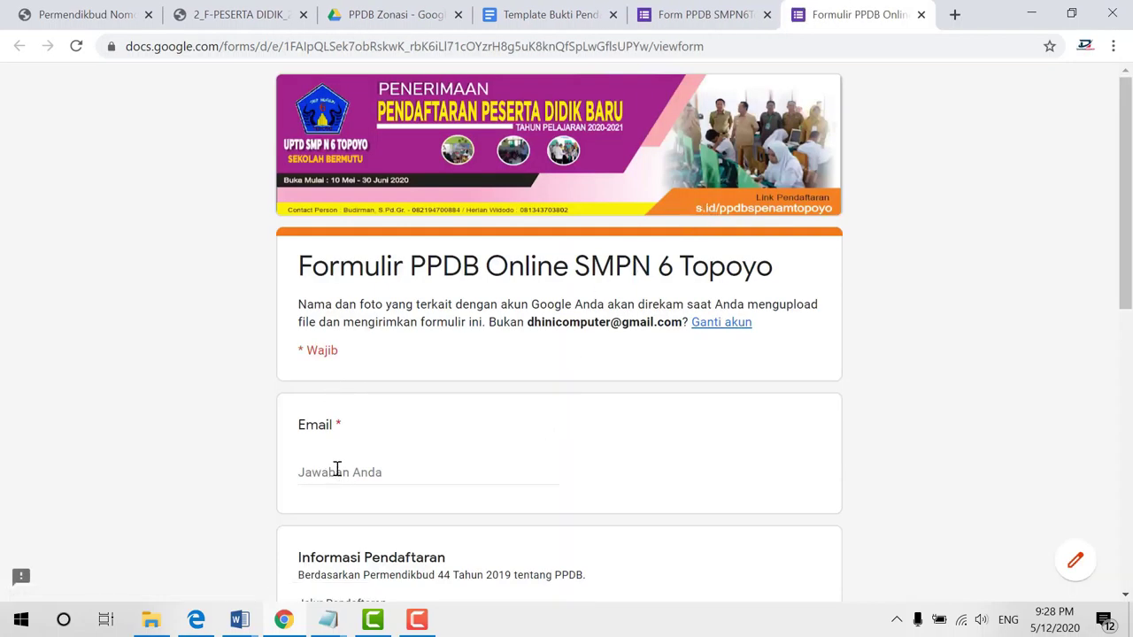
left_click(336, 469)
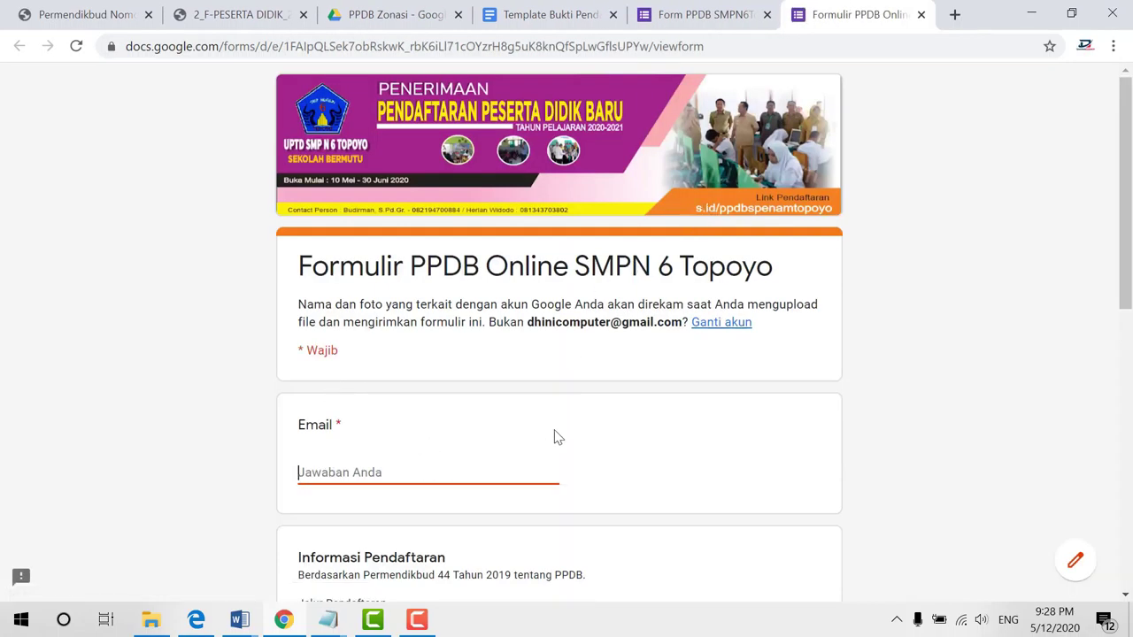
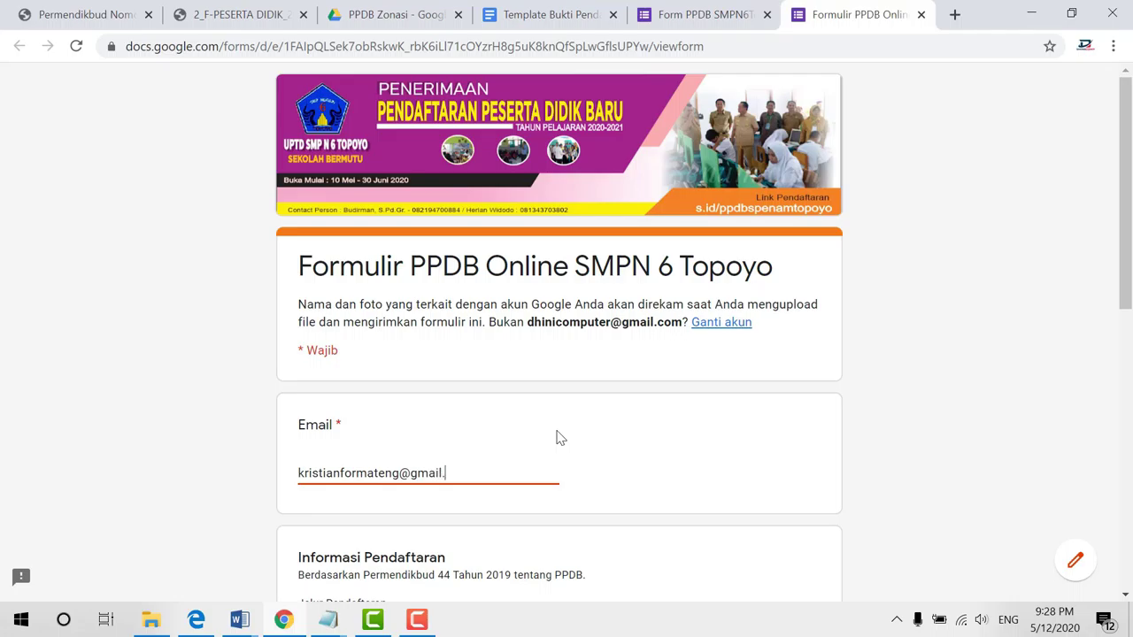
scroll(560, 437, "down", 8)
left_click(306, 379)
left_click(329, 443)
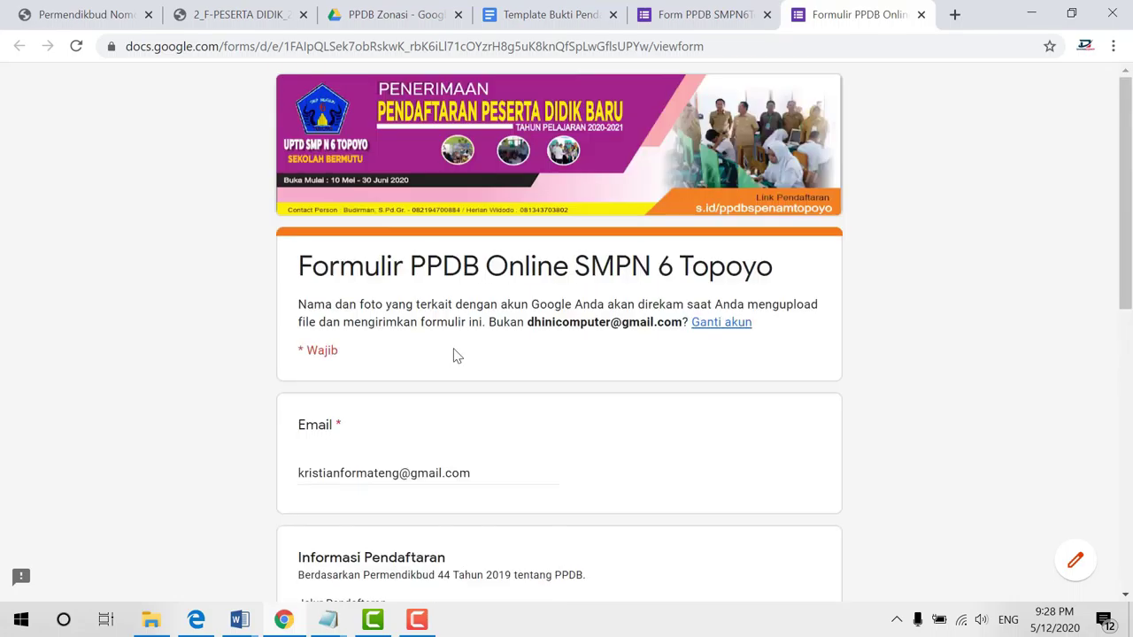
Fill in the student's name, NISN, gender Perempuan, birthplace PALOPO, birth date and NIK
scroll(462, 397, "down", 2)
left_click(425, 309)
left_click(343, 441)
type("8989898990")
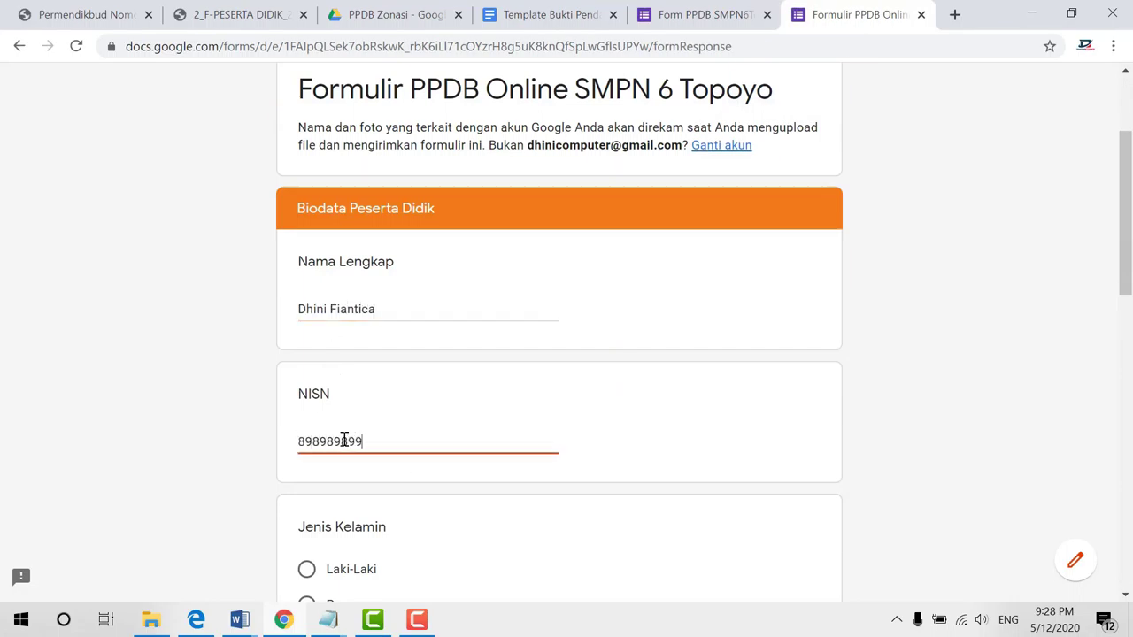
scroll(336, 246, "down", 3)
left_click(357, 414)
scroll(358, 318, "down", 3)
left_click(357, 319)
type("PALOPO")
key("Tab")
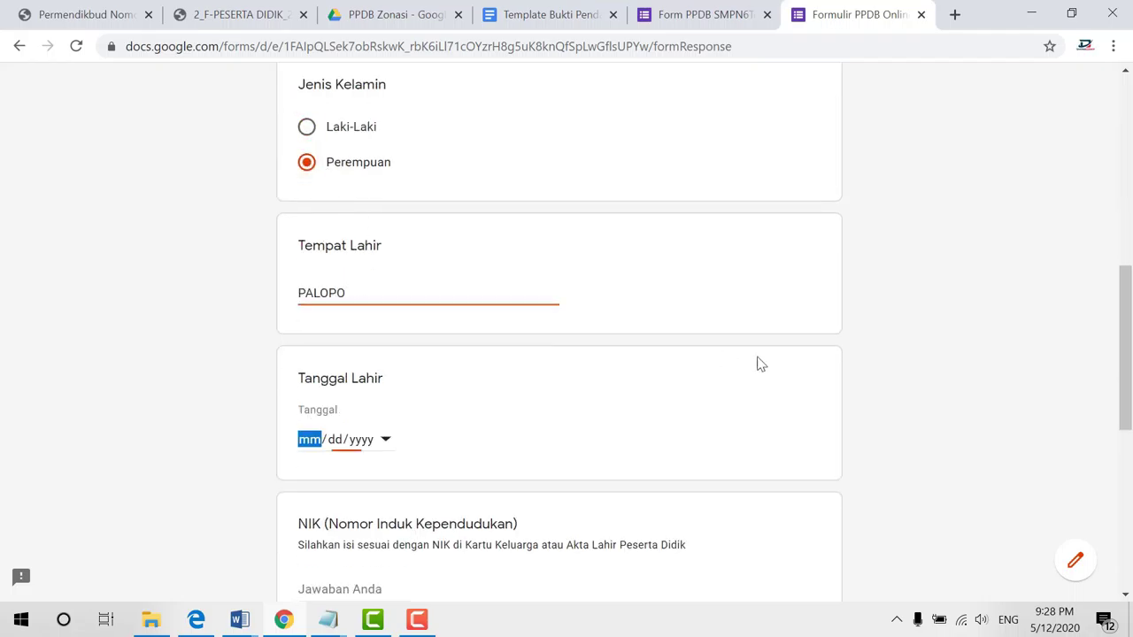
type("02112005")
scroll(756, 362, "down", 2)
left_click(354, 409)
type("987867")
scroll(308, 492, "down", 1)
left_click(298, 299)
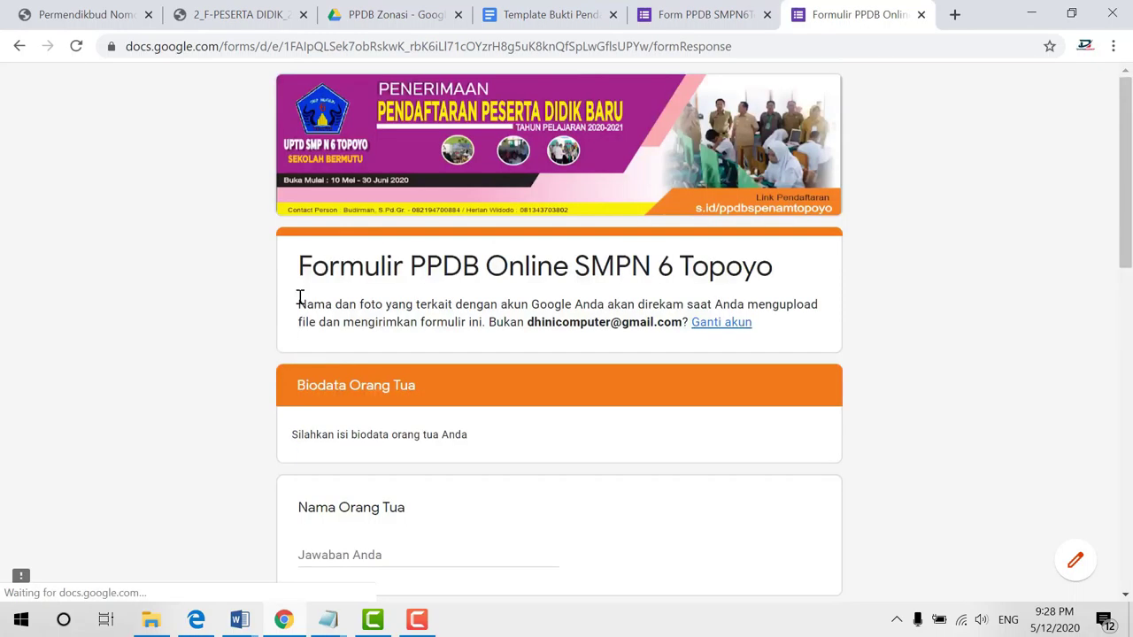
Enter the parent's name, job PNS/TNI/Polri, income Rp. 1.000.000 - Rp. 2.000.000, address and phone
scroll(645, 375, "down", 5)
left_click(354, 202)
type("KRIS")
left_click(306, 327)
scroll(594, 352, "down", 3)
left_click(306, 189)
left_click(594, 351)
type("TOPOYO - ")
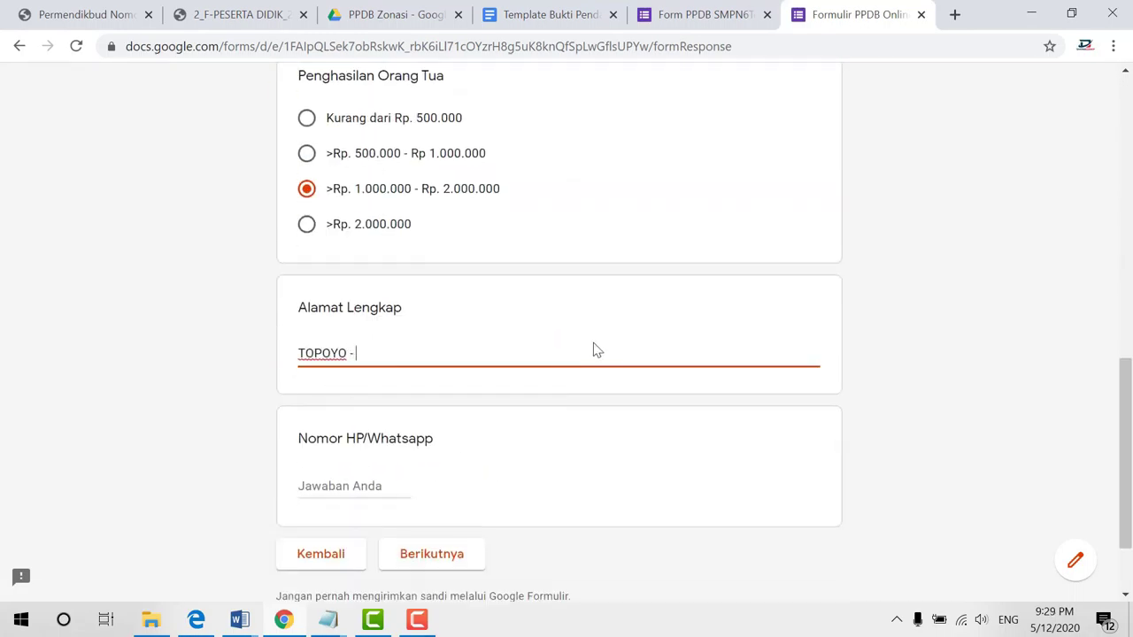
type("MAMUJU TENGAH")
key("Tab")
scroll(455, 431, "down", 2)
left_click(451, 439)
Choose graduation year 2020, the Jalur Zonasi path and SD Inpres Ngapaboa as previous school
scroll(358, 290, "down", 3)
left_click(358, 290)
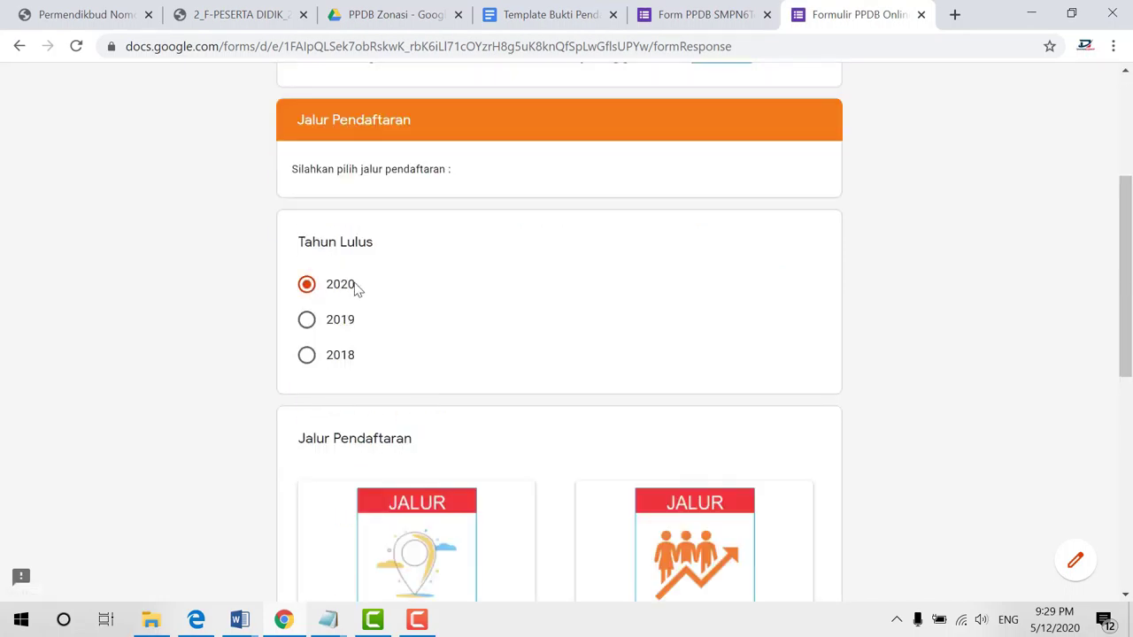
scroll(357, 290, "down", 4)
left_click(306, 332)
scroll(489, 416, "down", 2)
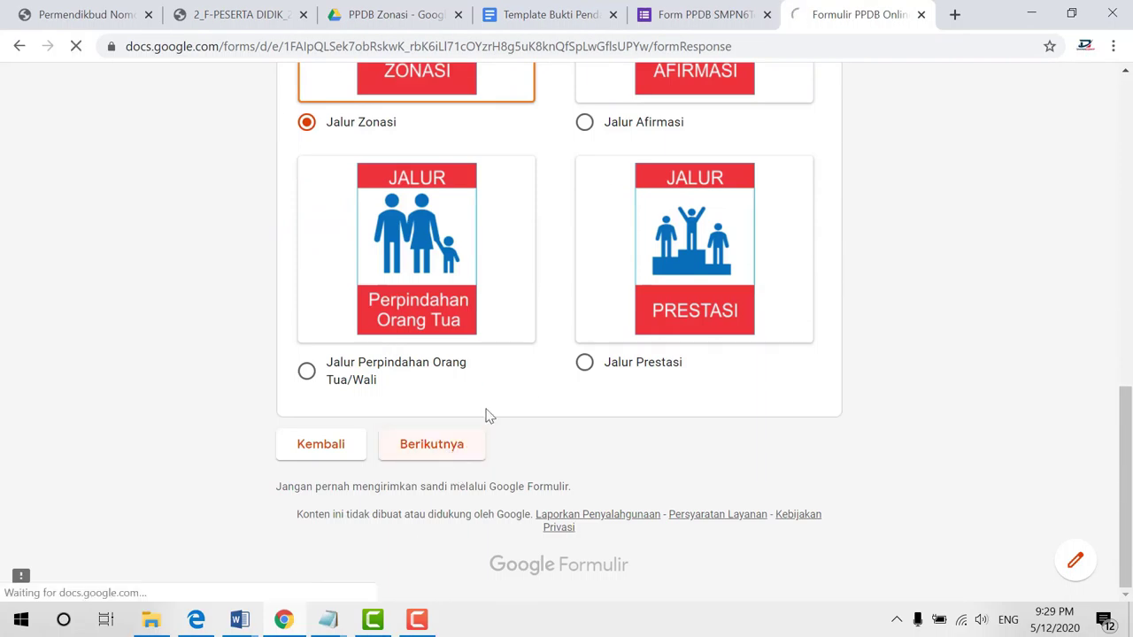
left_click(306, 399)
scroll(404, 399, "down", 2)
left_click(446, 442)
Upload LOGO SPENAM.png as the photo and submit the registration
scroll(344, 127, "down", 3)
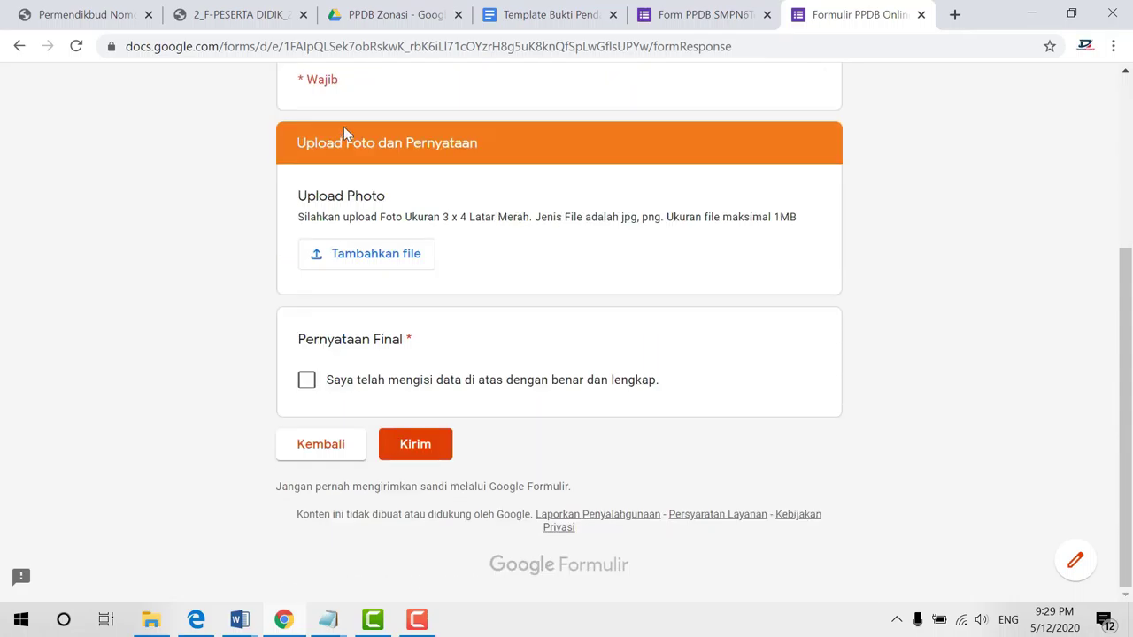
left_click(365, 254)
left_click(559, 346)
scroll(354, 221, "down", 3)
left_click(202, 152)
left_click(404, 394)
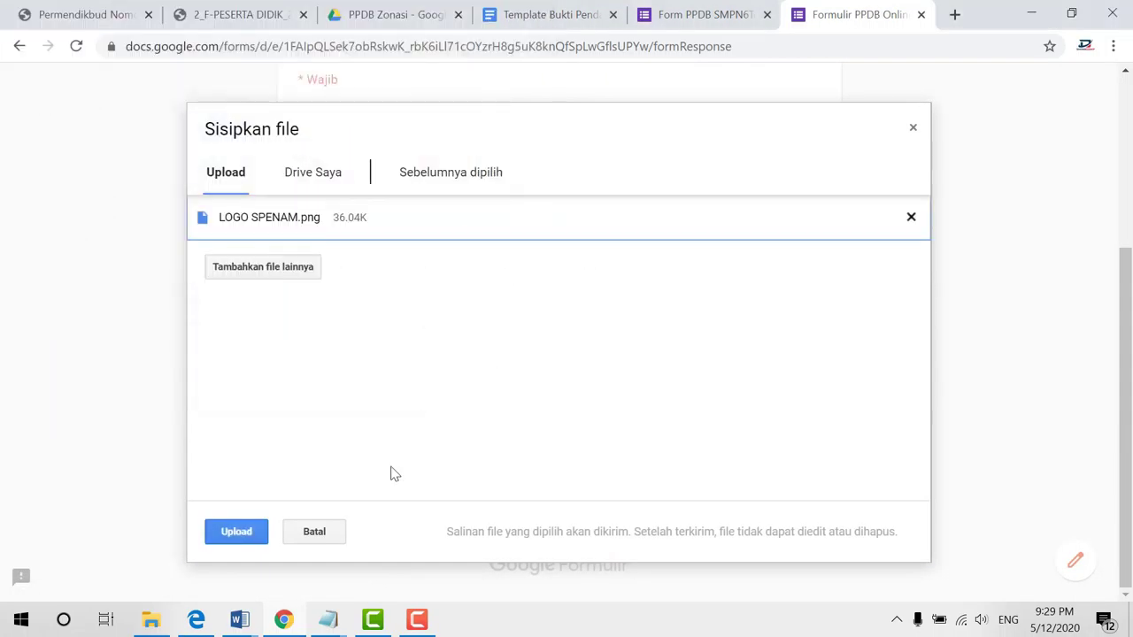
left_click(241, 534)
left_click(443, 450)
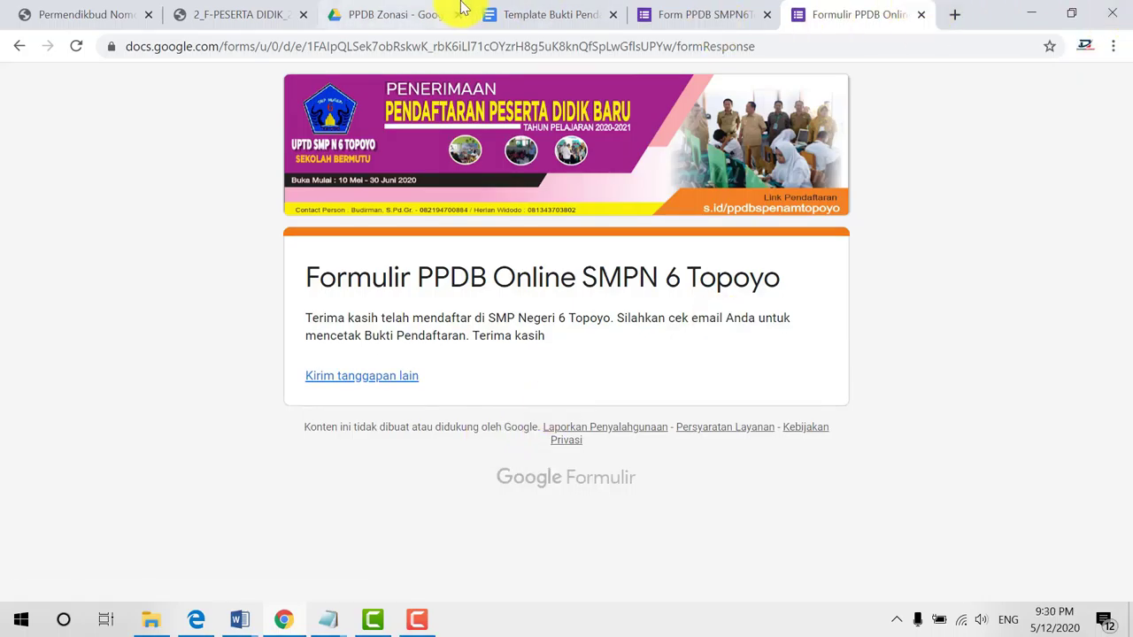
Open the form's linked responses spreadsheet from the form editor's responses view
left_click(721, 13)
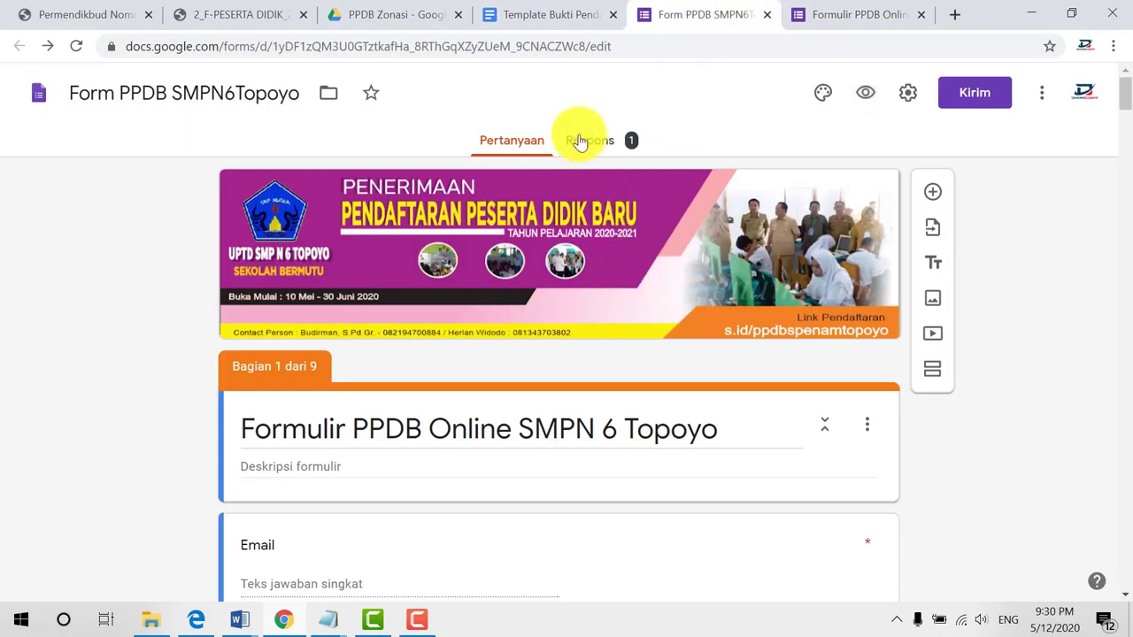
left_click(580, 143)
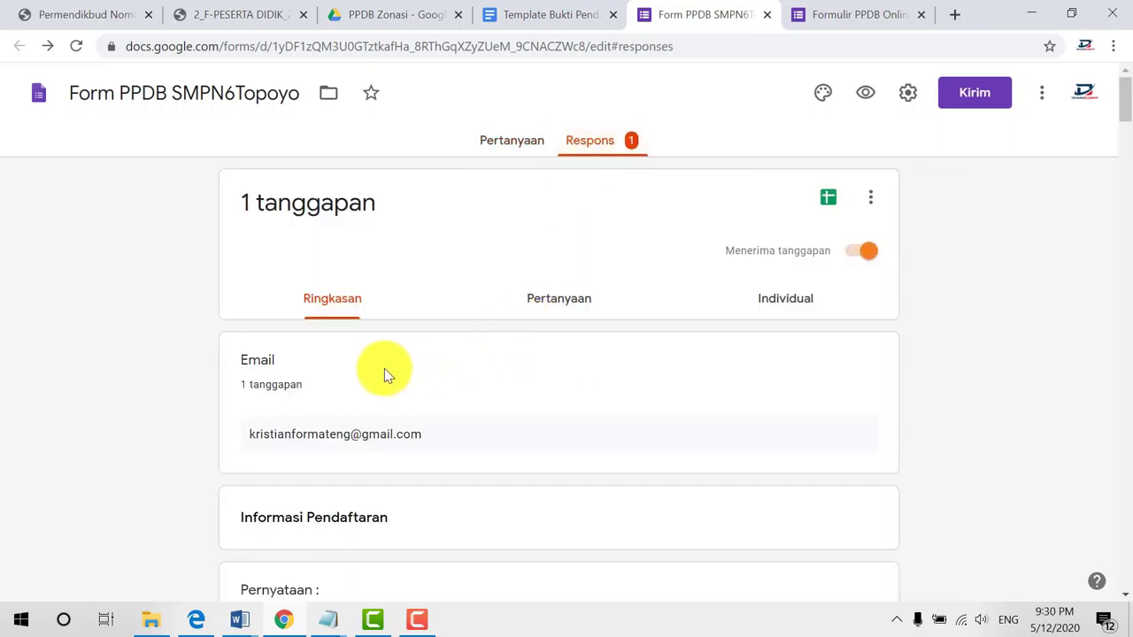
scroll(380, 358, "down", 2)
scroll(712, 142, "up", 2)
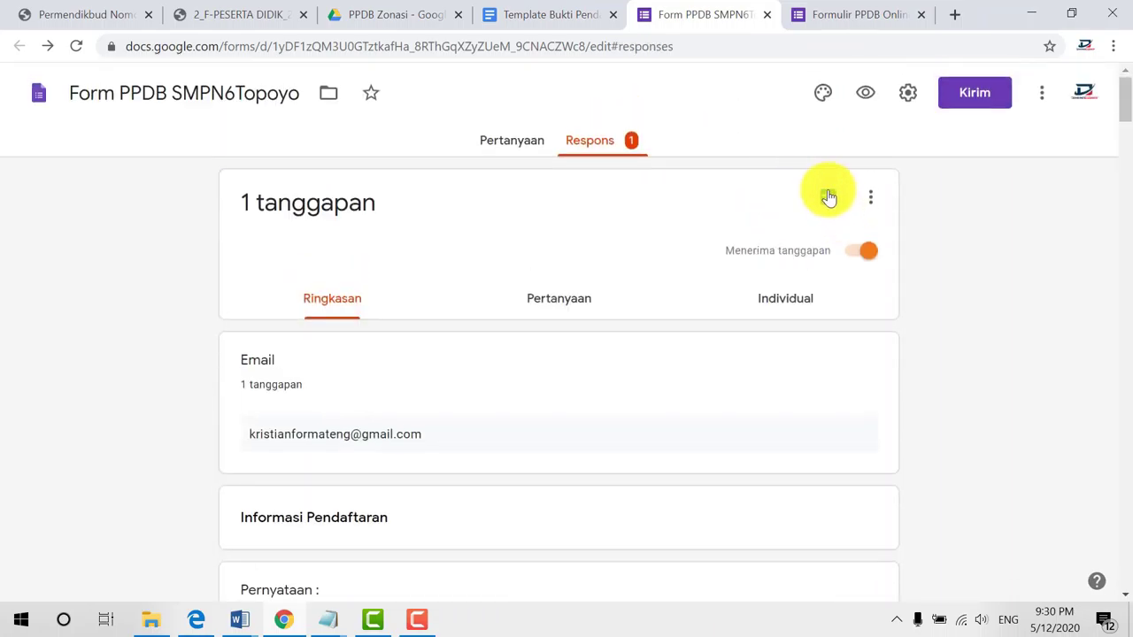
left_click(824, 192)
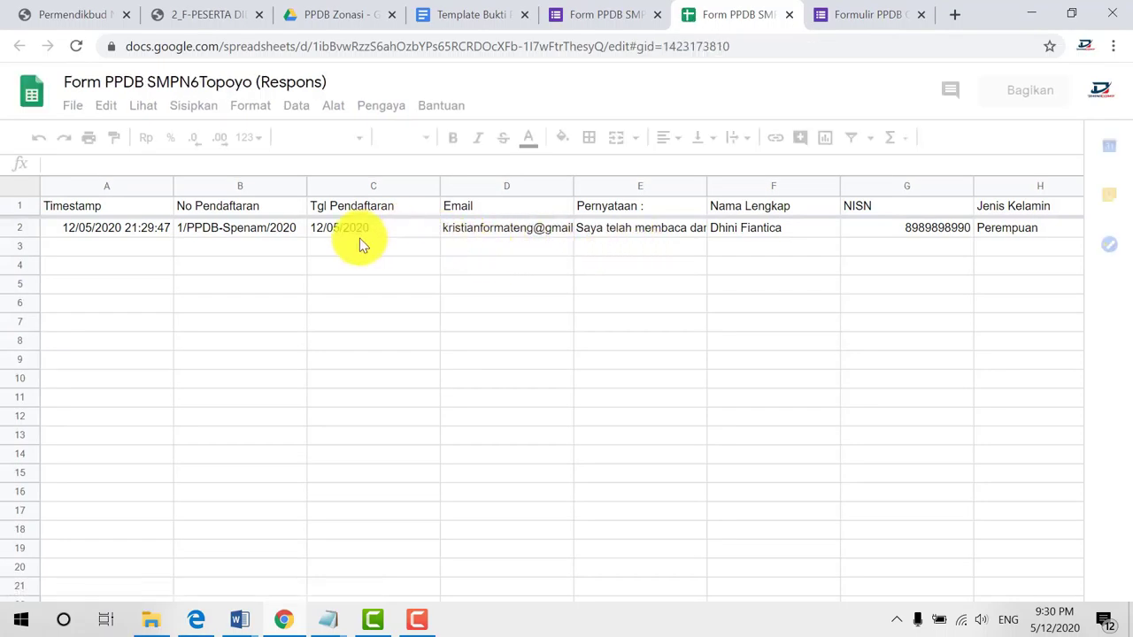
Step through row 2's answers from B2 across to the uploaded photo link
left_click(238, 228)
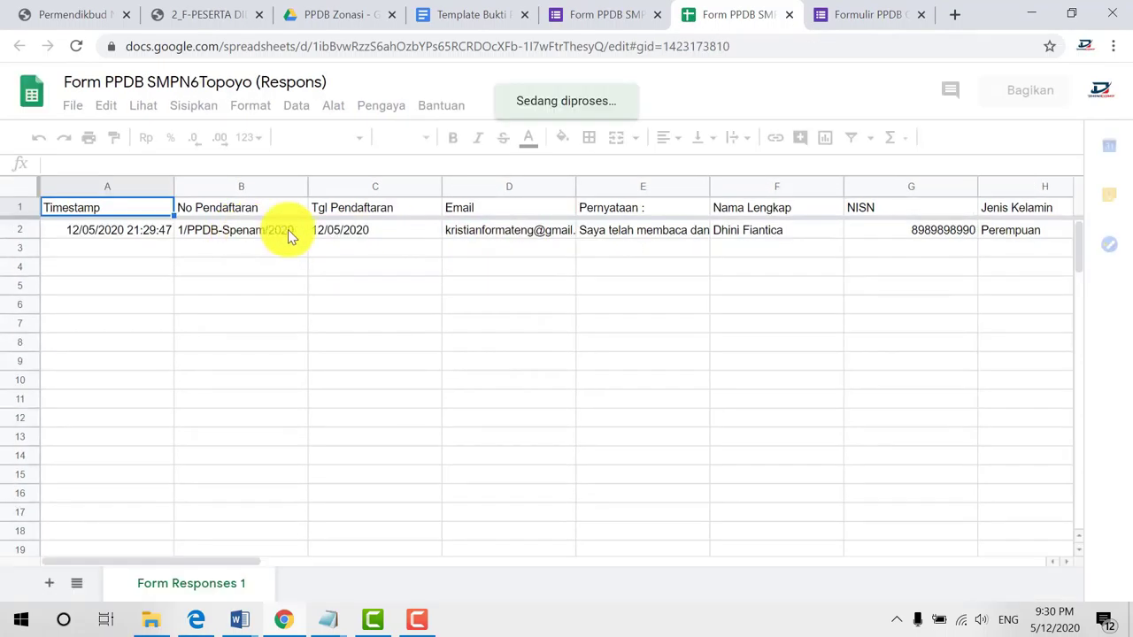
left_click(368, 232)
left_click(470, 229)
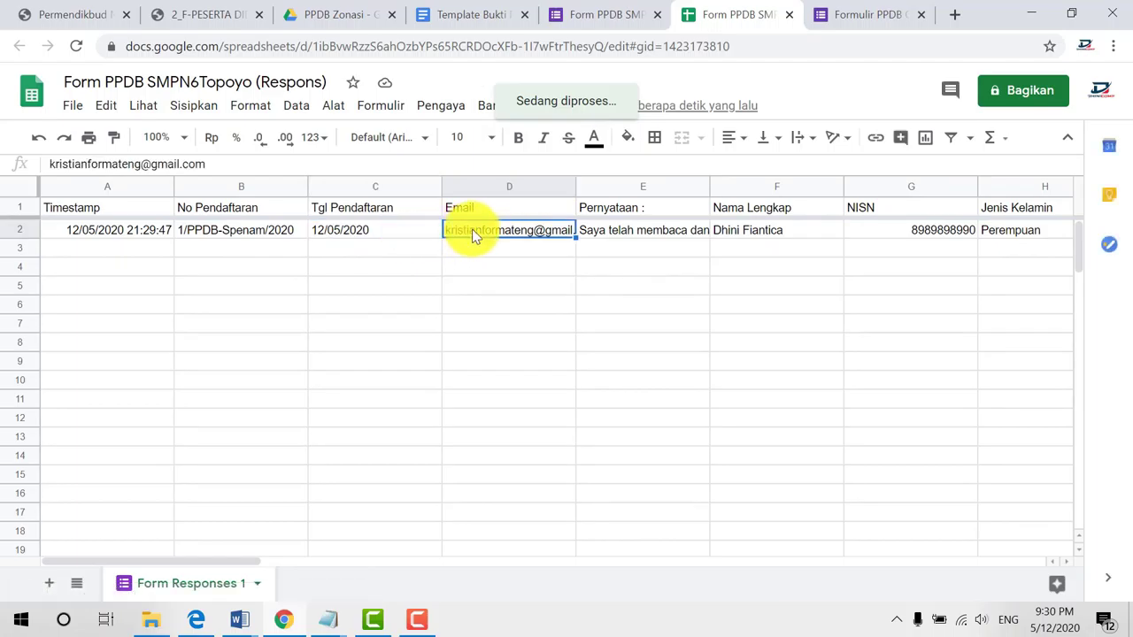
key("Right")
key("Right")
key("Right")
key("Right")
key("Right")
key("Right")
key("Right")
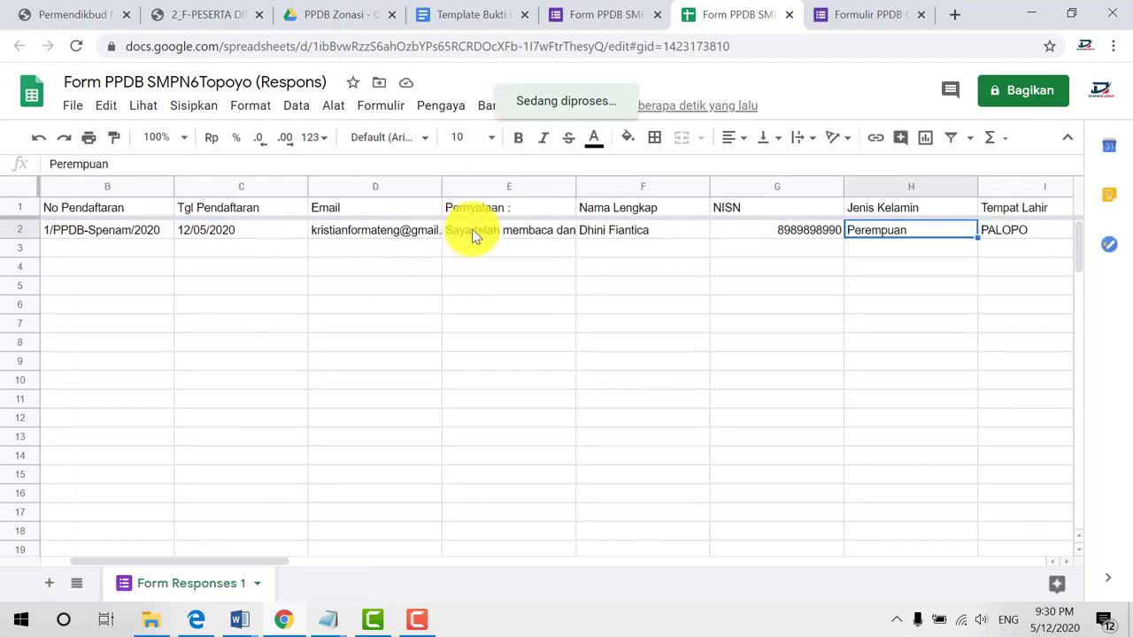
key("Right")
key("Right")
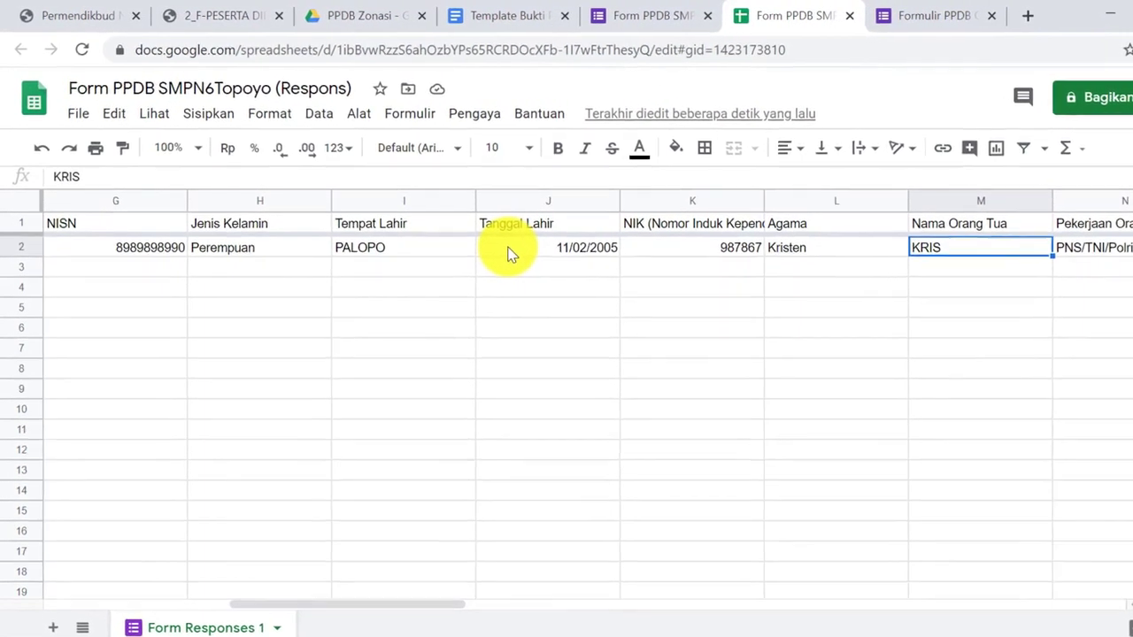
key("Right")
key("Right")
key("Right")
key("Right")
key("Right")
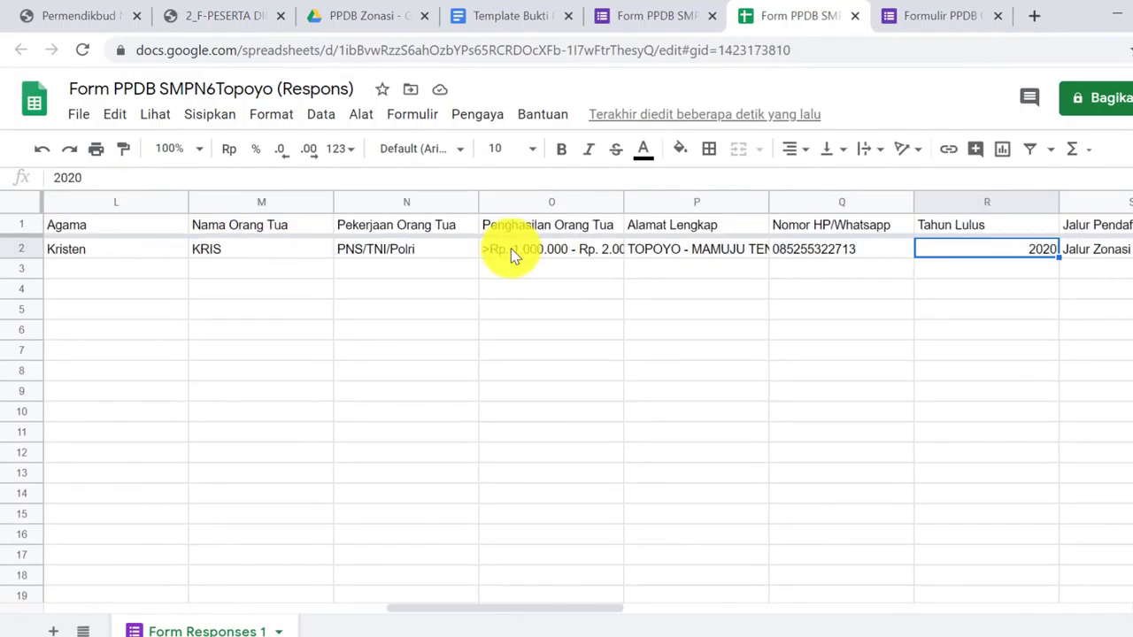
key("Right")
key("Right")
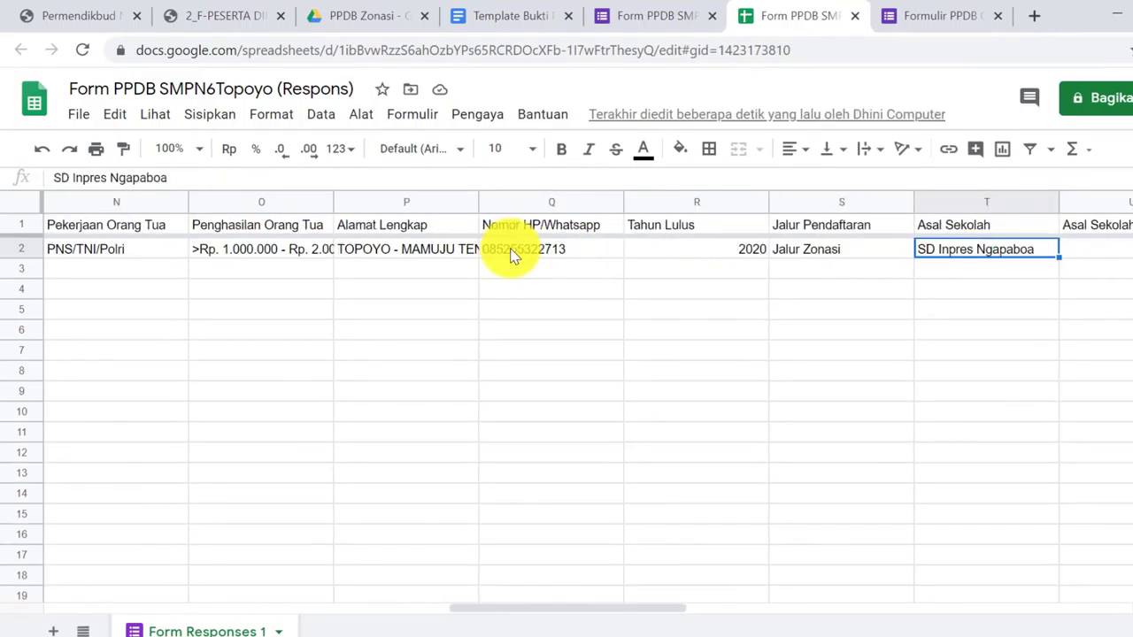
key("Left")
key("Right")
key("Right")
key("Right")
key("Right")
key("Right")
key("Right")
key("Right")
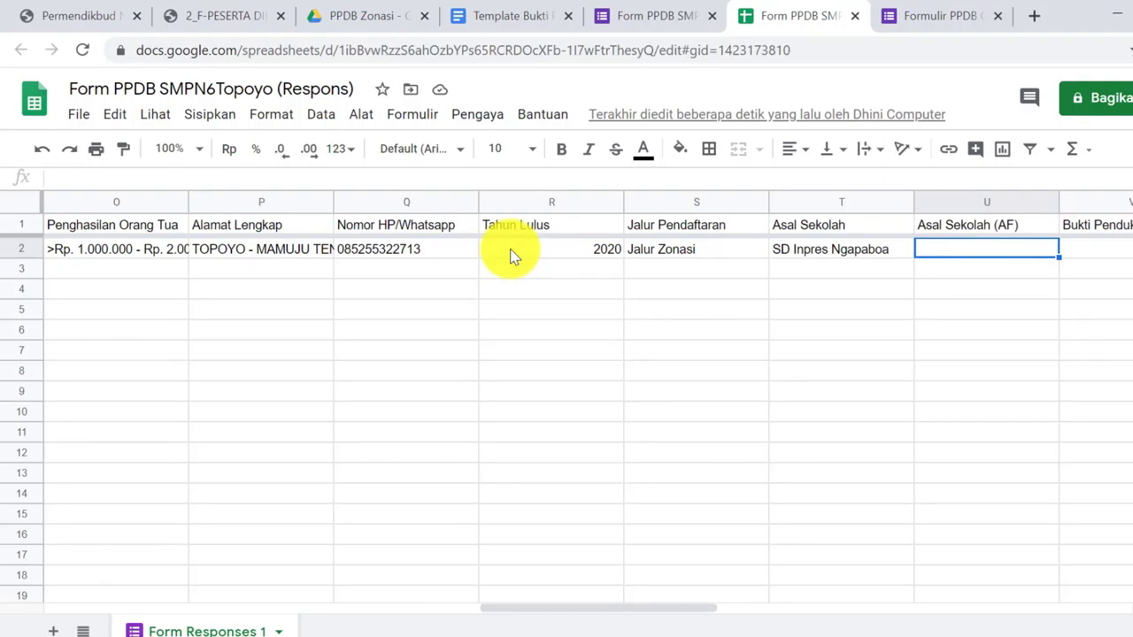
key("Right")
key("Right")
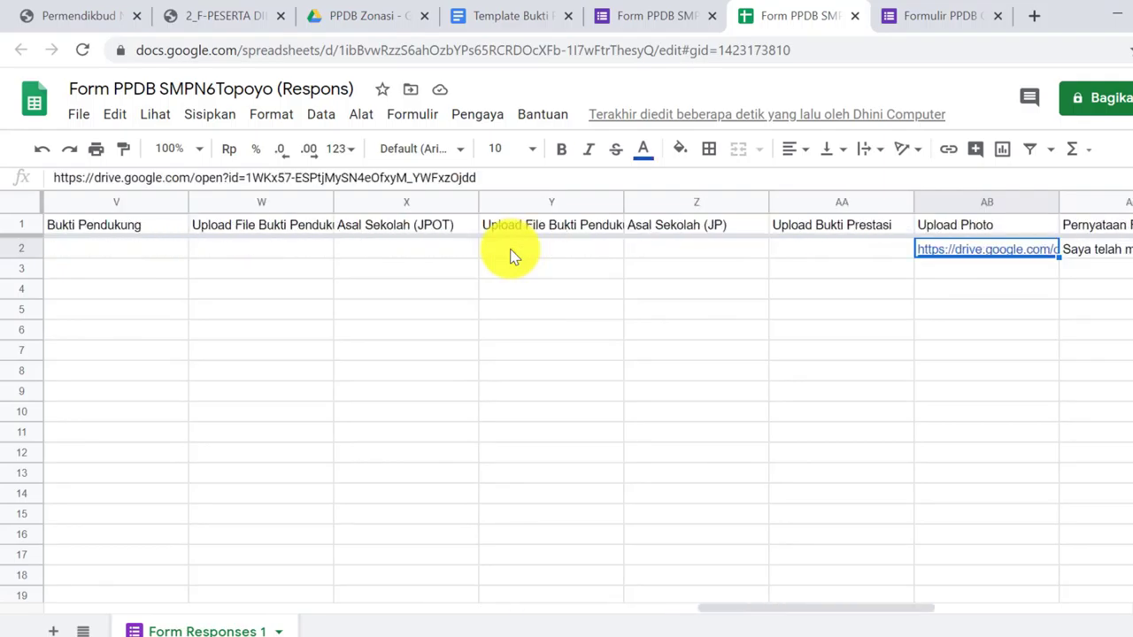
key("Right")
key("Right")
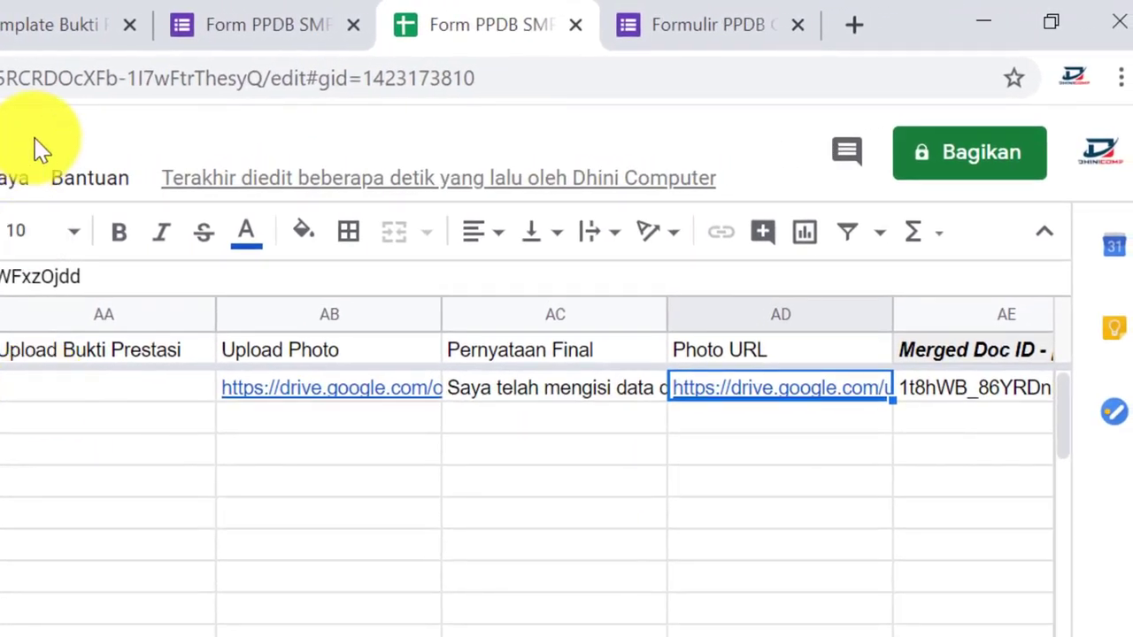
left_click(796, 399)
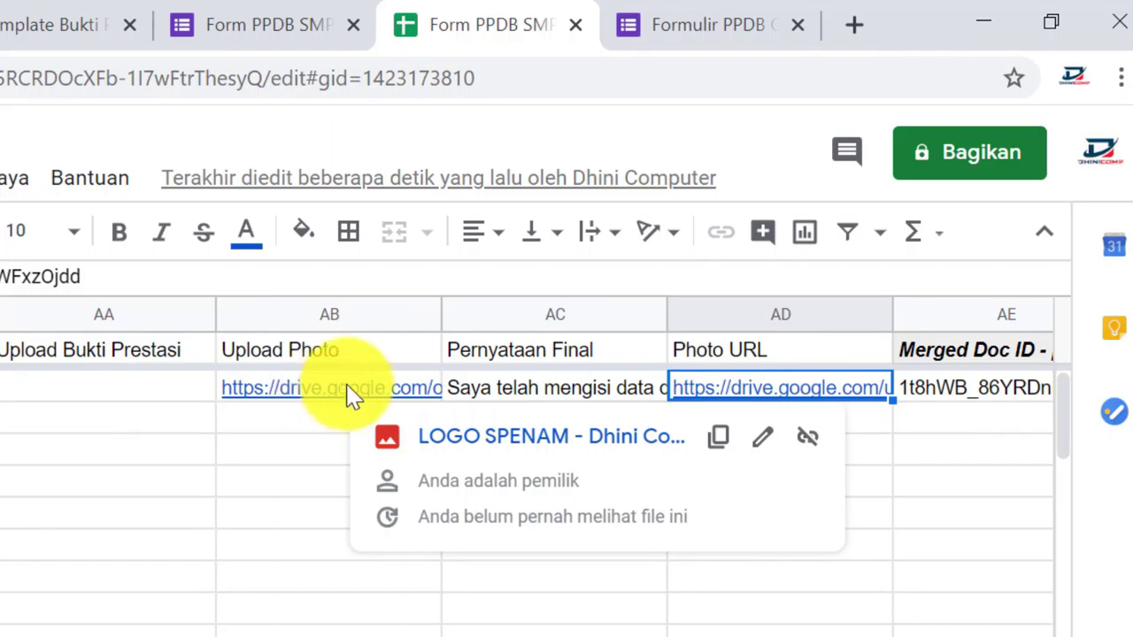
Check the Merged Doc ID in AE2 and select the merge status in AH2
left_click(963, 403)
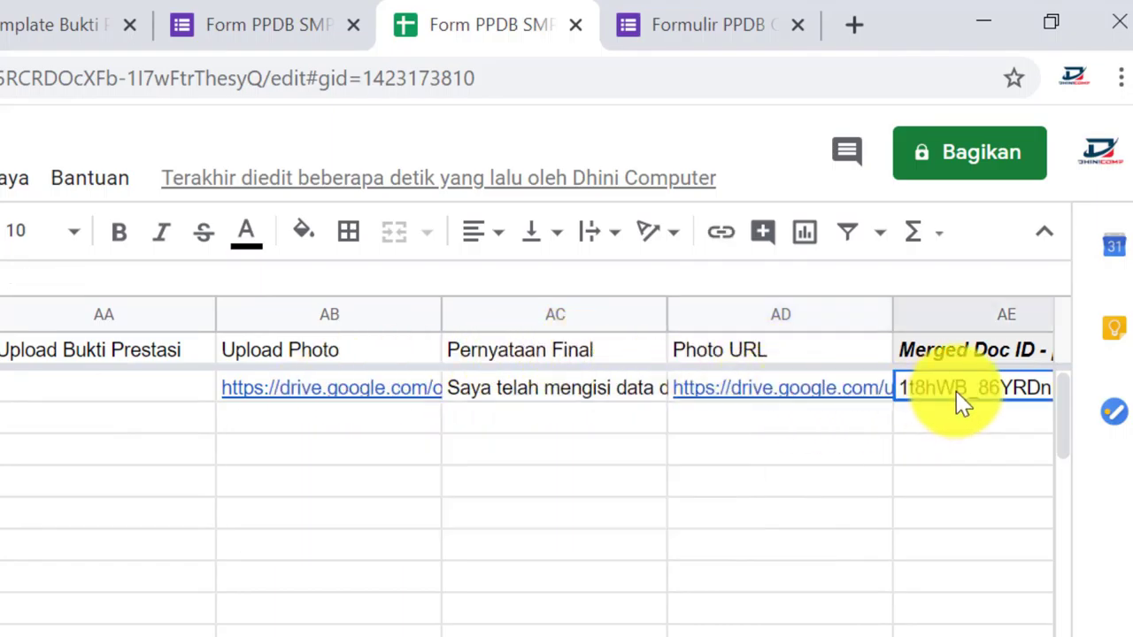
key("Right")
key("Right")
key("Right")
key("Right")
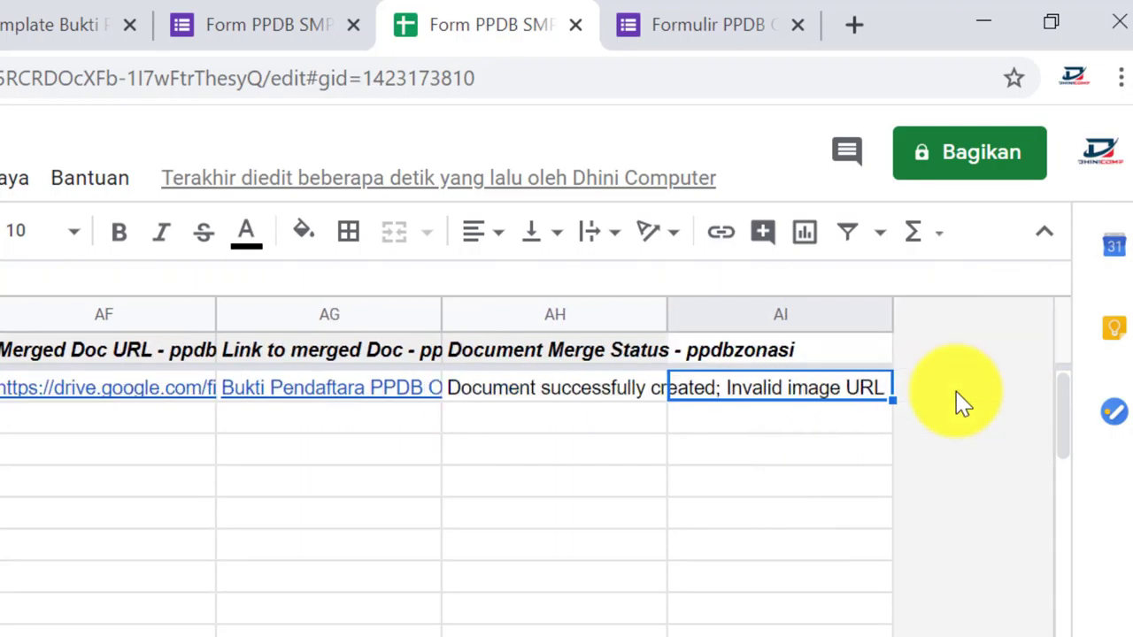
key("Left")
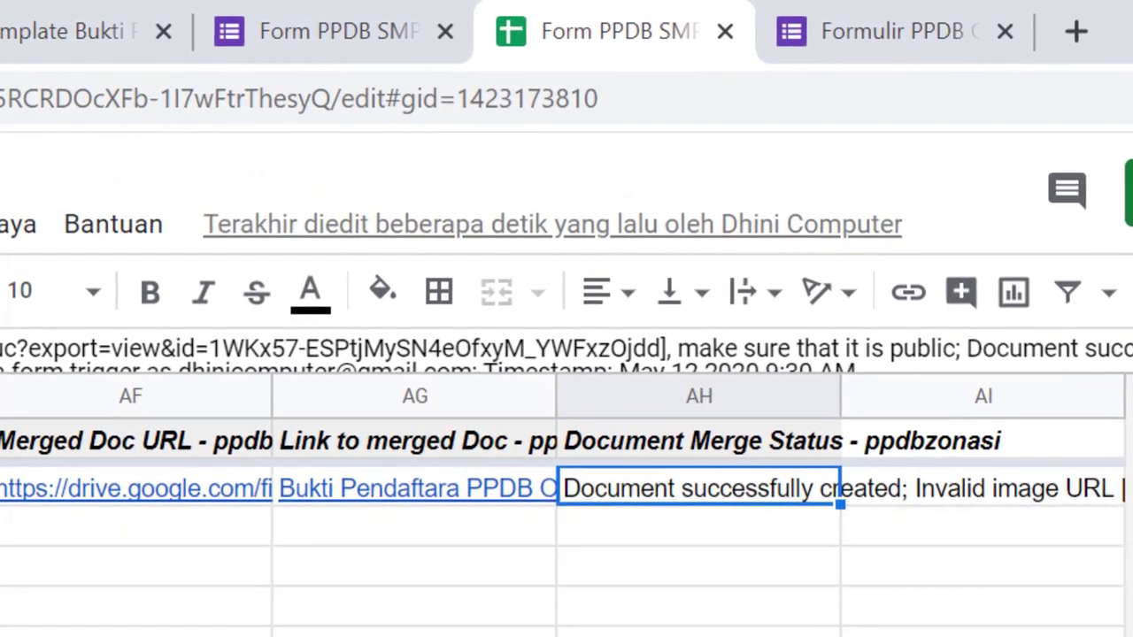
left_click(982, 497)
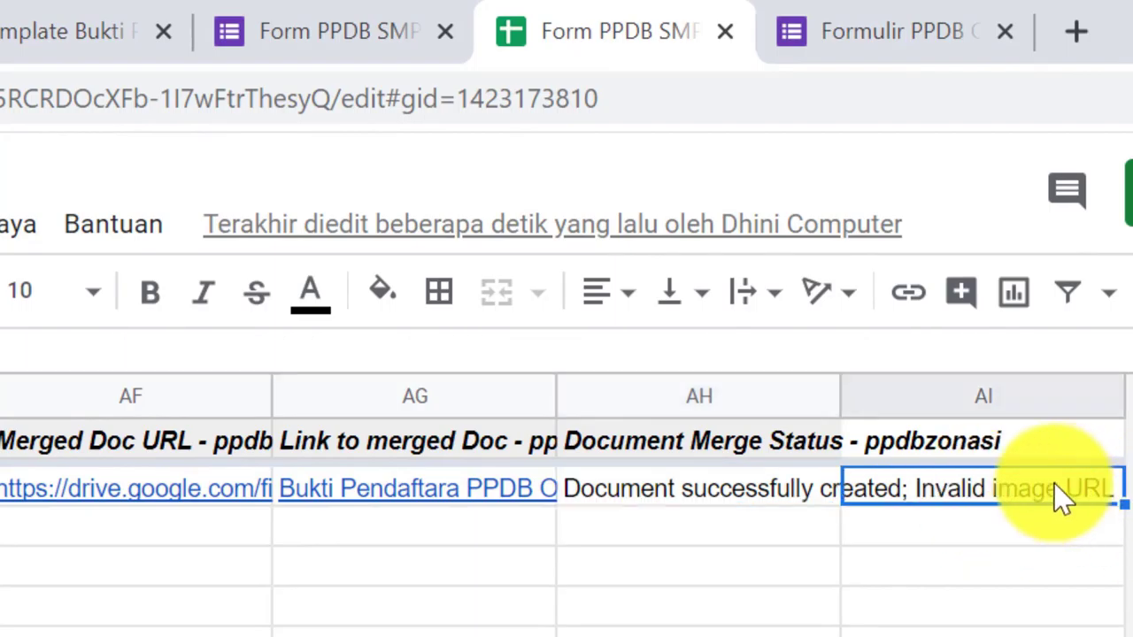
left_click(772, 501)
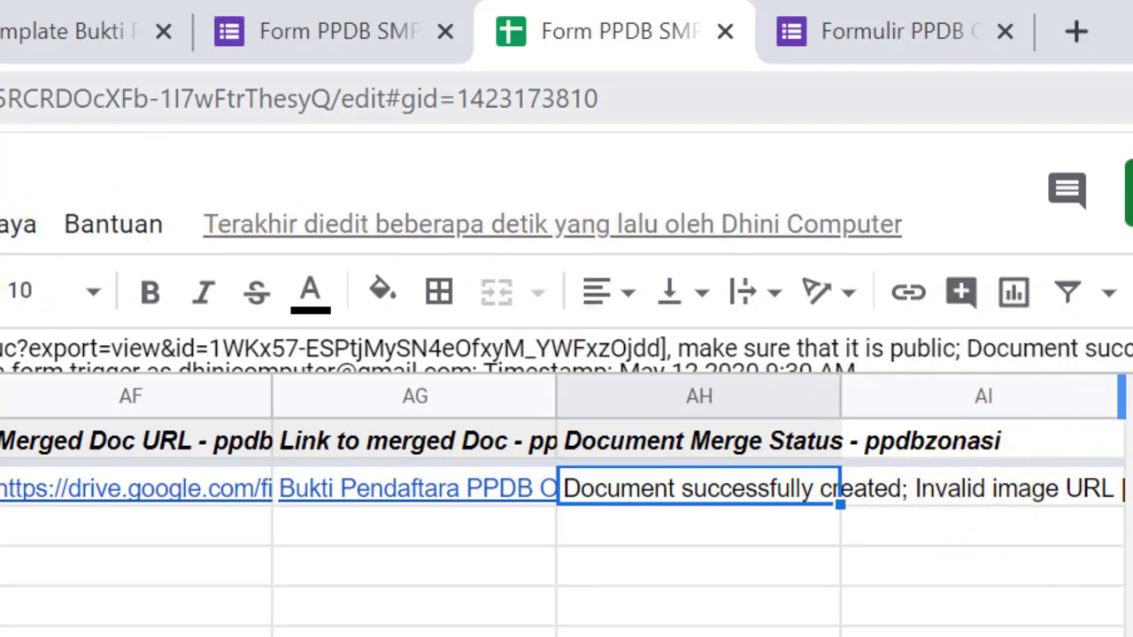
Expand the formula bar and highlight the invalid photo URL and public-access warning
left_click(489, 350)
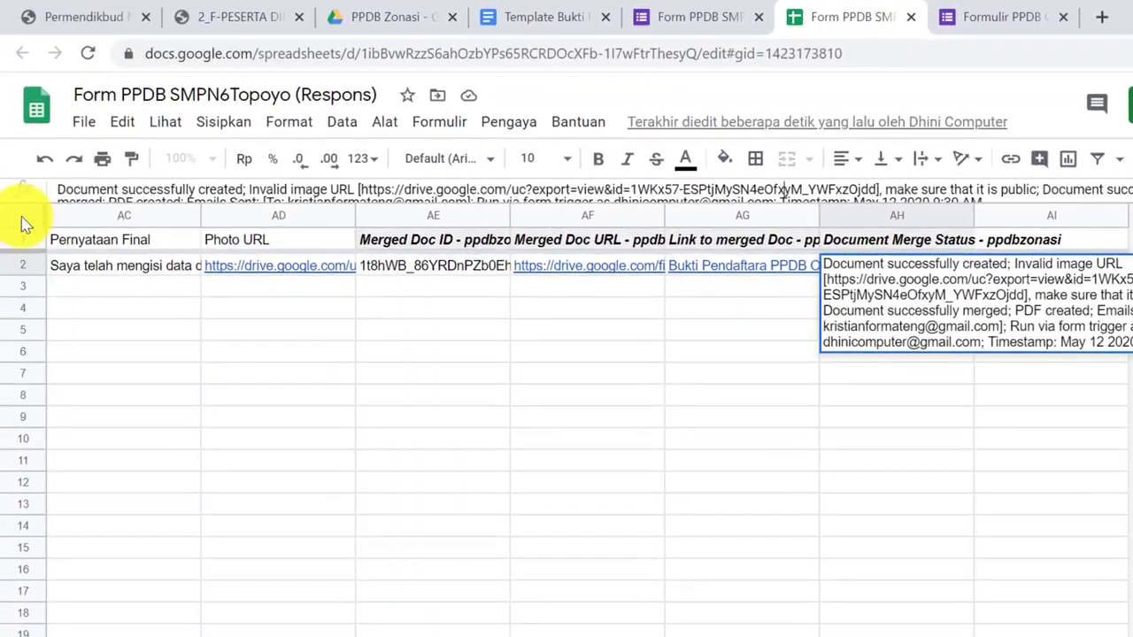
left_click_drag(28, 199, 15, 252)
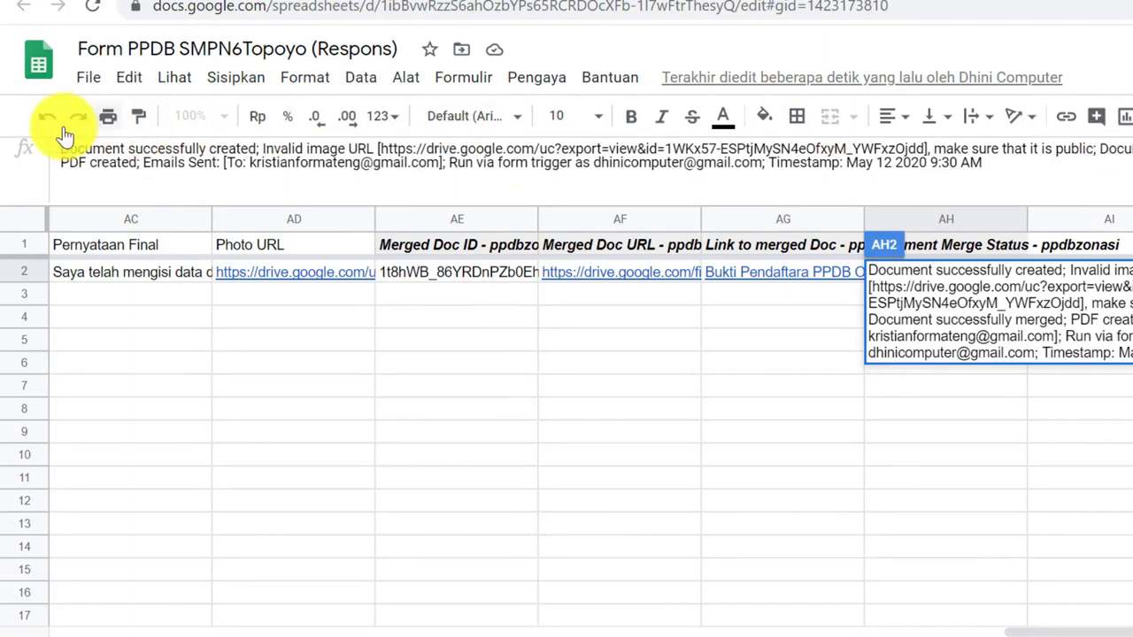
left_click_drag(281, 164, 450, 153)
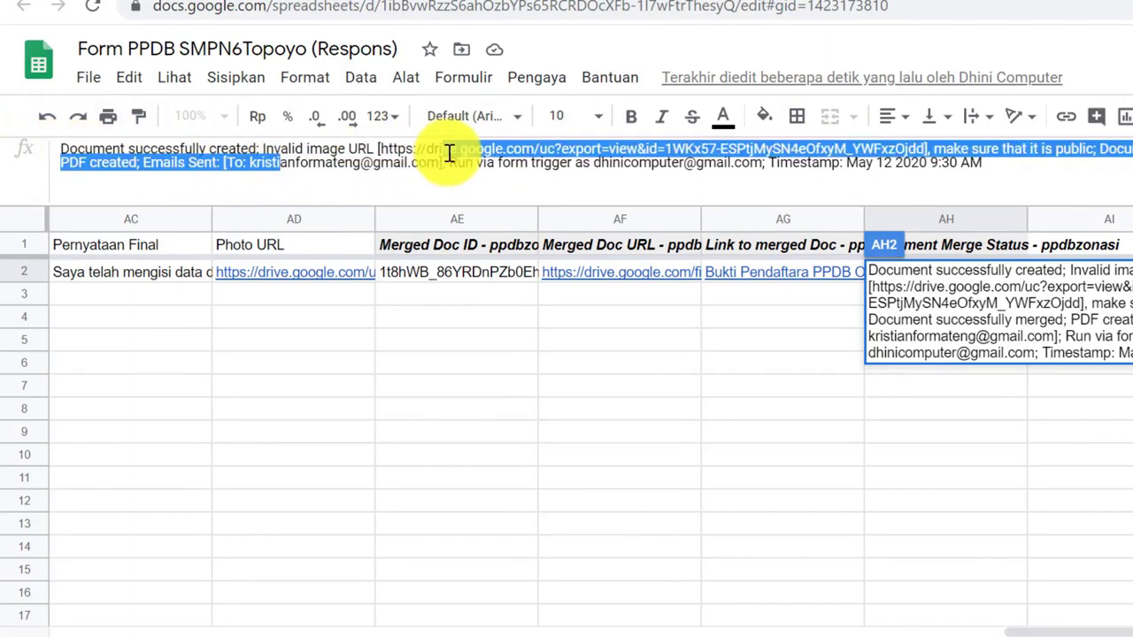
left_click(531, 166)
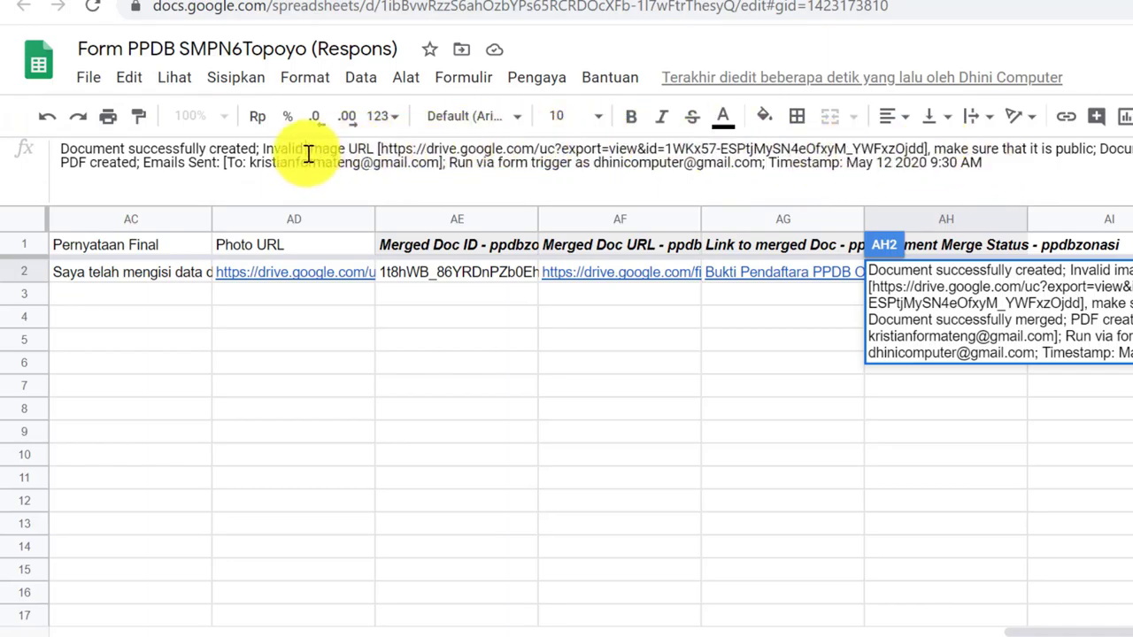
left_click_drag(426, 150, 1055, 147)
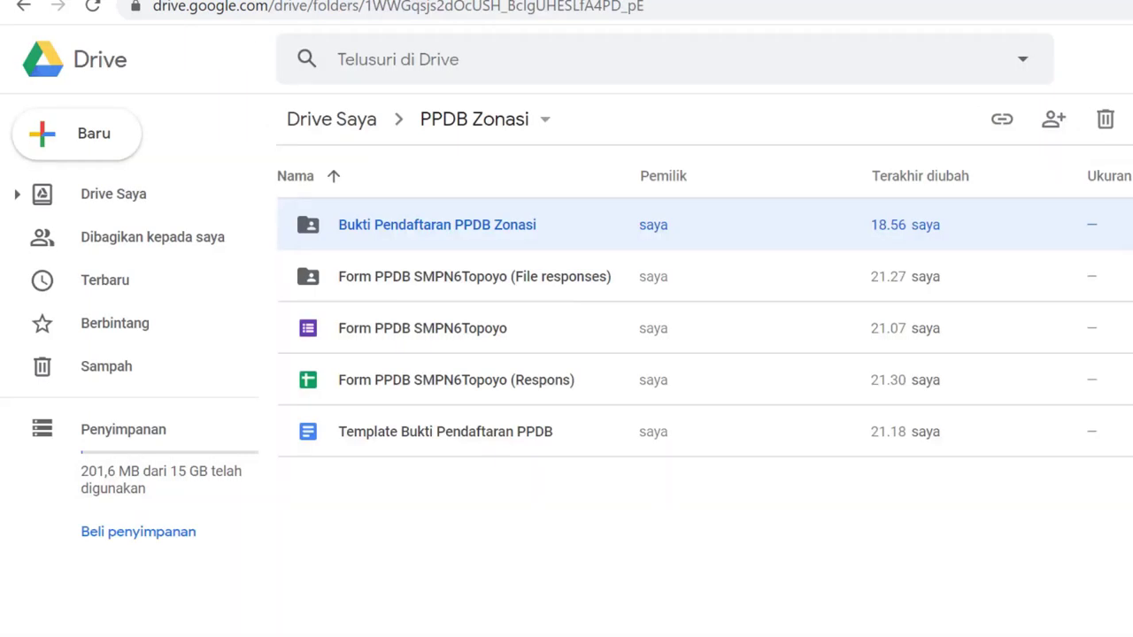
Open the Bukti Pendaftaran PPDB Zonasi folder and preview the generated registration-proof PDF
left_click(544, 277)
right_click(537, 278)
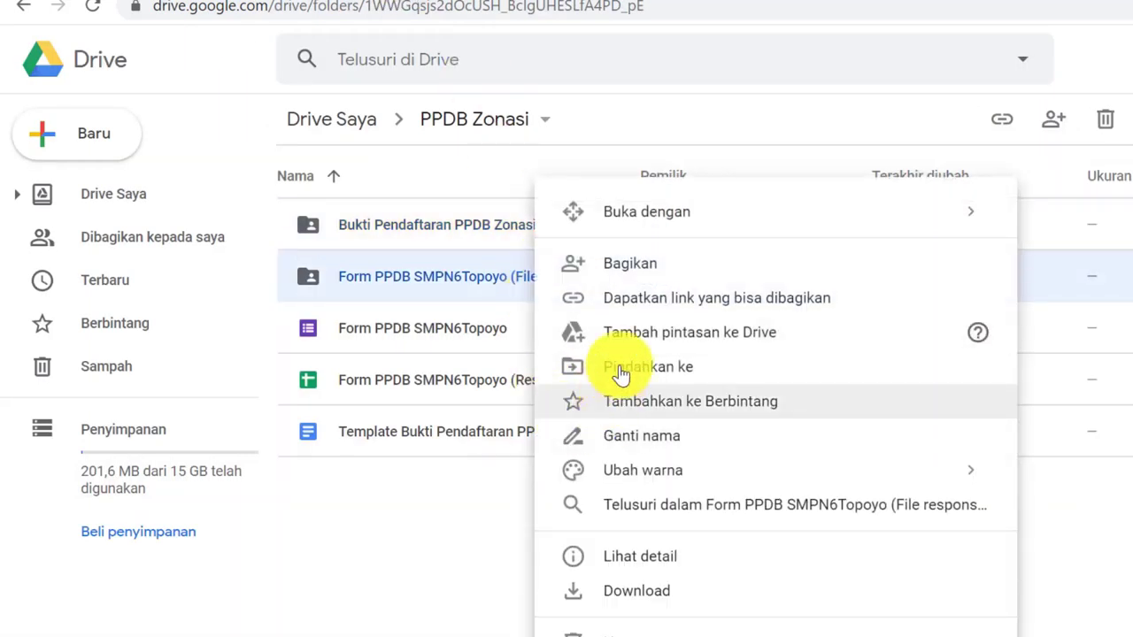
left_click(403, 226)
double_click(403, 226)
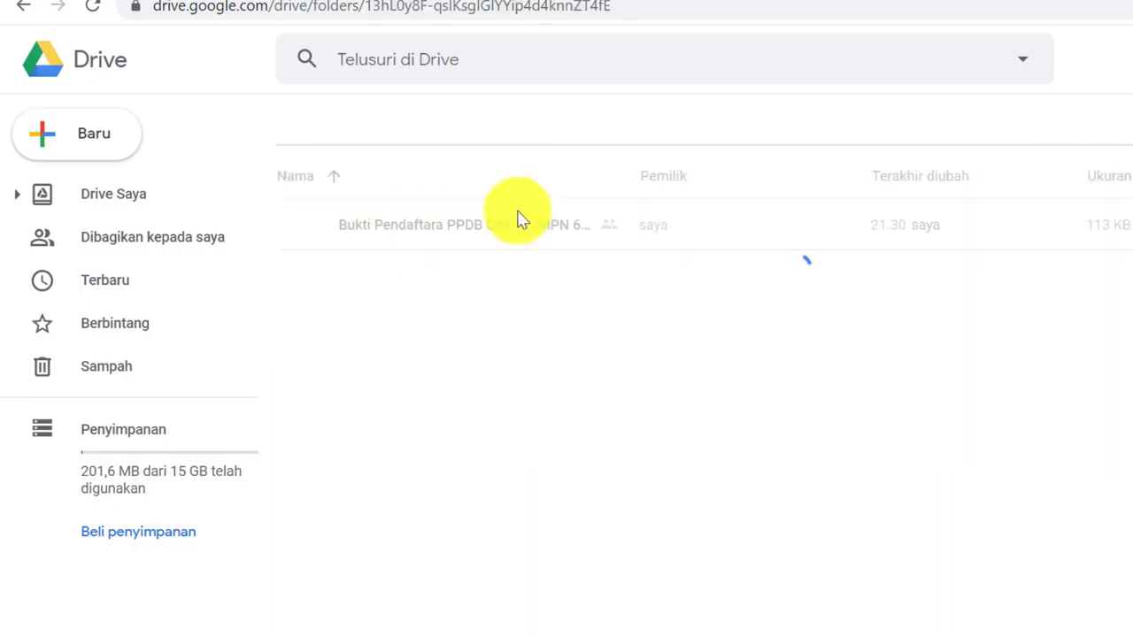
double_click(531, 222)
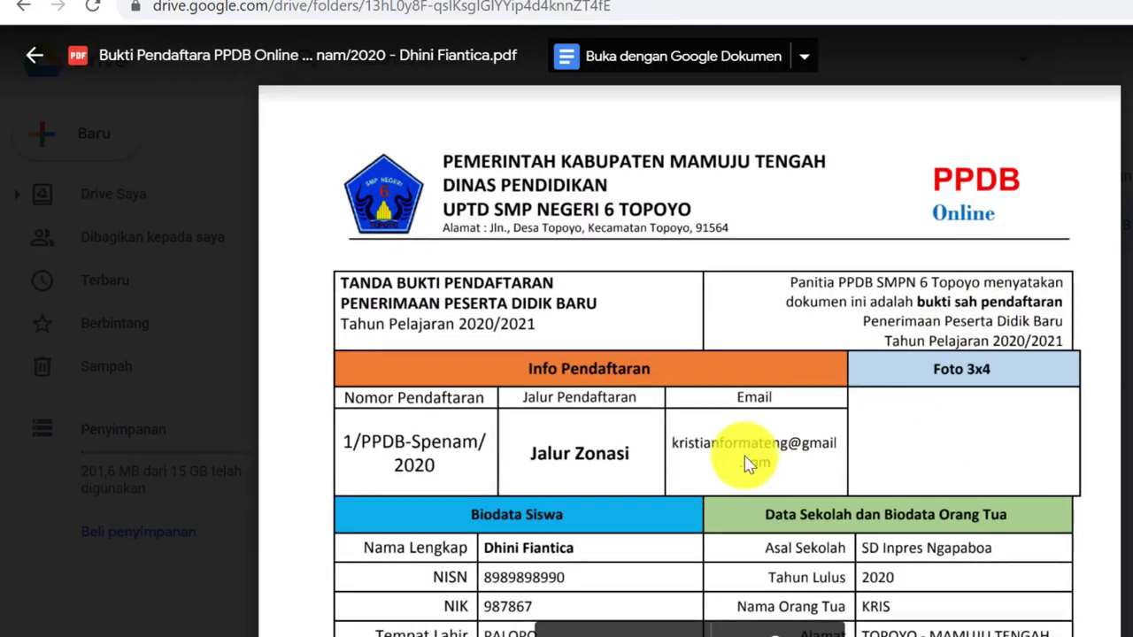
left_click(34, 59)
left_click(516, 120)
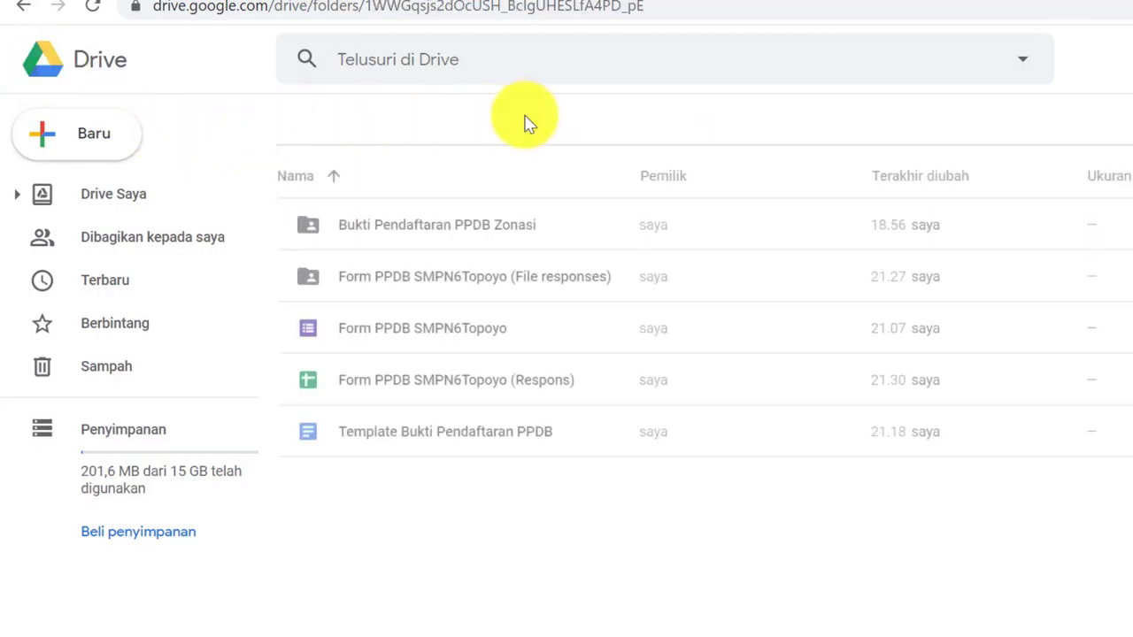
Share the Bukti Pendaftaran PPDB Zonasi folder so anyone with the link is an Editor
left_click(470, 278)
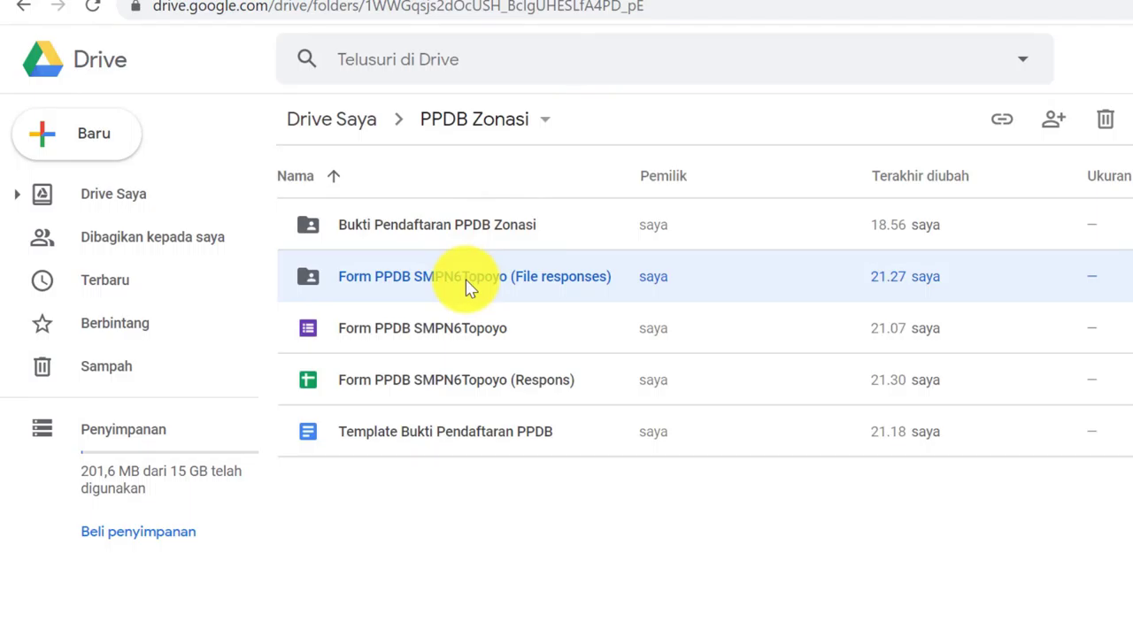
right_click(470, 288)
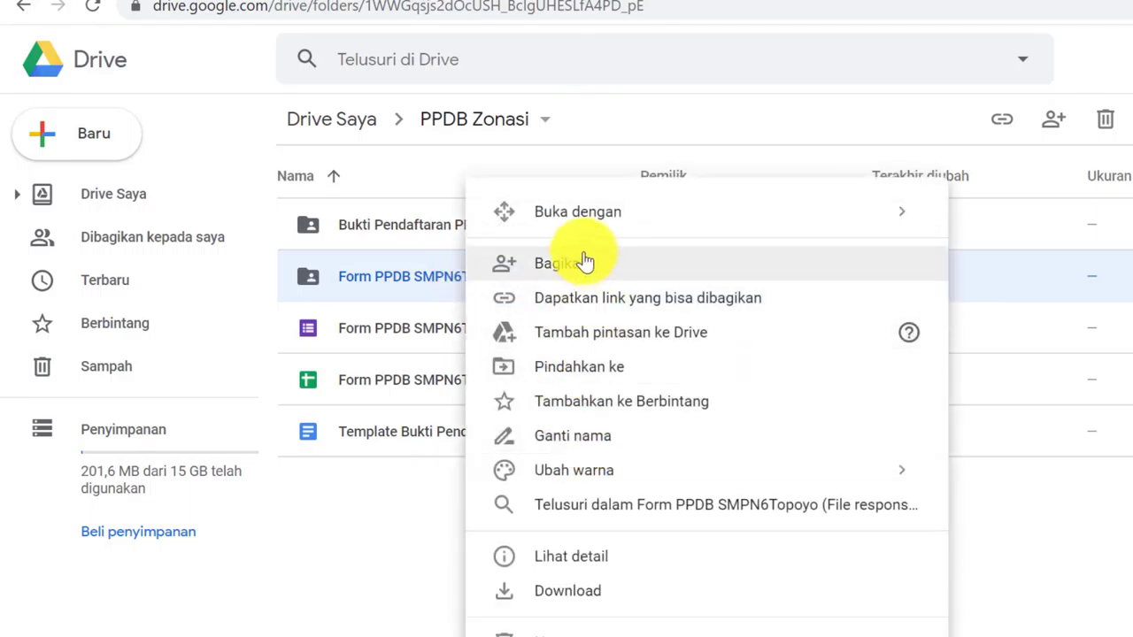
right_click(378, 216)
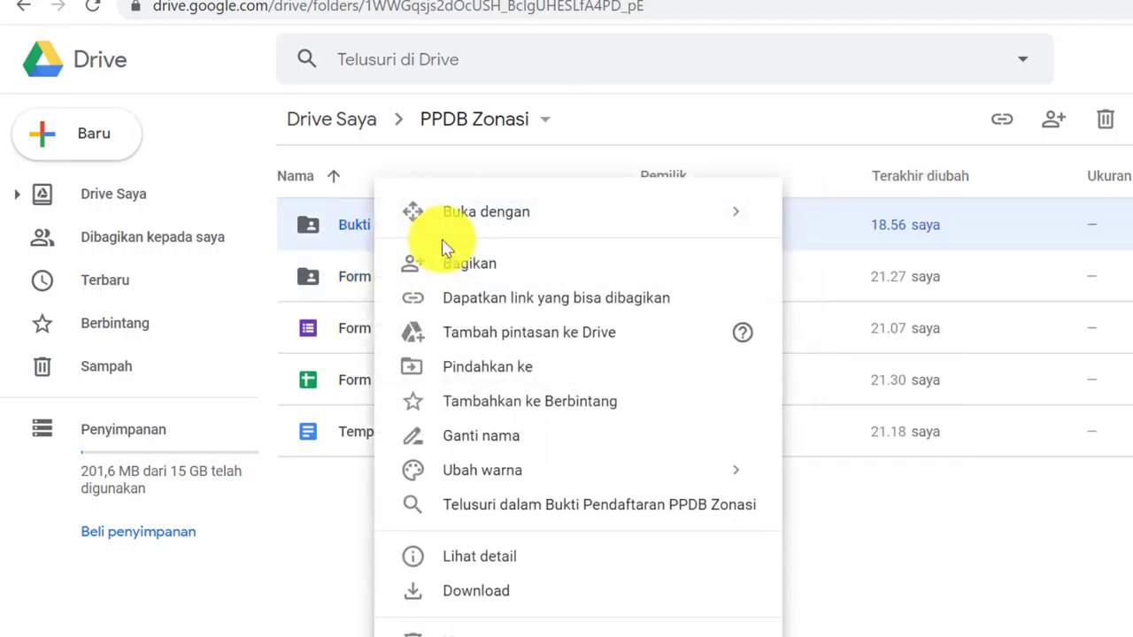
left_click(454, 263)
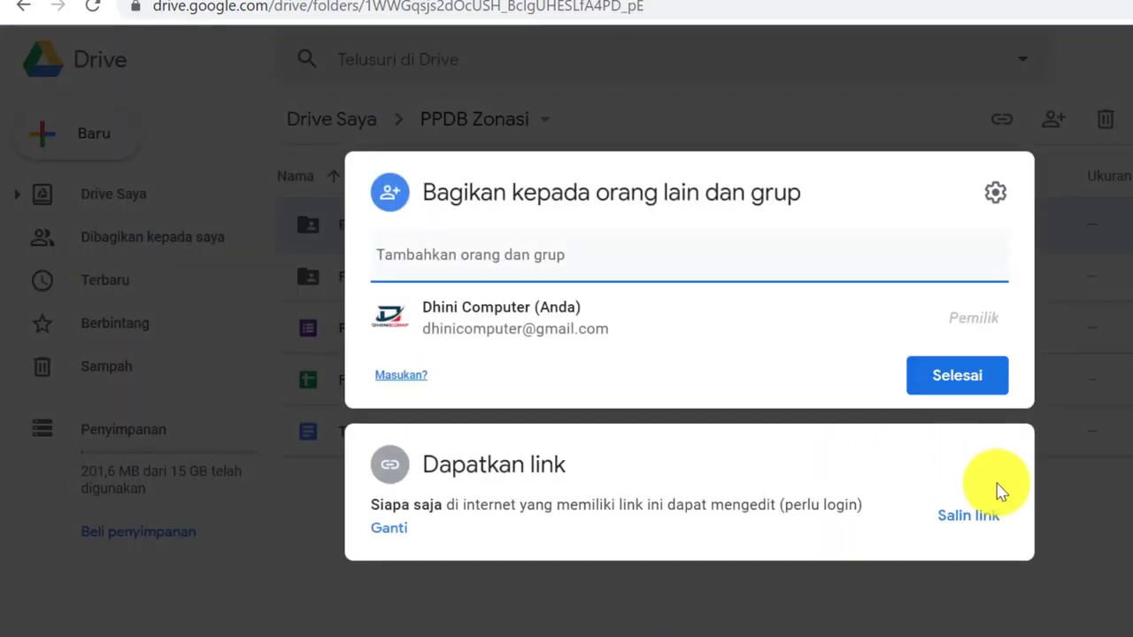
left_click(394, 529)
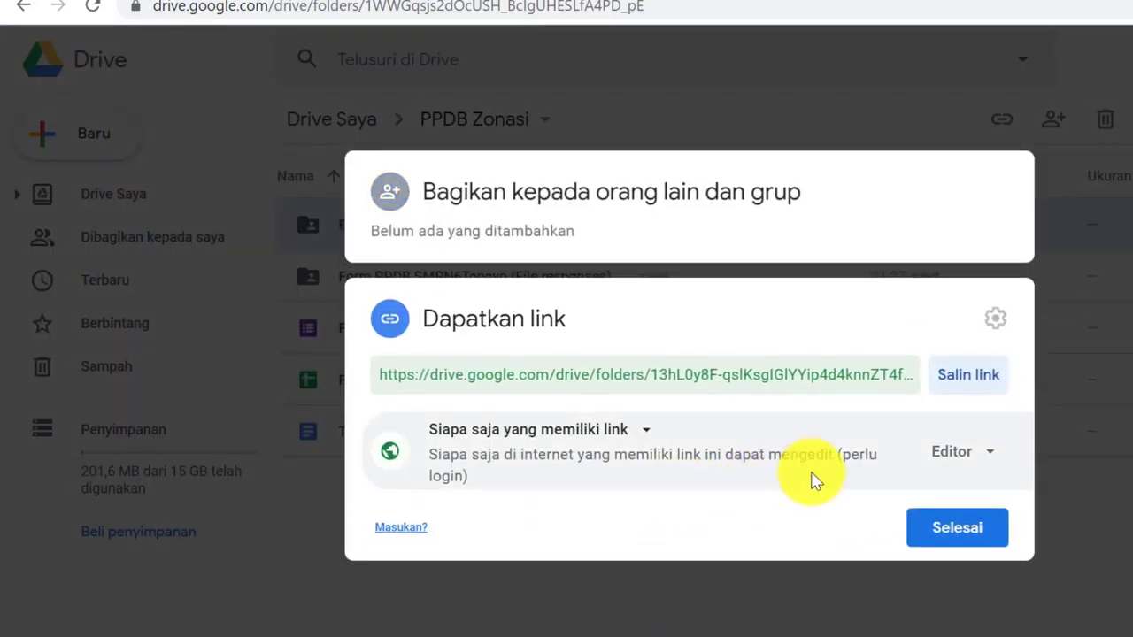
left_click(987, 456)
left_click(1027, 557)
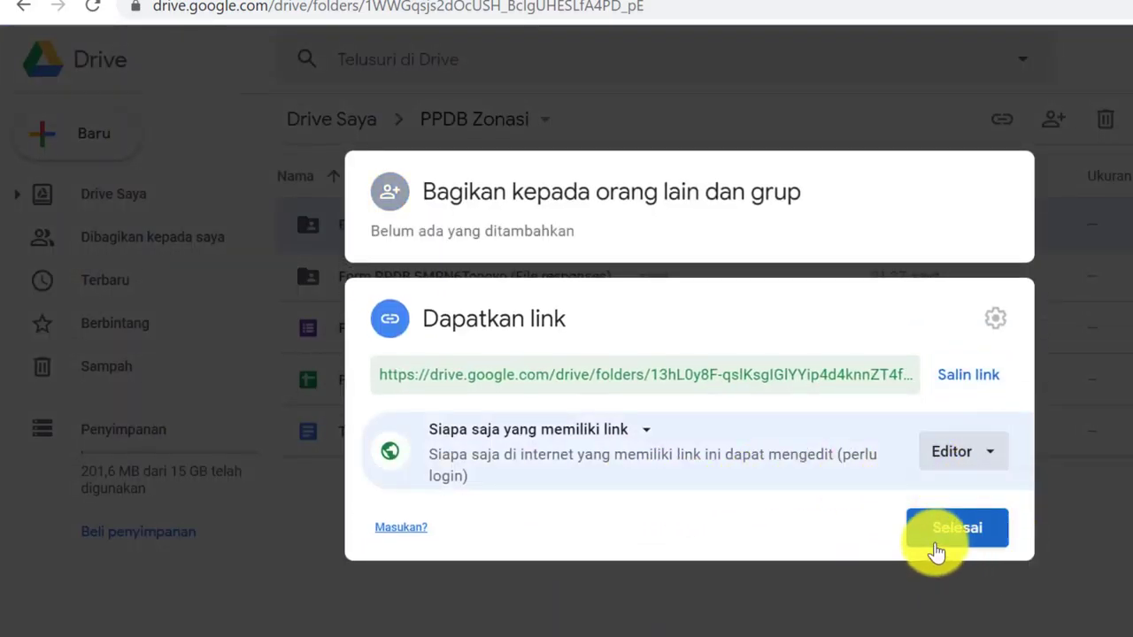
left_click(935, 549)
Share the File responses folder as Editor for anyone with the link and copy its link
left_click(442, 286)
right_click(447, 287)
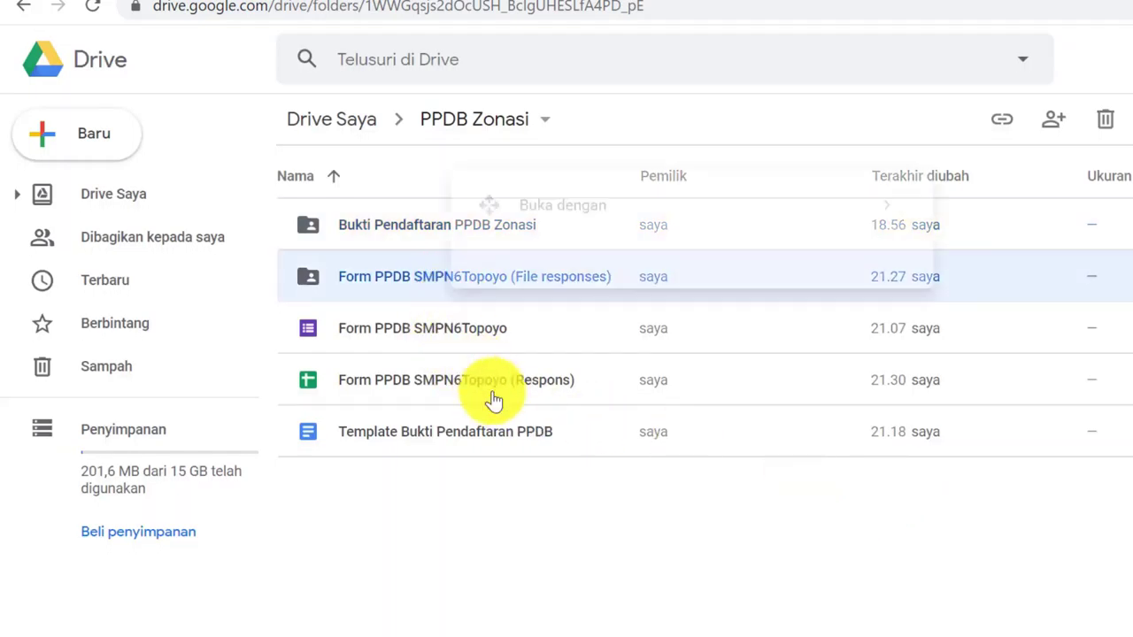
left_click(566, 261)
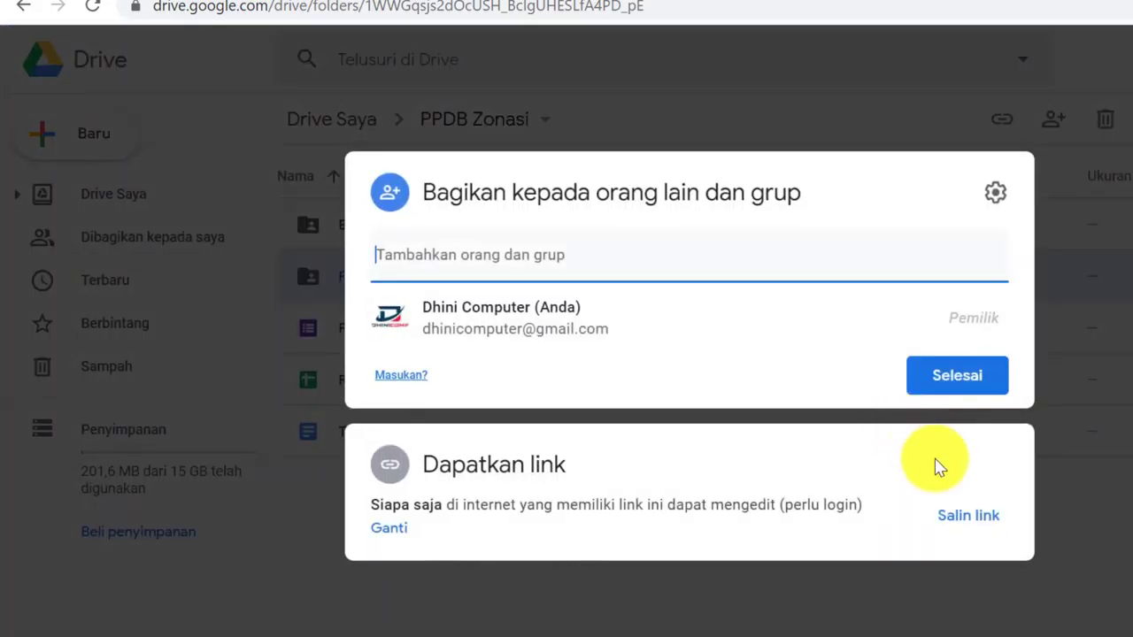
left_click(393, 541)
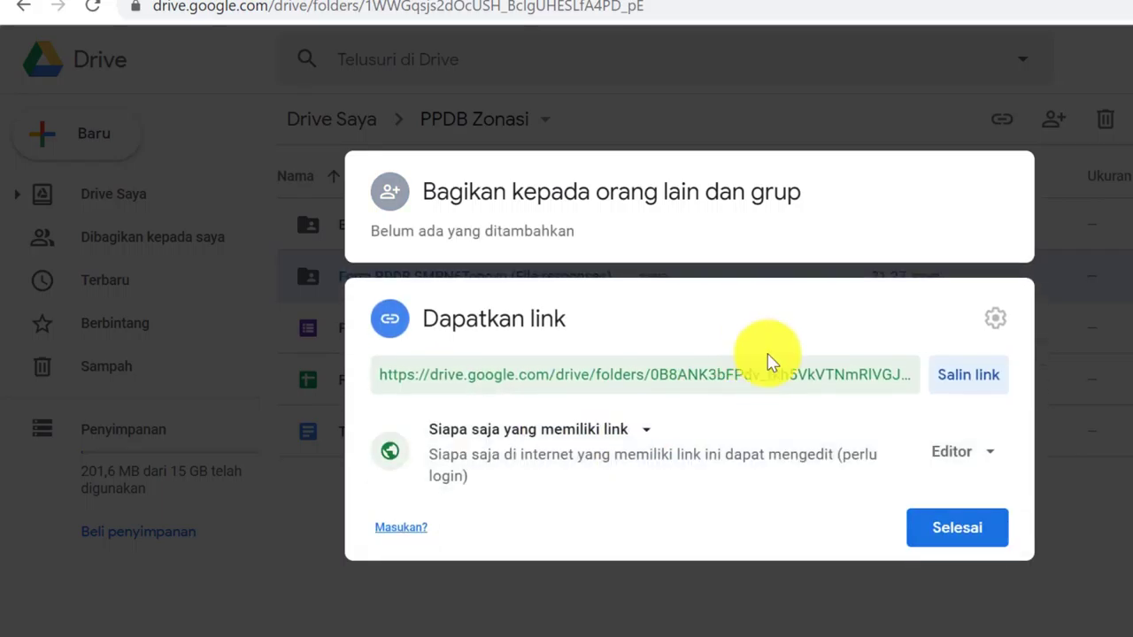
left_click(969, 375)
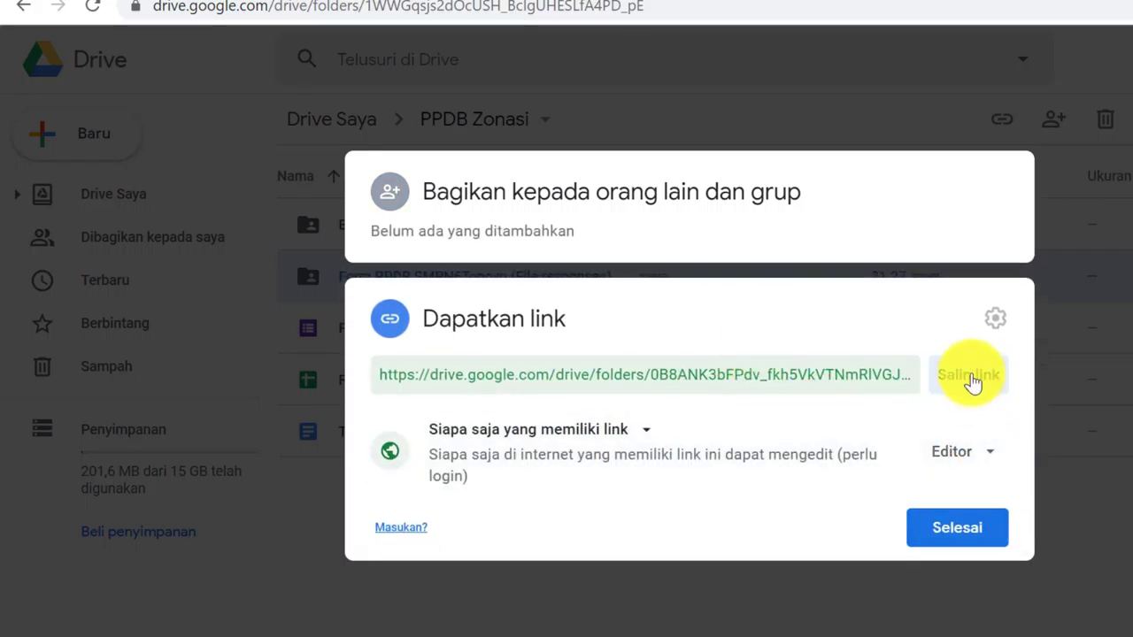
left_click(977, 469)
left_click(1089, 551)
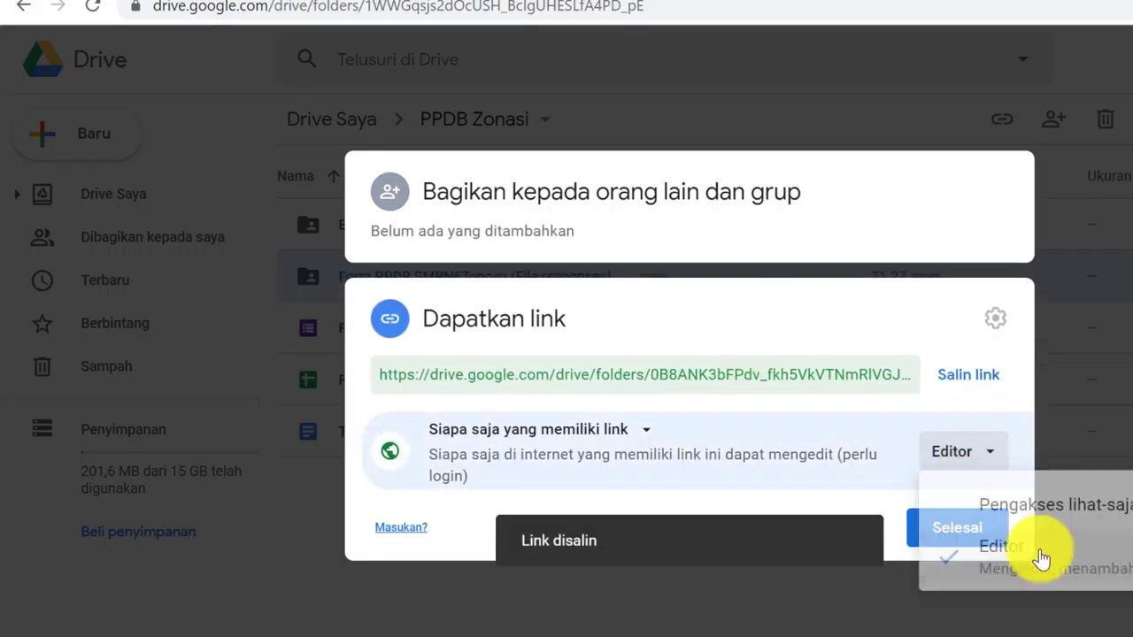
left_click(953, 522)
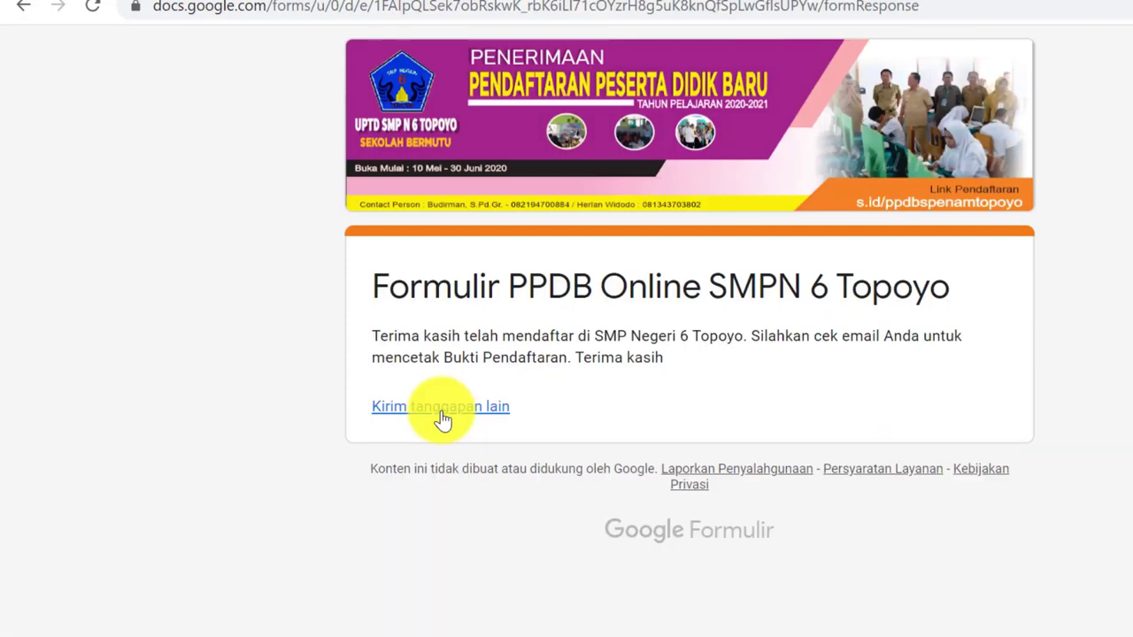
Start another form submission, enter the email address, and tick the agreement statement
left_click(442, 417)
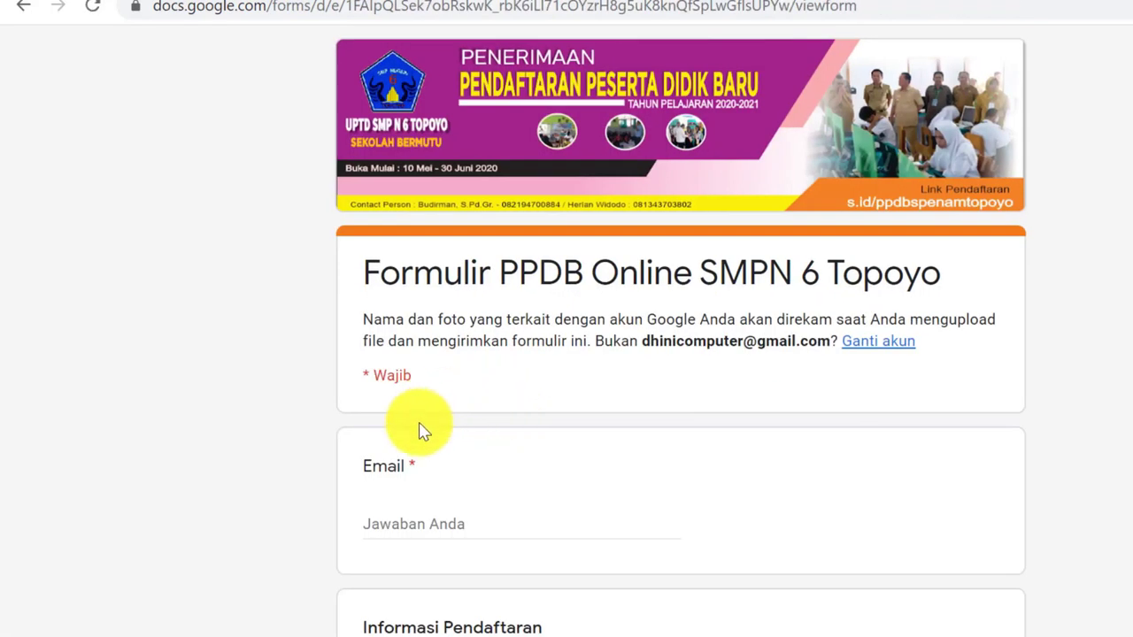
scroll(417, 430, "down", 3)
left_click(390, 312)
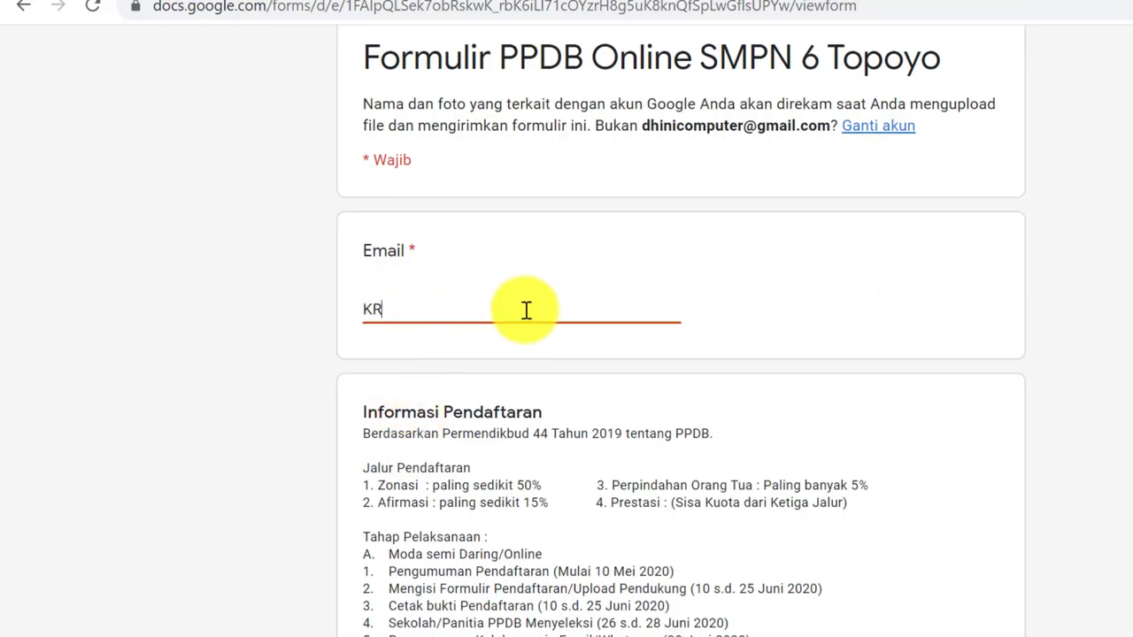
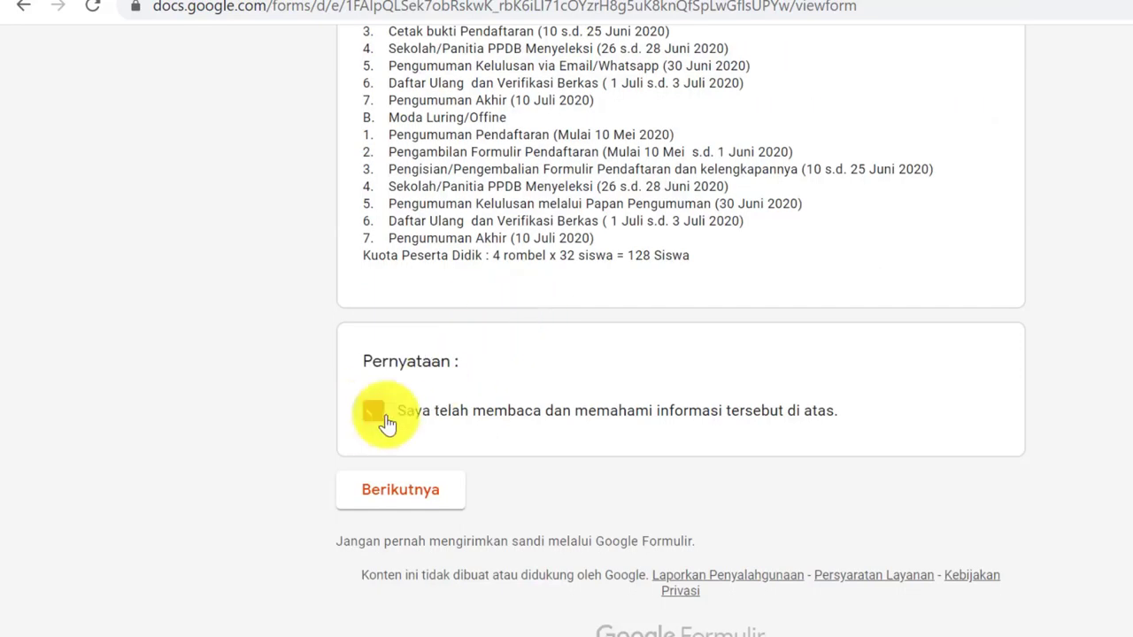
left_click(372, 410)
left_click(398, 486)
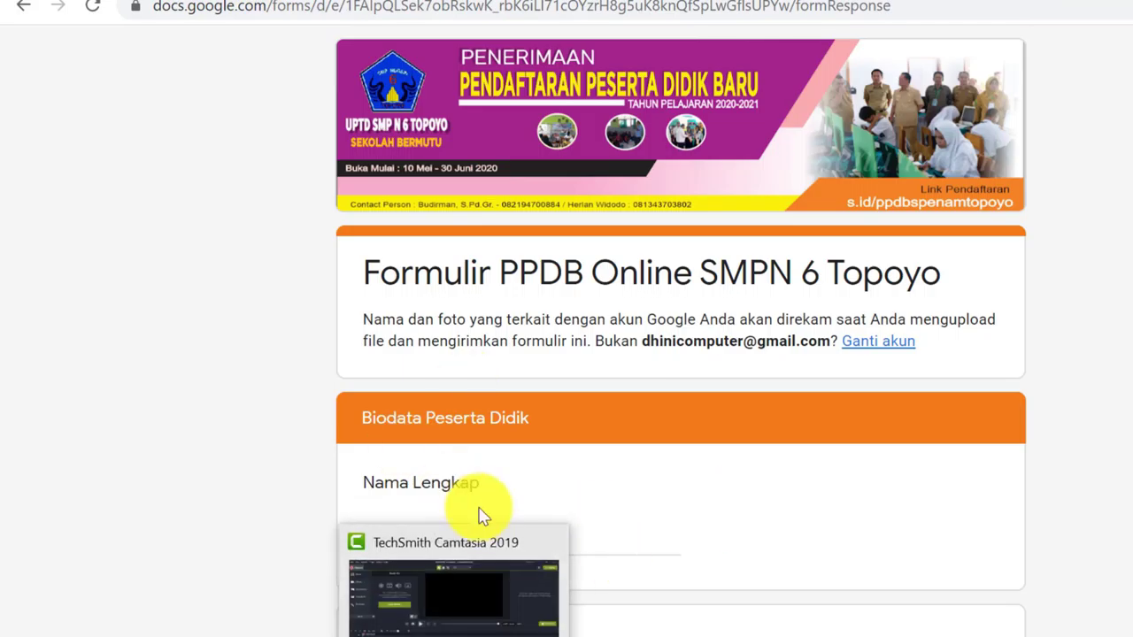
Fill in the student's name, NISN, birthplace and NIK, choosing Perempuan as gender
scroll(483, 516, "down", 3)
left_click(620, 324)
type("Novita")
left_click(442, 486)
type("0980980823")
scroll(352, 343, "down", 4)
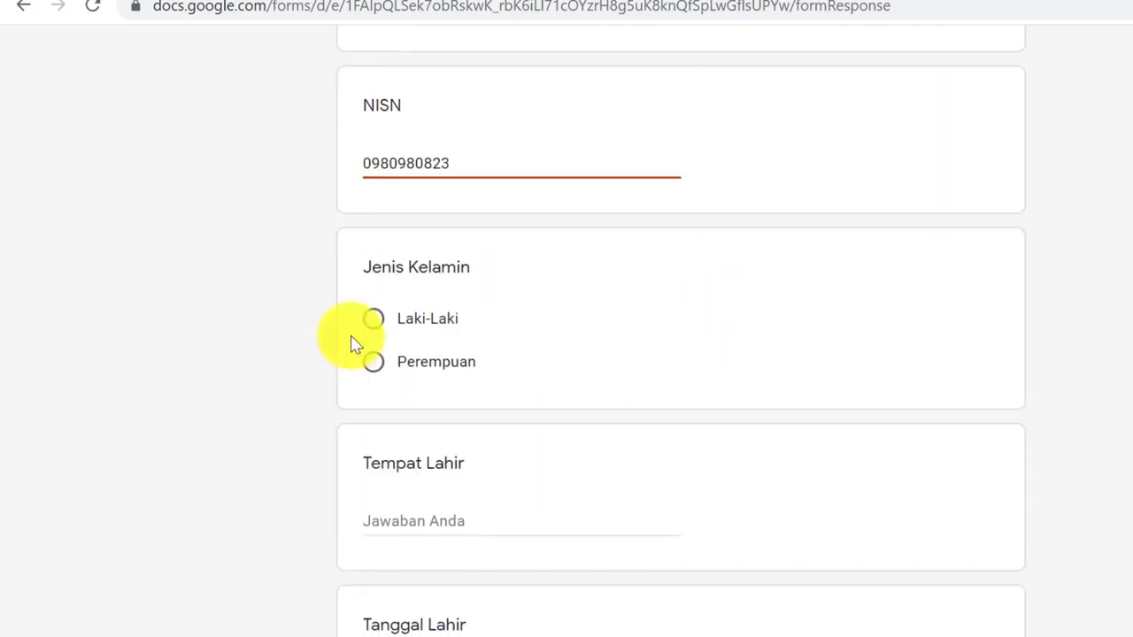
left_click(373, 361)
scroll(372, 361, "down", 1)
left_click(464, 412)
type("Palopo")
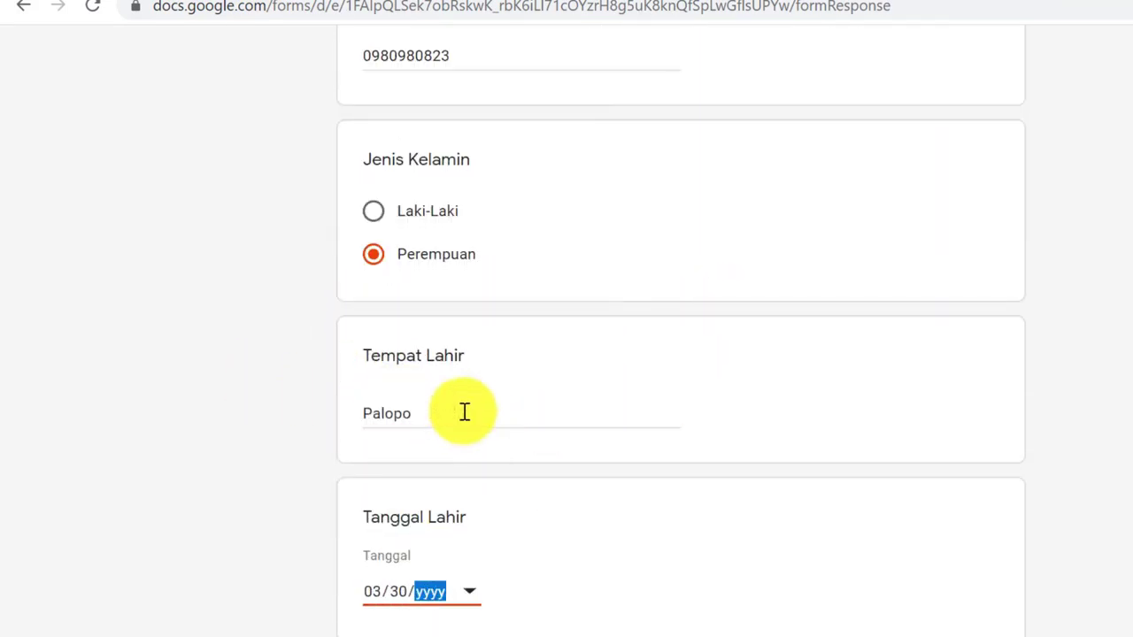
type("08")
scroll(417, 488, "down", 4)
left_click(416, 488)
type("464646")
scroll(374, 434, "down", 2)
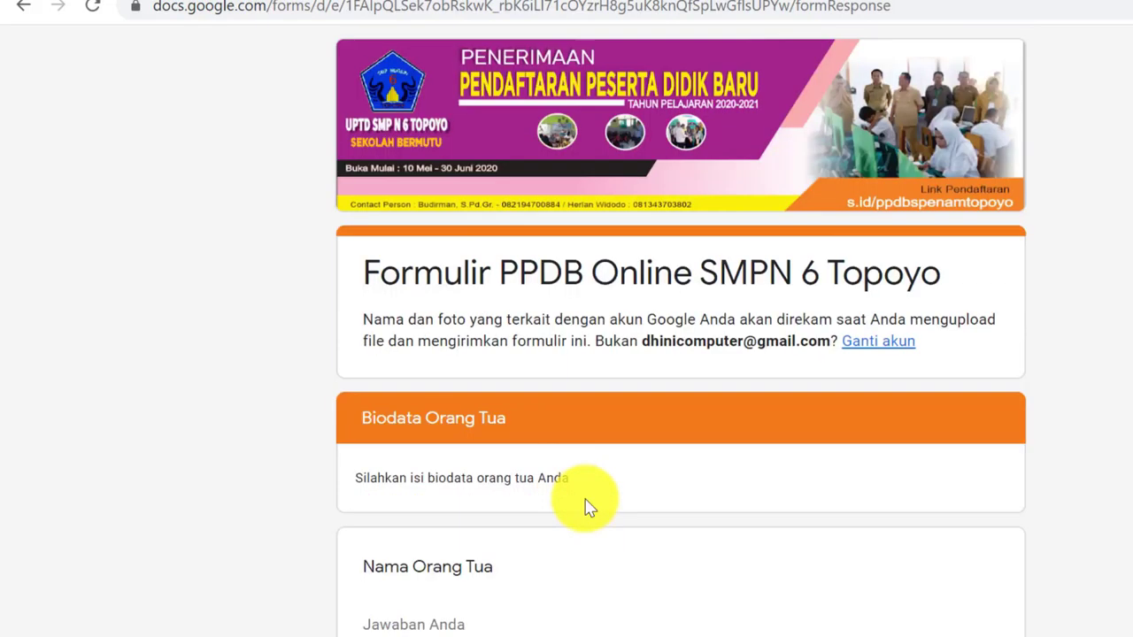
scroll(982, 524, "down", 2)
Enter the parent's name, PNS/TNI/Polri occupation, >Rp. 2.000.000 income, address and phone number
type("uf")
scroll(966, 523, "down", 4)
left_click(374, 240)
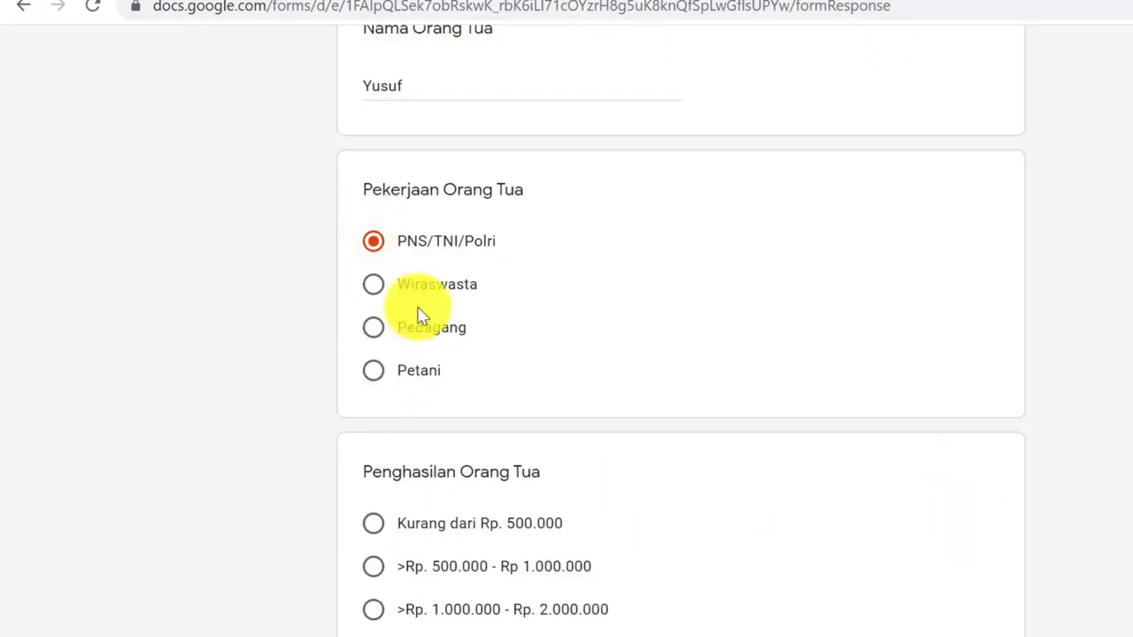
scroll(422, 314, "down", 1)
left_click(374, 543)
scroll(384, 551, "down", 4)
left_click(548, 377)
type("adf")
key("Tab")
type("df")
scroll(536, 518, "down", 2)
key("BackSpace")
key("BackSpace")
type("0987876")
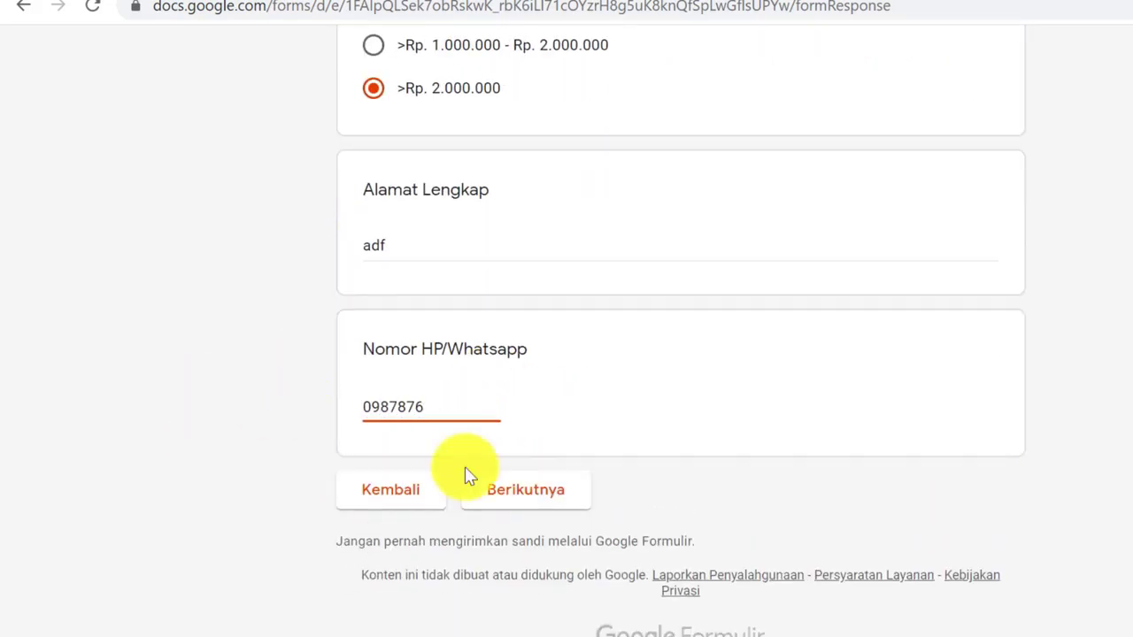
left_click(531, 488)
Choose the Jalur Prestasi registration route and continue through to the photo upload page
scroll(446, 260, "down", 5)
left_click(722, 619)
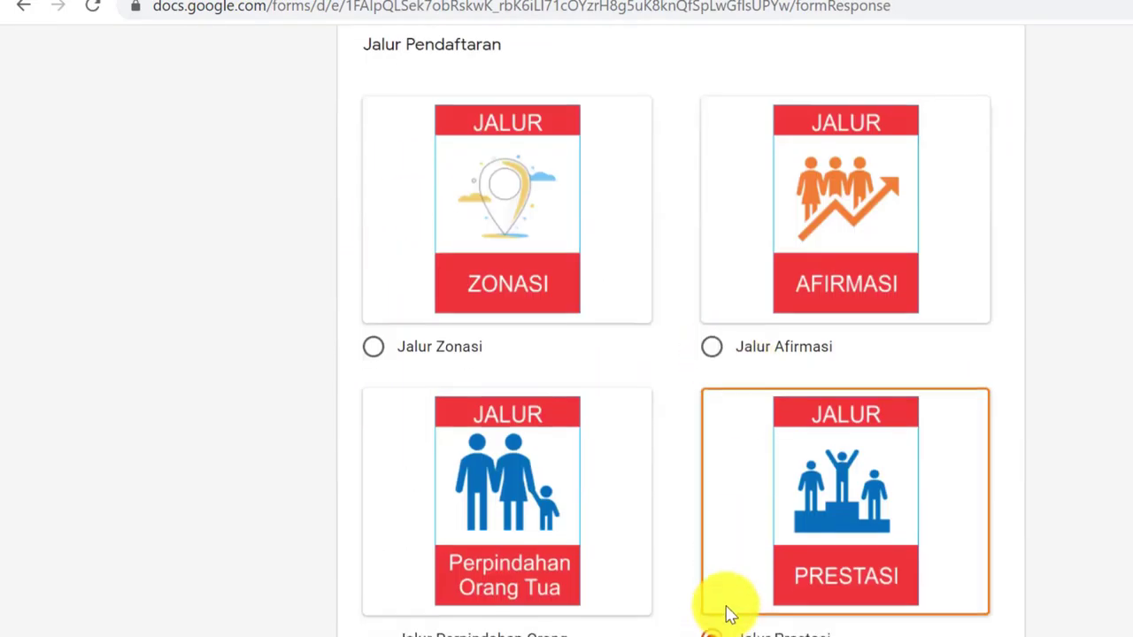
scroll(728, 611, "down", 3)
left_click(531, 496)
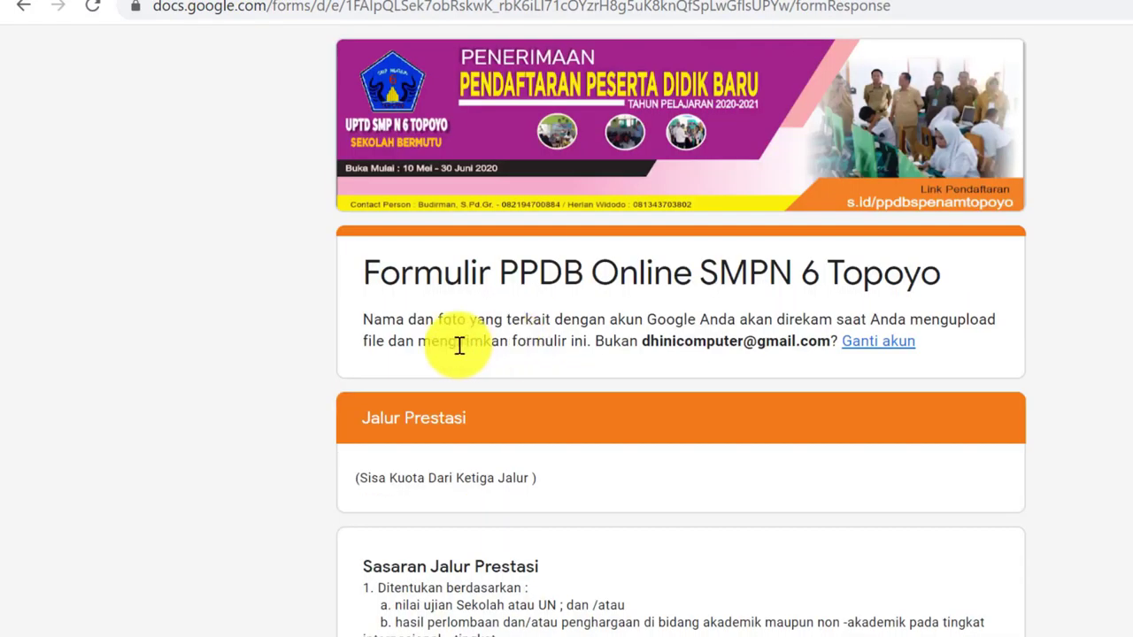
scroll(407, 398, "down", 3)
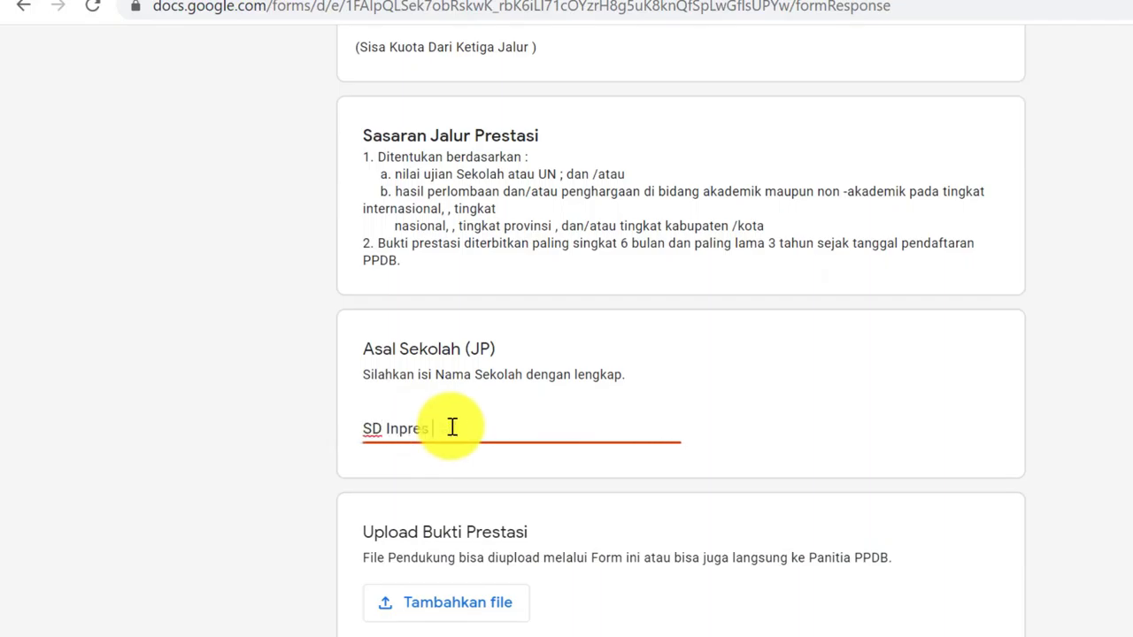
scroll(482, 416, "down", 2)
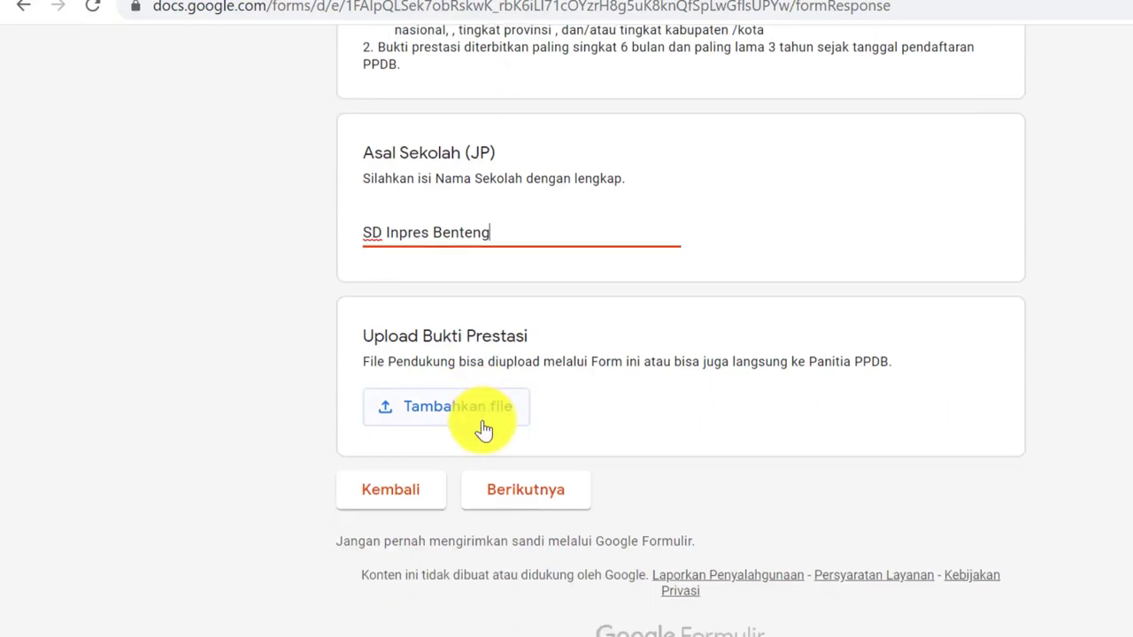
left_click(554, 493)
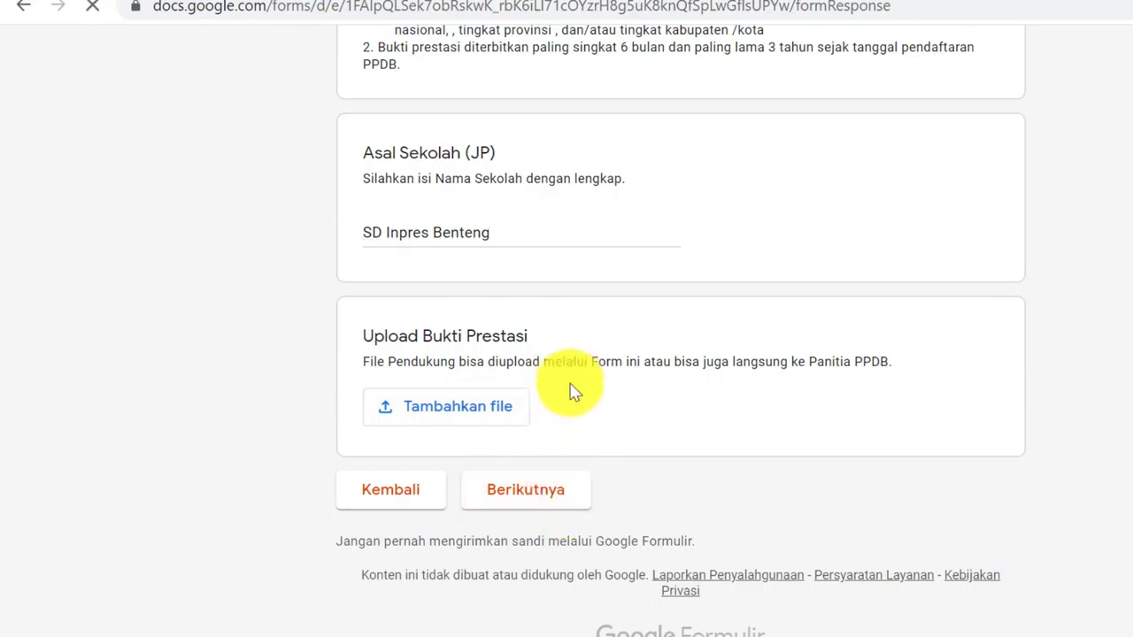
scroll(582, 357, "down", 3)
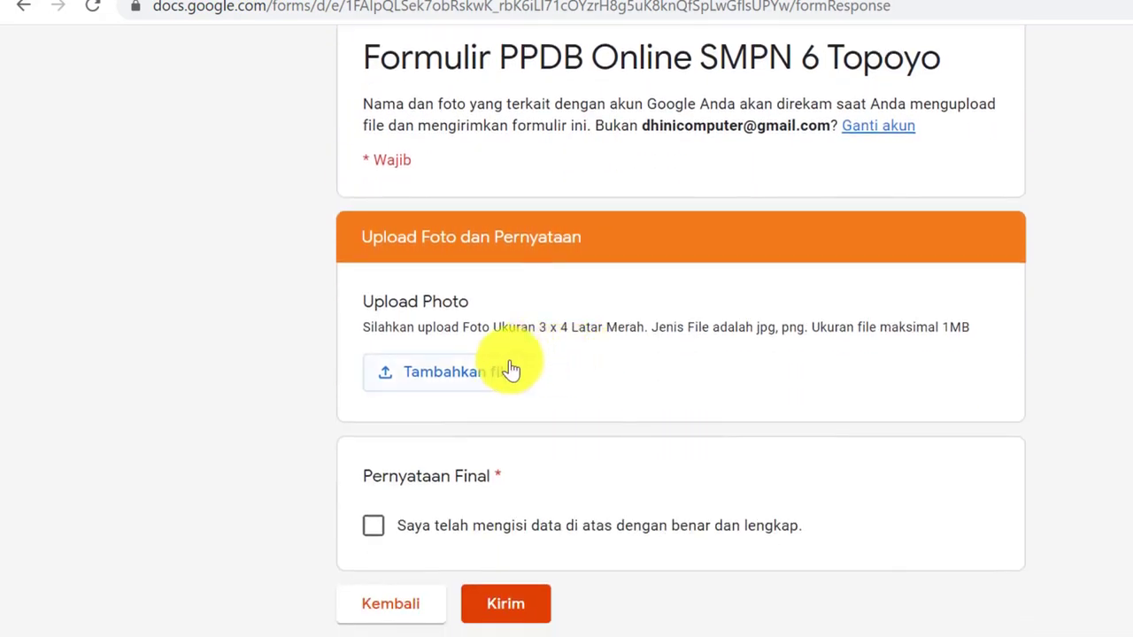
left_click(483, 373)
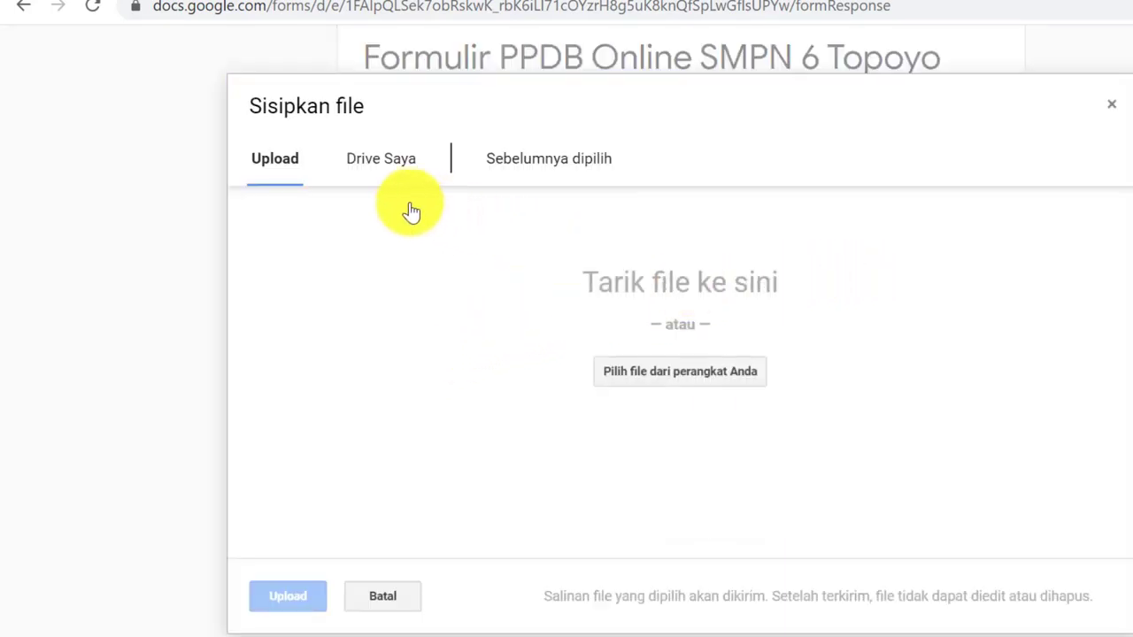
Upload LOGO SPENAM.png from the computer as the photo and tick the Pernyataan Final checkbox
left_click(679, 374)
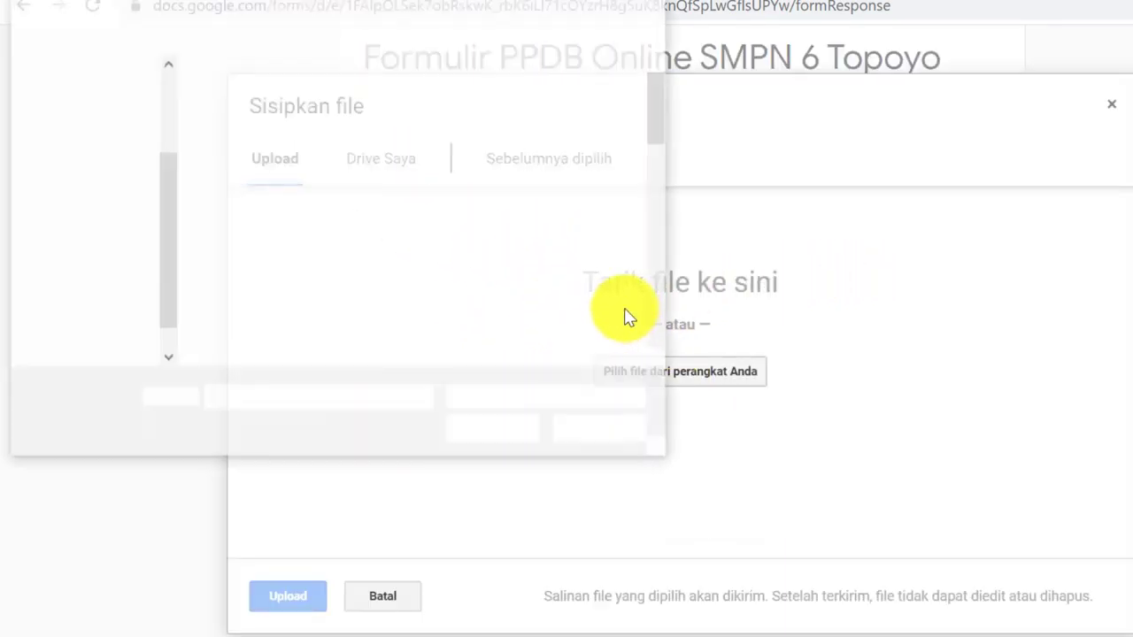
scroll(258, 212, "down", 2)
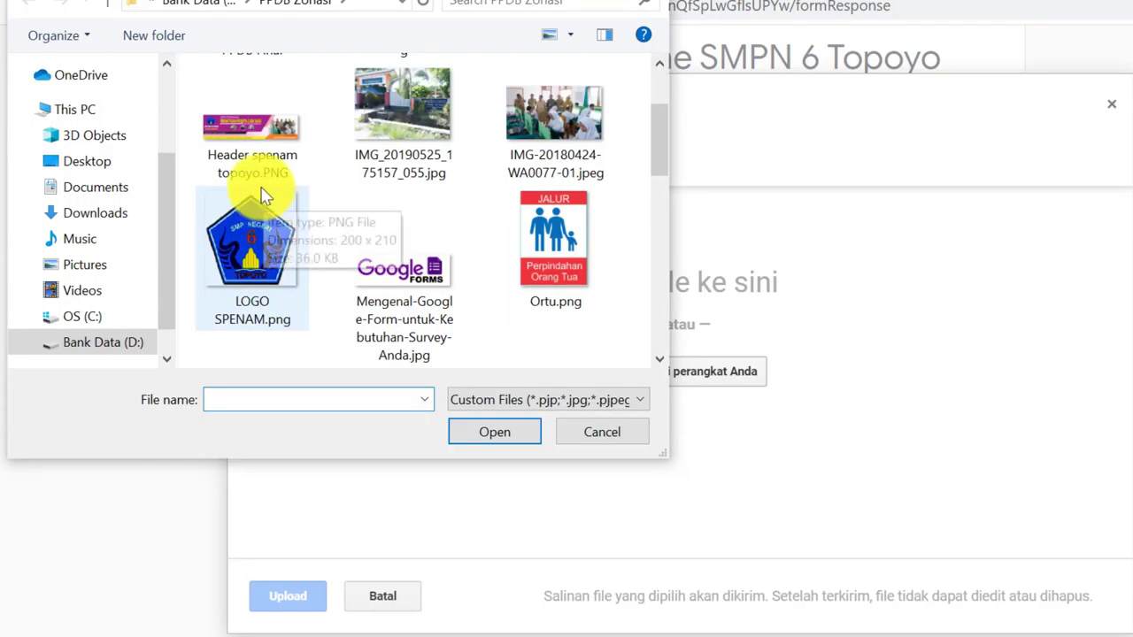
scroll(389, 257, "down", 3)
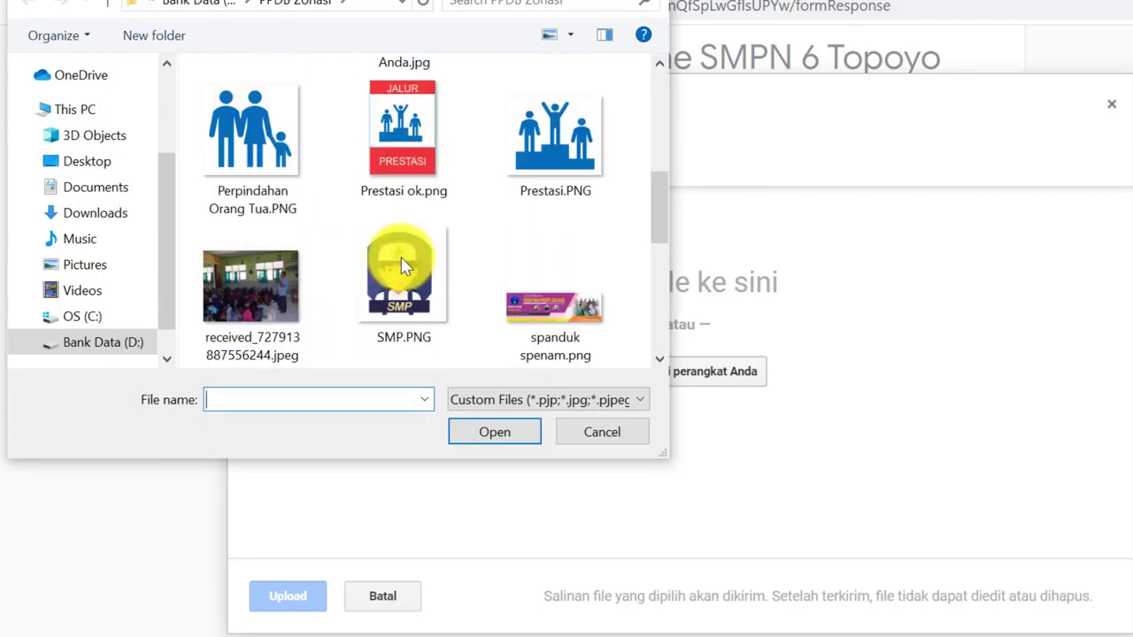
scroll(468, 270, "up", 3)
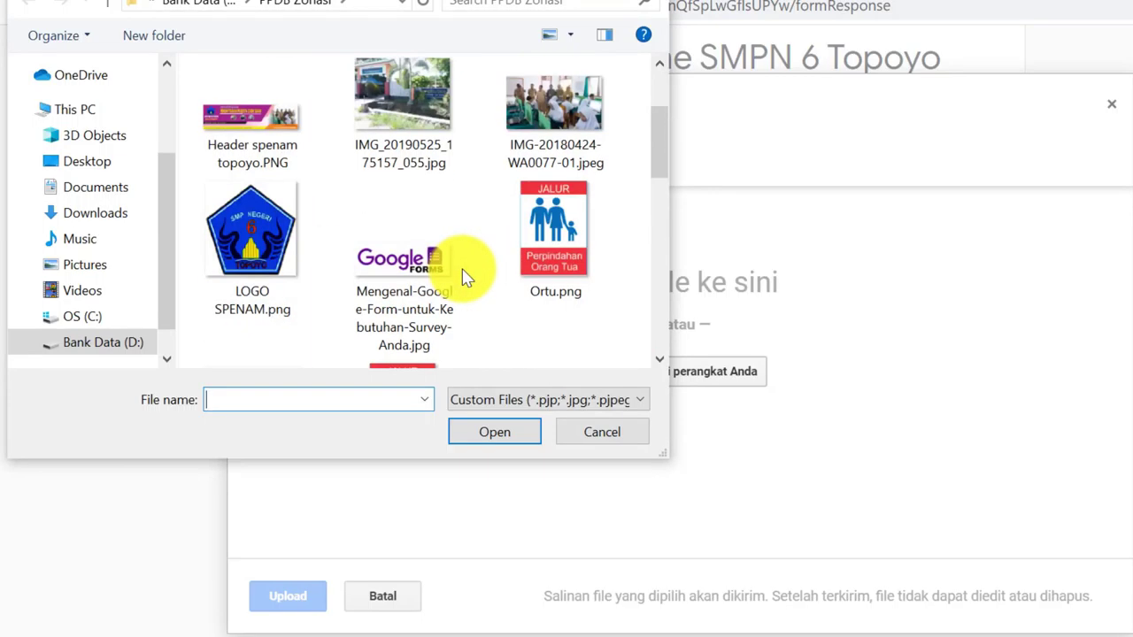
scroll(468, 277, "up", 2)
scroll(467, 277, "down", 2)
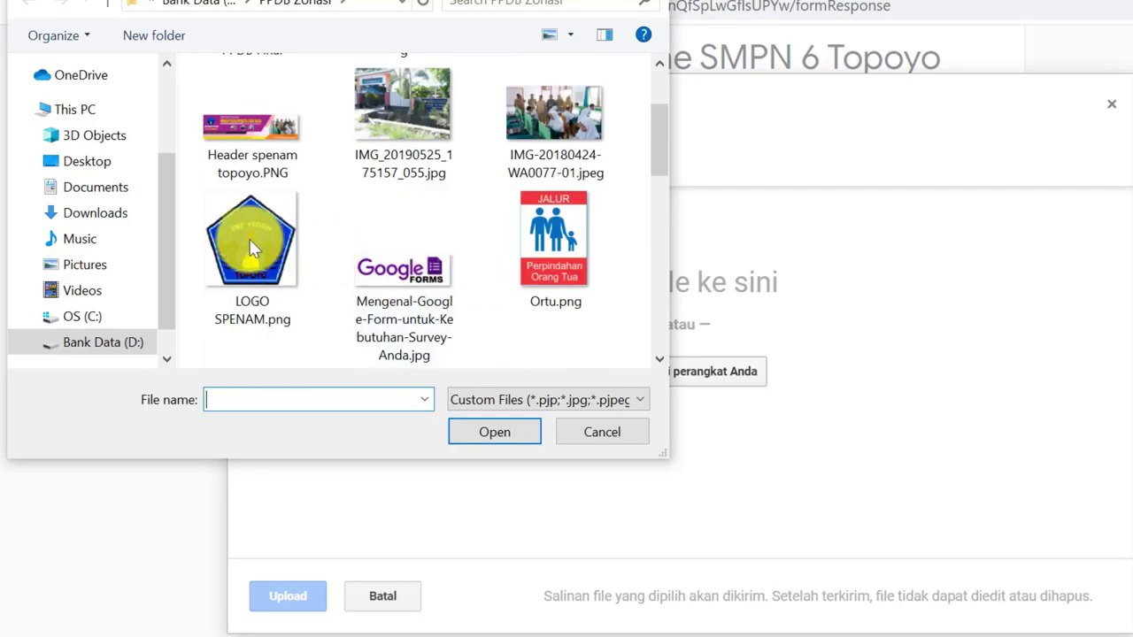
left_click(253, 217)
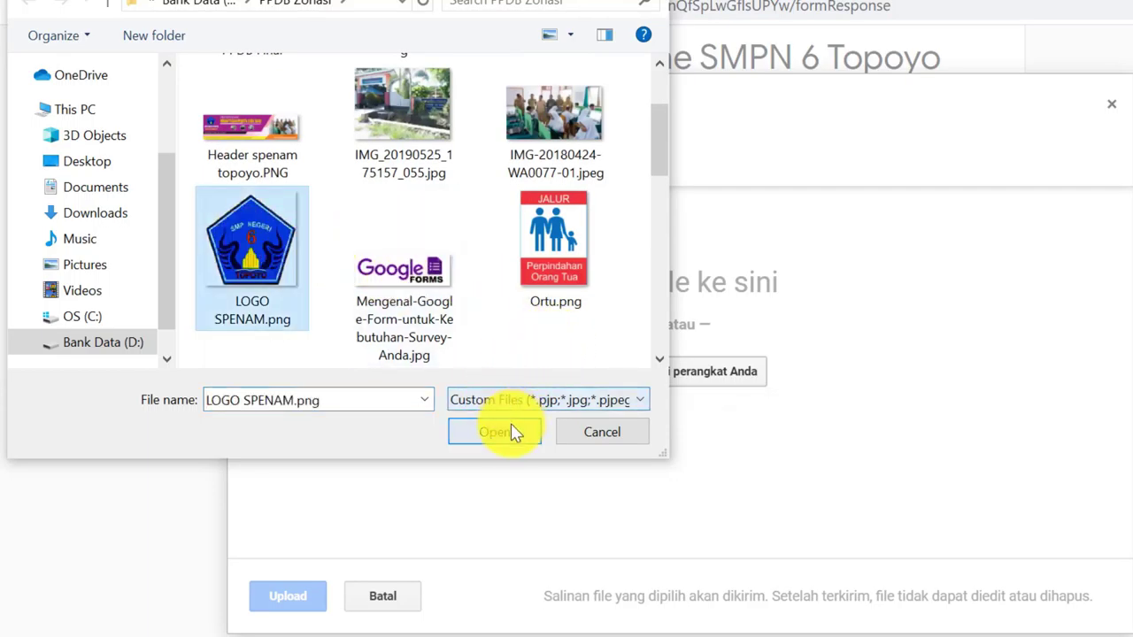
left_click(511, 425)
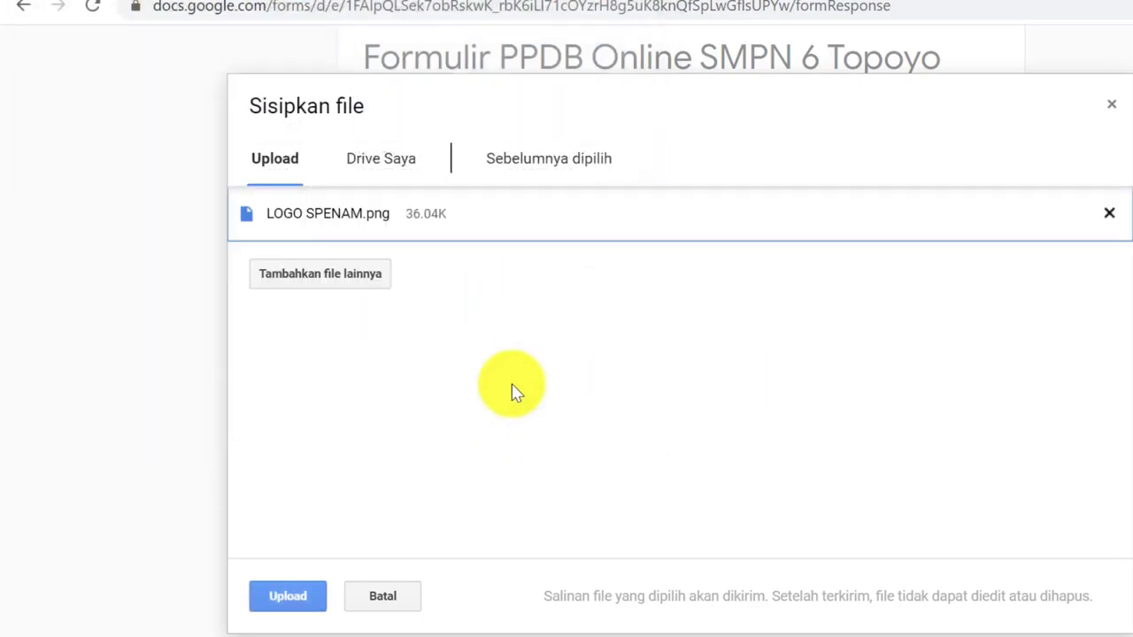
left_click(299, 598)
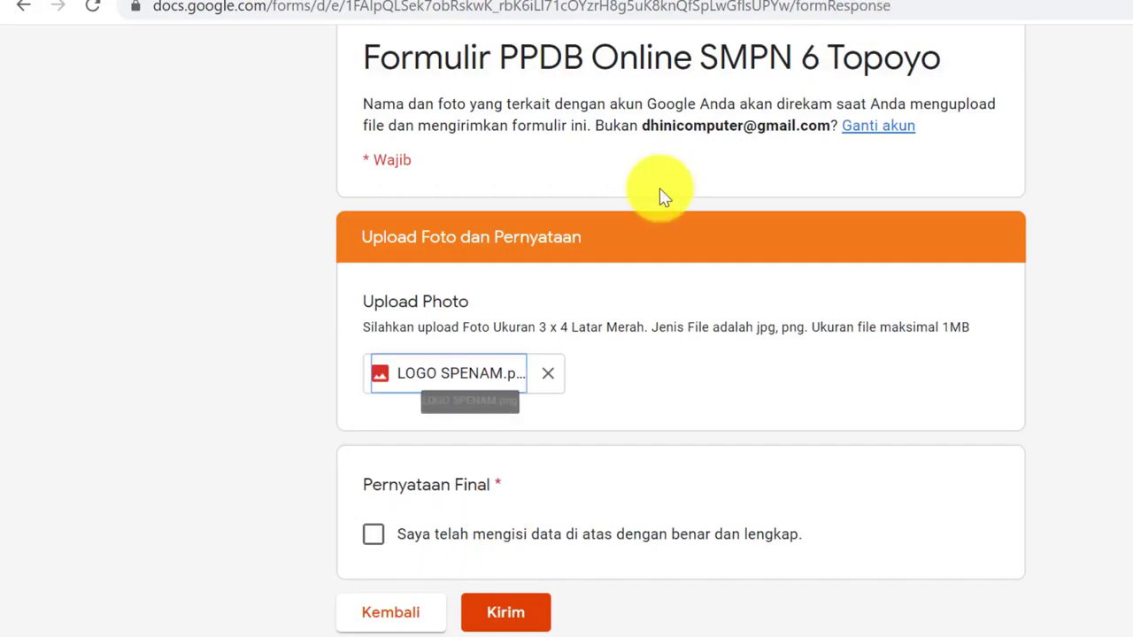
left_click(375, 540)
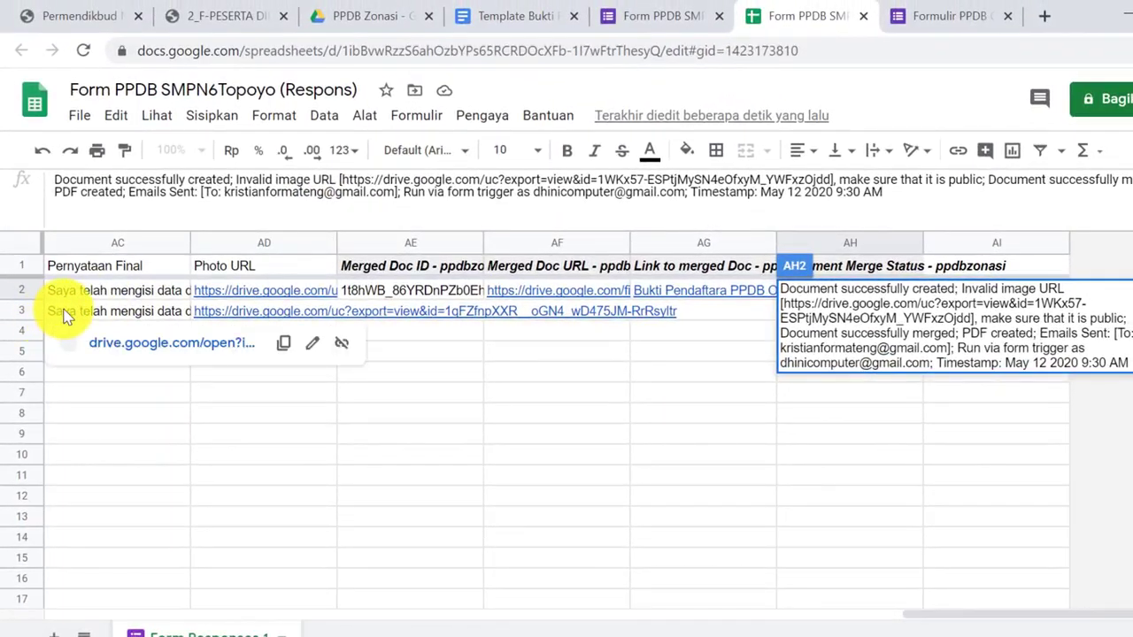
Compare row 3's origin school and Document Merge Status with row 2, then reload the sheet
left_click(64, 316)
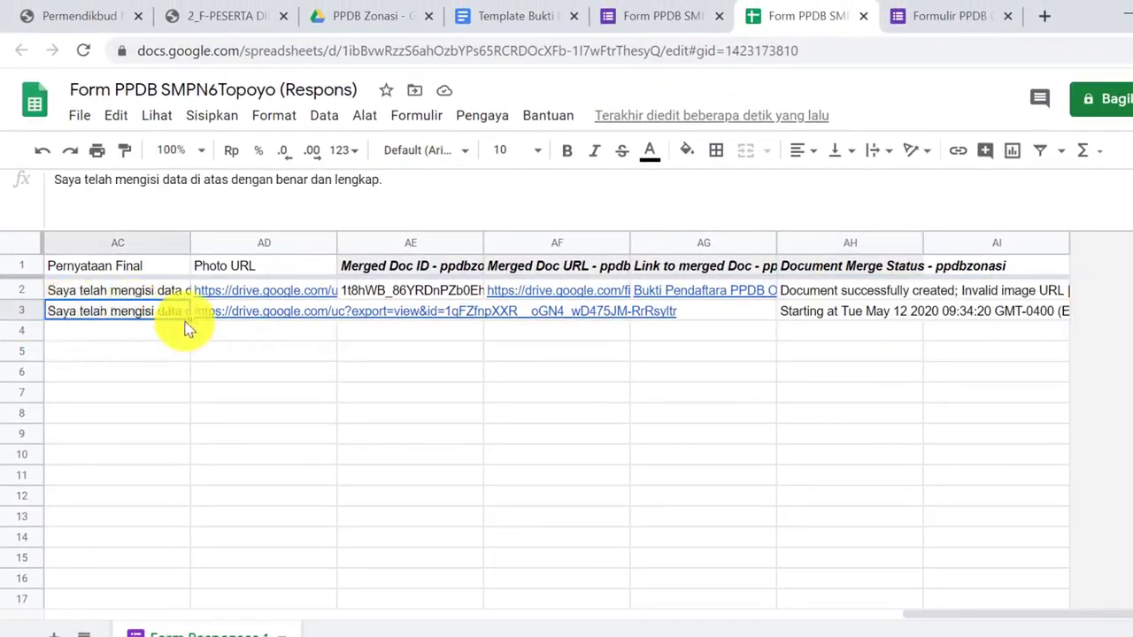
key("Left")
key("Left")
key("Left")
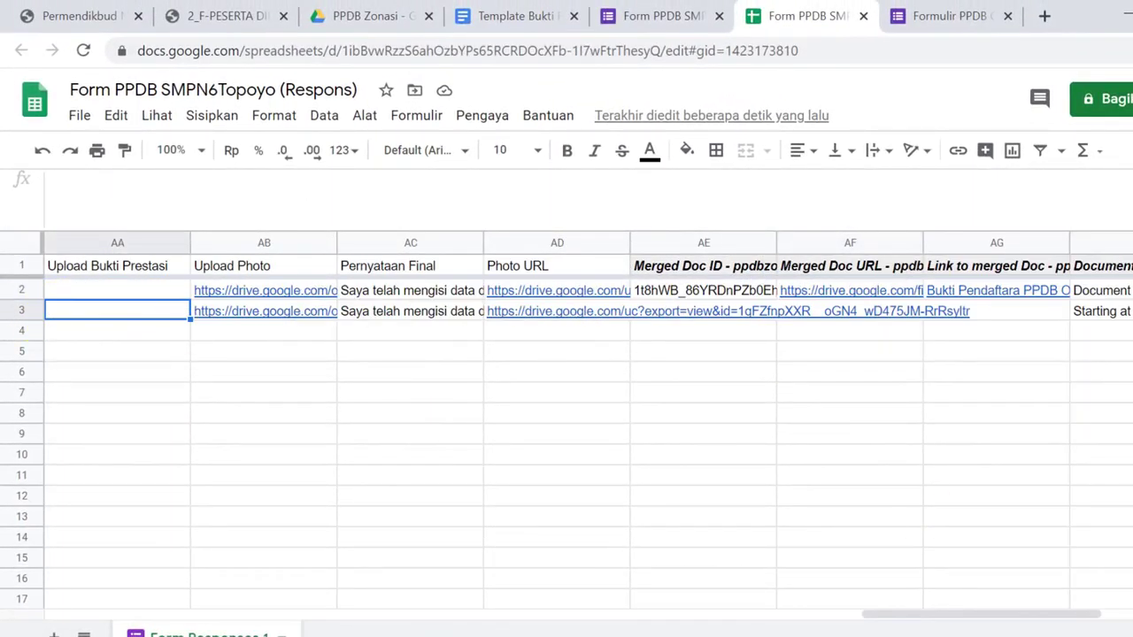
key("Right")
key("Right")
key("Right")
key("Right")
key("Right")
key("Right")
key("Right")
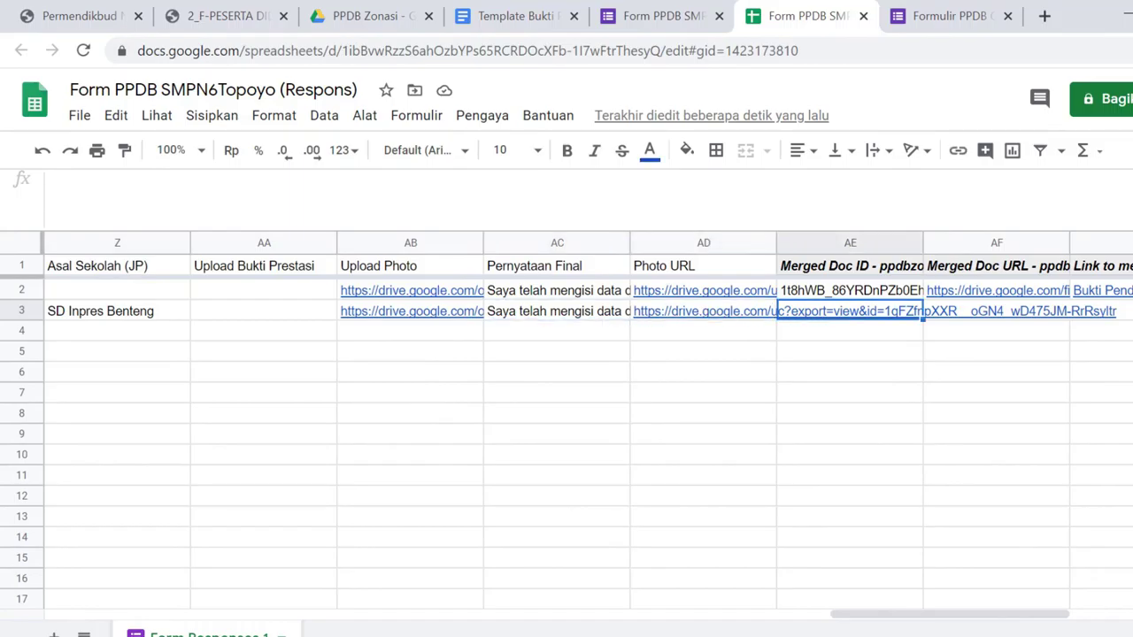
key("Right")
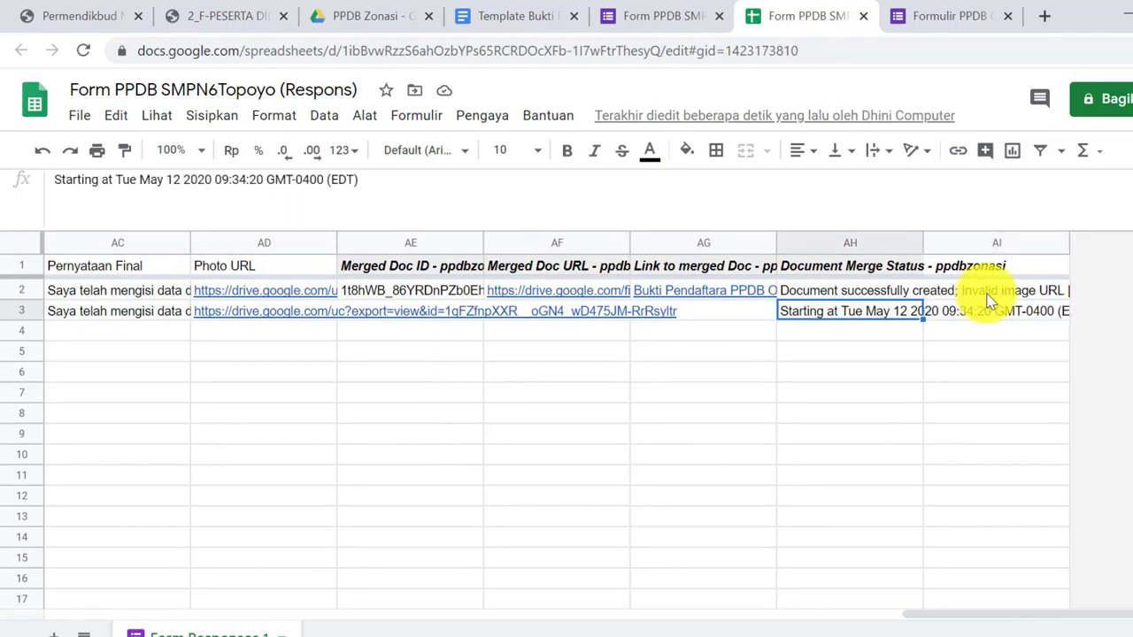
left_click(989, 298)
left_click(832, 299)
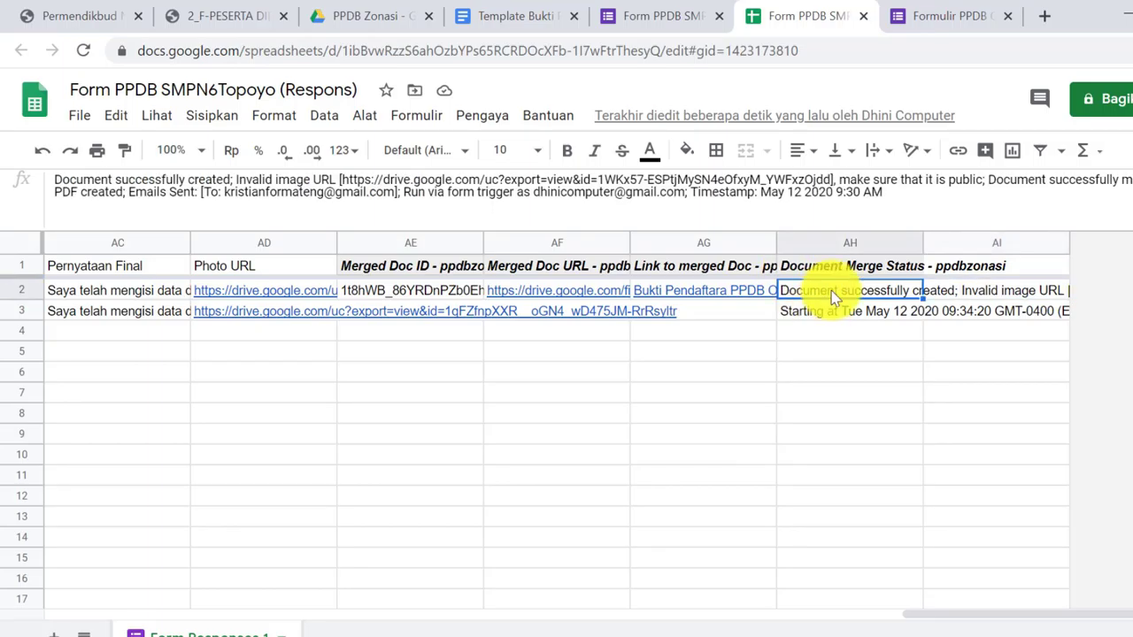
left_click(840, 312)
left_click(830, 294)
left_click(835, 314)
left_click(78, 51)
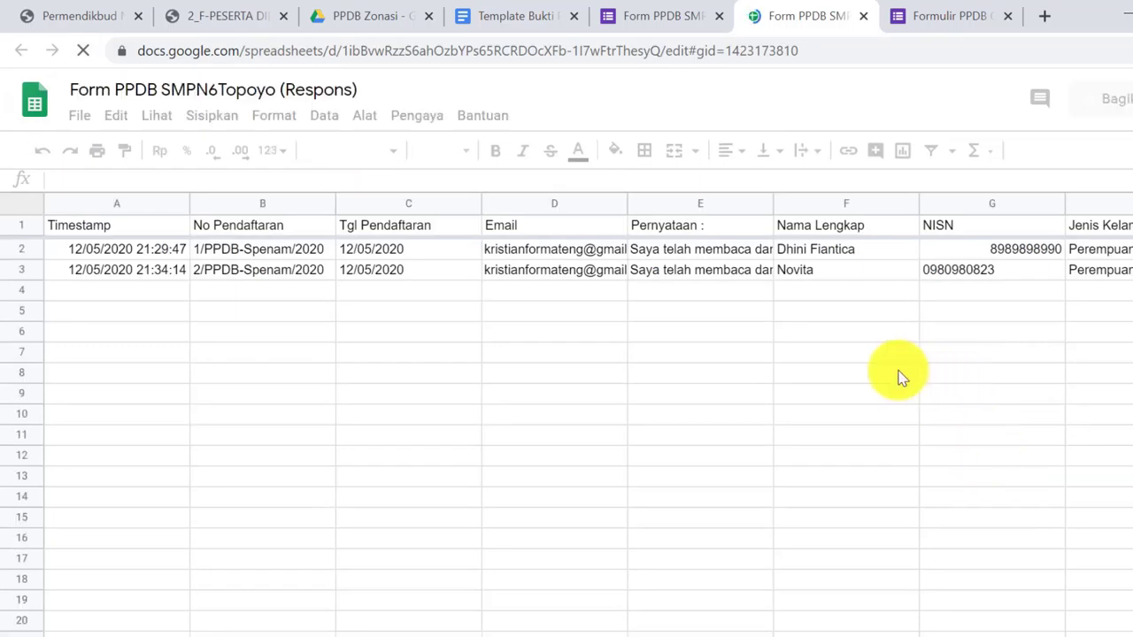
left_click(874, 266)
key("Right")
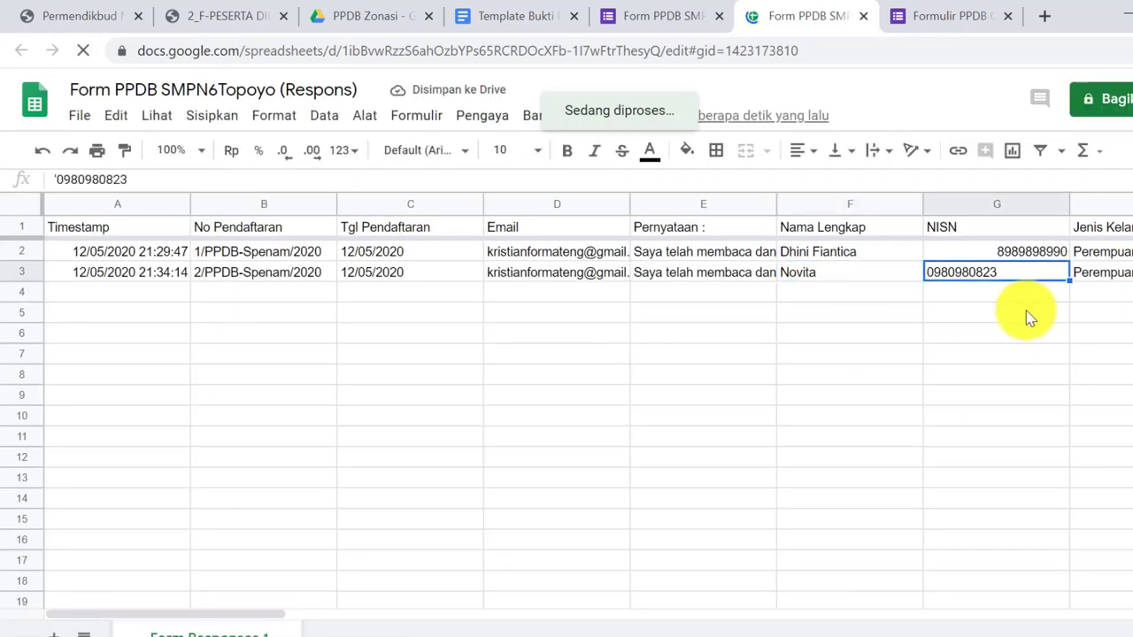
key("Right")
key("Right")
key("Right")
key("Right")
key("Right")
key("Right")
key("Right")
key("Right")
key("Right")
key("Right")
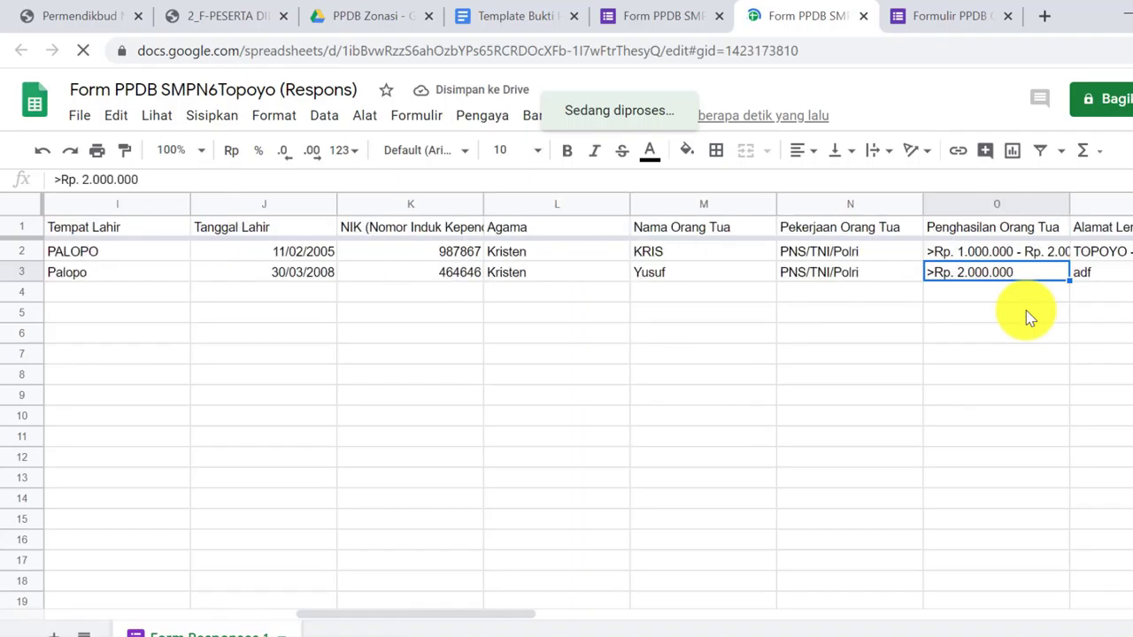
key("Right")
key("Right")
key("Right")
key("Right")
key("Right")
key("Right")
key("Right")
key("Right")
key("Right")
key("Right")
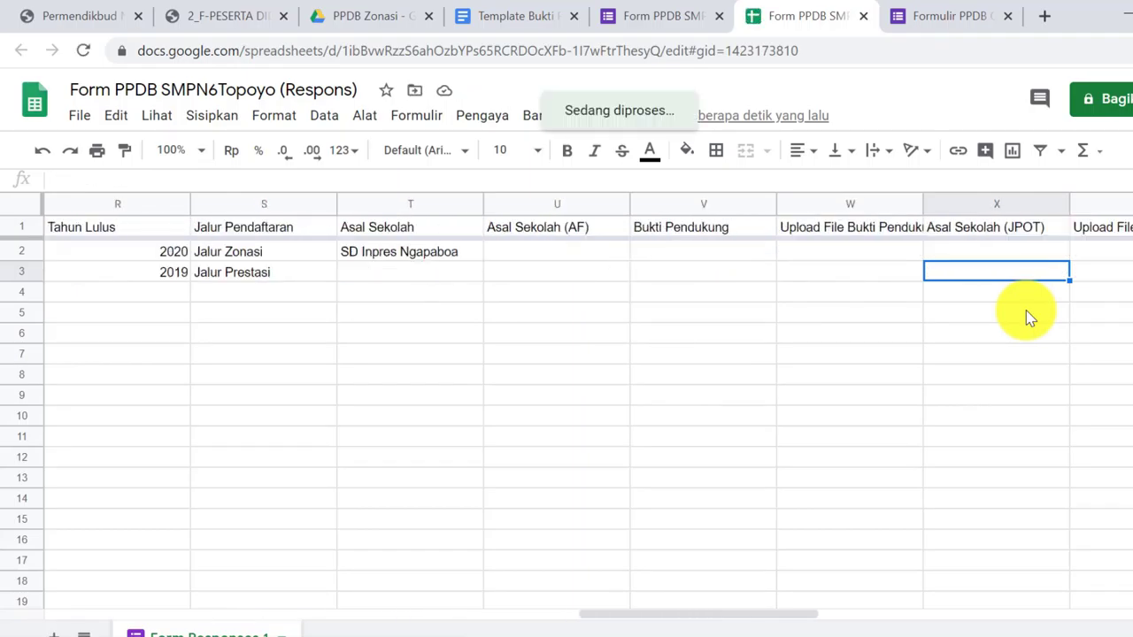
key("Right")
key("Right")
key("Right")
key("Right")
key("Right")
key("Right")
key("Right")
key("Right")
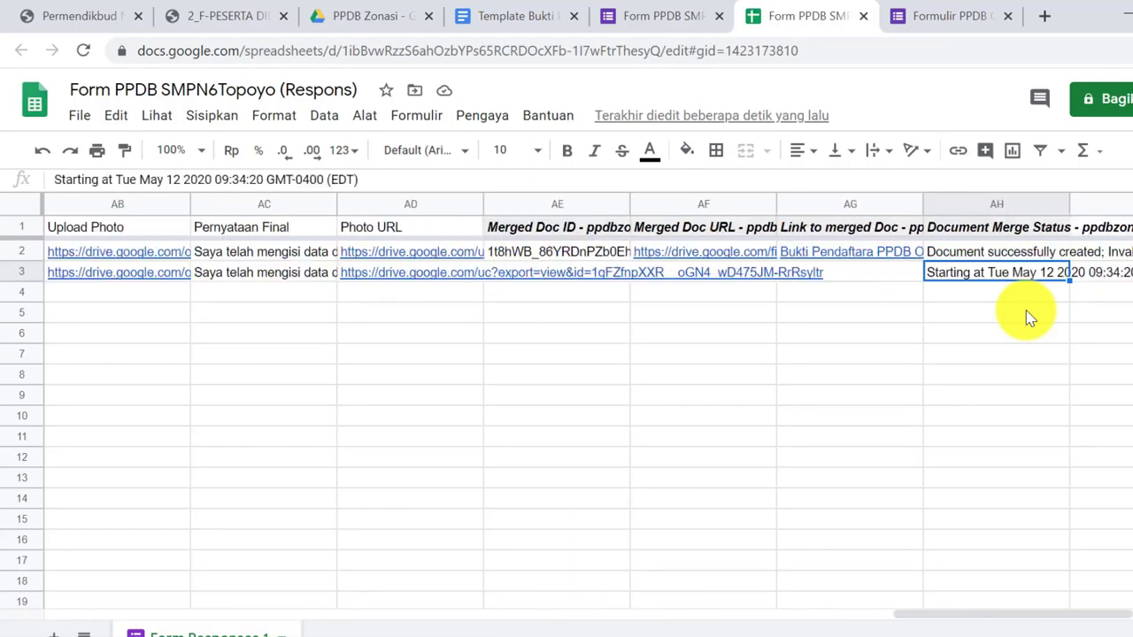
key("Left")
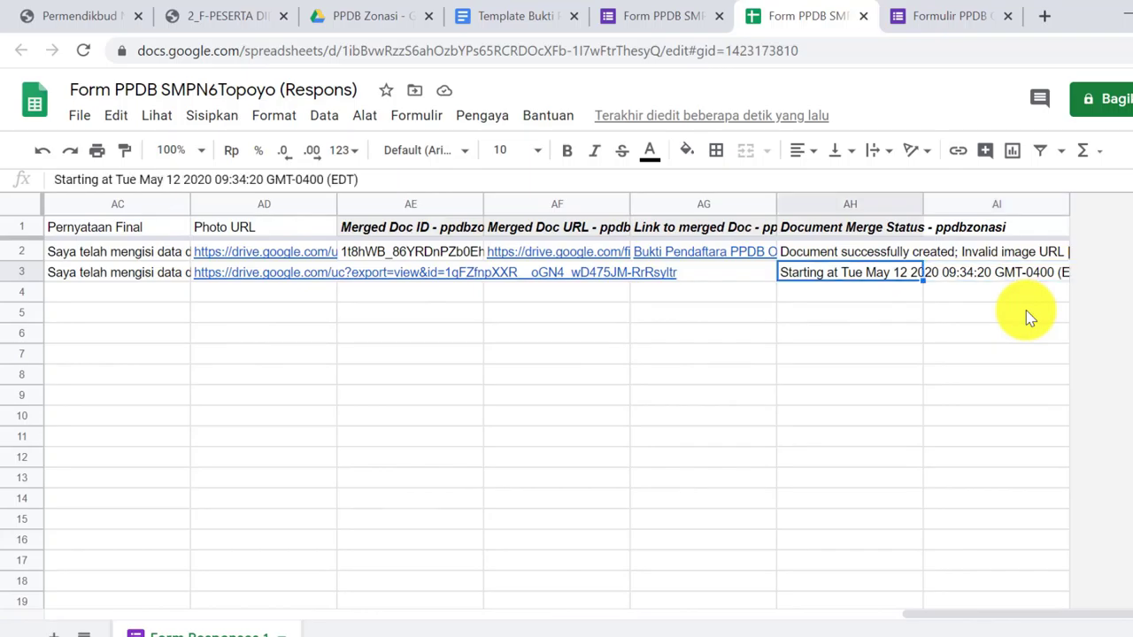
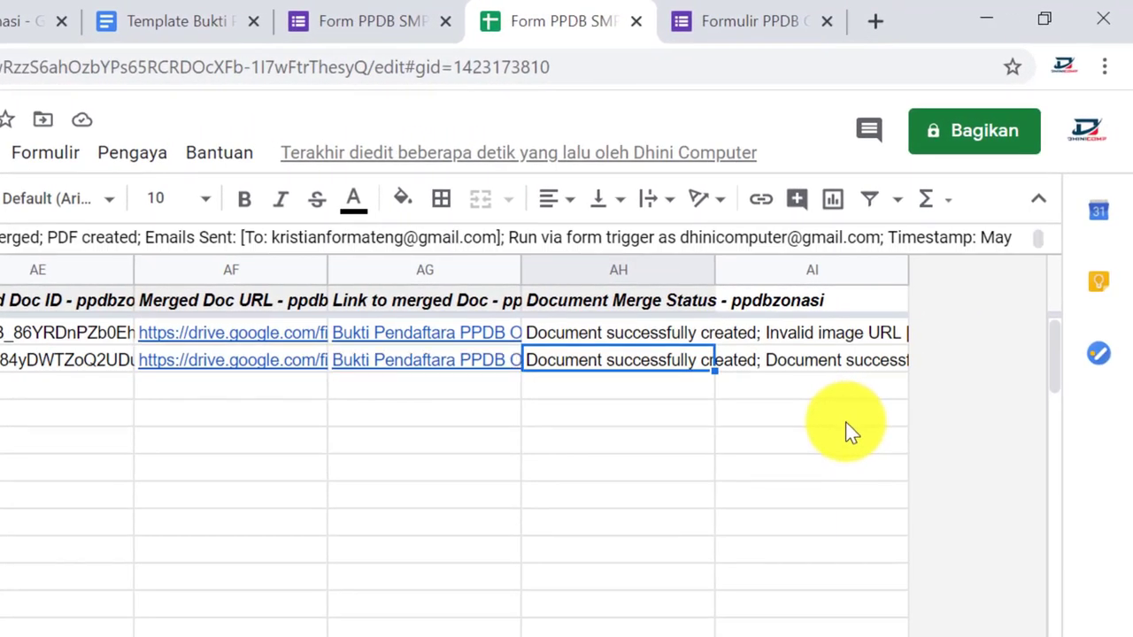
Compare the Document Merge Status messages in cells AH3 and AI3 for the latest response
left_click(833, 358)
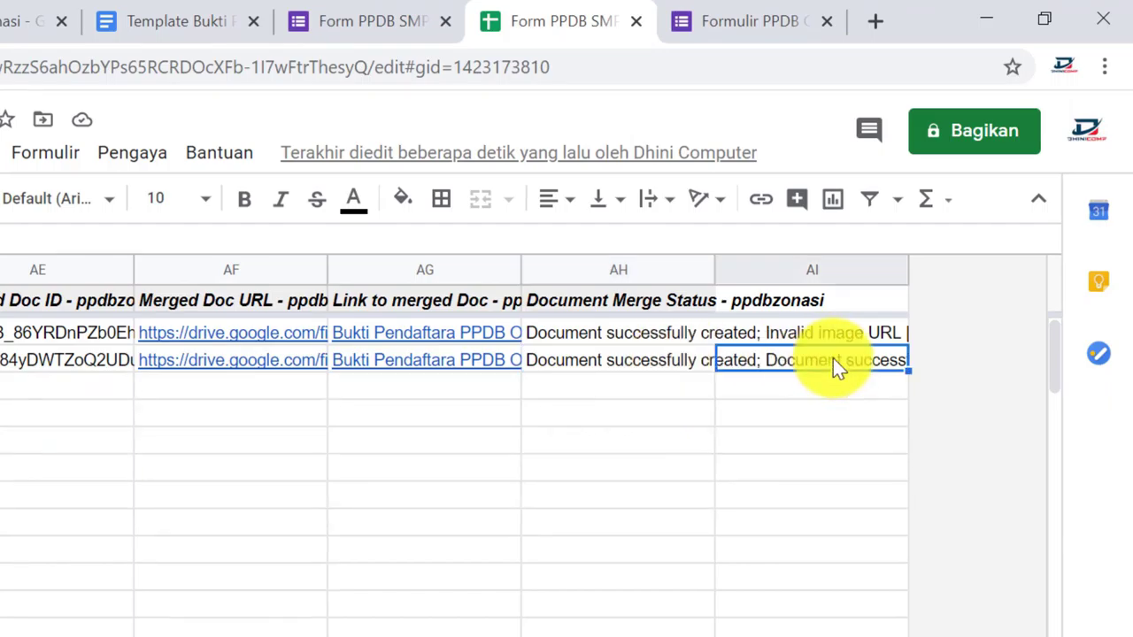
key("Left")
key("Right")
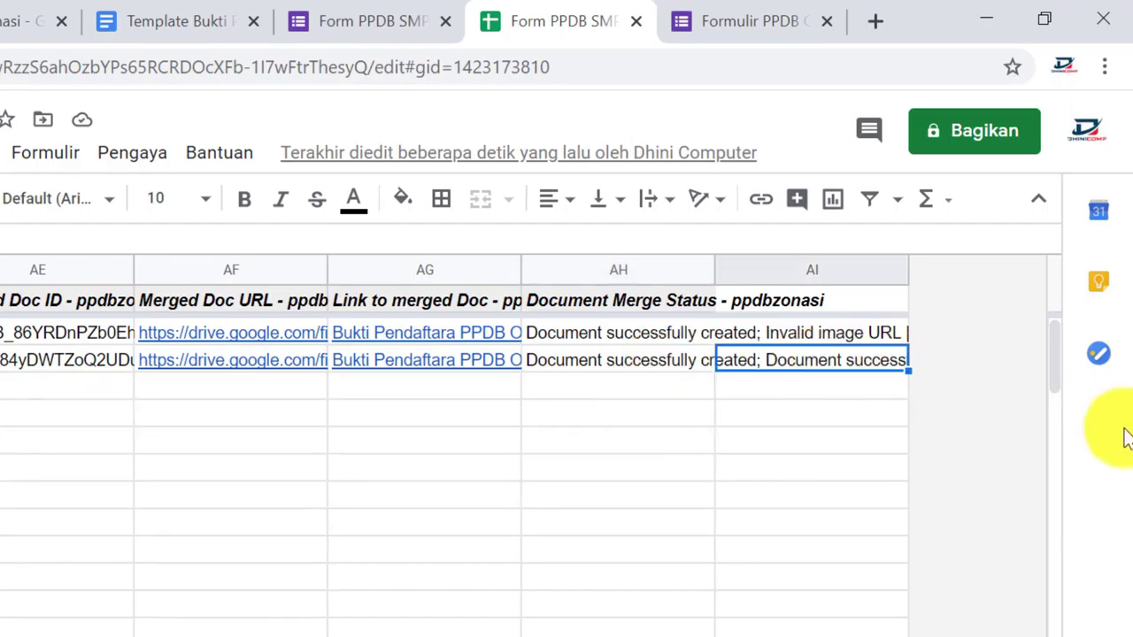
key("Left")
key("Right")
key("Left")
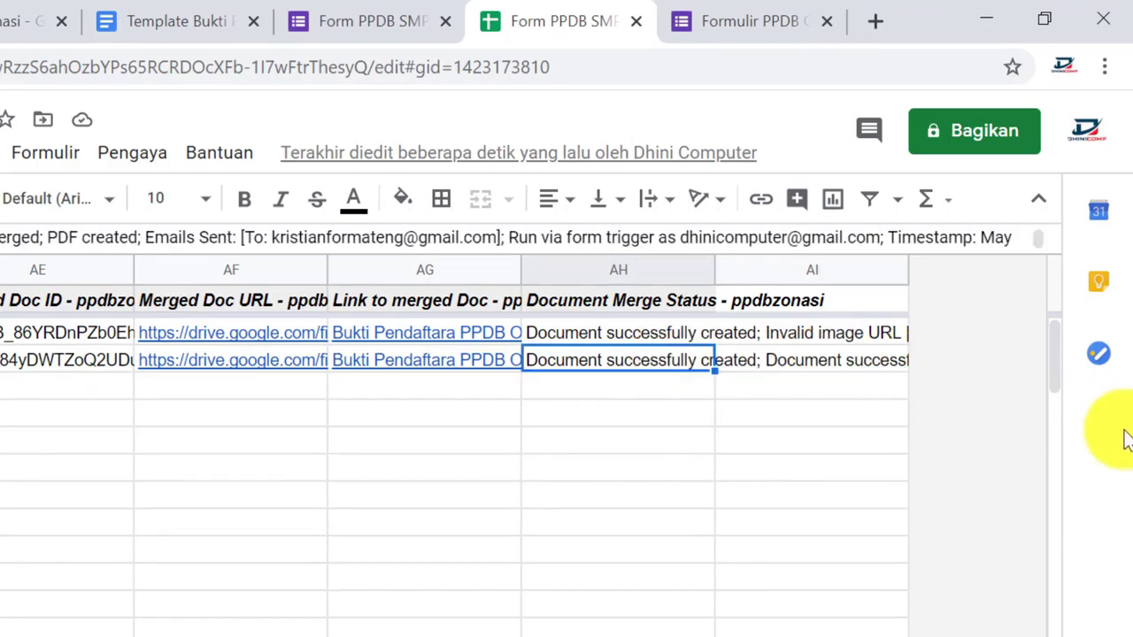
key("Right")
key("Left")
key("Right")
key("Left")
key("Right")
key("Left")
key("Right")
key("Left")
key("Right")
key("Left")
key("Right")
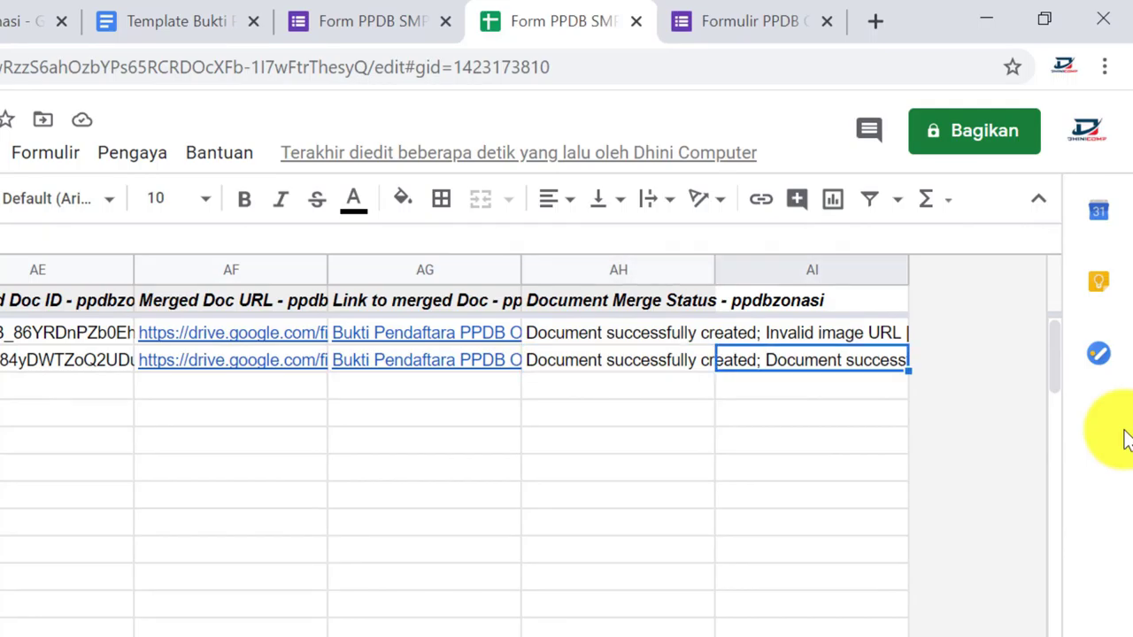
key("Left")
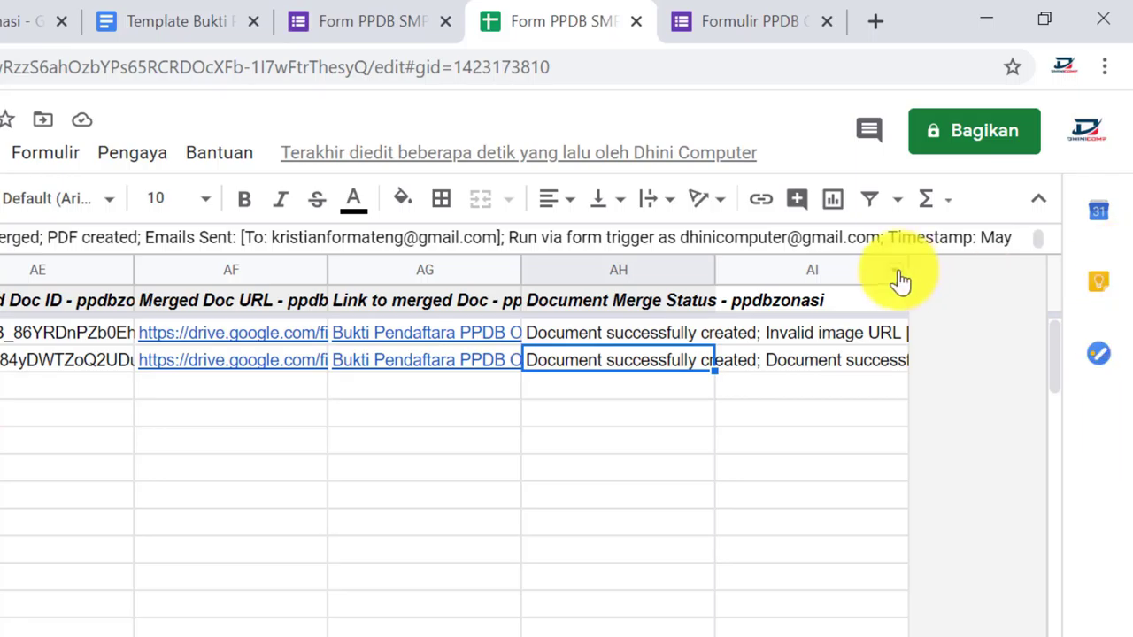
Recheck the AI3 and AH3 merge statuses, then bring up the form's responses summary showing 2 responses
left_click(837, 383)
left_click(808, 365)
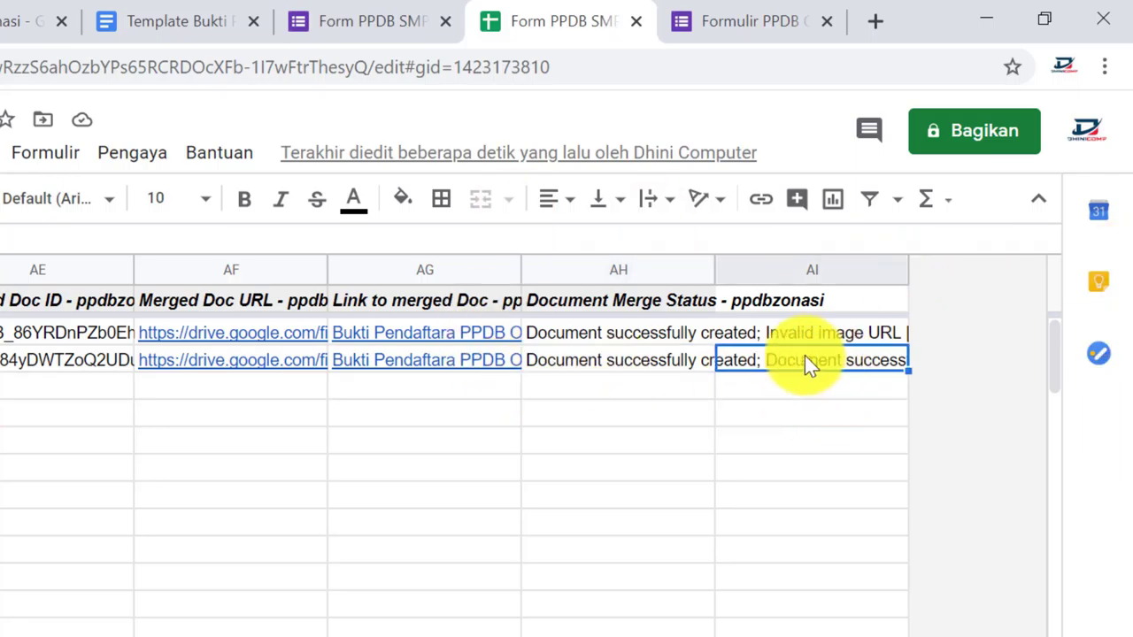
left_click(586, 343)
left_click(593, 363)
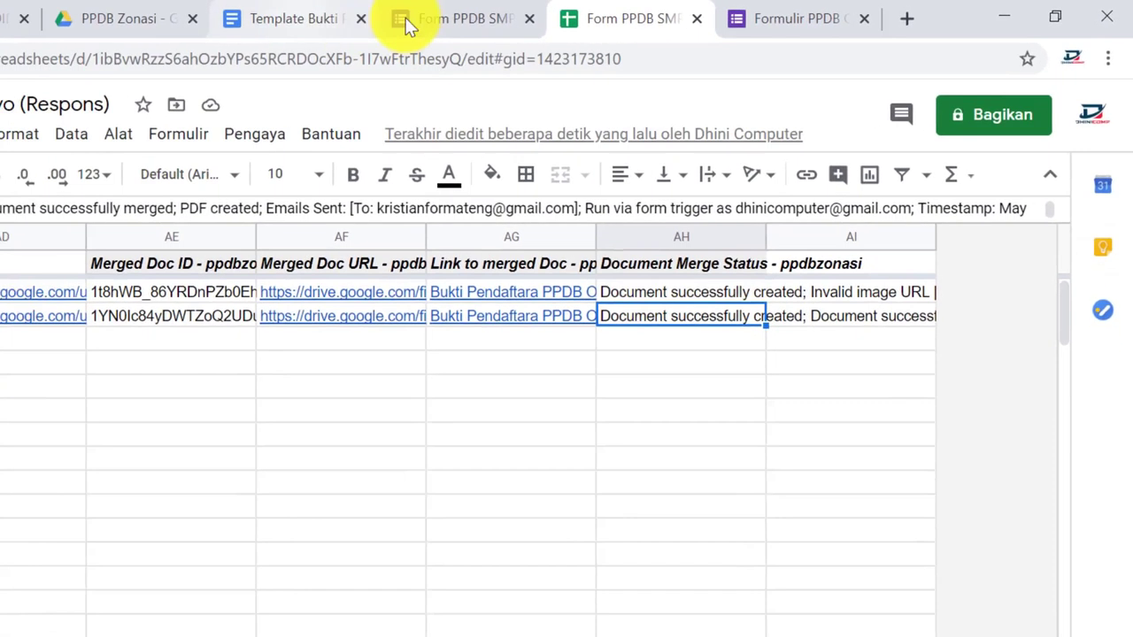
left_click(407, 24)
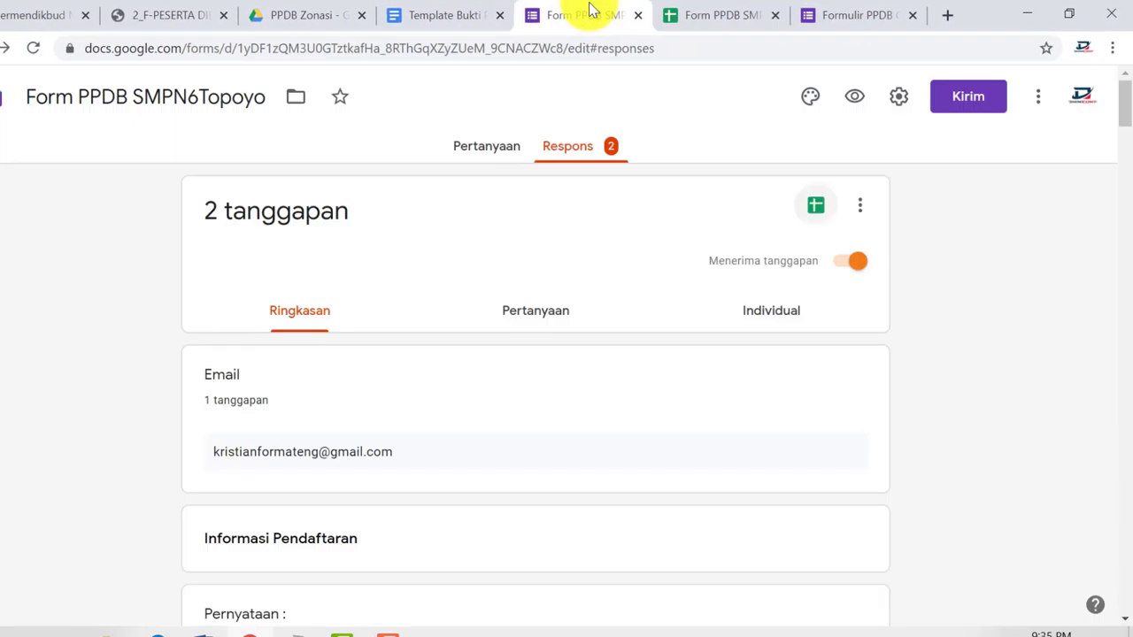
Go to the PPDB Zonasi Drive folder and open the Bukti Pendaftaran PPDB Zonasi subfolder
left_click(259, 14)
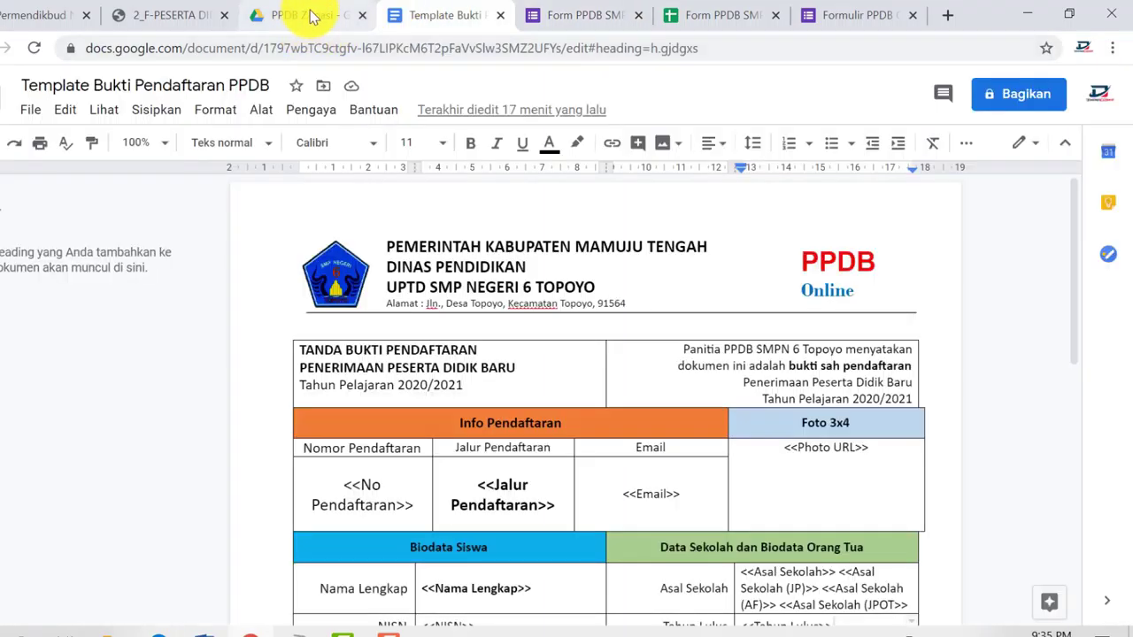
left_click(310, 15)
double_click(350, 237)
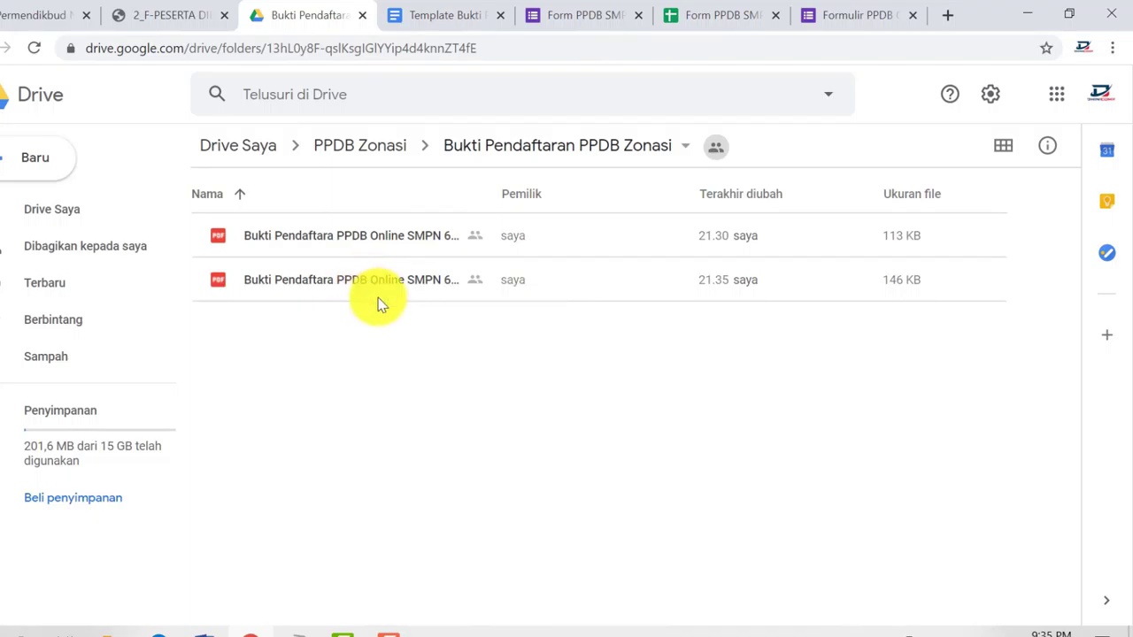
Preview the newer PDF registration receipt and scroll through the applicant's data, logo and signatures
left_click(367, 279)
double_click(542, 279)
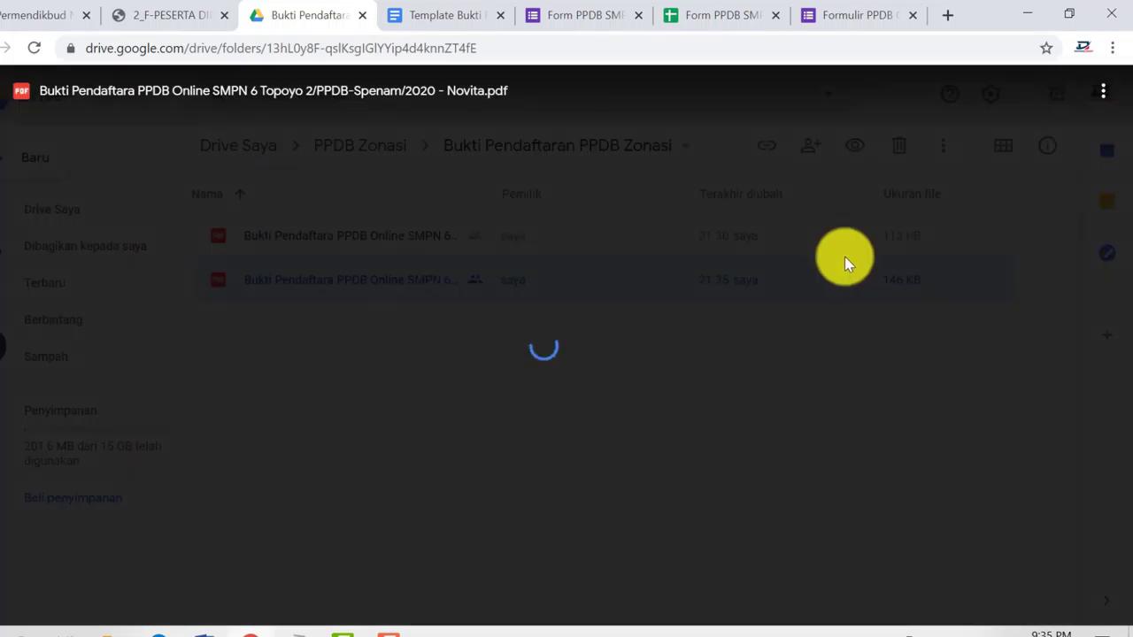
scroll(755, 403, "down", 2)
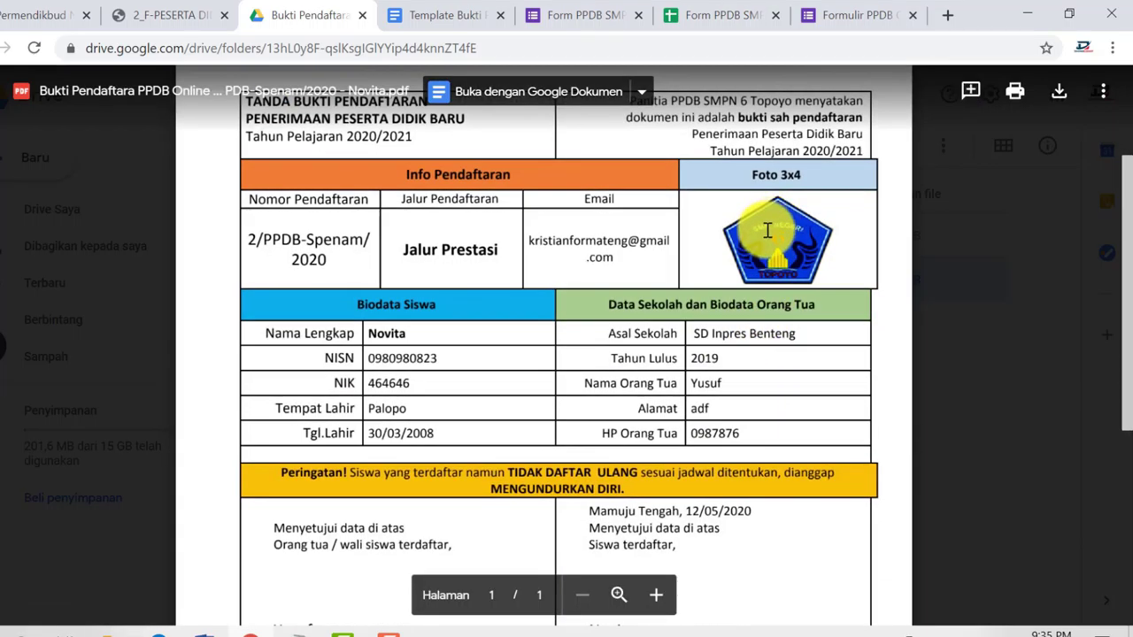
scroll(767, 230, "up", 1)
scroll(761, 237, "down", 3)
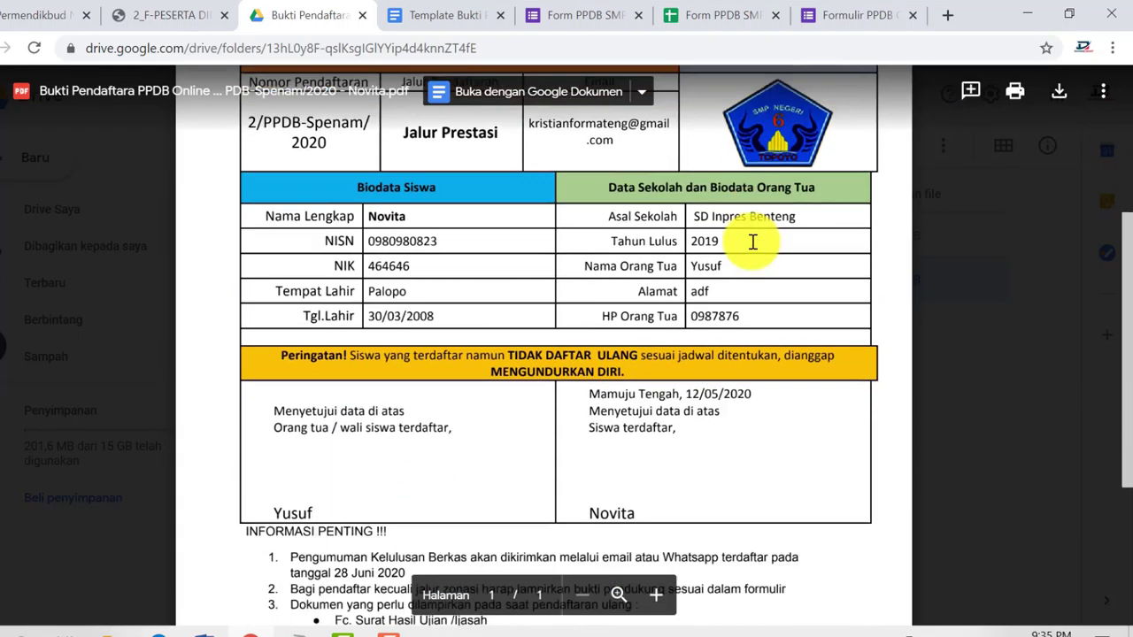
scroll(753, 241, "up", 2)
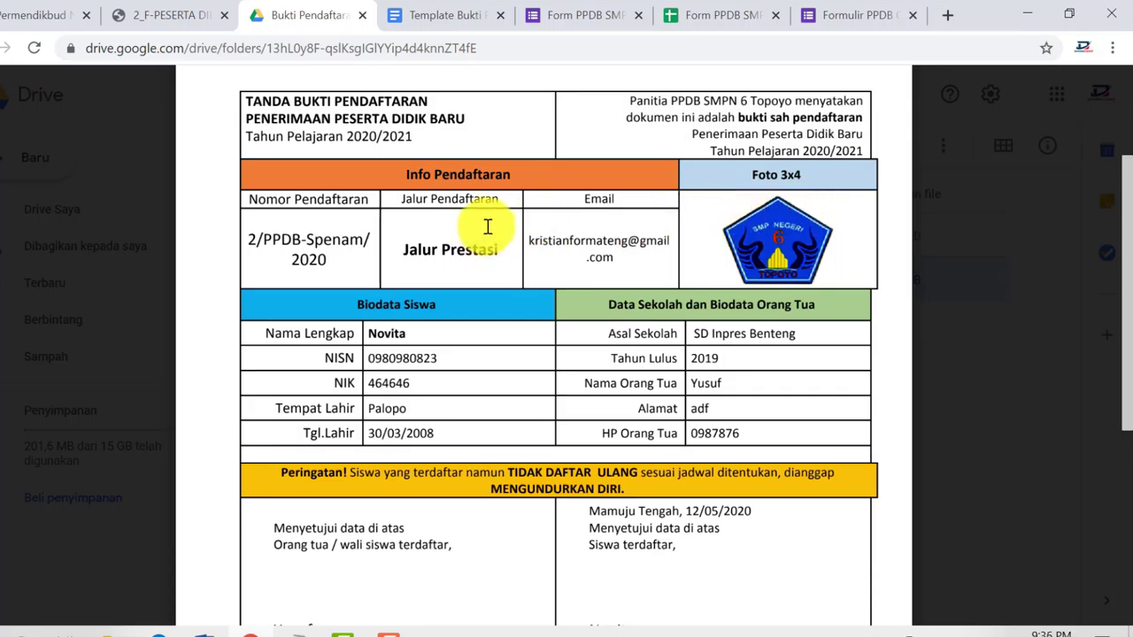
scroll(504, 222, "down", 1)
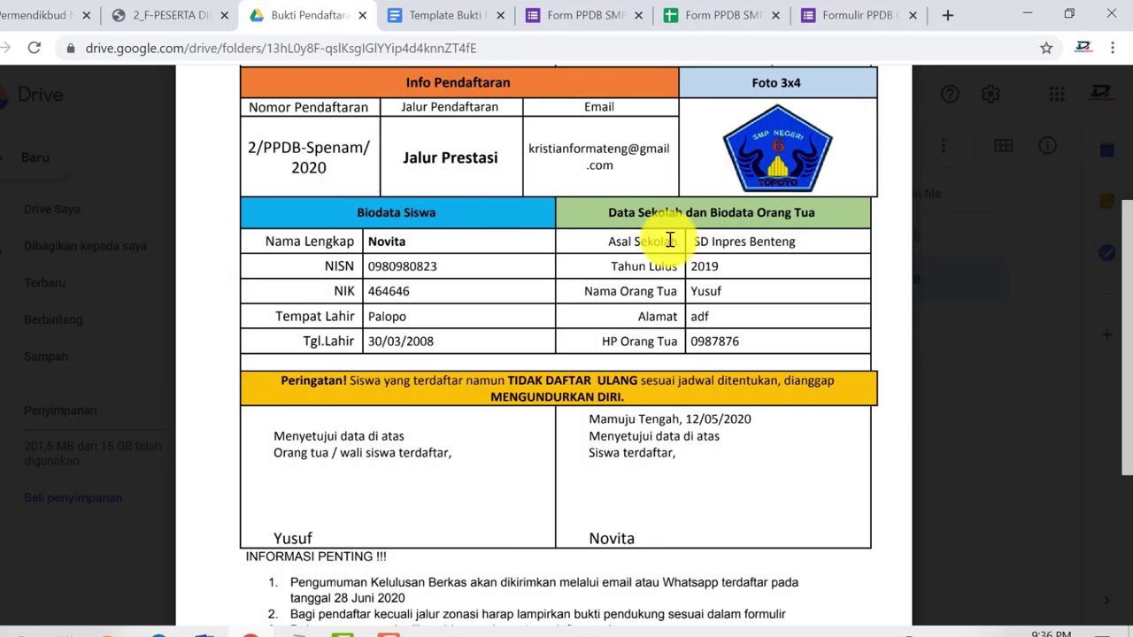
scroll(670, 240, "down", 1)
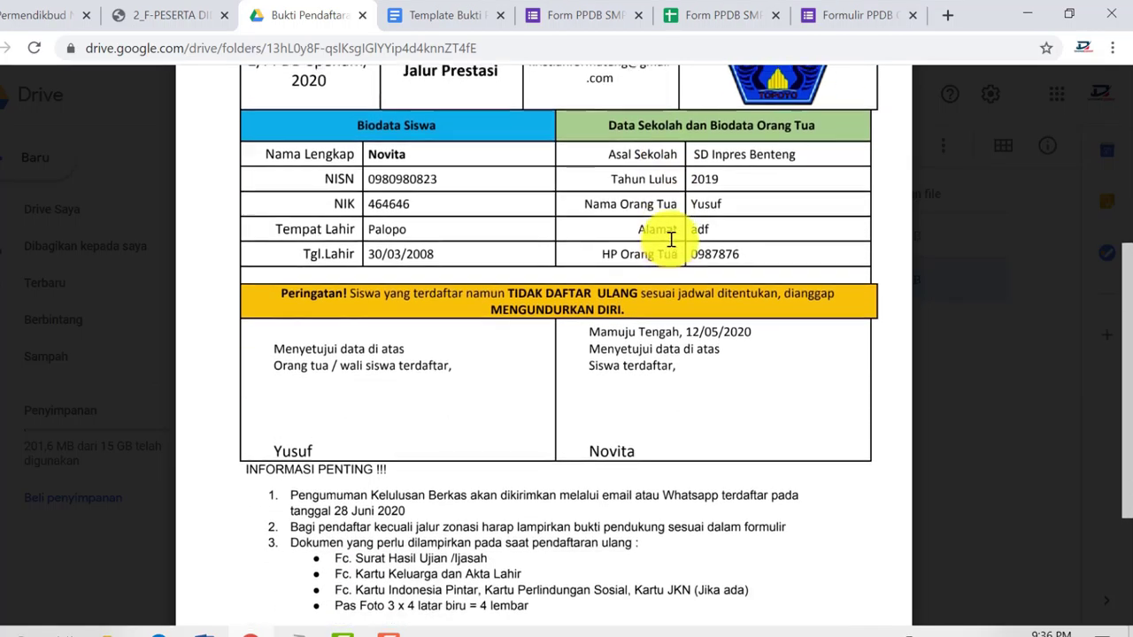
scroll(665, 234, "up", 2)
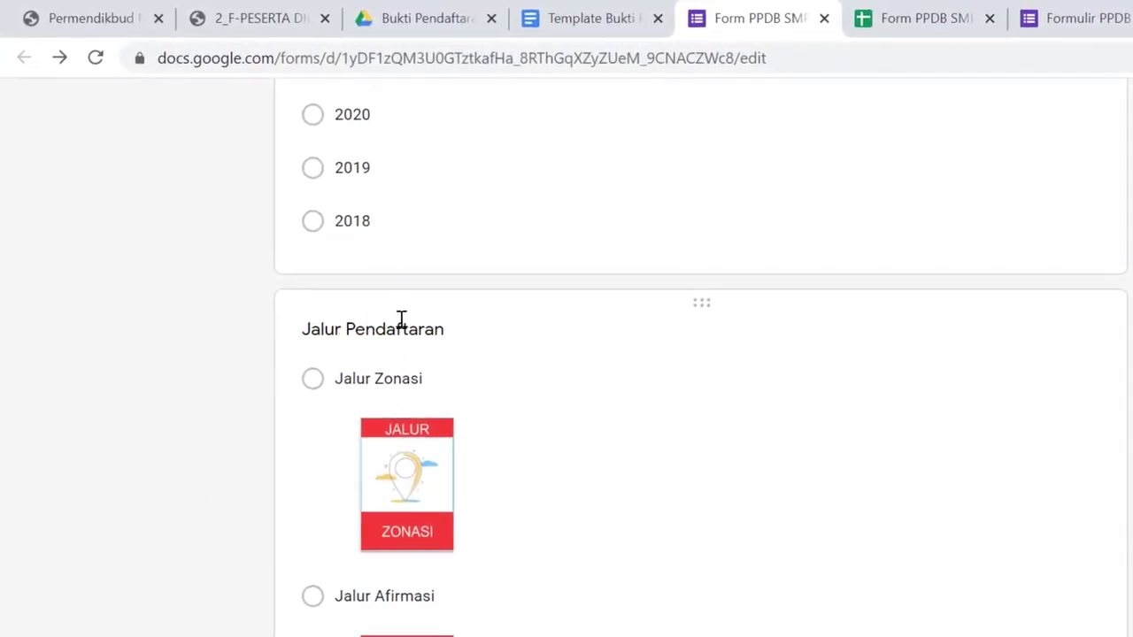
Scroll through the form's questions from Jalur Pendaftaran to the Nama Lengkap question
left_click(403, 327)
scroll(531, 336, "down", 1)
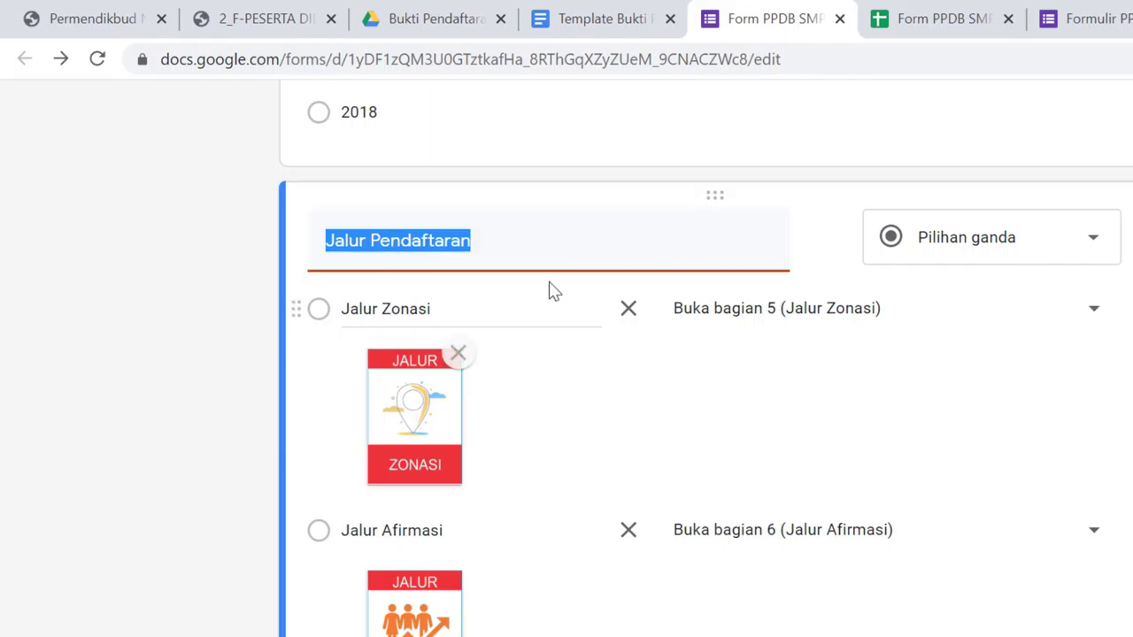
scroll(549, 289, "down", 10)
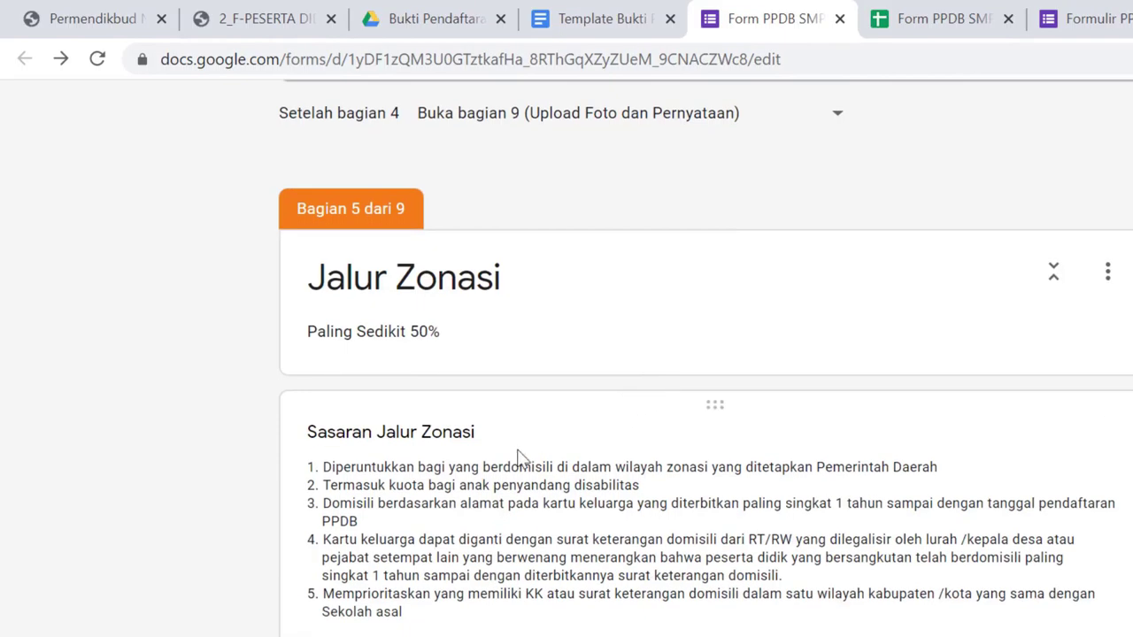
scroll(518, 453, "up", 15)
scroll(518, 454, "up", 15)
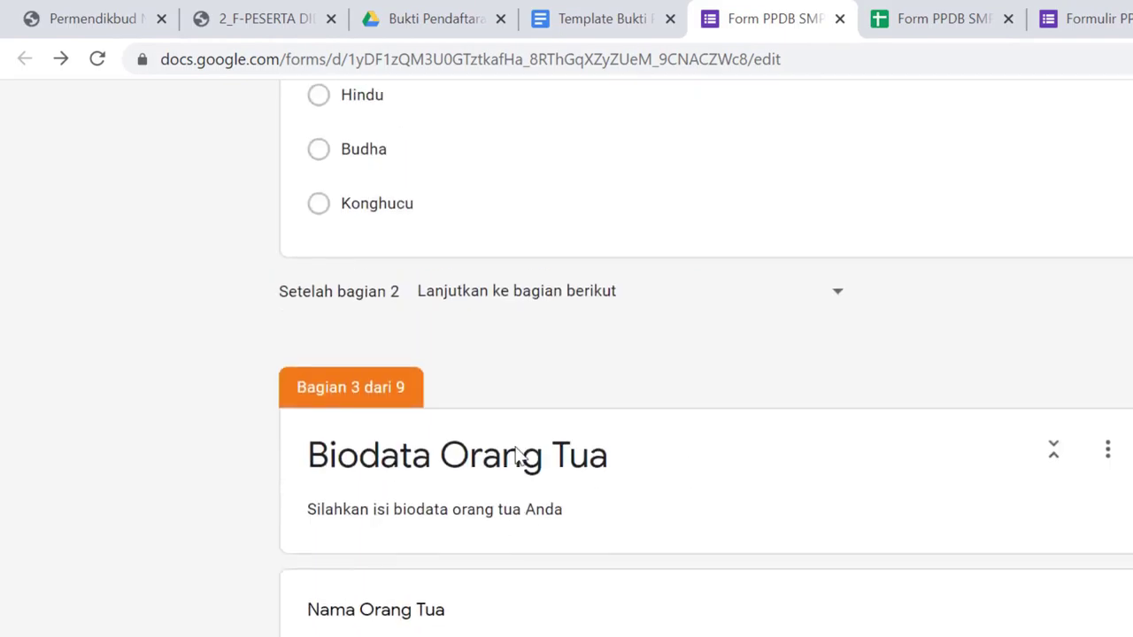
scroll(513, 448, "up", 10)
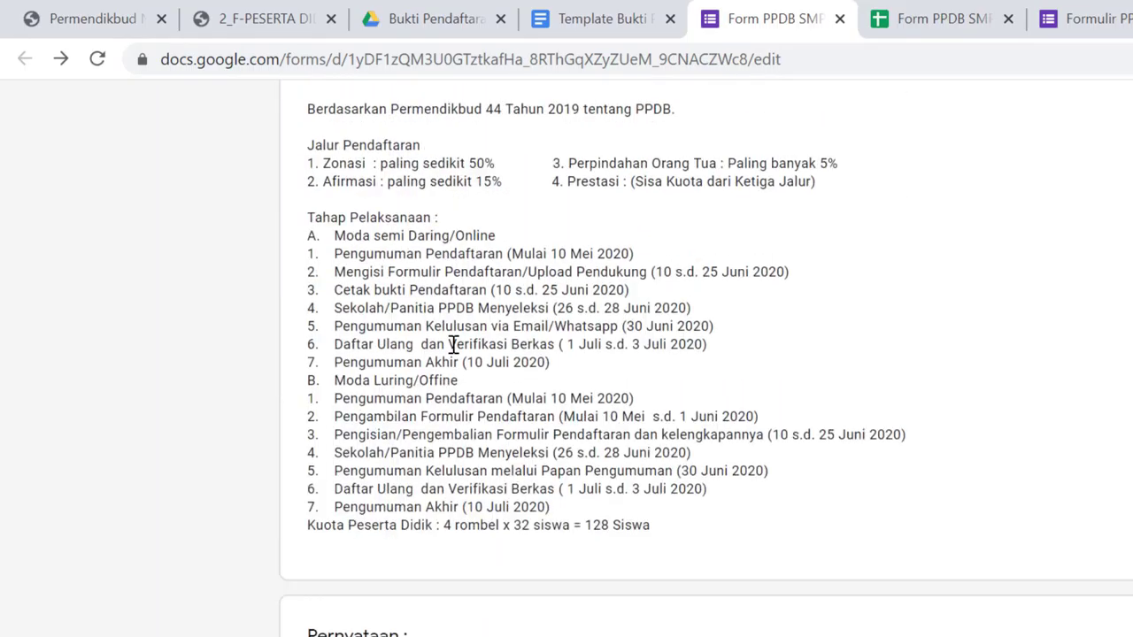
scroll(409, 219, "up", 5)
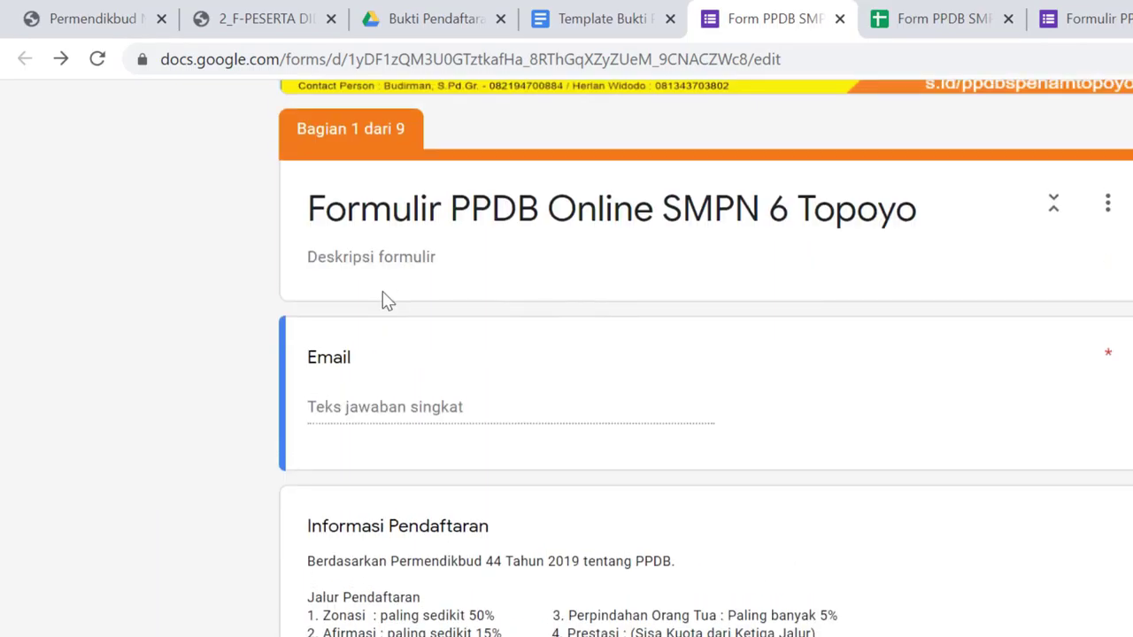
scroll(382, 298, "down", 2)
scroll(400, 339, "down", 10)
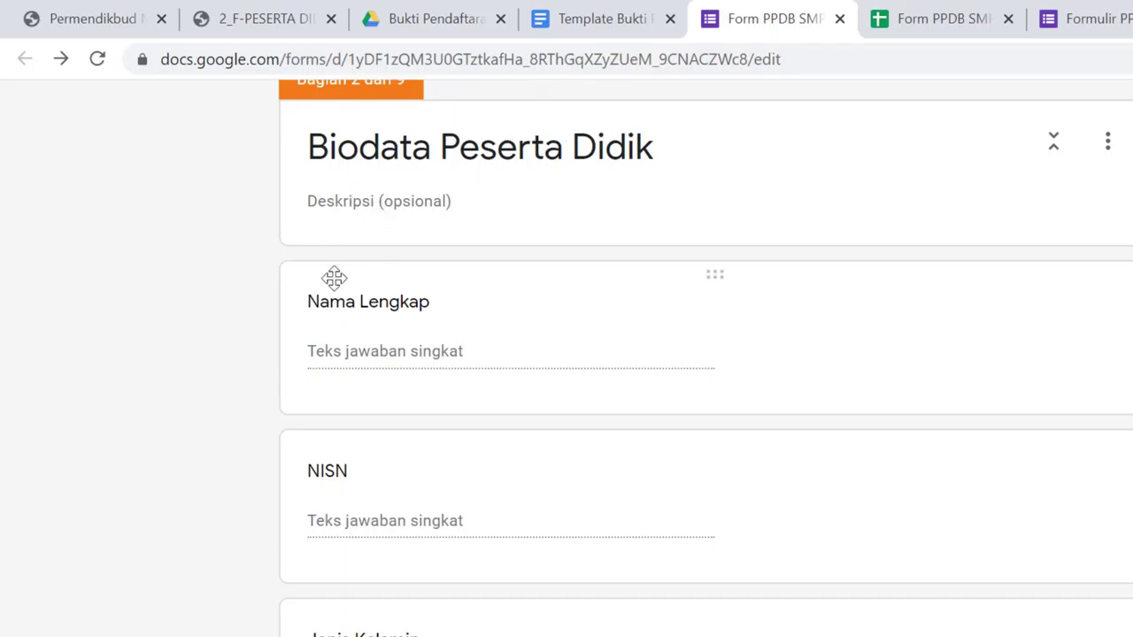
scroll(341, 295, "down", 3)
left_click(387, 303)
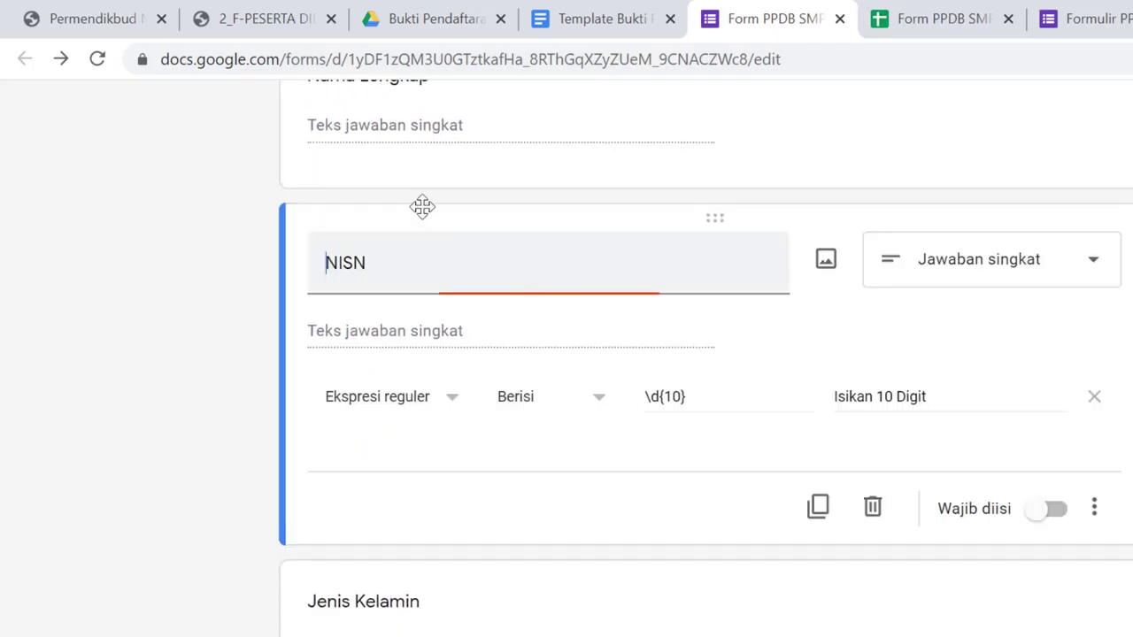
left_click(450, 124)
scroll(537, 198, "up", 4)
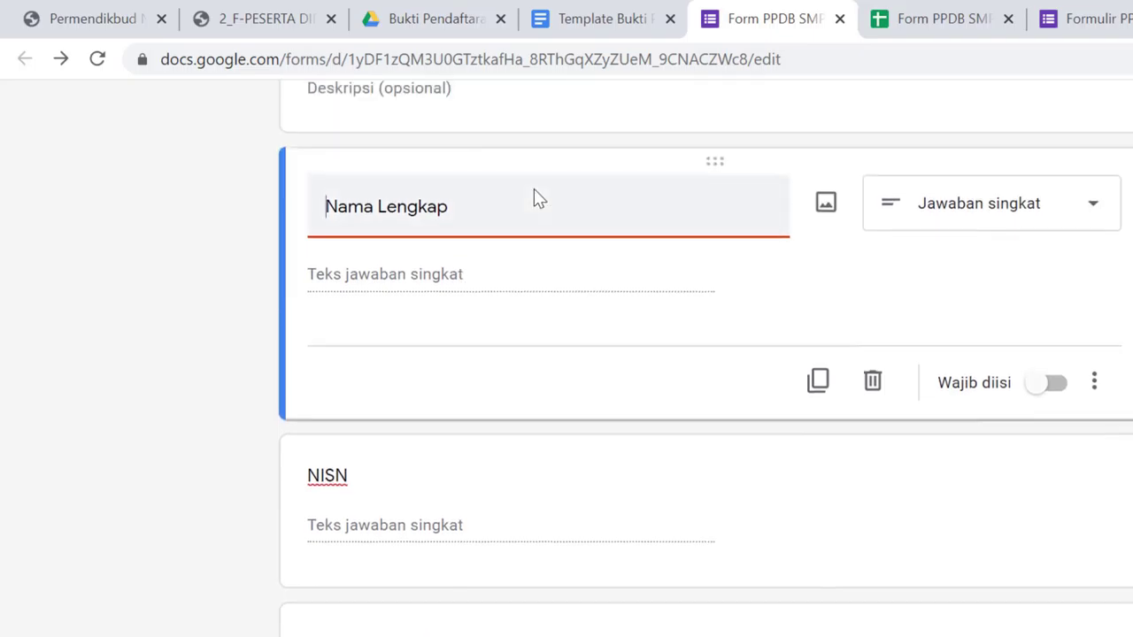
scroll(713, 285, "down", 3)
Switch on Wajib diisi for Nama Lengkap and NISN, then return to the PDF proof in Drive
left_click(1050, 385)
scroll(602, 463, "down", 2)
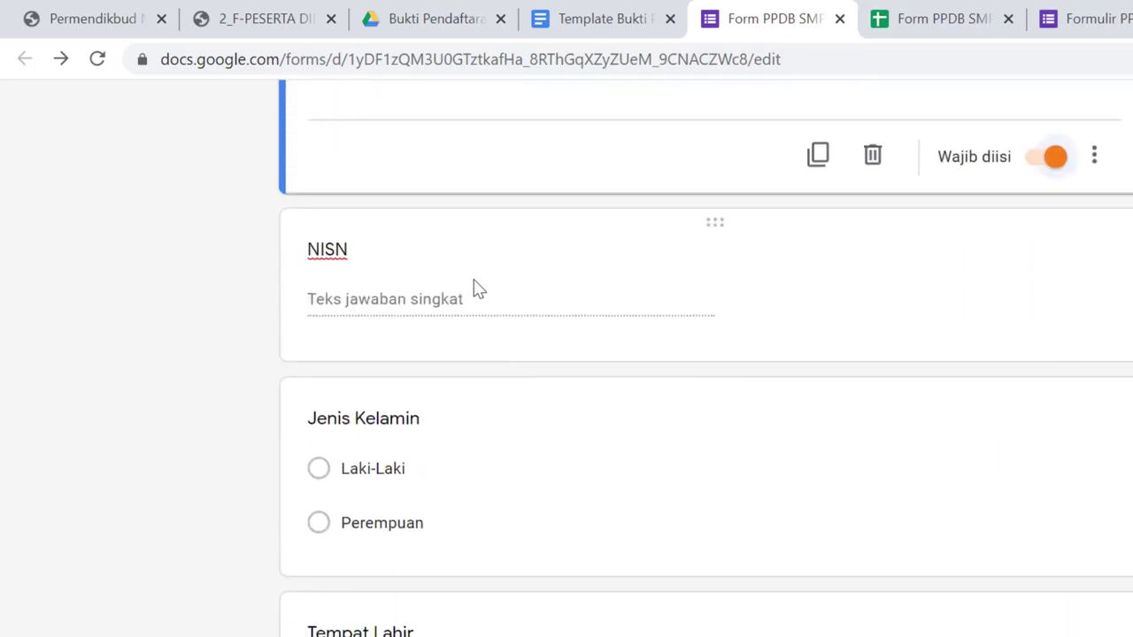
left_click(476, 286)
left_click(1043, 407)
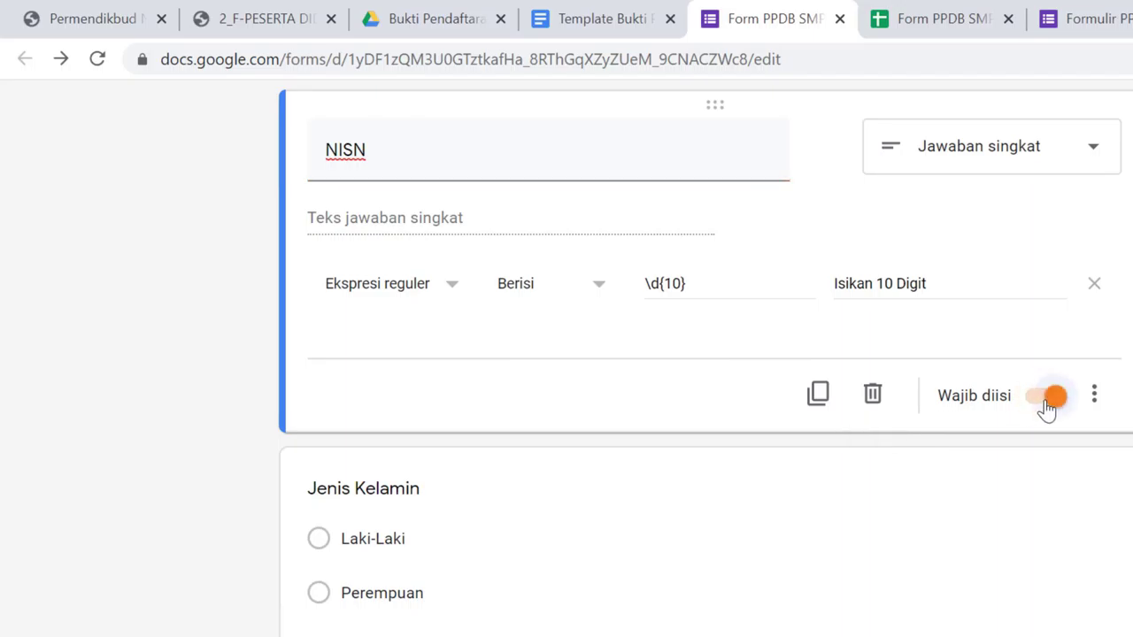
scroll(1049, 405, "up", 12)
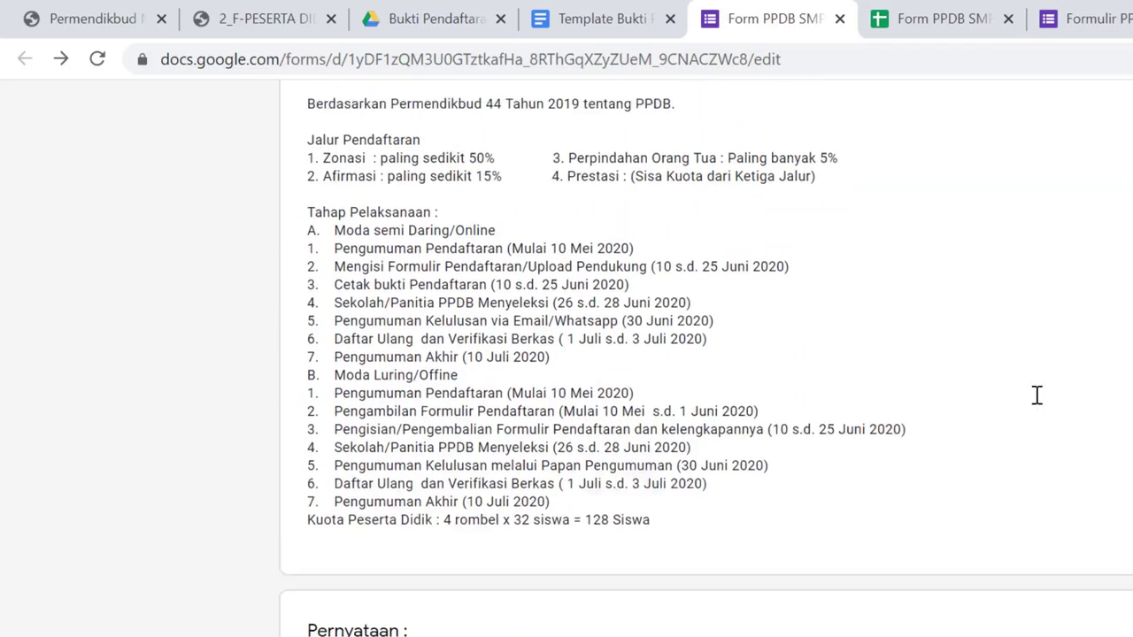
scroll(1034, 395, "down", 6)
scroll(1035, 425, "down", 5)
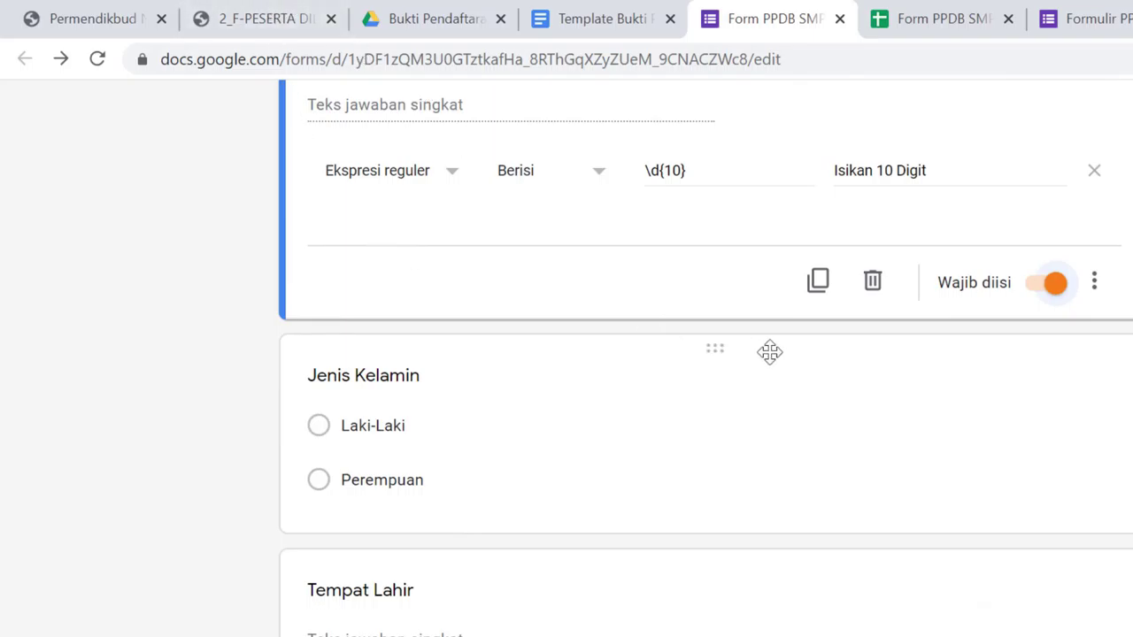
left_click(394, 13)
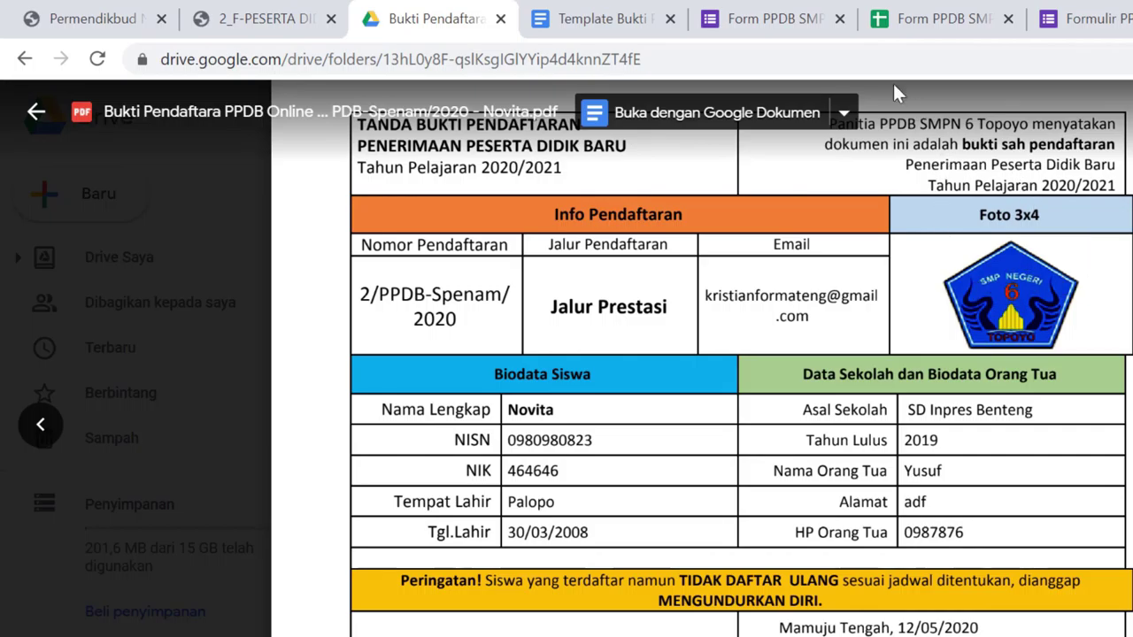
Close the PDF preview and go up to PPDB Zonasi, selecting the File responses folder
left_click(35, 114)
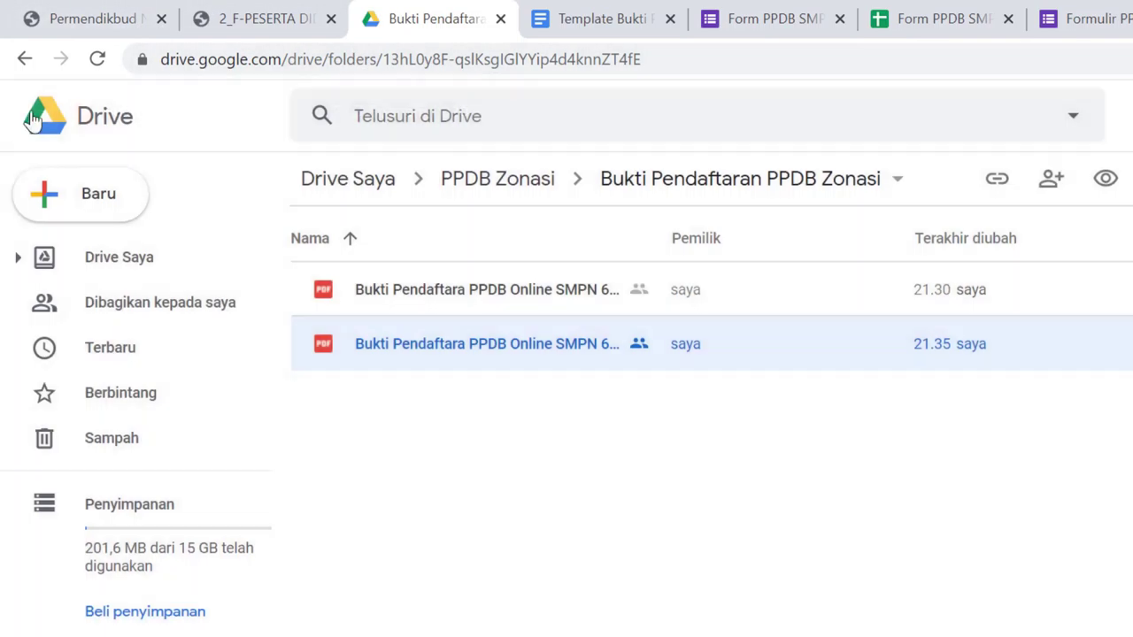
left_click(459, 186)
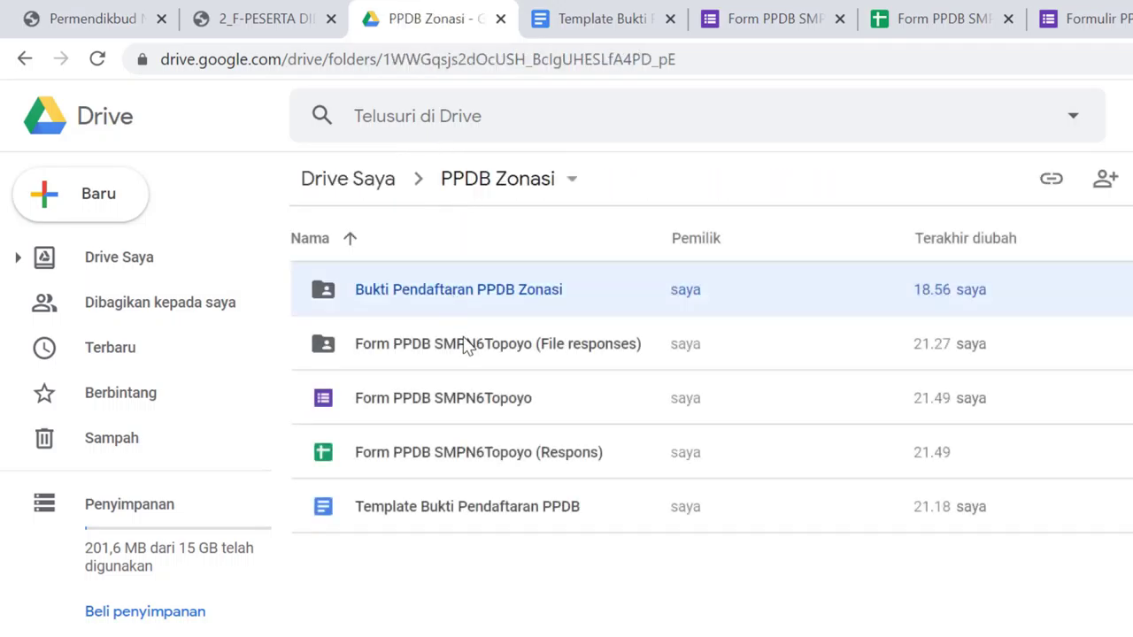
left_click(470, 349)
right_click(472, 363)
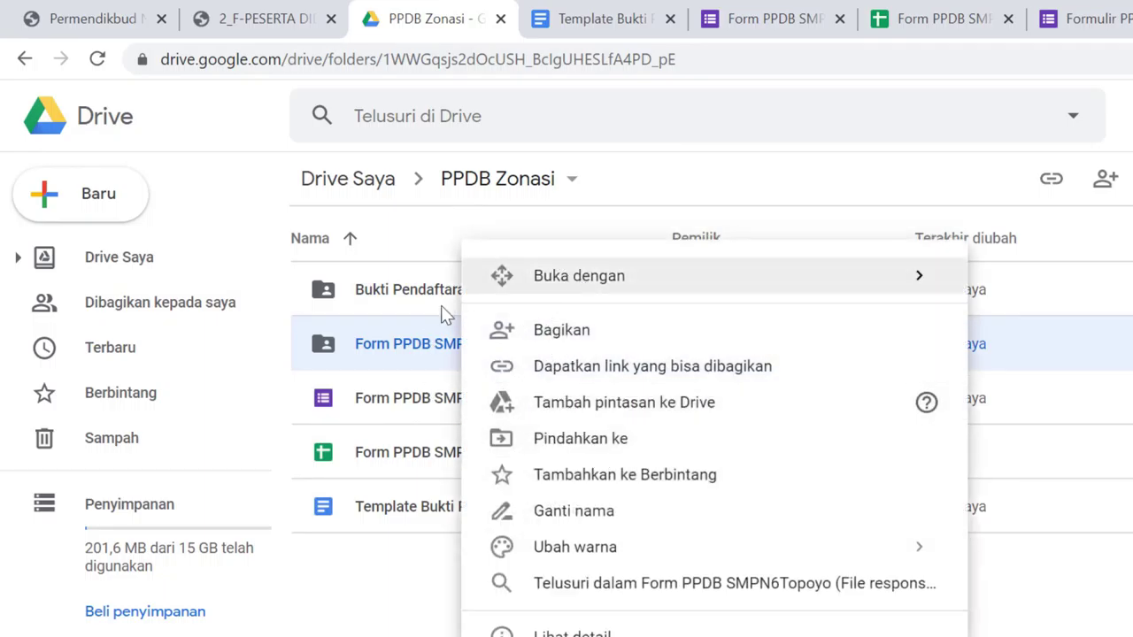
left_click(415, 606)
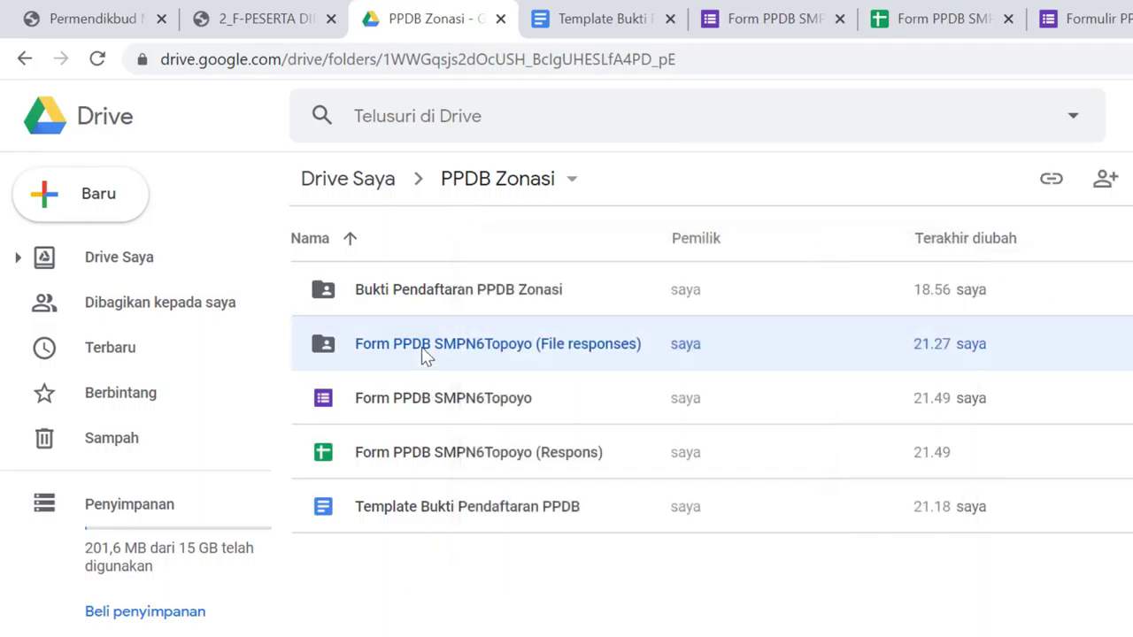
Share the File responses folder with anyone with the link as Editor and copy the link
right_click(422, 354)
left_click(536, 325)
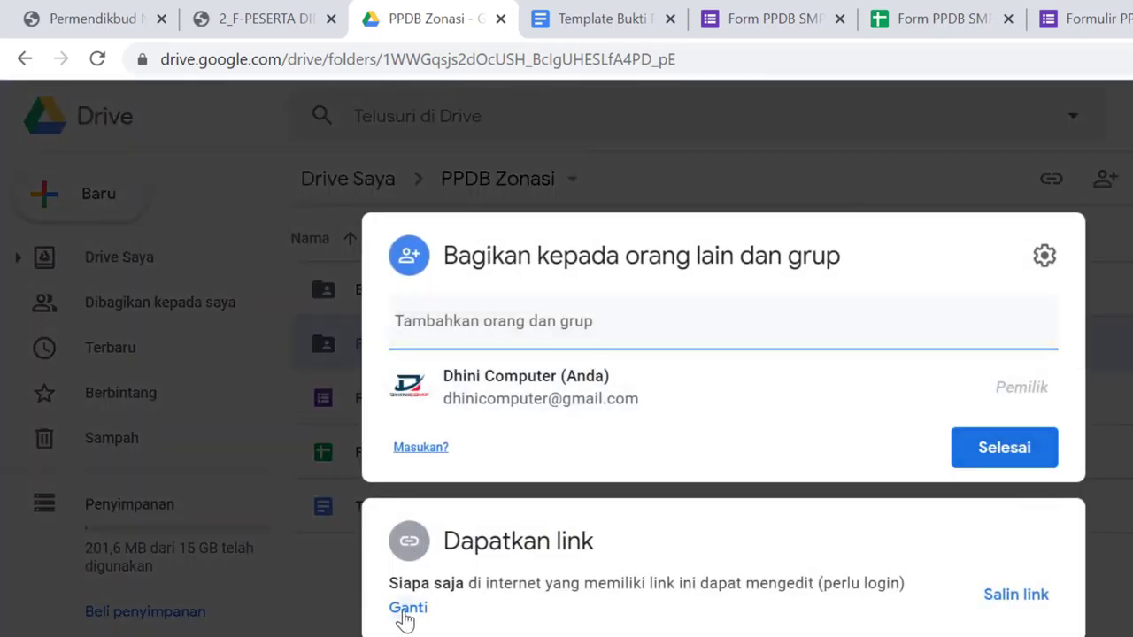
left_click(405, 610)
left_click(1036, 531)
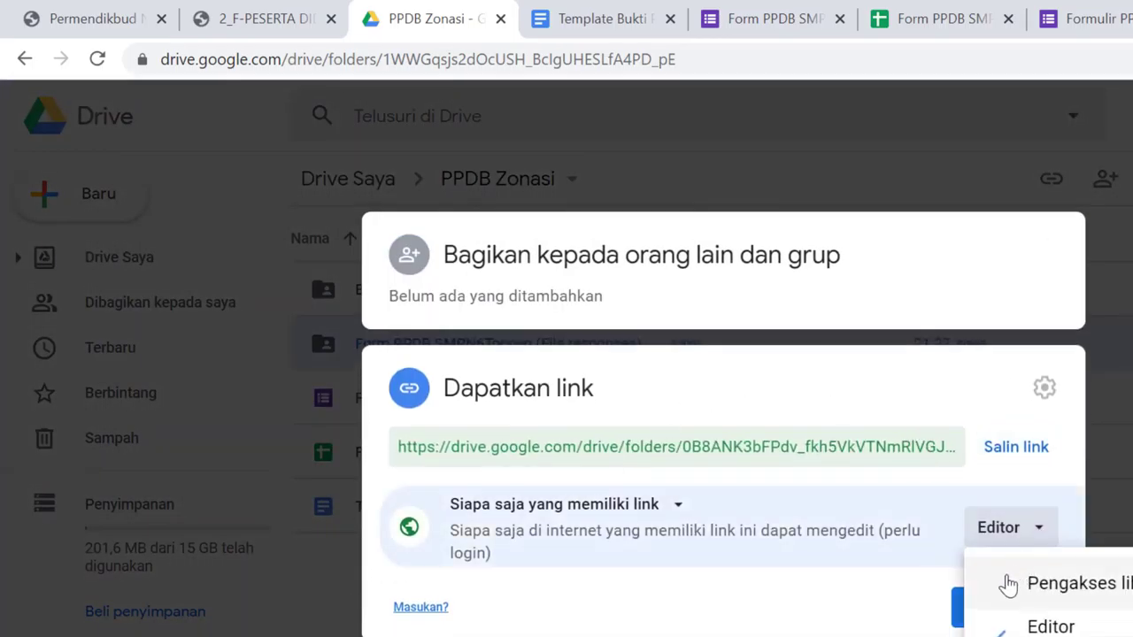
left_click(1027, 627)
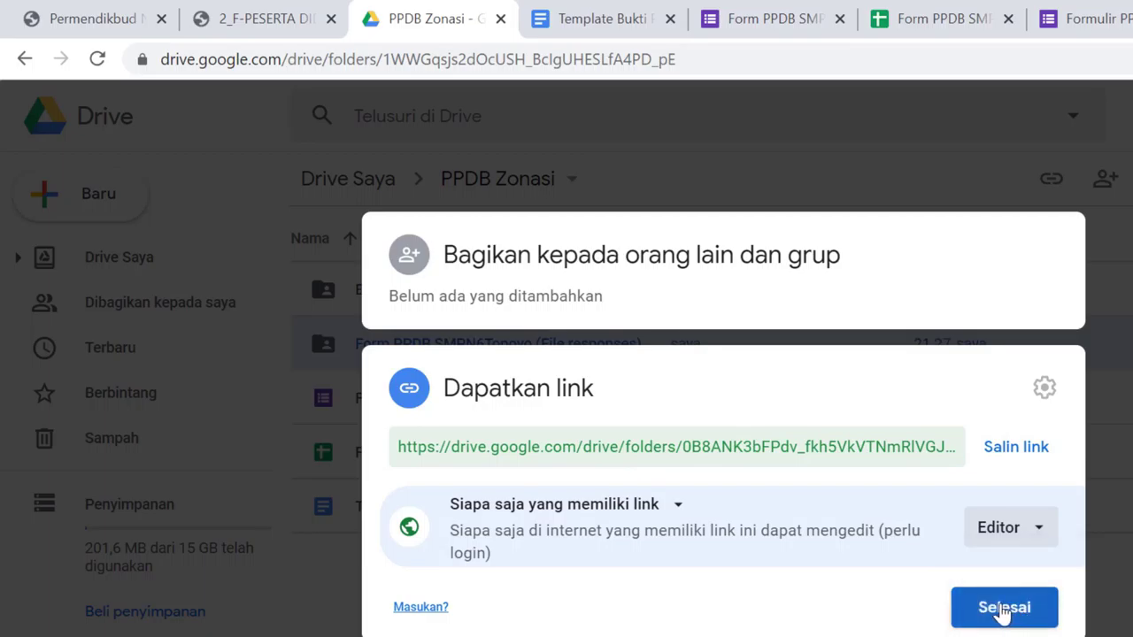
left_click_drag(533, 447, 788, 475)
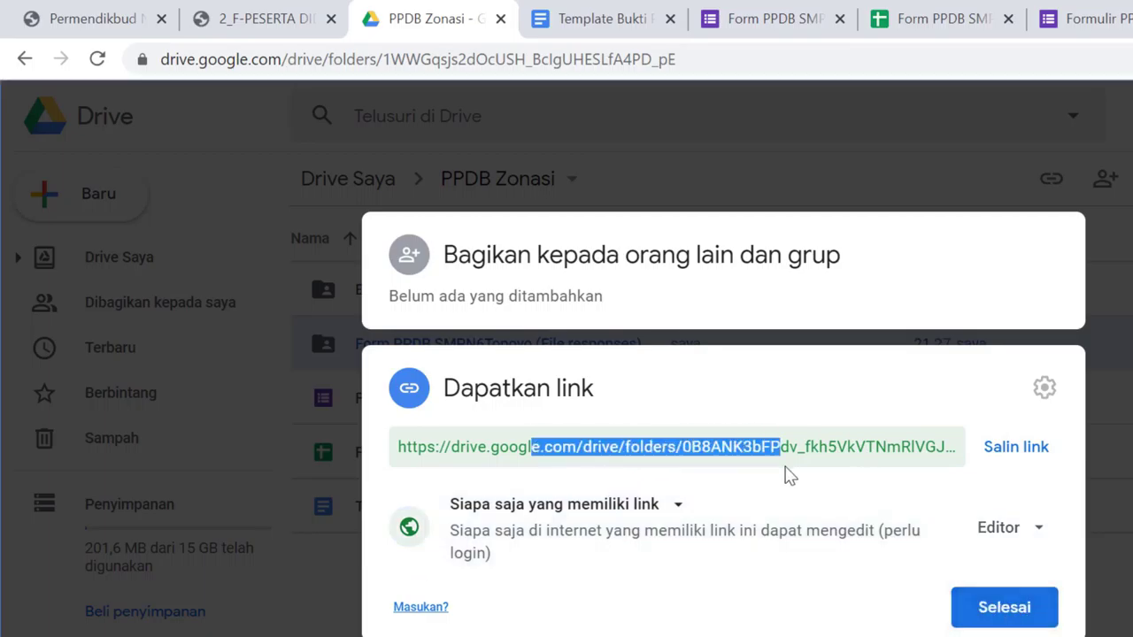
left_click(1004, 447)
left_click(1007, 607)
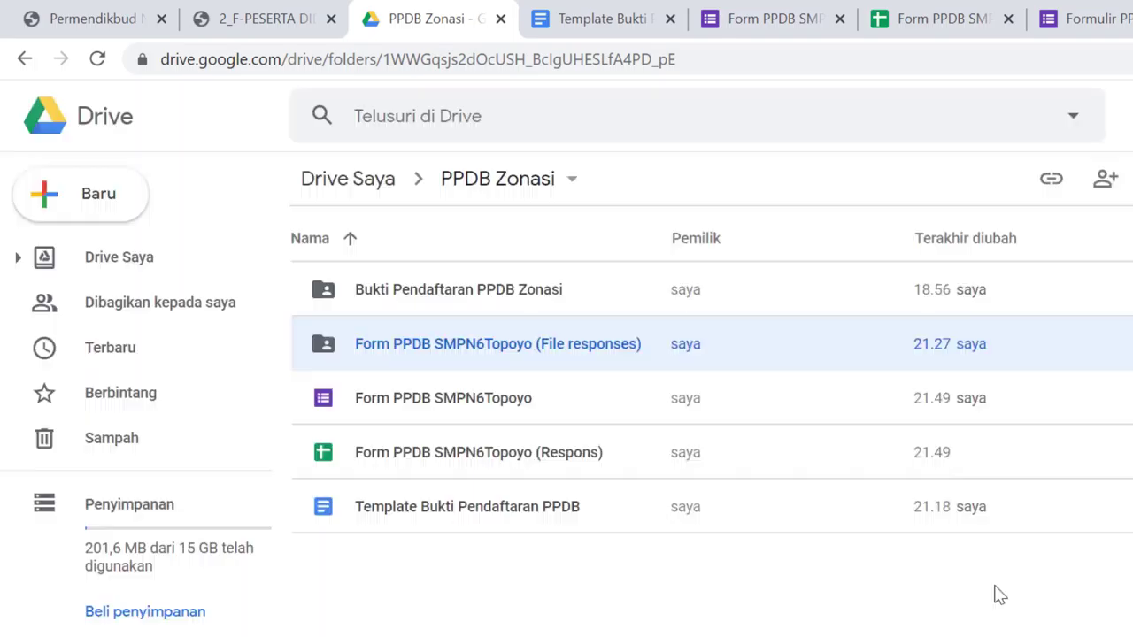
Select the Bukti Pendaftaran PPDB Zonasi folder, then move to the responses spreadsheet
left_click(492, 300)
left_click(527, 344)
left_click(510, 297)
left_click(938, 19)
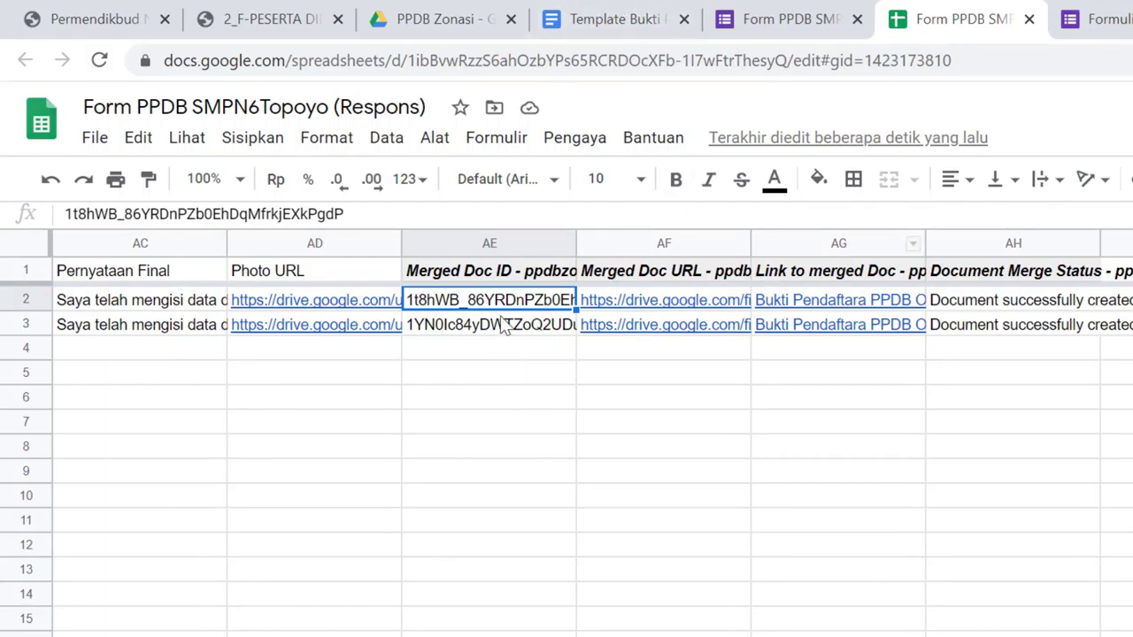
In the registration proof template, look over the school header lines and statement text
left_click(653, 16)
scroll(699, 432, "down", 4)
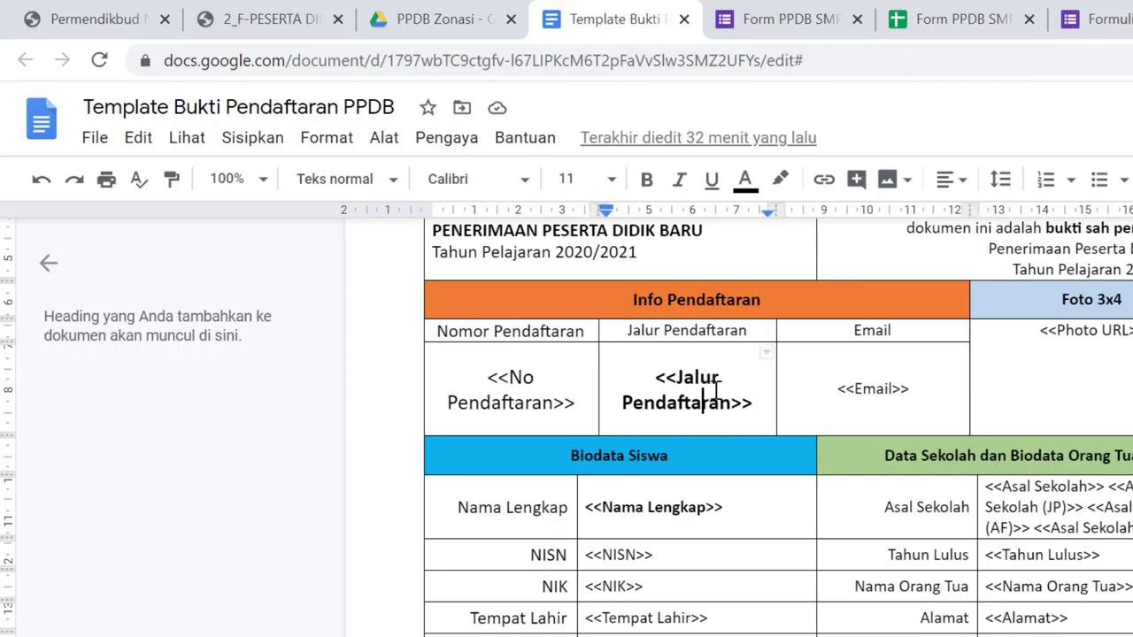
left_click(592, 393)
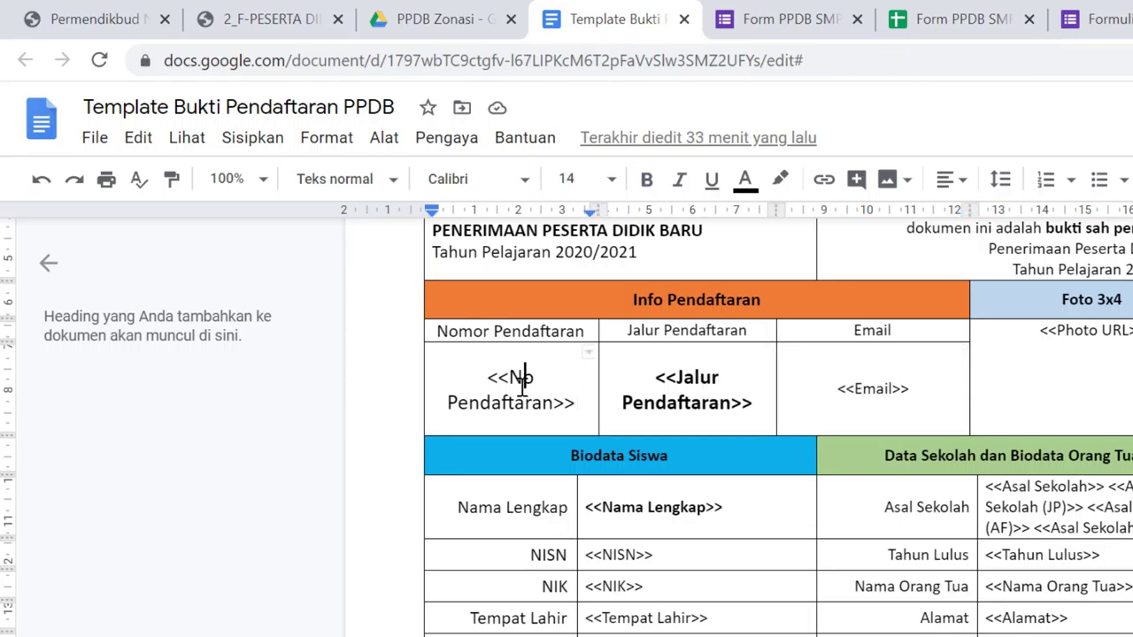
scroll(523, 379, "up", 3)
scroll(557, 372, "down", 2)
left_click(555, 366)
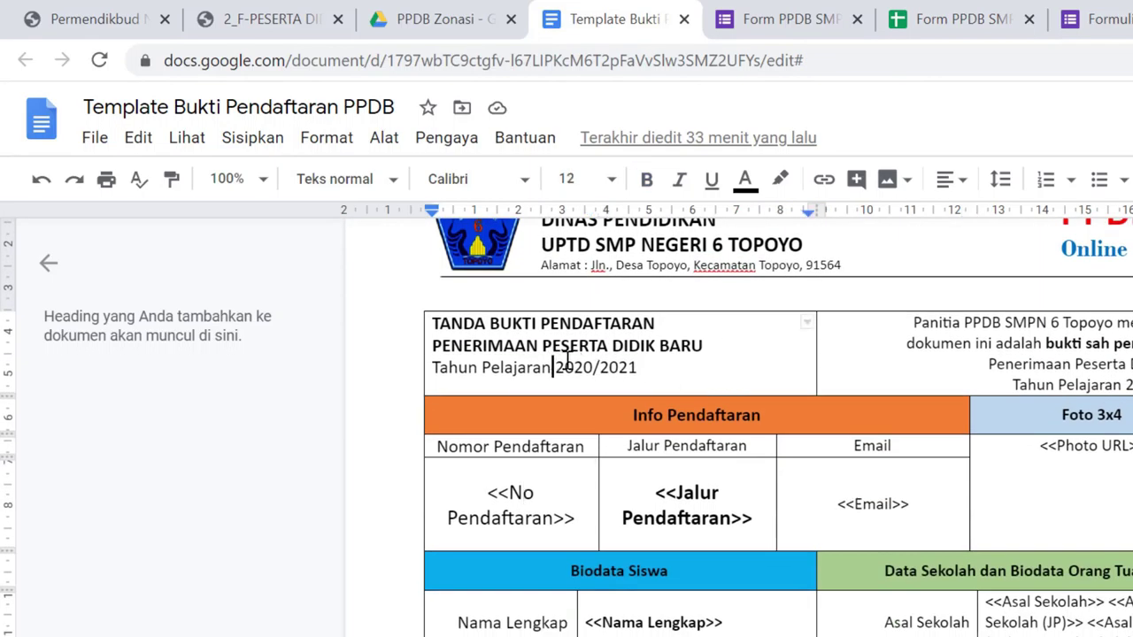
scroll(566, 359, "up", 3)
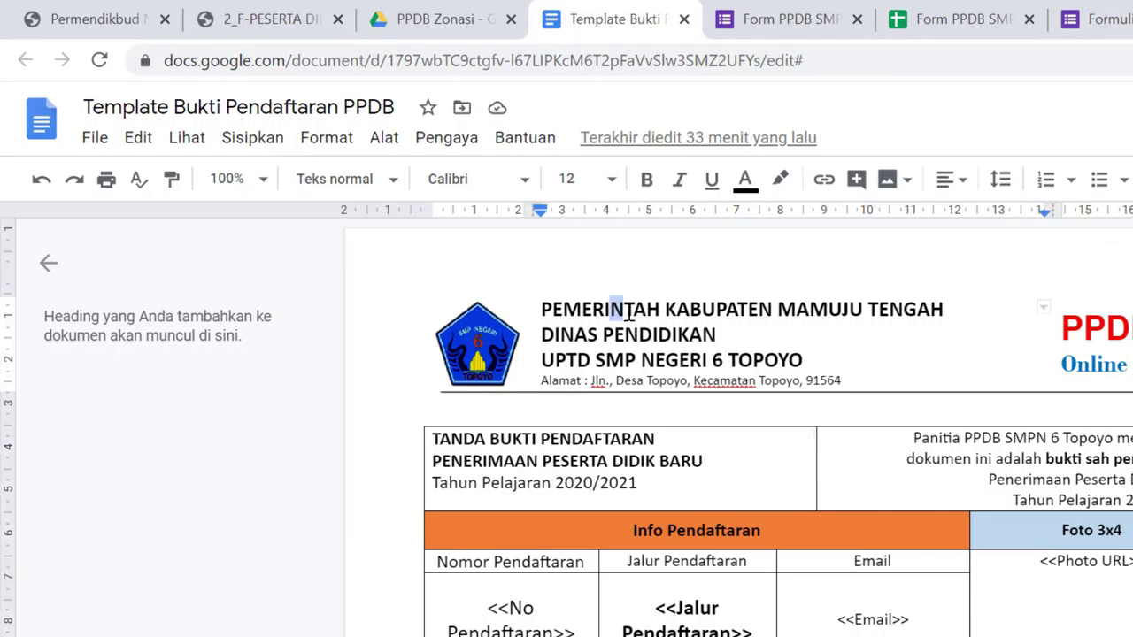
left_click(780, 331)
left_click(841, 379, "shift")
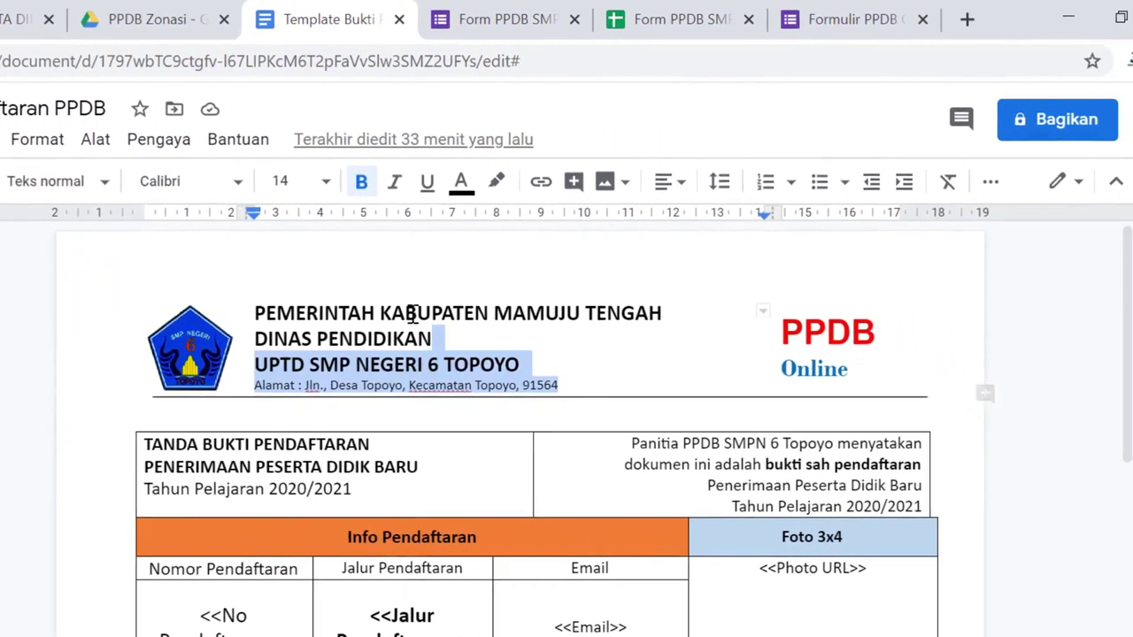
left_click(257, 312, "shift")
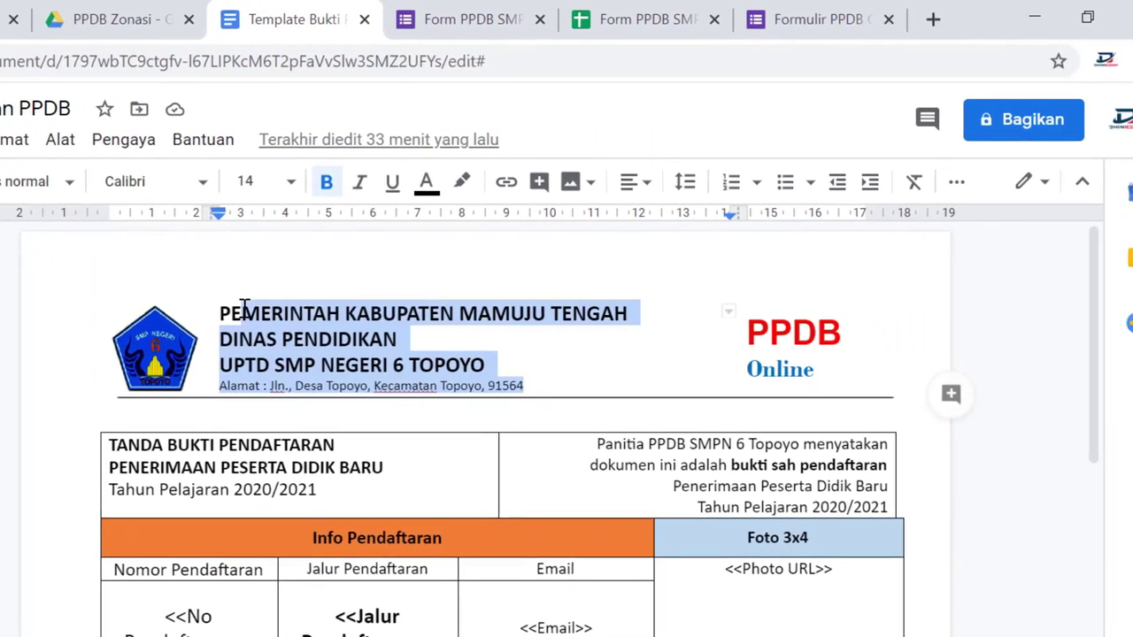
left_click(305, 467)
left_click(750, 485)
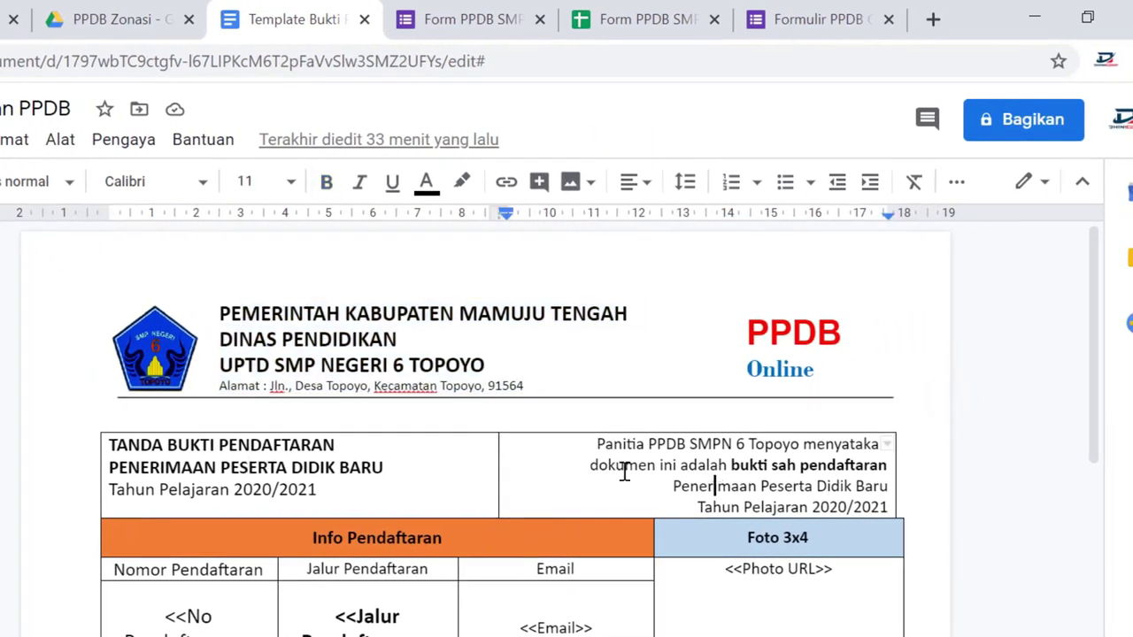
scroll(624, 472, "down", 3)
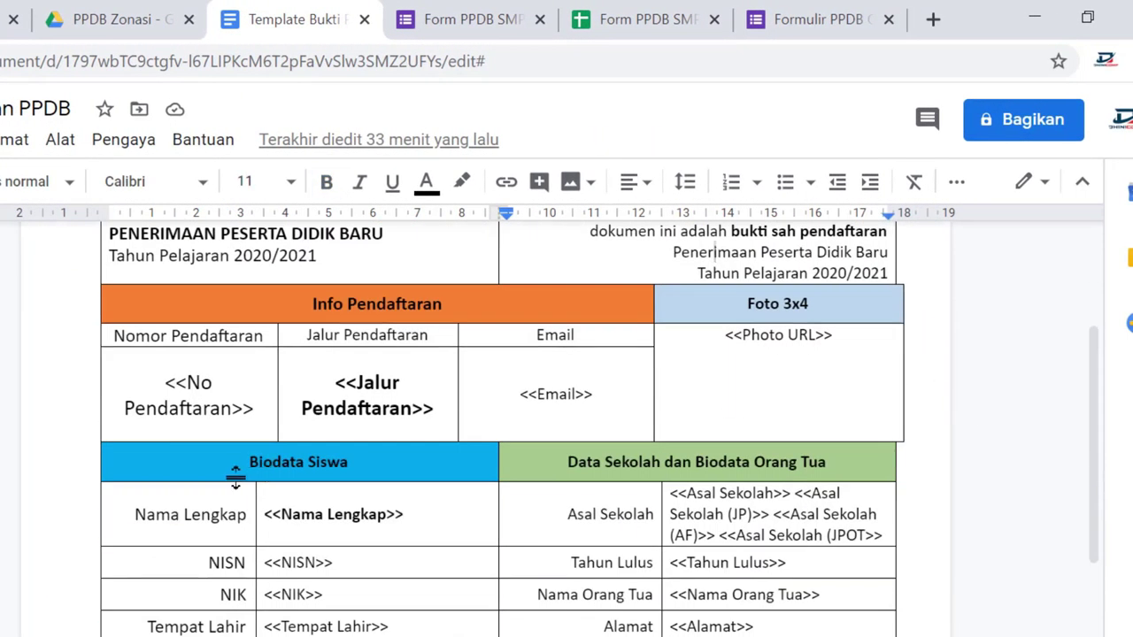
Set the <<No Pendaftaran>> placeholder to font size 12 so it fits on one line
left_click(170, 408)
left_click(163, 381, "shift")
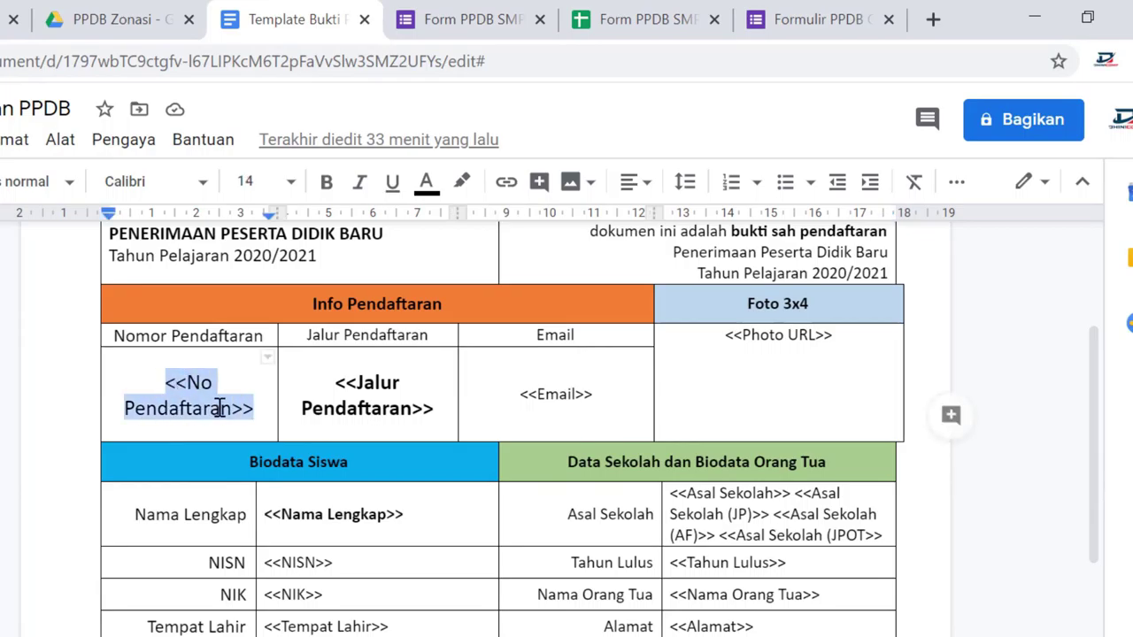
left_click_drag(167, 380, 247, 412)
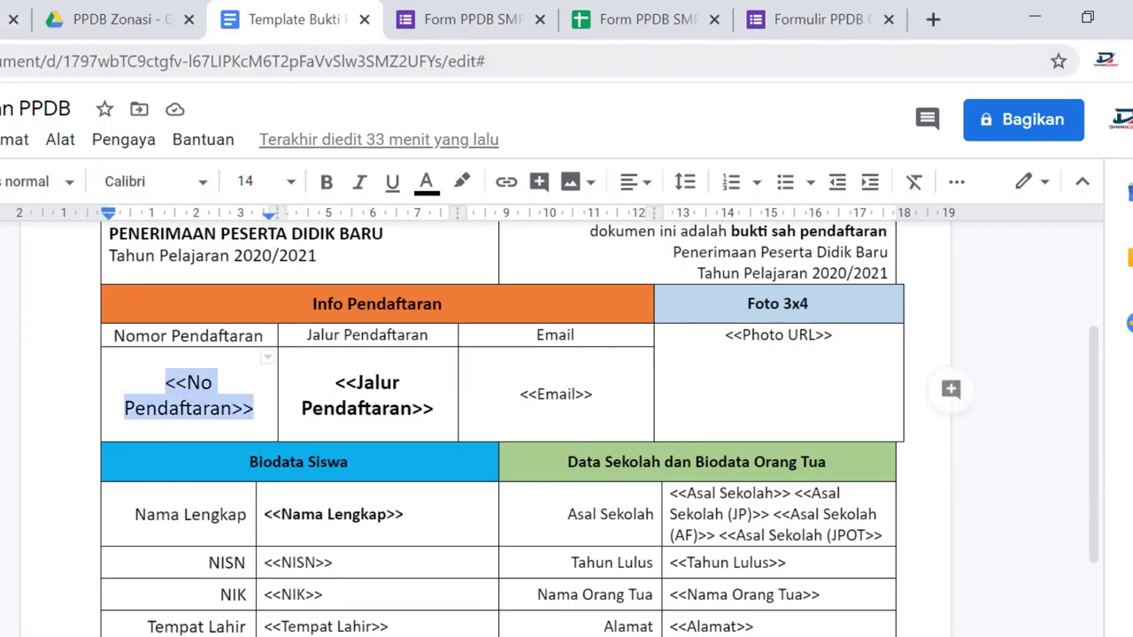
left_click(292, 186)
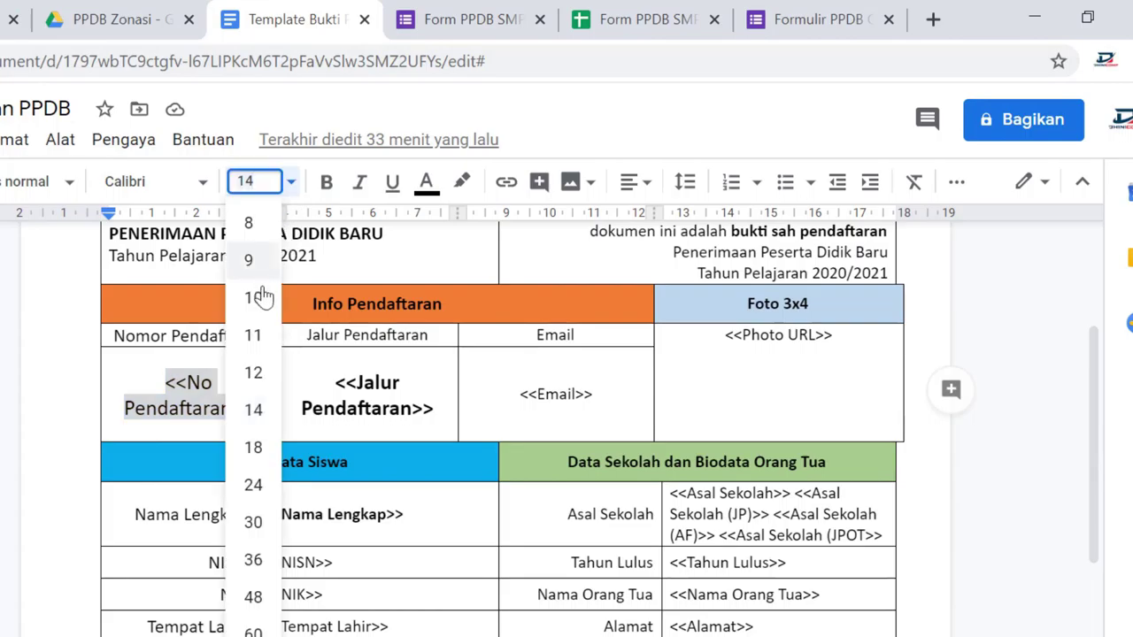
left_click(253, 372)
Set the <<Email>> placeholder to font size 10
left_click(424, 418)
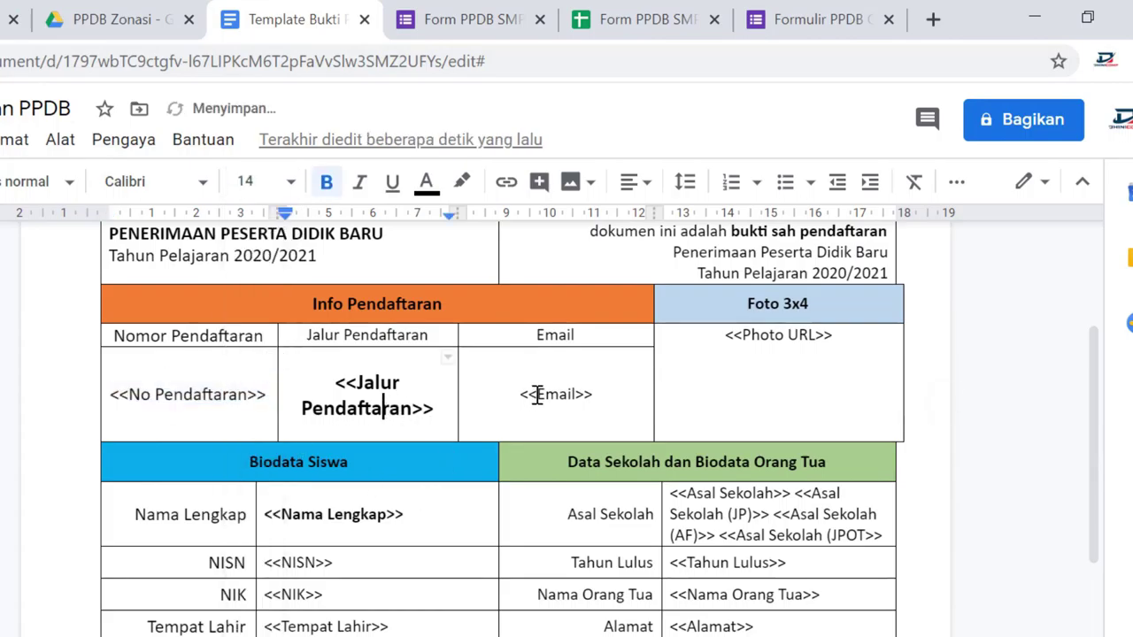
triple_click(529, 392)
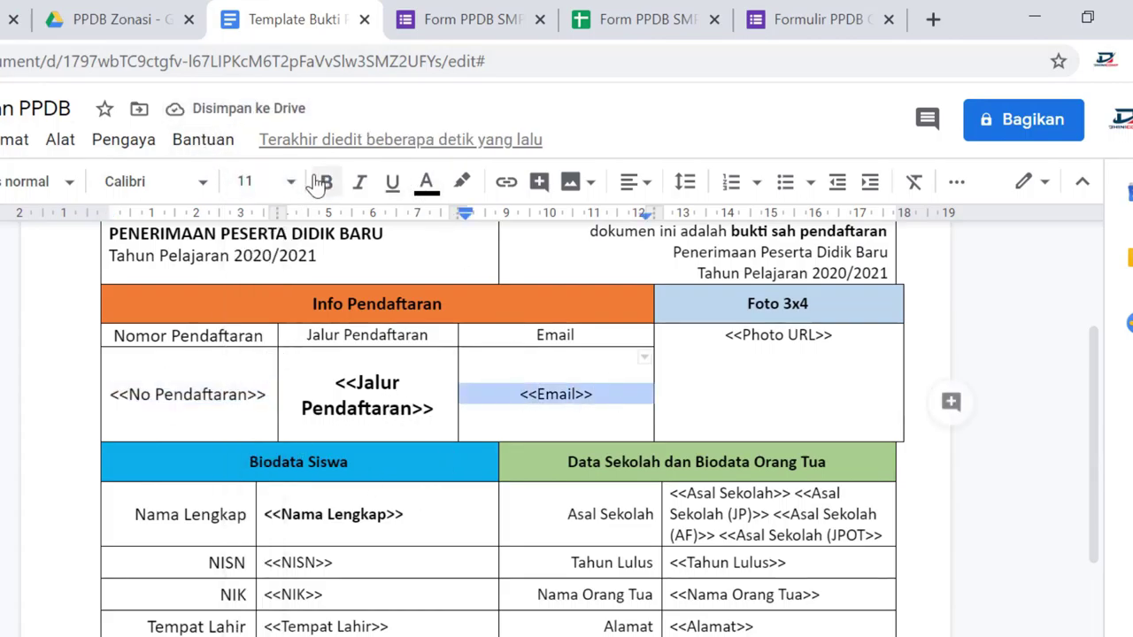
left_click(257, 182)
left_click(253, 296)
Select and then deselect the <<Nama Lengkap>> placeholder text in the table
scroll(694, 449, "down", 3)
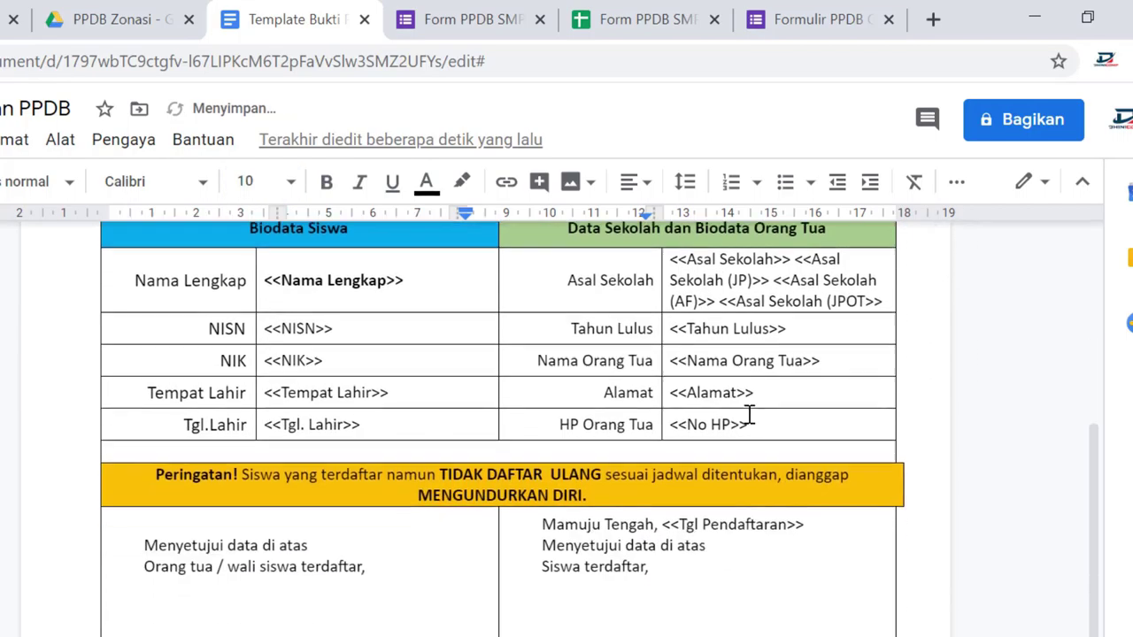
left_click(741, 280)
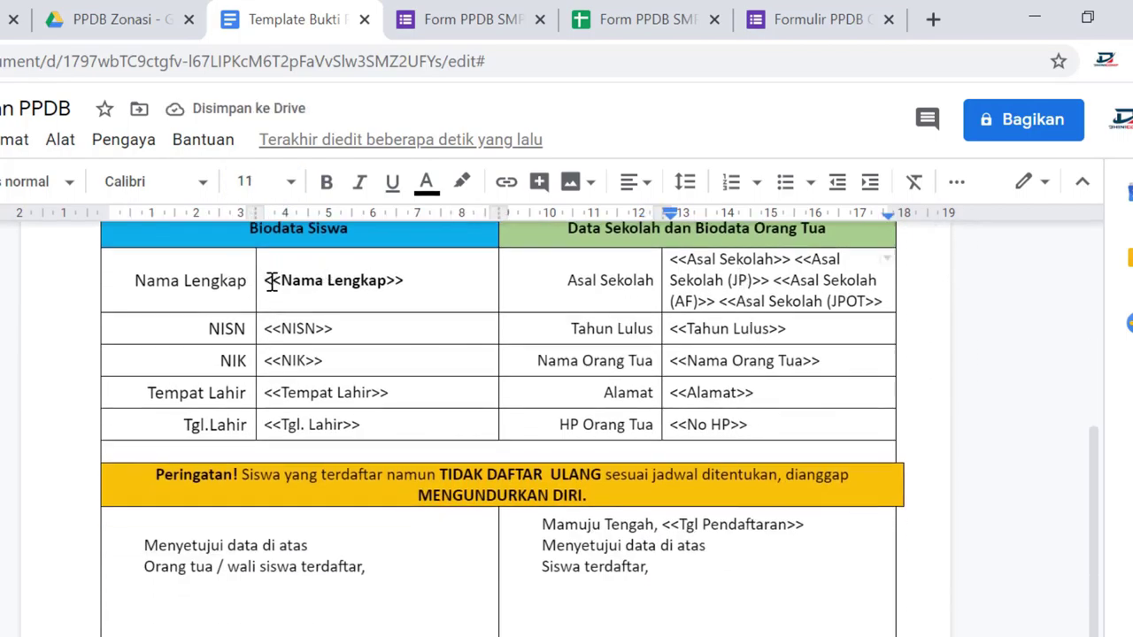
left_click_drag(273, 281, 394, 280)
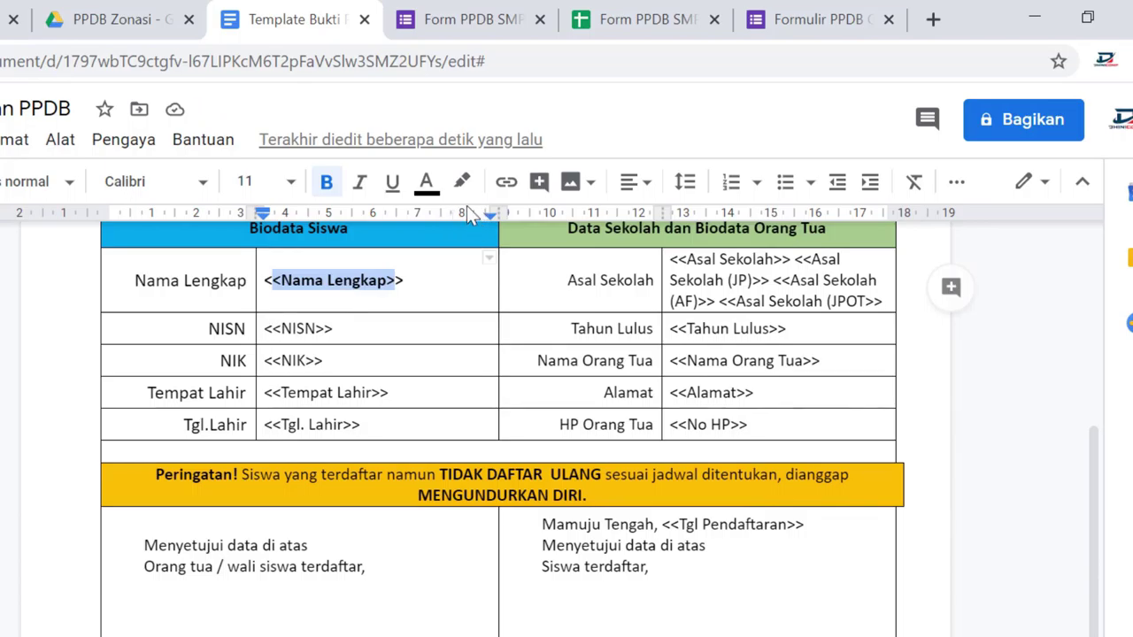
left_click(354, 280)
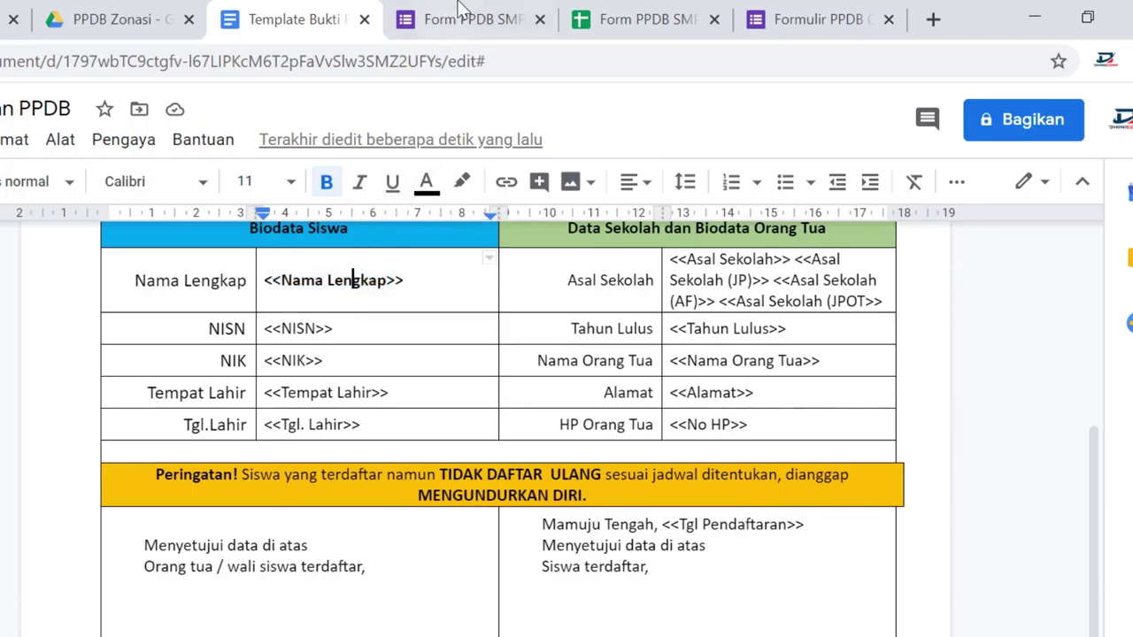
left_click(462, 18)
Return to the start of the responses sheet and inspect the Email and Nama Lengkap columns
left_click(642, 19)
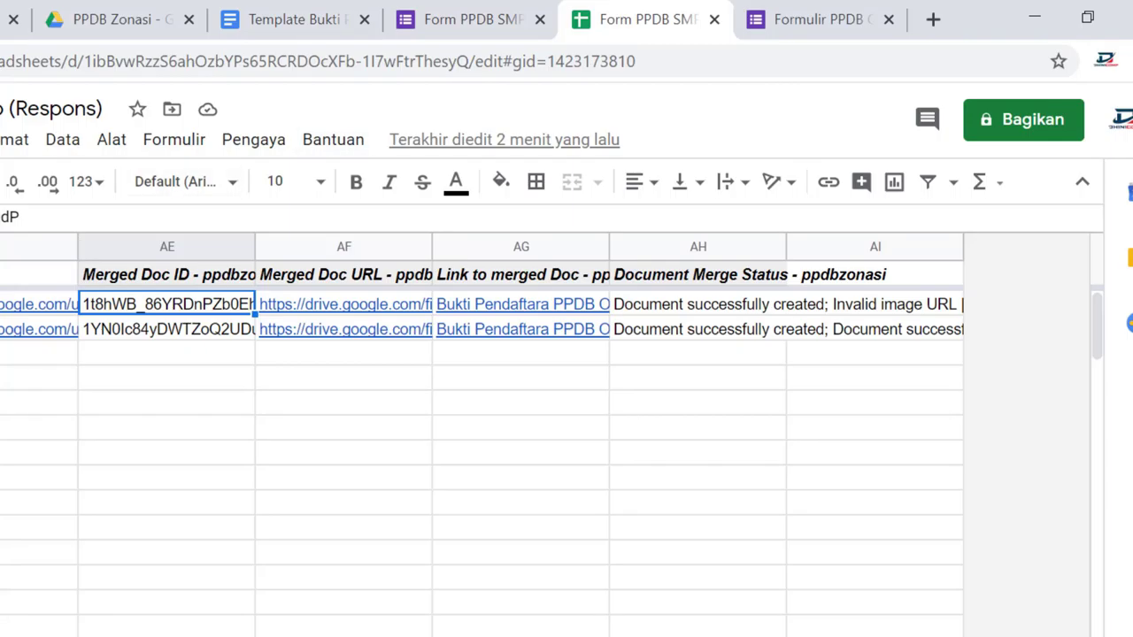
key("Left")
key("Left")
key("Left")
key("Left")
key("Left")
key("Left")
key("Left")
key("Left")
key("Left")
key("Left")
key("Left")
key("Left")
key("Left")
key("Left")
key("Left")
key("Left")
key("Left")
key("Left")
key("Left")
key("Left")
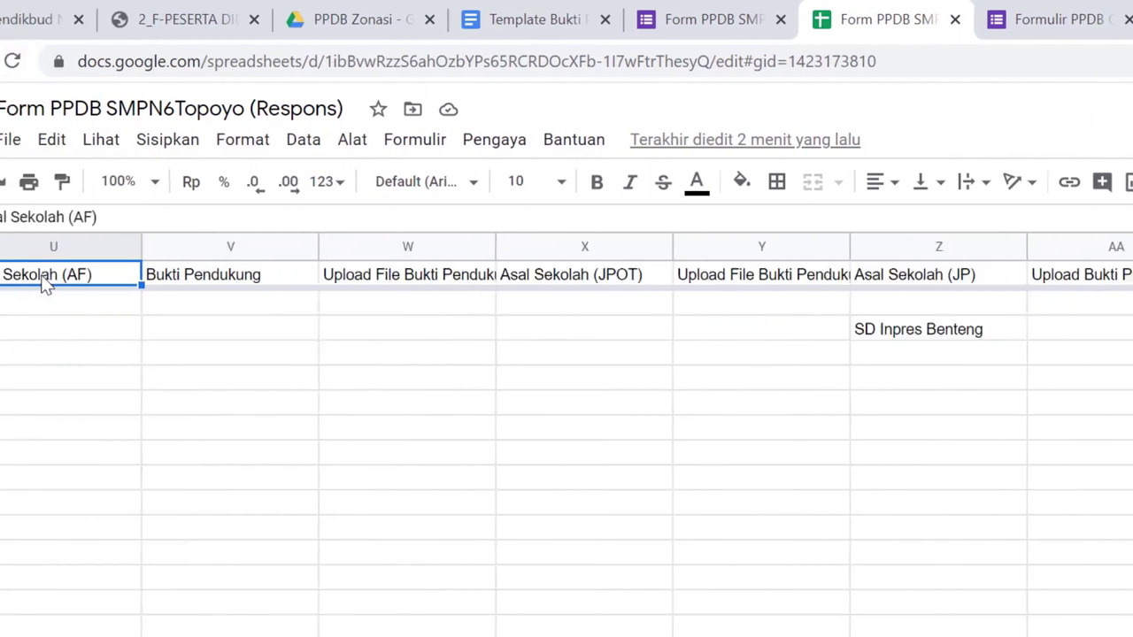
left_click(670, 283)
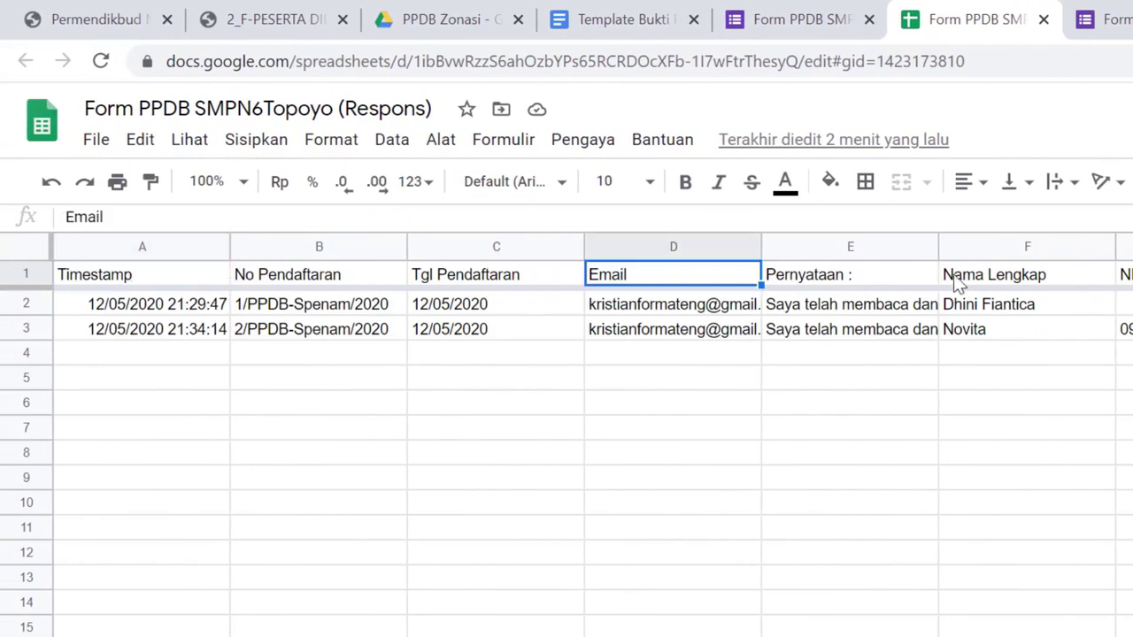
left_click(1012, 276)
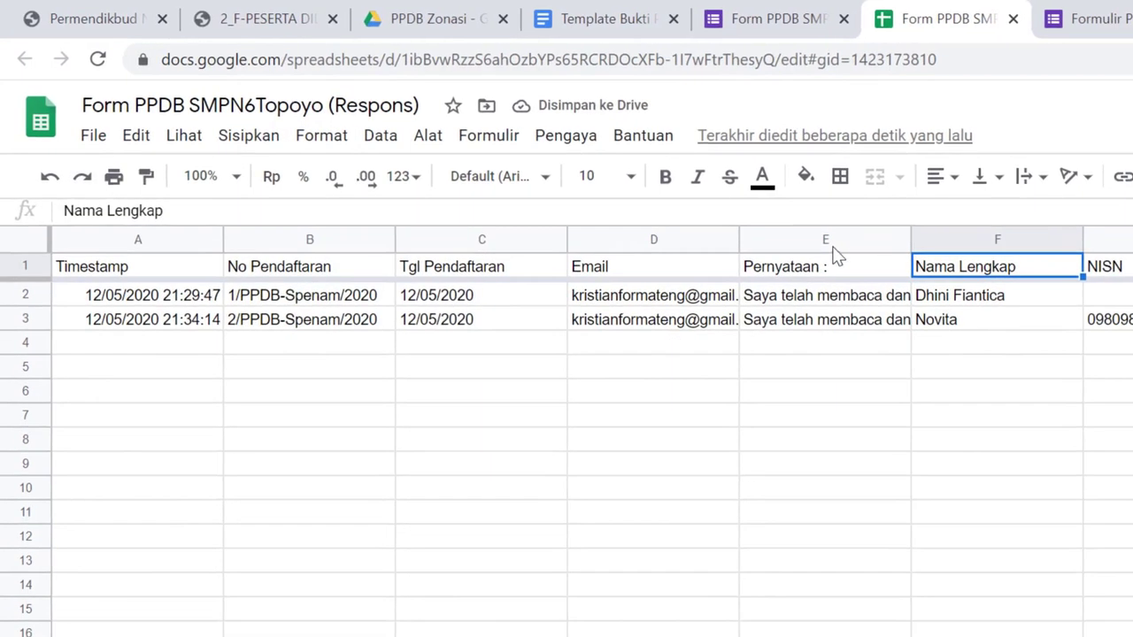
left_click(608, 287)
left_click(616, 313)
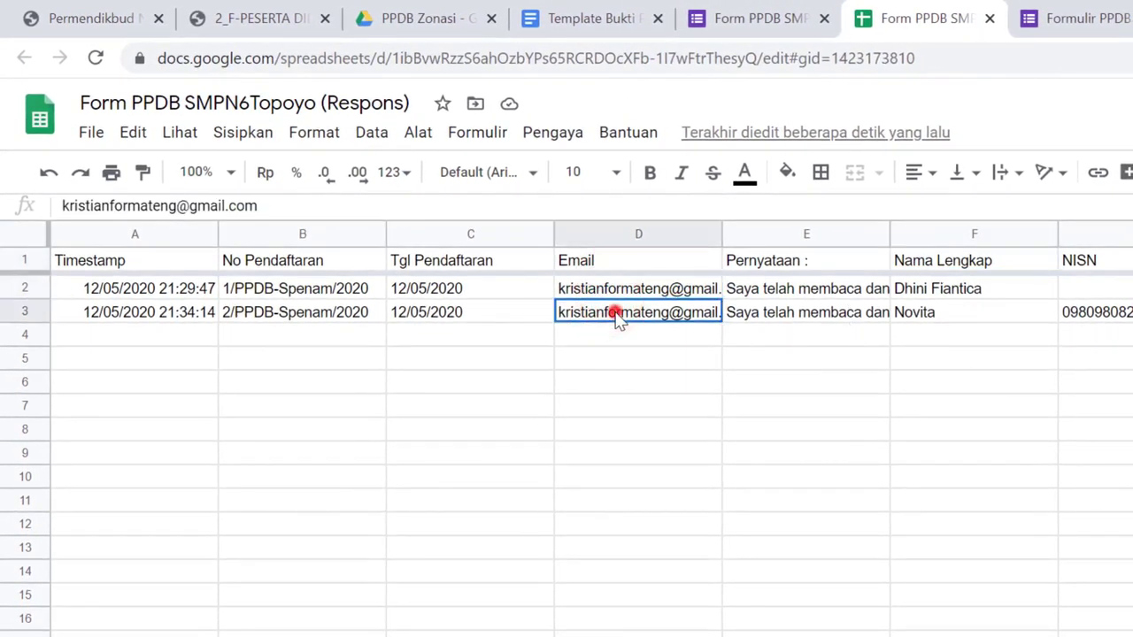
left_click(611, 294)
Launch the AutoCrat add-on from the Pengaya add-ons menu
left_click(553, 133)
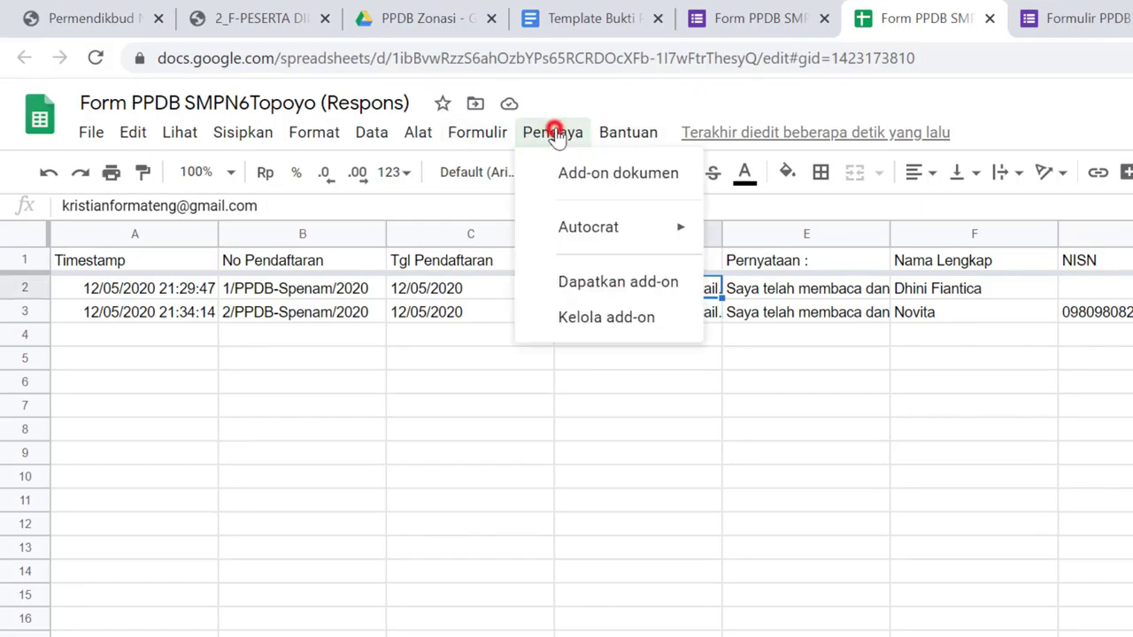
mouse_move(664, 235)
left_click(770, 230)
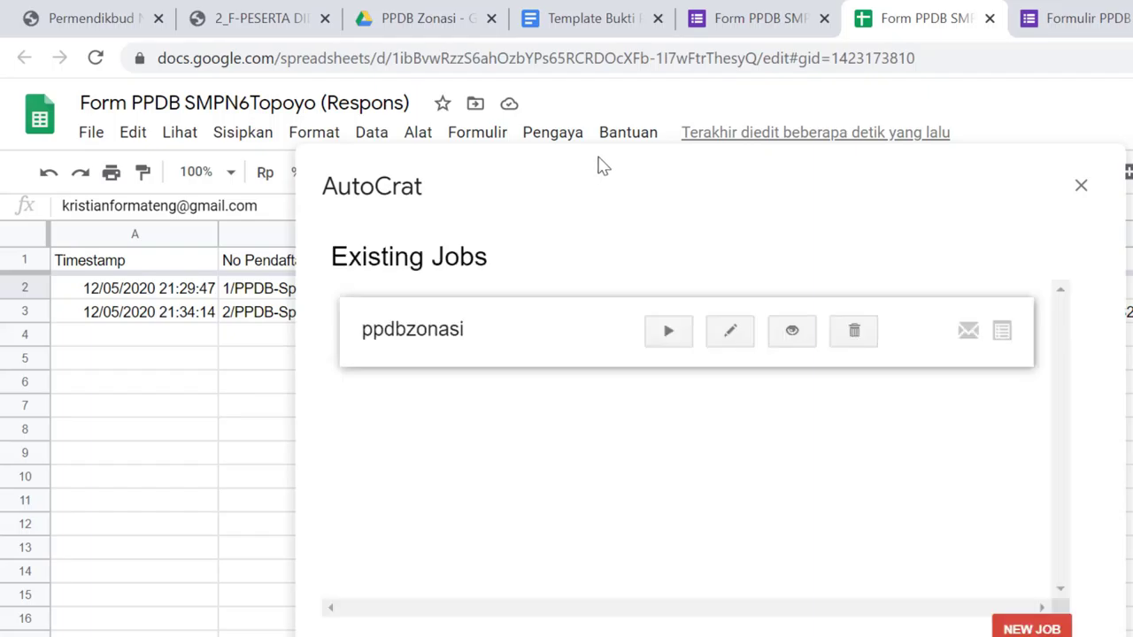
Edit the ppdbzonasi merge job and advance past the template choice to field mapping
left_click(726, 333)
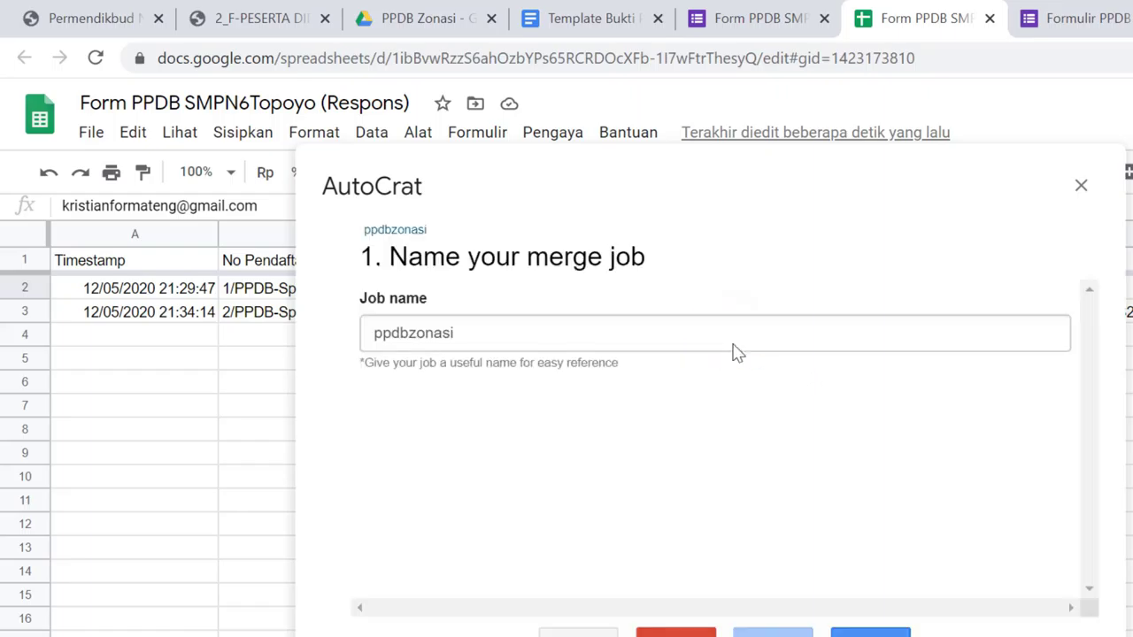
left_click(871, 633)
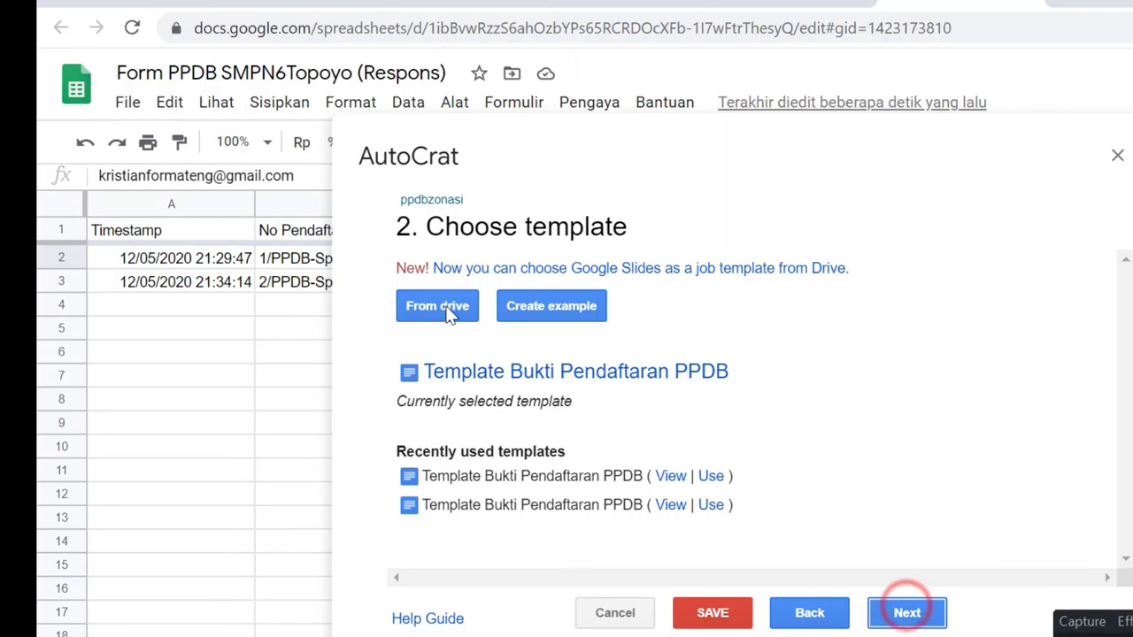
left_click(906, 613)
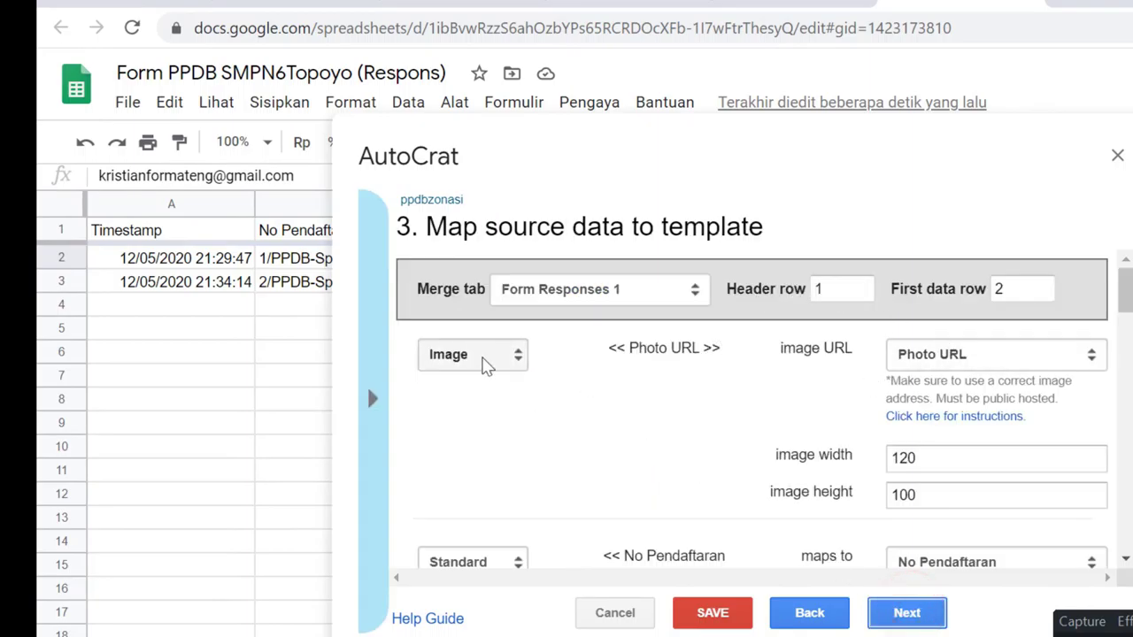
Confirm <<Photo URL>> is merged as an Image from the Photo URL column
left_click(671, 346)
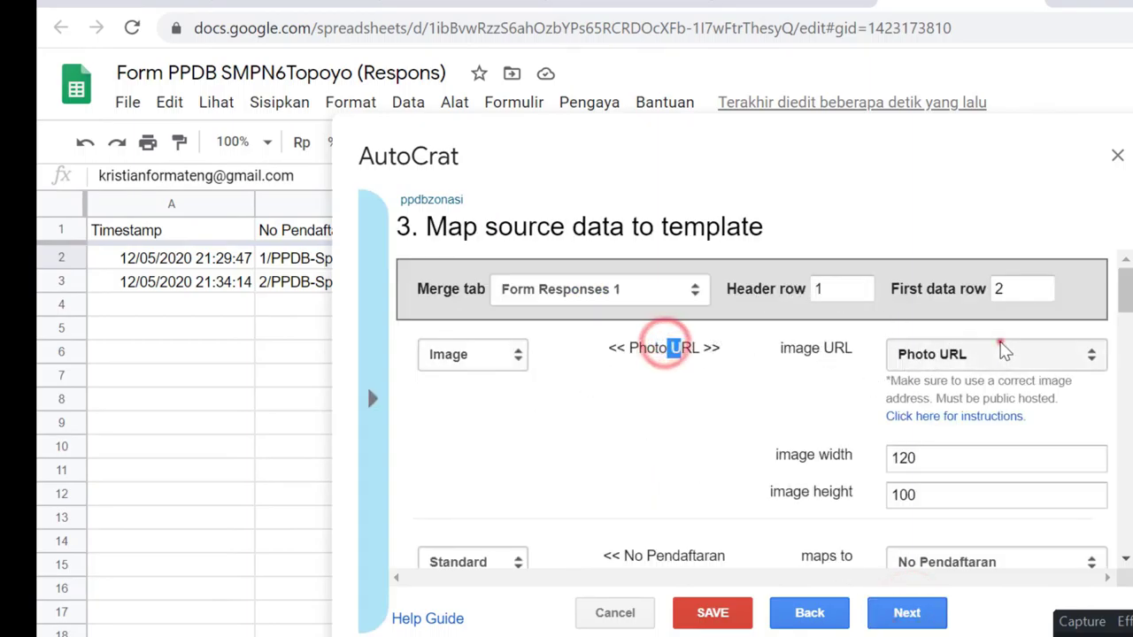
left_click(1002, 347)
left_click(994, 350)
left_click(445, 357)
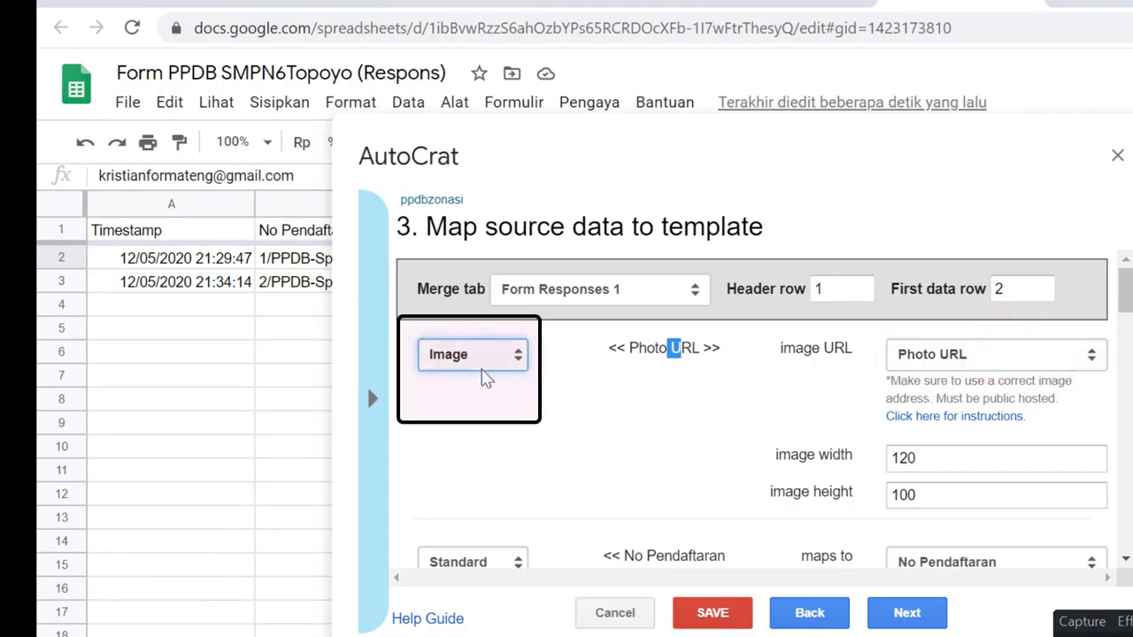
left_click(614, 370)
Keep No Pendaftaran mapped to its own column and drag the merge dialog aside
scroll(531, 394, "down", 3)
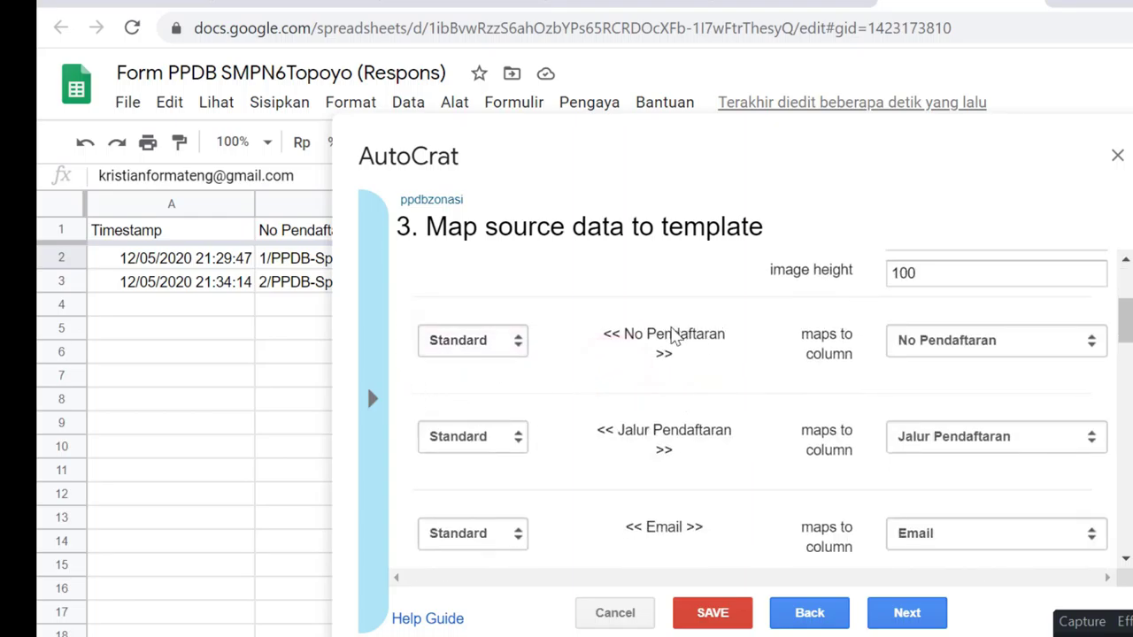
left_click(975, 339)
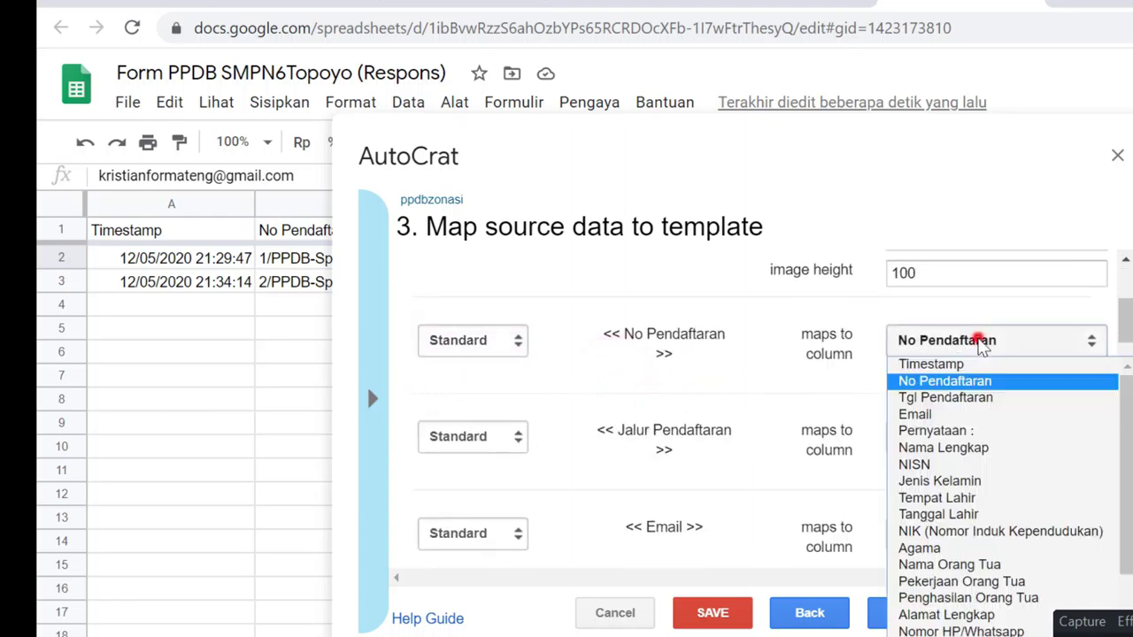
left_click(944, 381)
left_click_drag(483, 146, 665, 240)
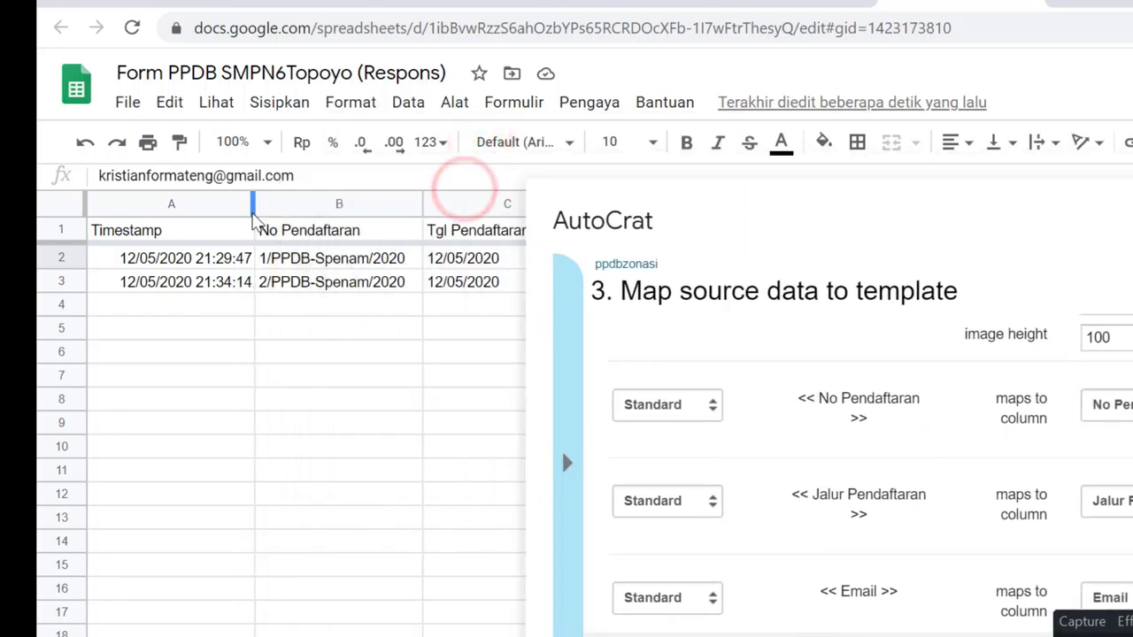
left_click(757, 212)
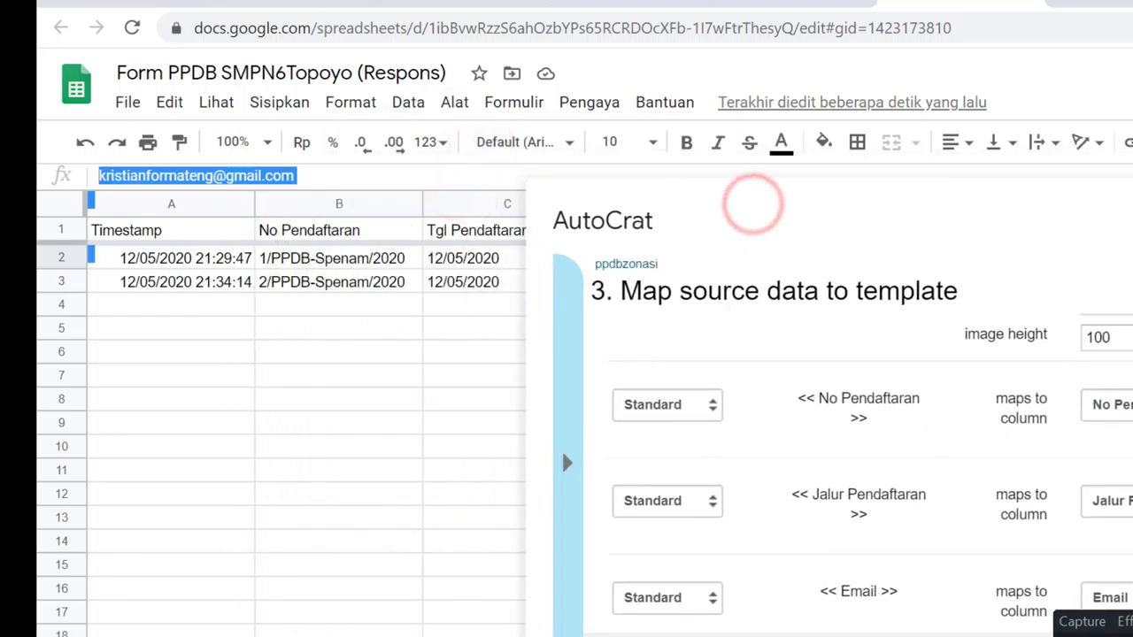
Close the AutoCrat merge dialog and move along the first response row to the merge result columns
key("Escape")
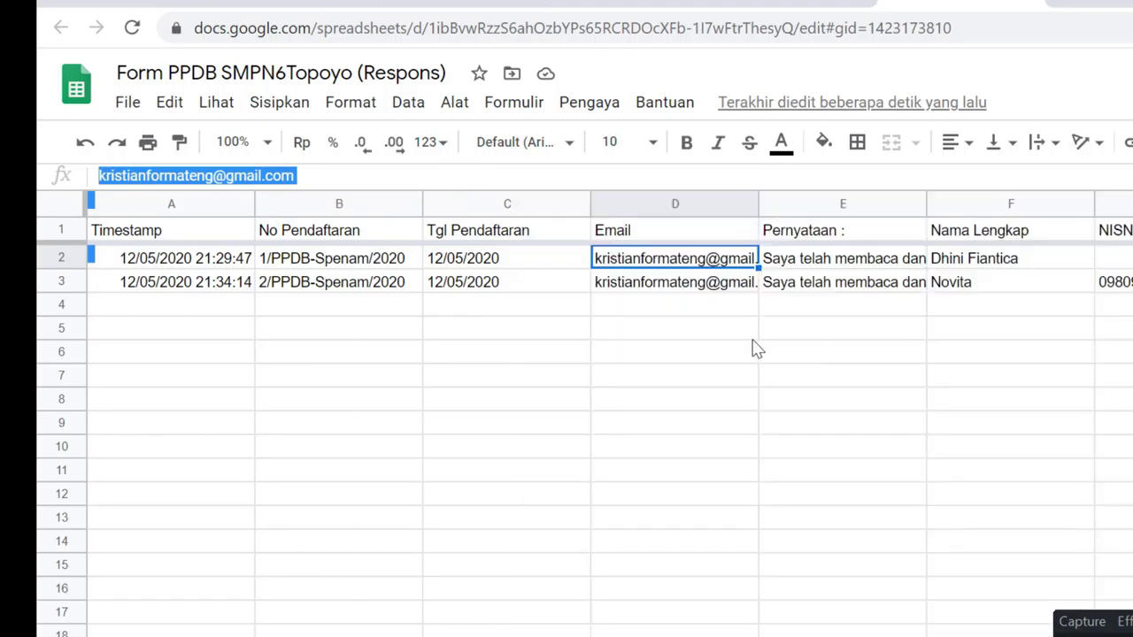
key("Left")
key("Left")
key("Left")
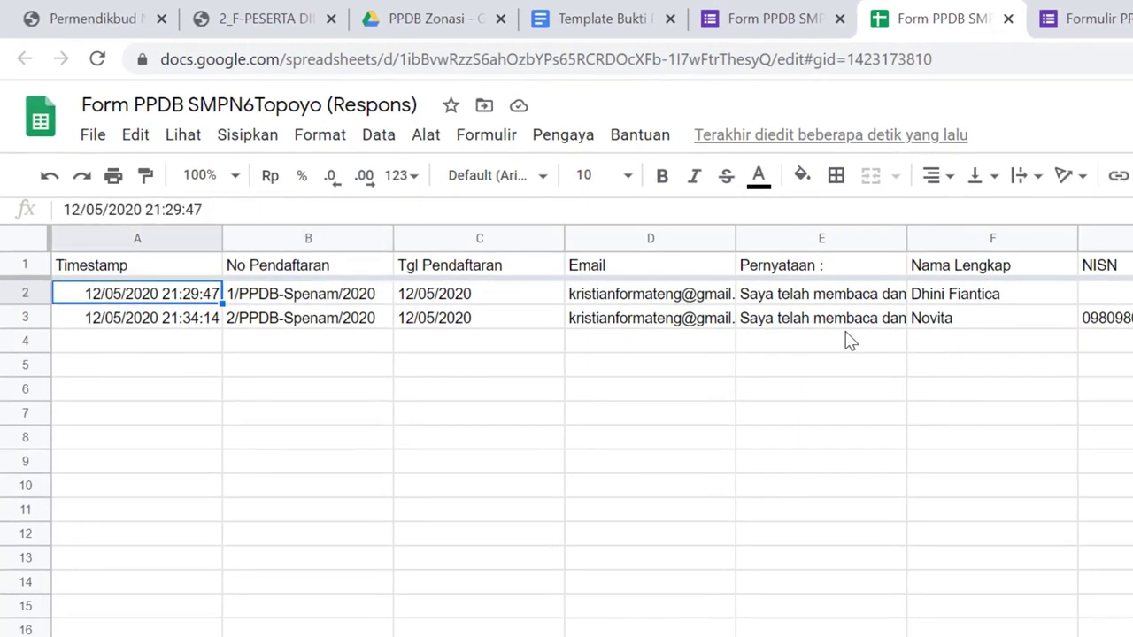
key("Down")
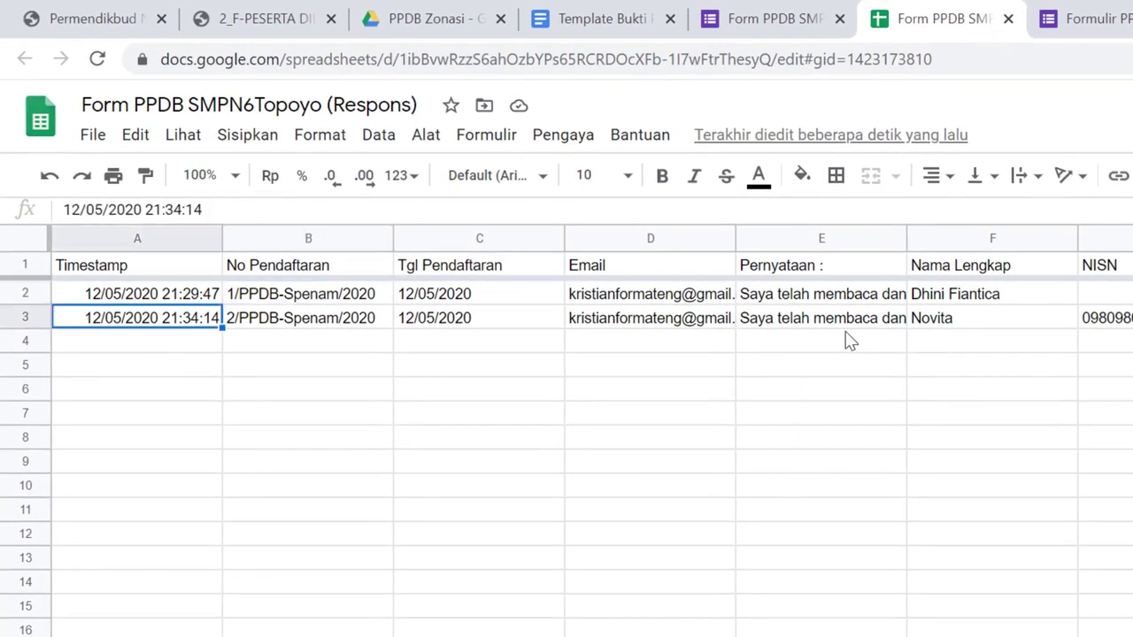
key("Up")
key("Right")
key("Right")
key("Right")
key("Right")
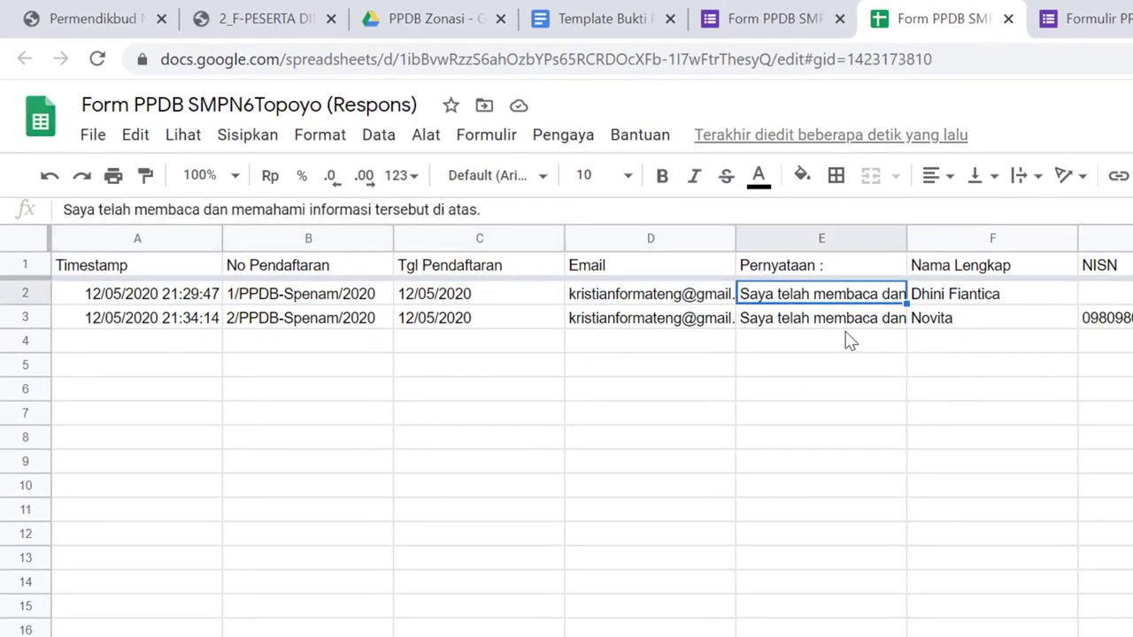
key("Right")
key("Right")
key("Right")
key("Right")
key("Right")
key("Right")
key("Right")
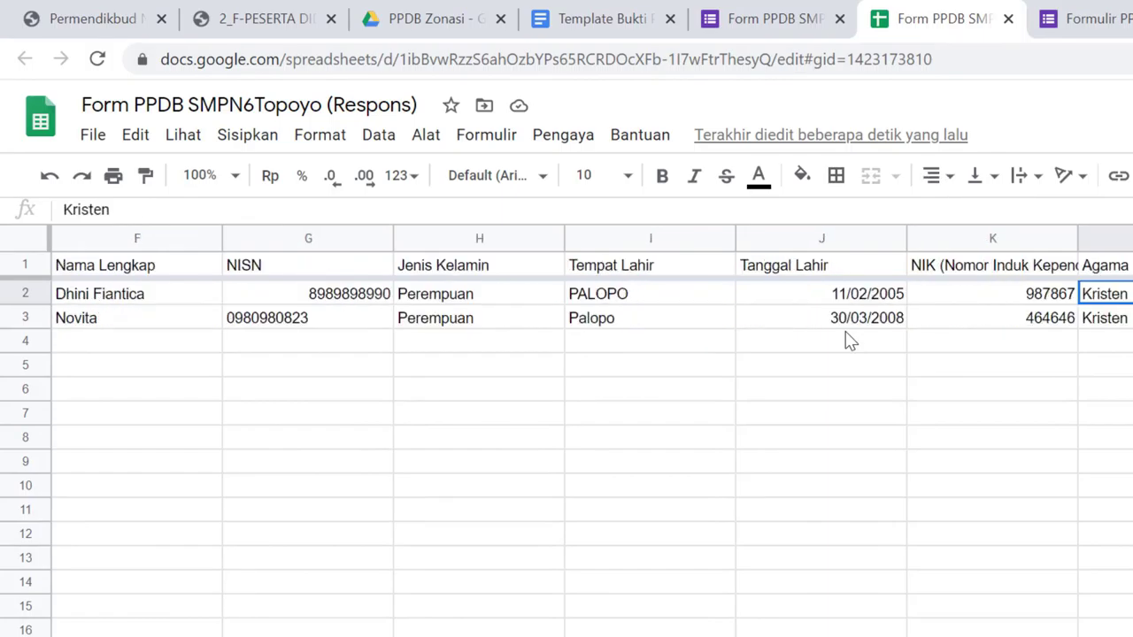
key("Right")
key("Right")
key("Right")
key("Right")
key("Right")
key("Right")
key("Right")
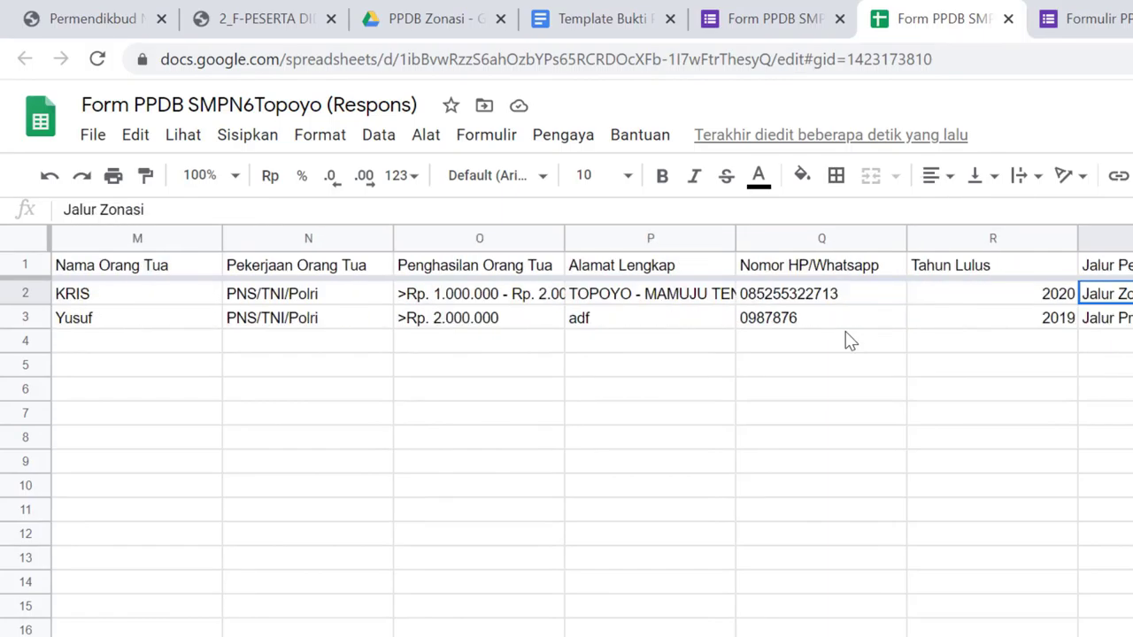
key("Right")
key("Right")
key("Right")
key("Right")
key("Right")
key("Right")
key("Right")
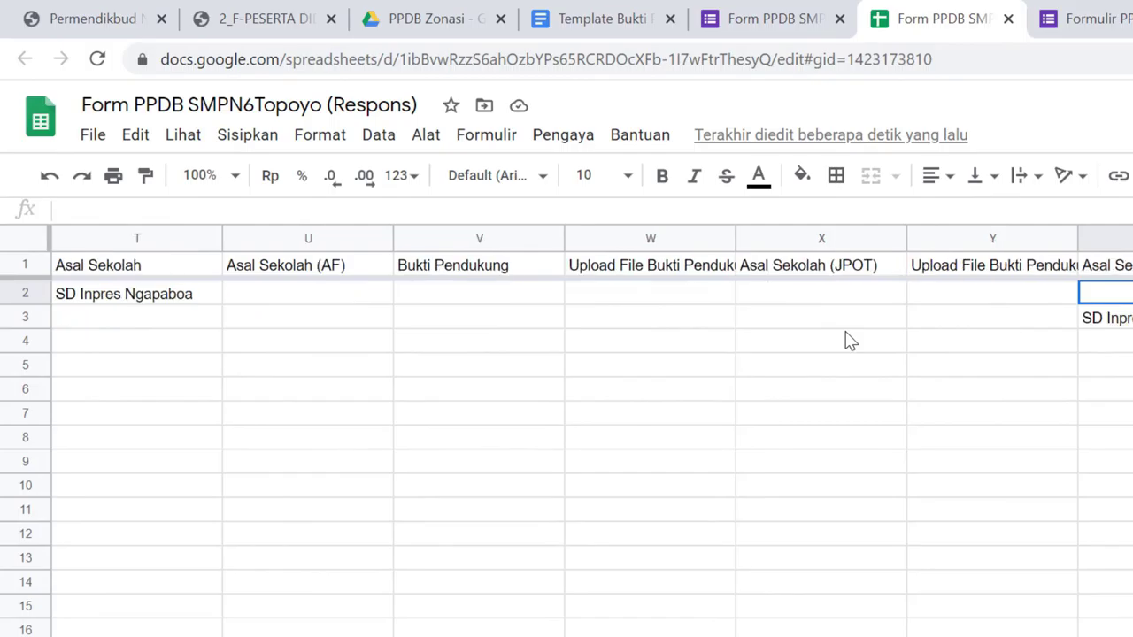
key("Right")
key("Right")
key("Right")
key("Right")
key("Right")
key("Right")
key("Right")
key("Right")
key("Right")
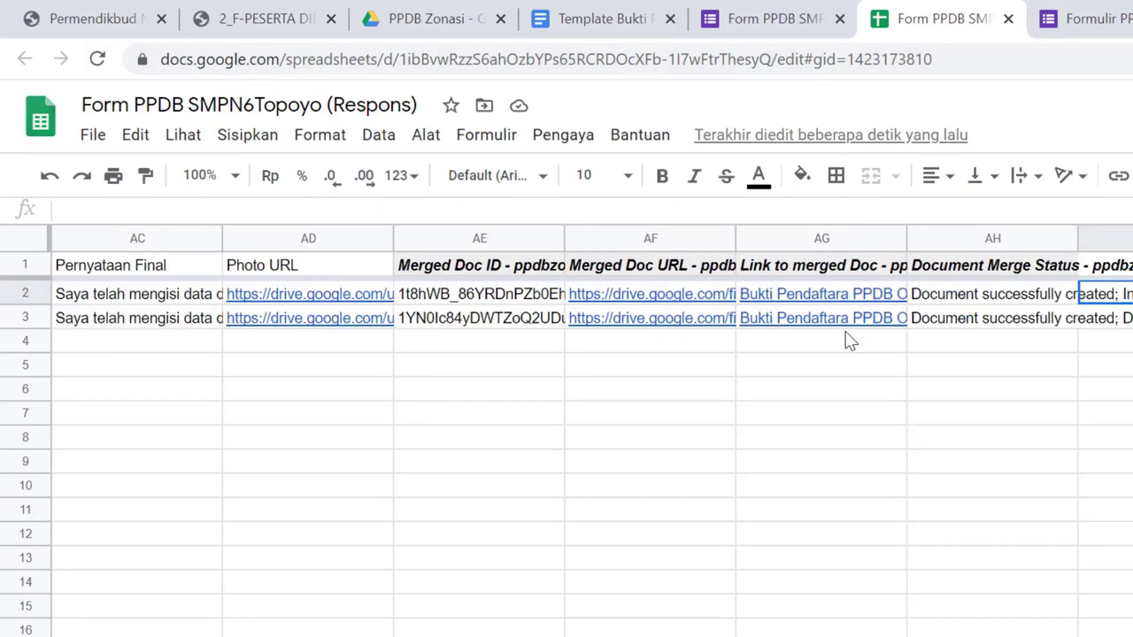
Select cell AH2 holding the first response's merge status
key("Left")
key("Right")
key("Left")
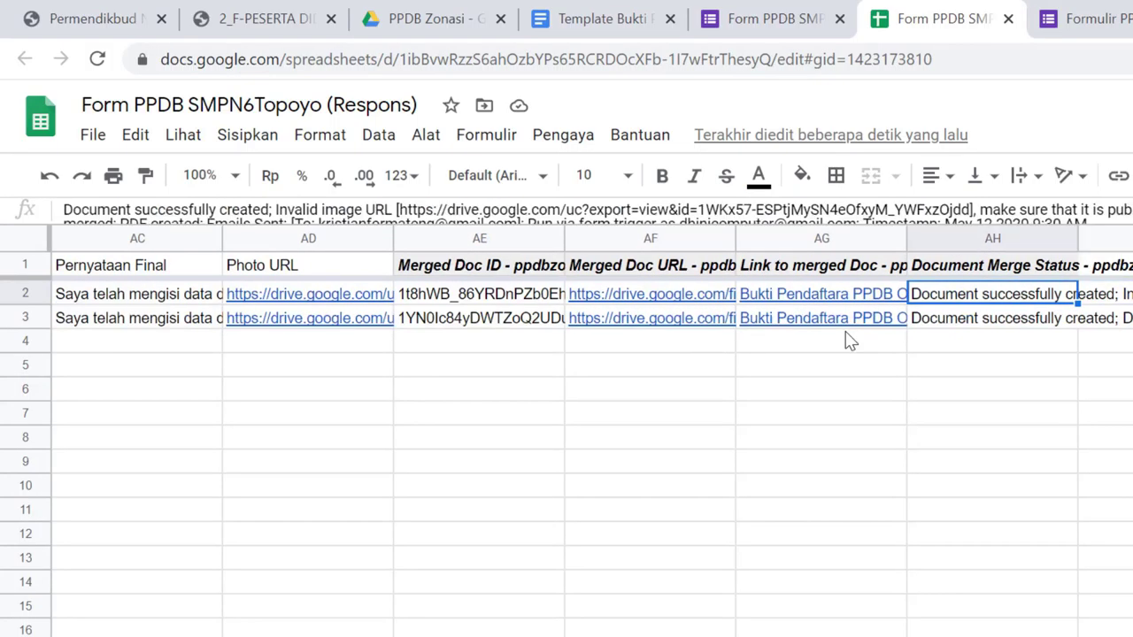
key("Right")
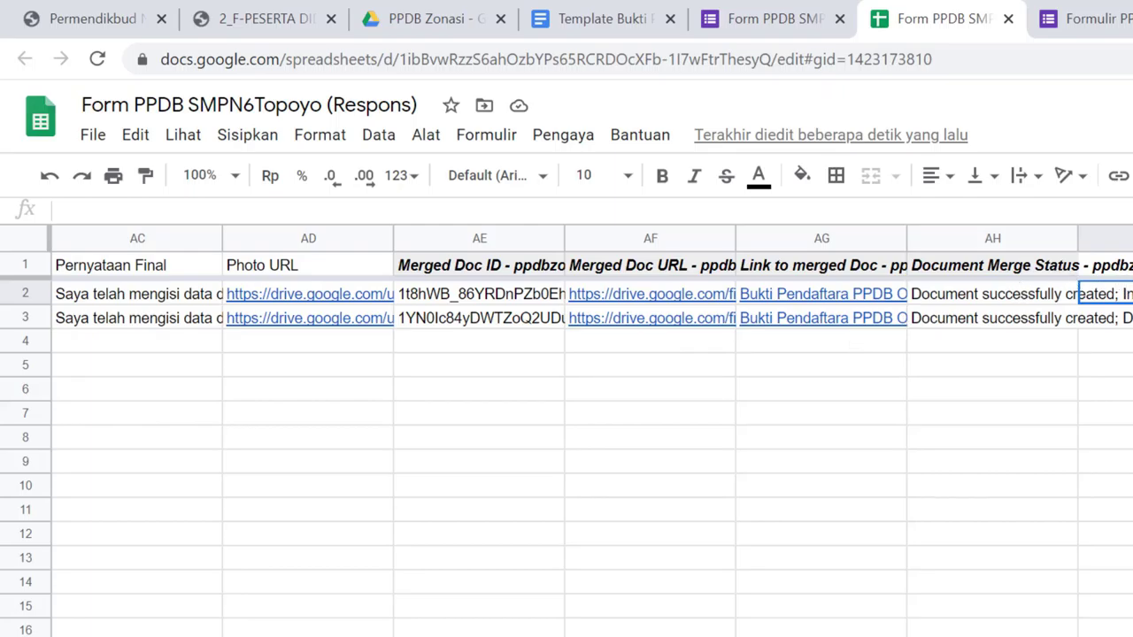
left_click(1008, 296)
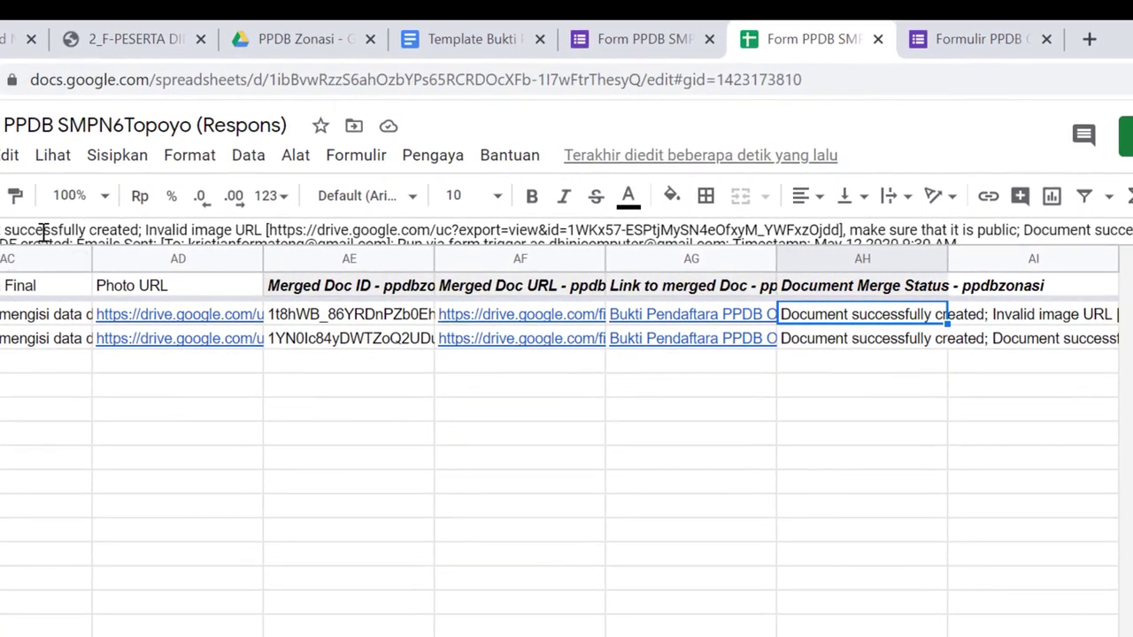
Highlight the invalid photo URL warning ('make sure that it is public') in the formula bar
left_click(42, 231)
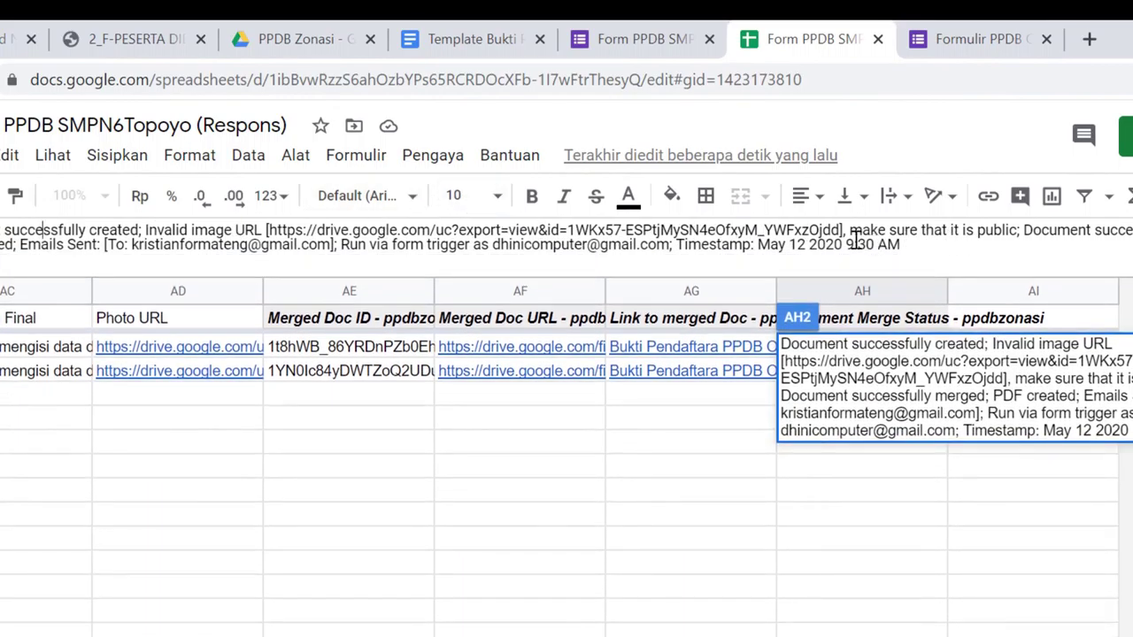
left_click_drag(851, 230, 1015, 229)
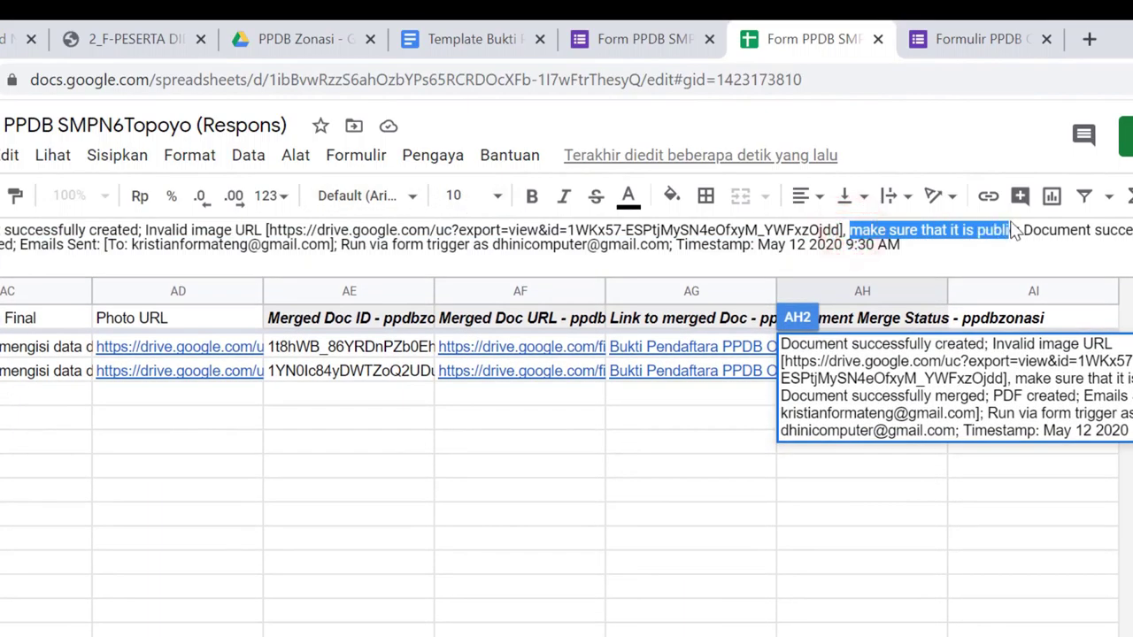
left_click(1020, 230)
key("ctrl+shift+End")
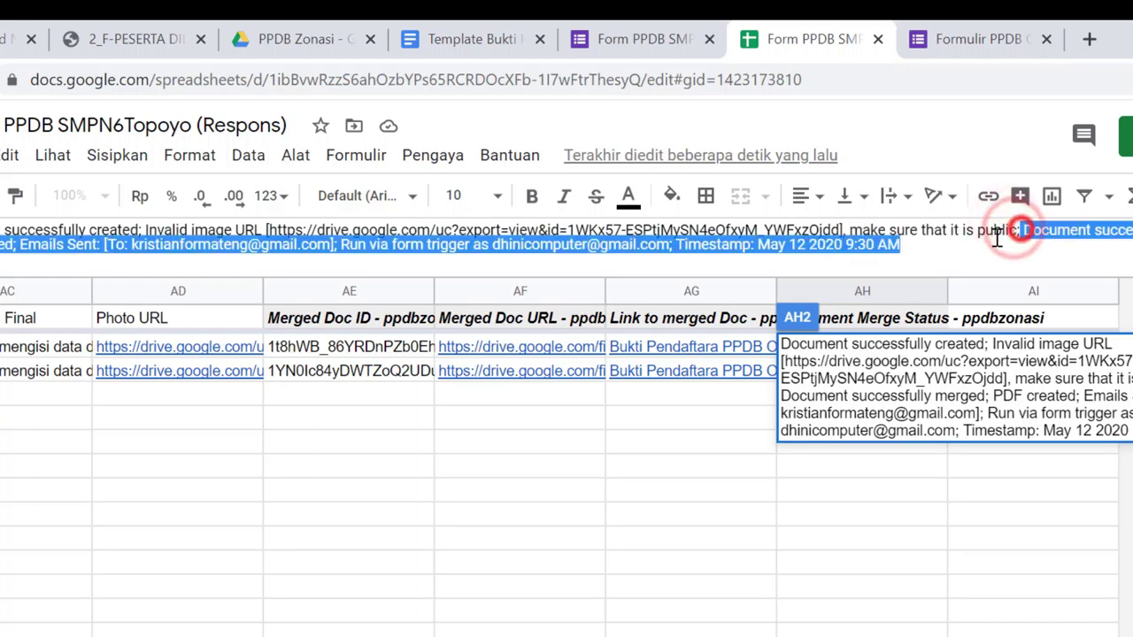
left_click_drag(938, 234, 273, 232)
Copy the PPDB registration form's shareable link from the Send dialog's link option
left_click(248, 230)
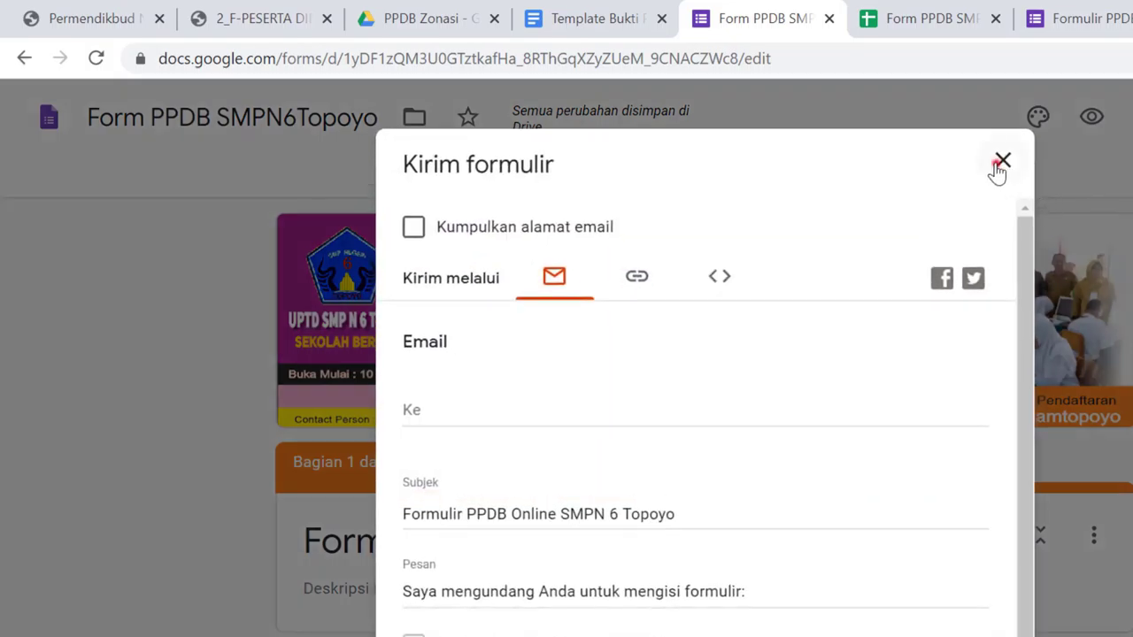
left_click(1000, 162)
left_click(635, 285)
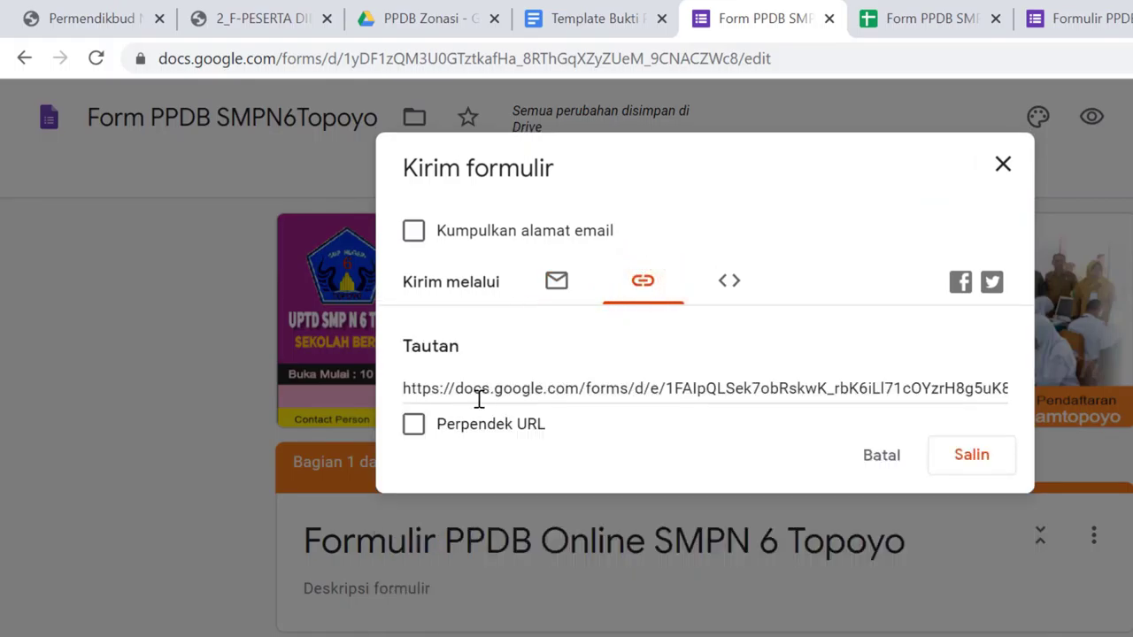
left_click(971, 457)
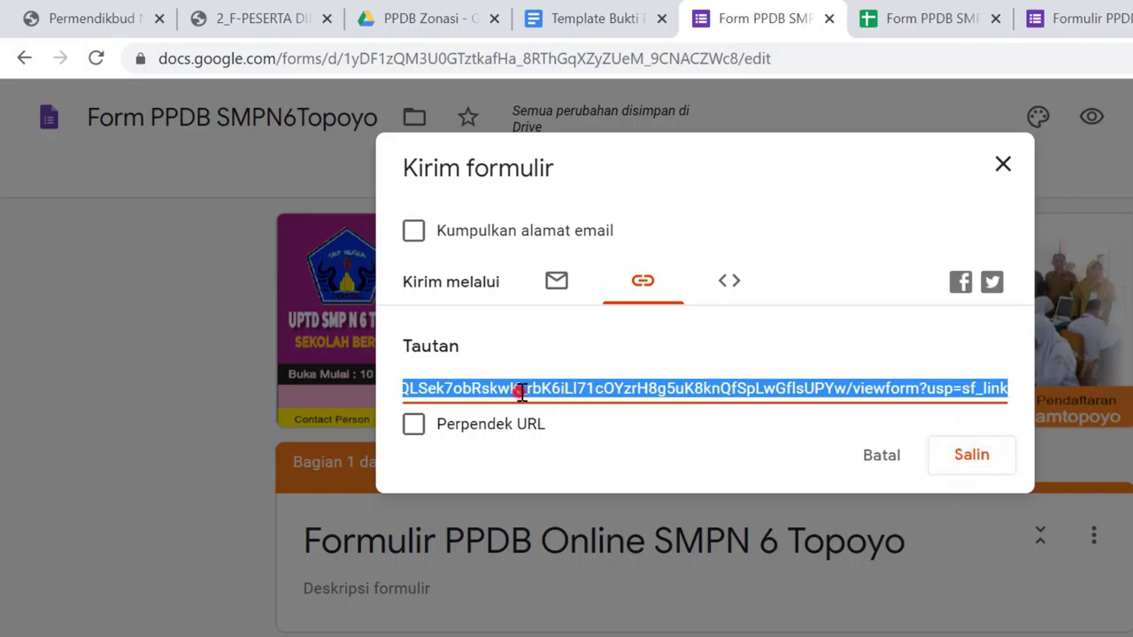
left_click(759, 383)
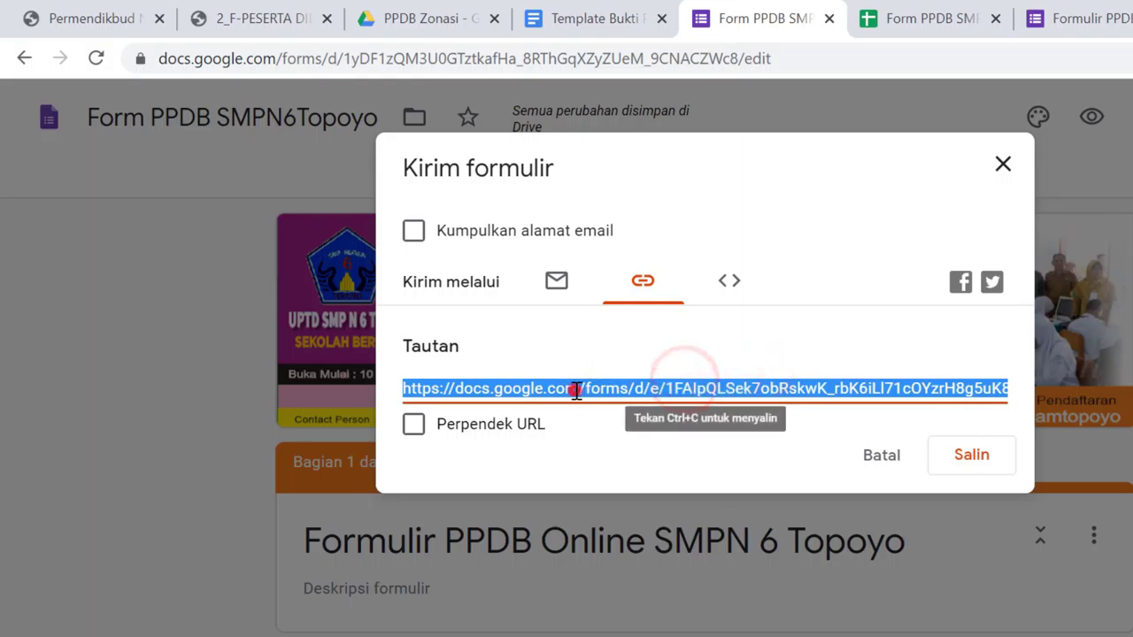
left_click(643, 394)
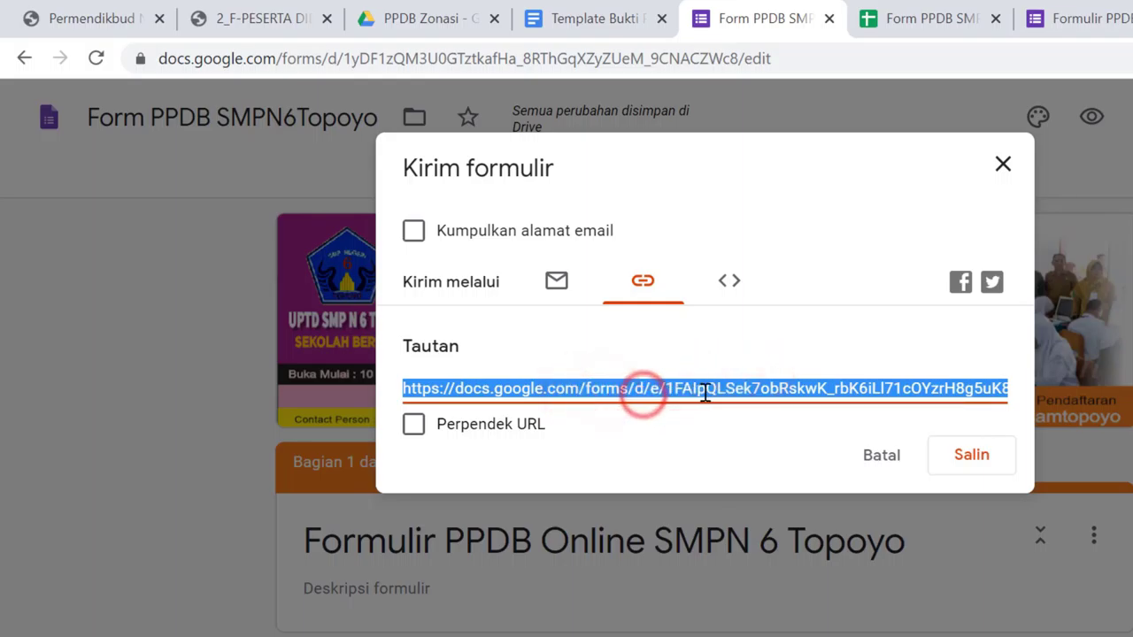
left_click(776, 388)
left_click(814, 382)
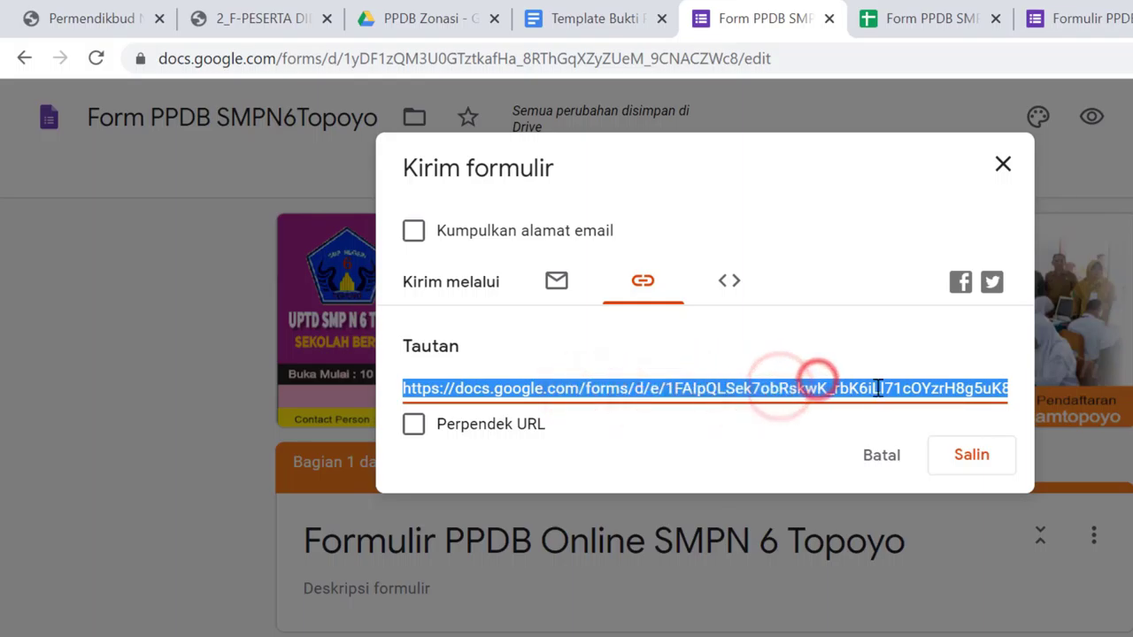
left_click(981, 455)
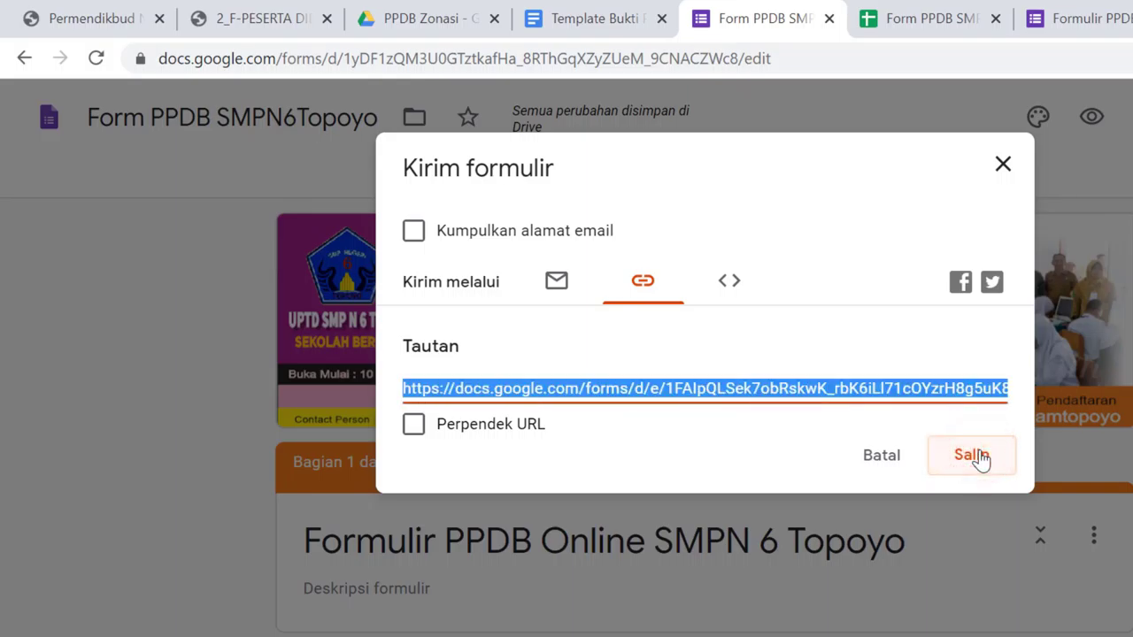
Open a new browser tab and go to the s.id link shortener
key("ctrl+t")
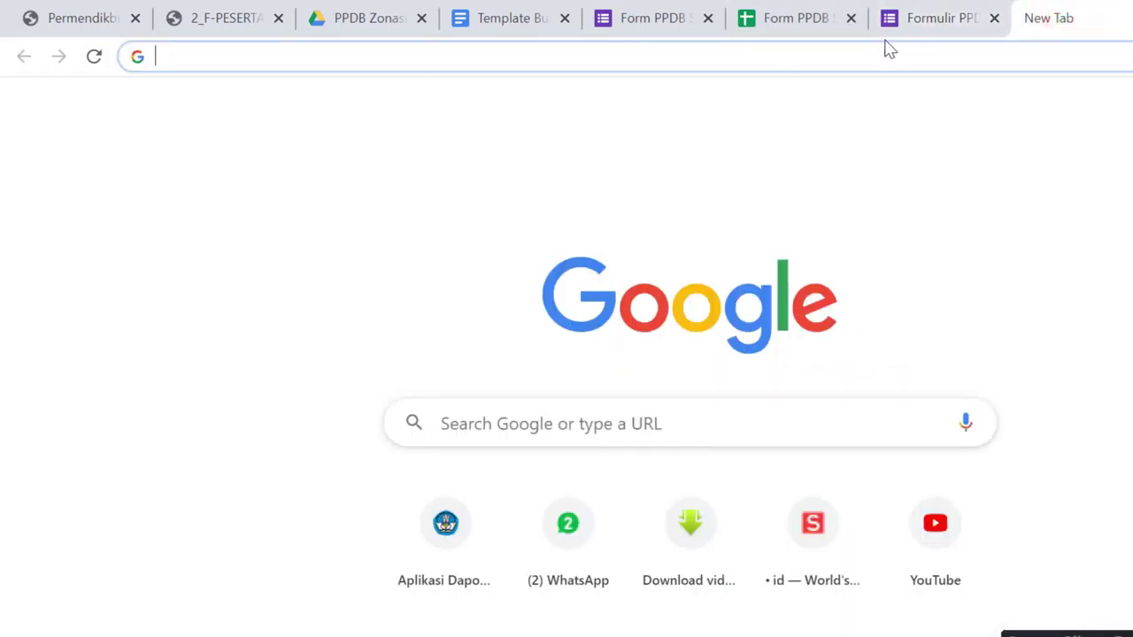
type("s")
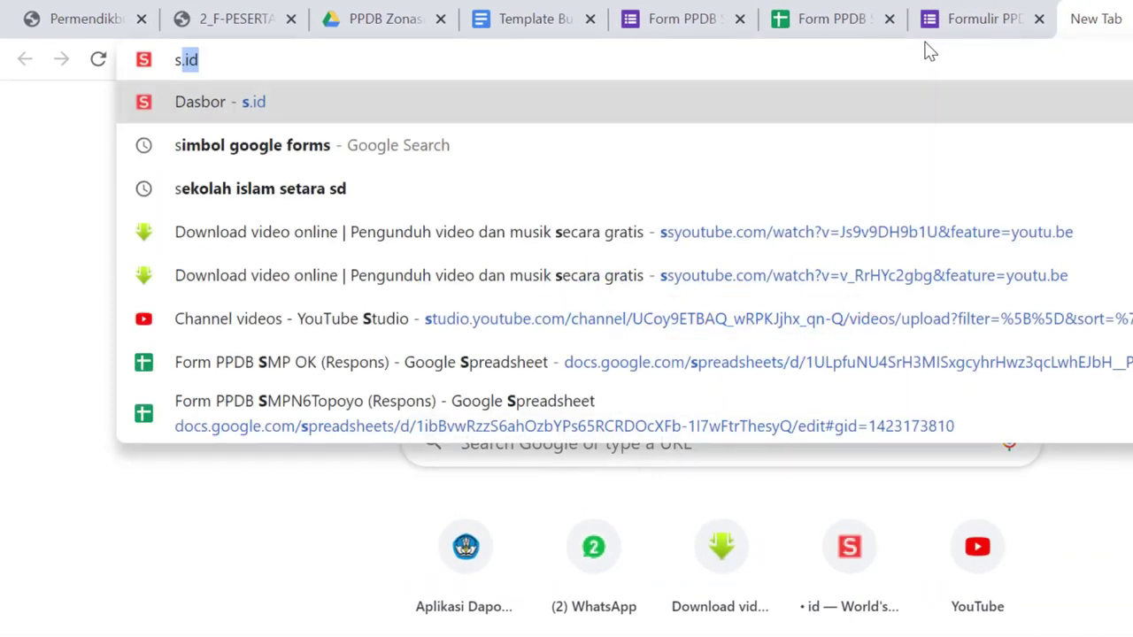
type(".")
key("Return")
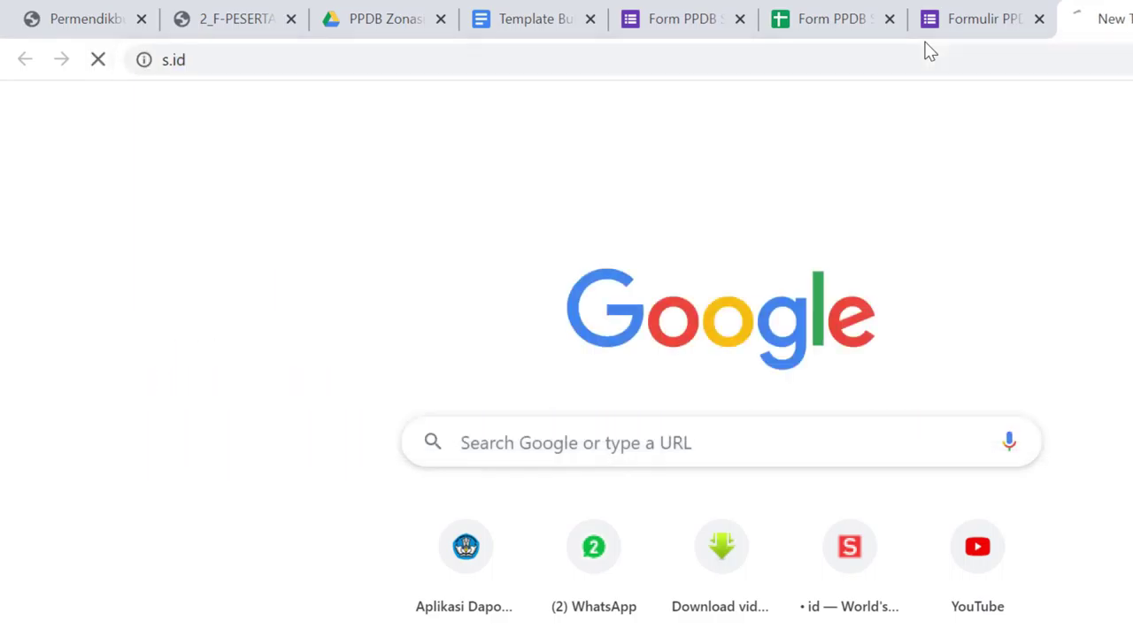